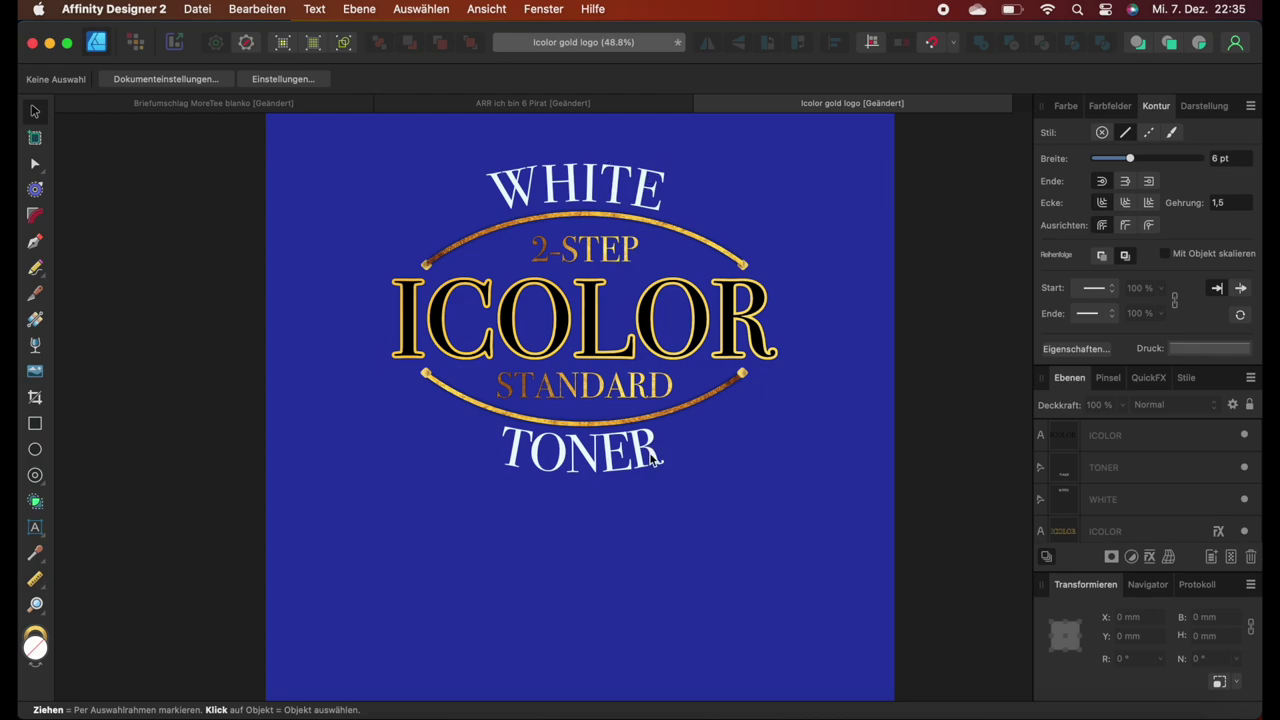
drag(410, 566, 755, 645)
Create a new artistic text line reading ICOLOR below the logo.
click(35, 527)
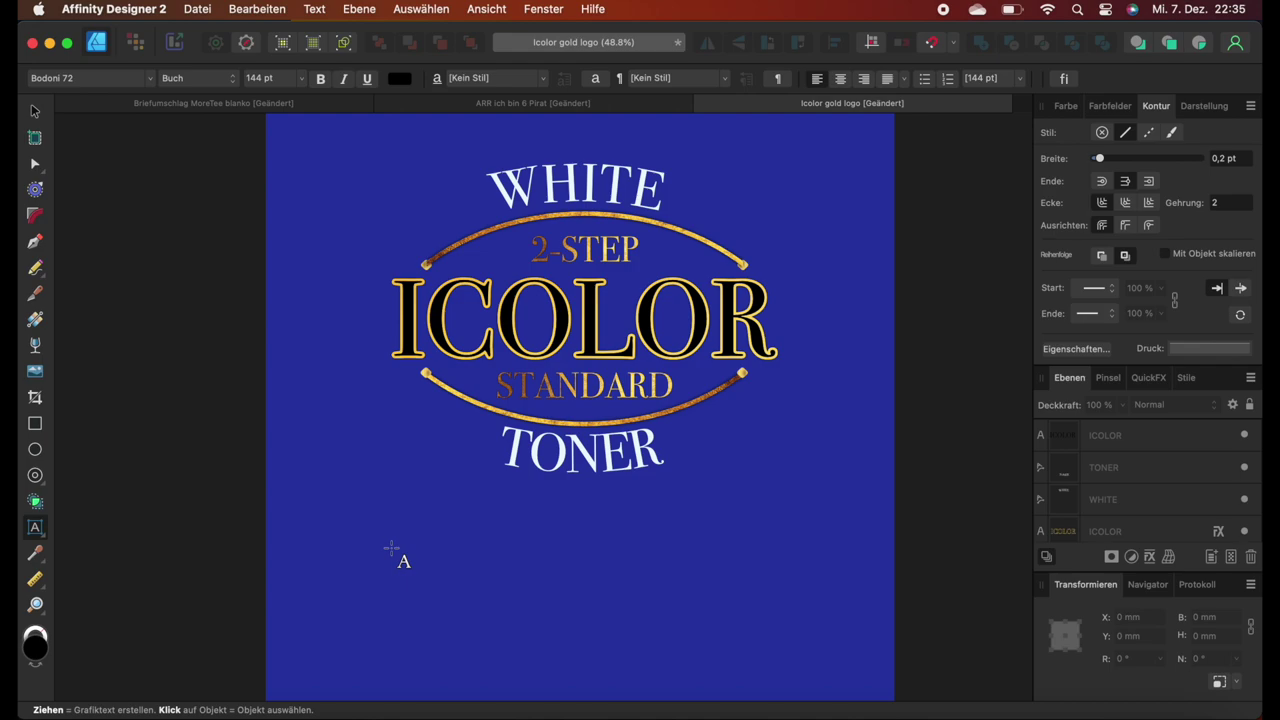
drag(392, 548, 583, 623)
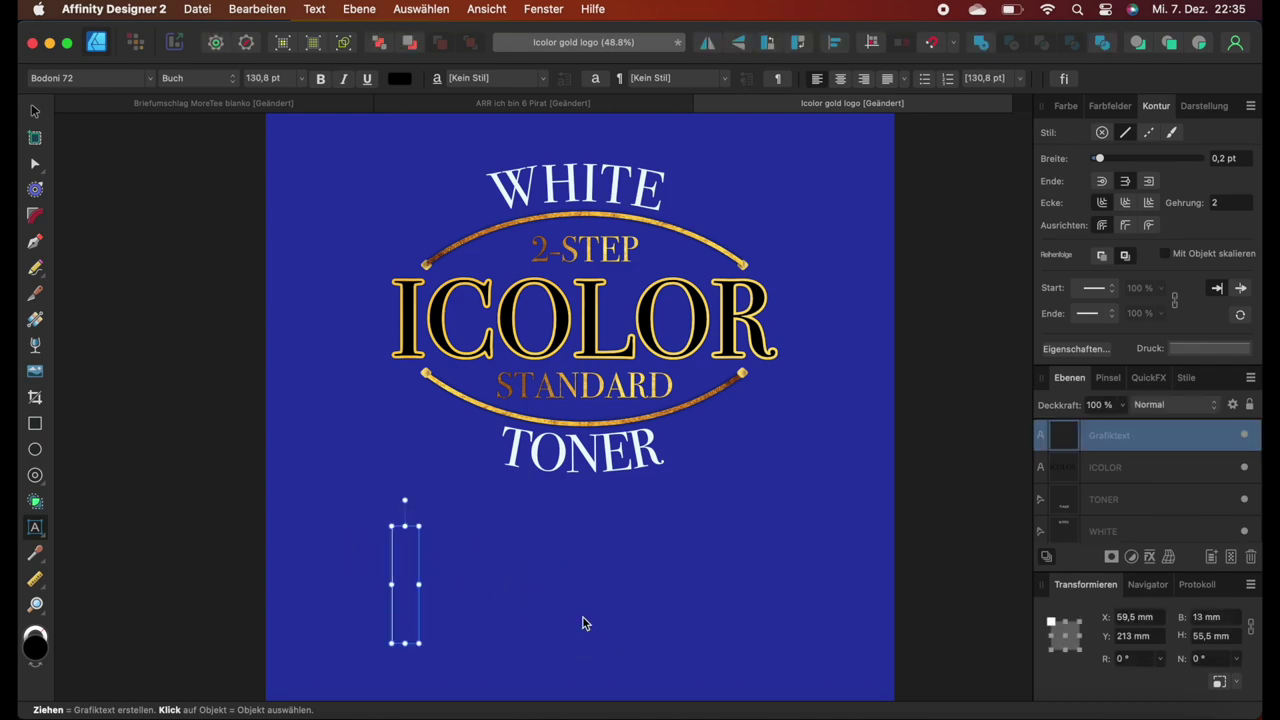
text(Icolo)
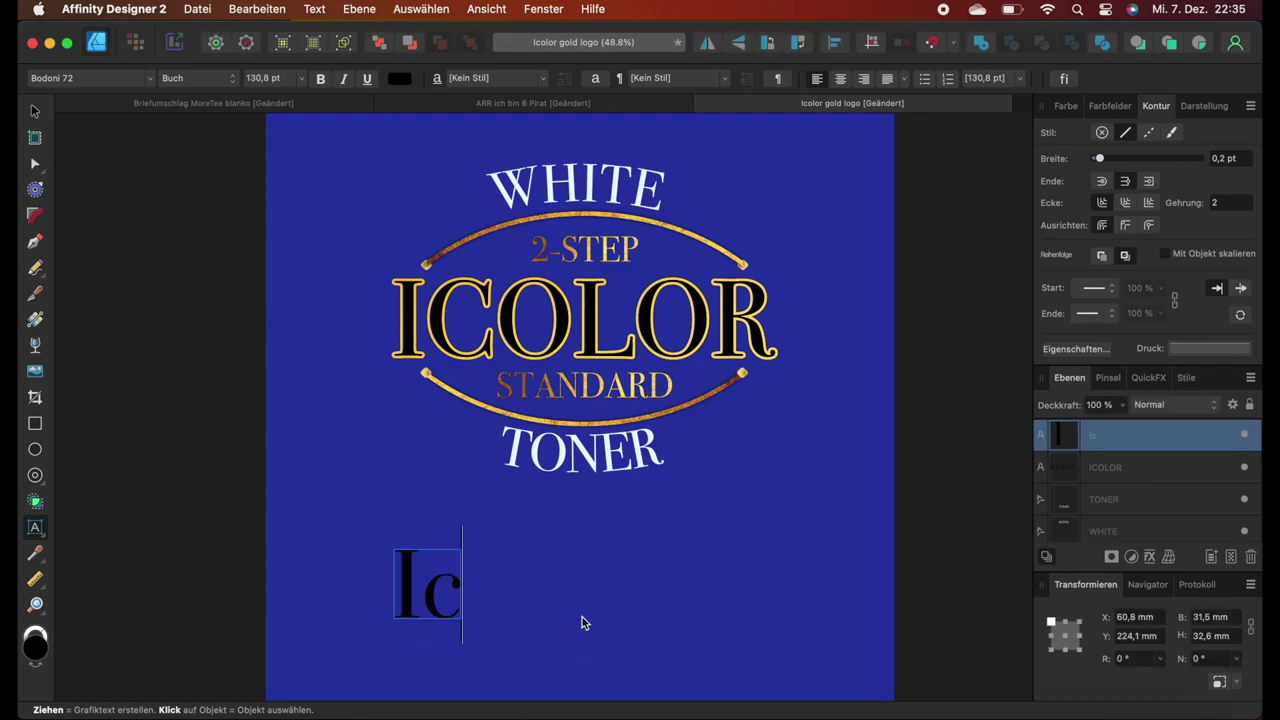
key(BackSpace)
key(BackSpace)
key(BackSpace)
key(BackSpace)
key(BackSpace)
text(ICOLOR)
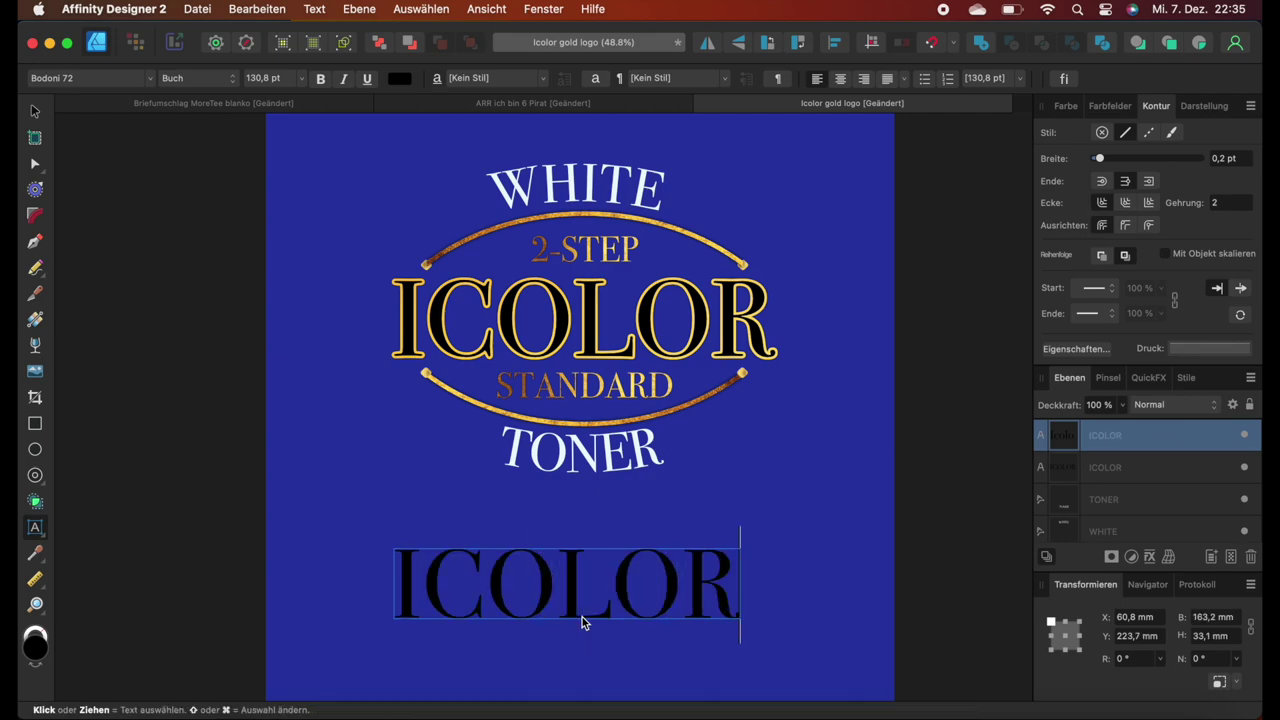
key(Escape)
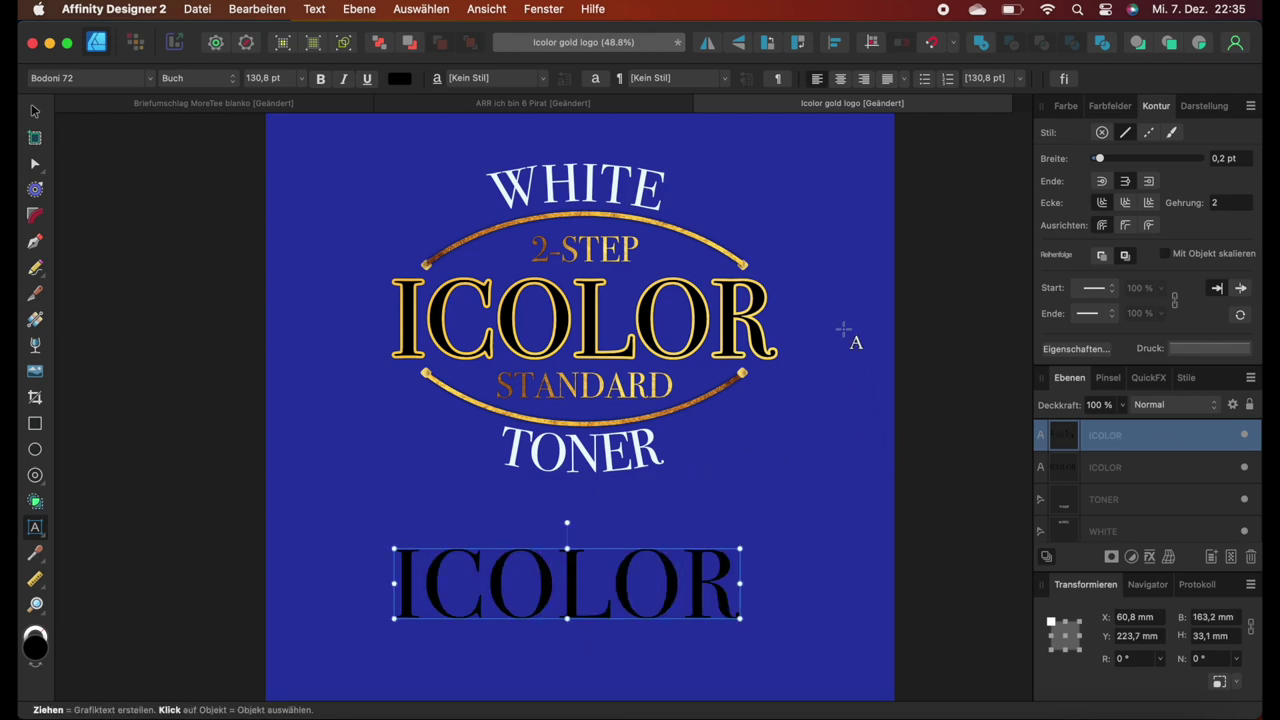
Remove the fill from the new ICOLOR text, leaving only a faint outline.
click(1065, 107)
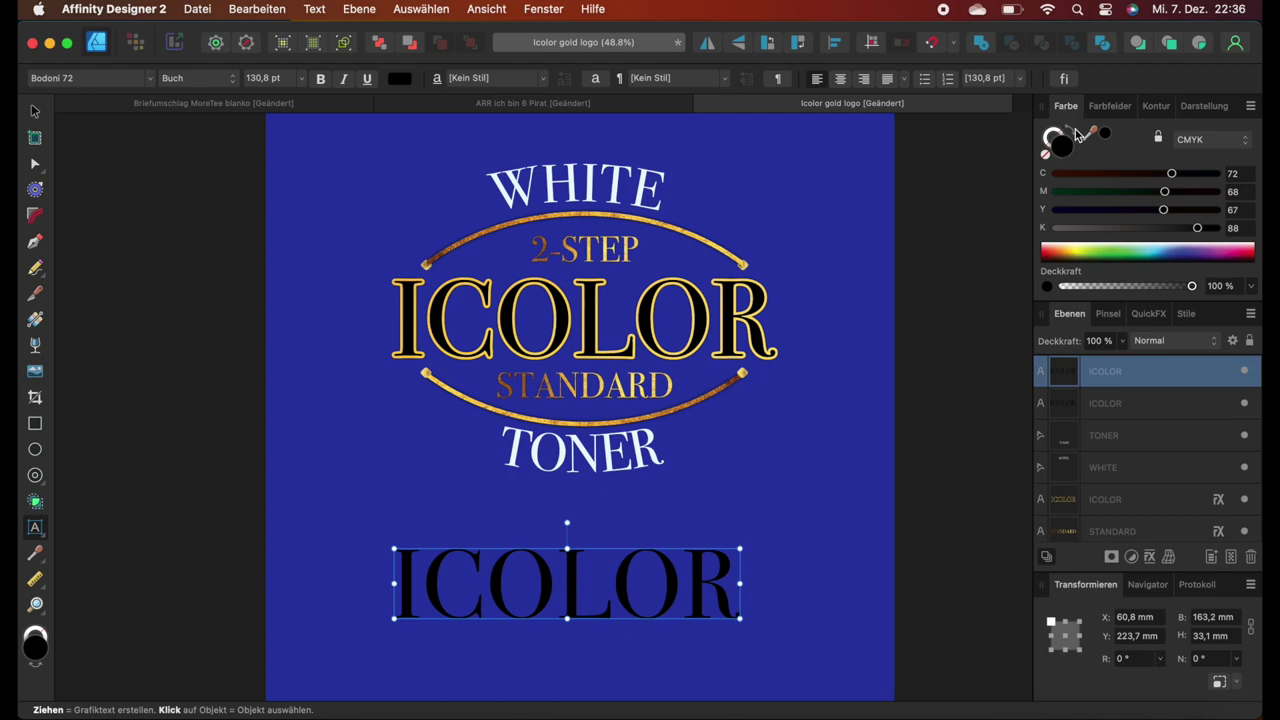
click(1076, 133)
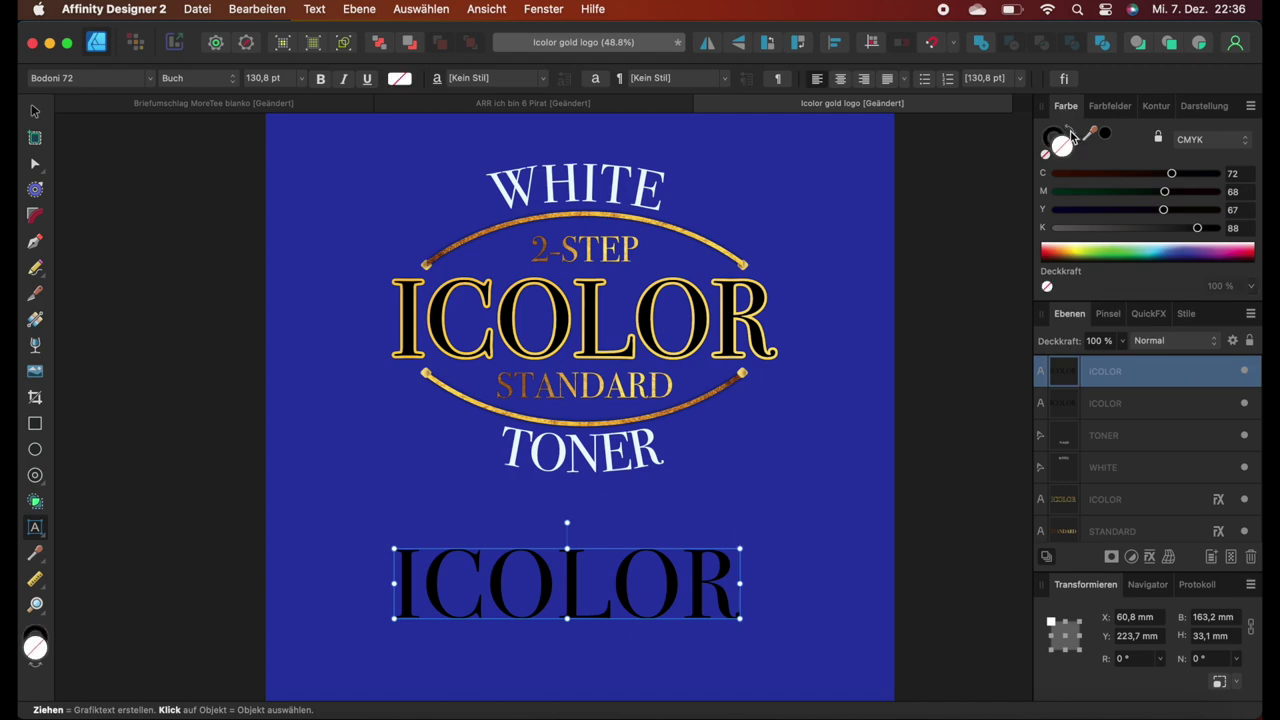
click(1093, 399)
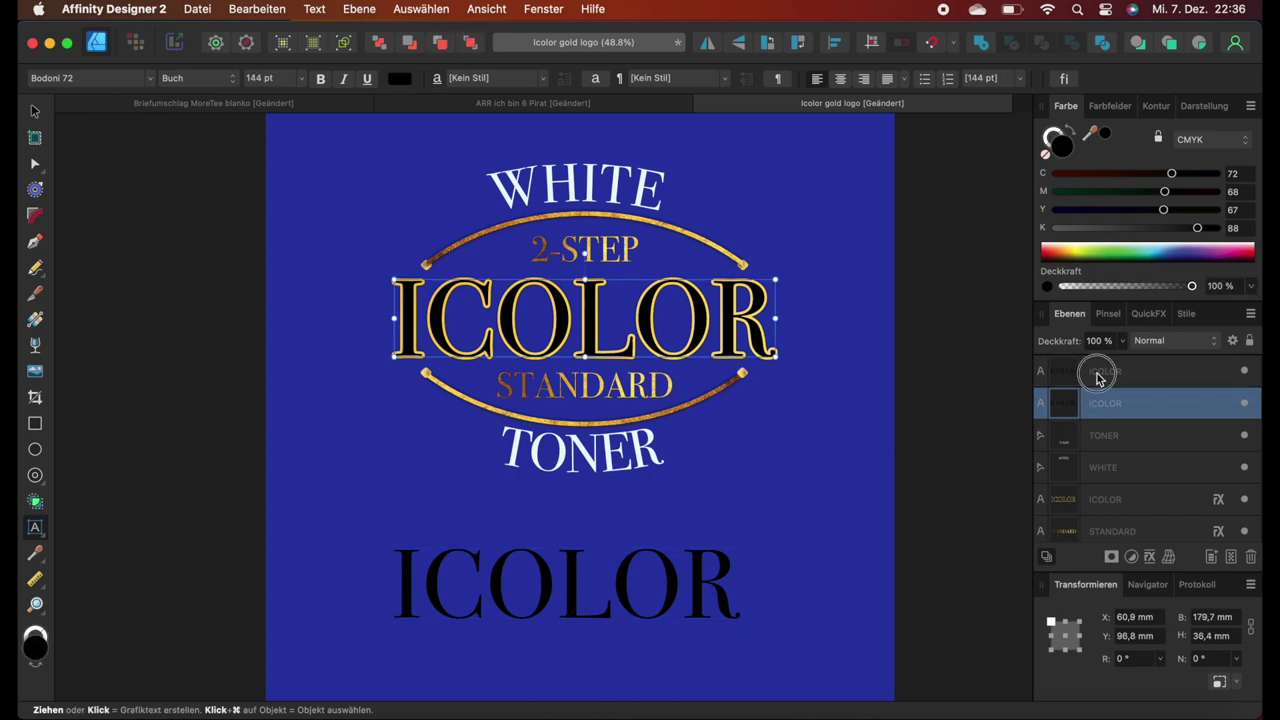
click(1097, 376)
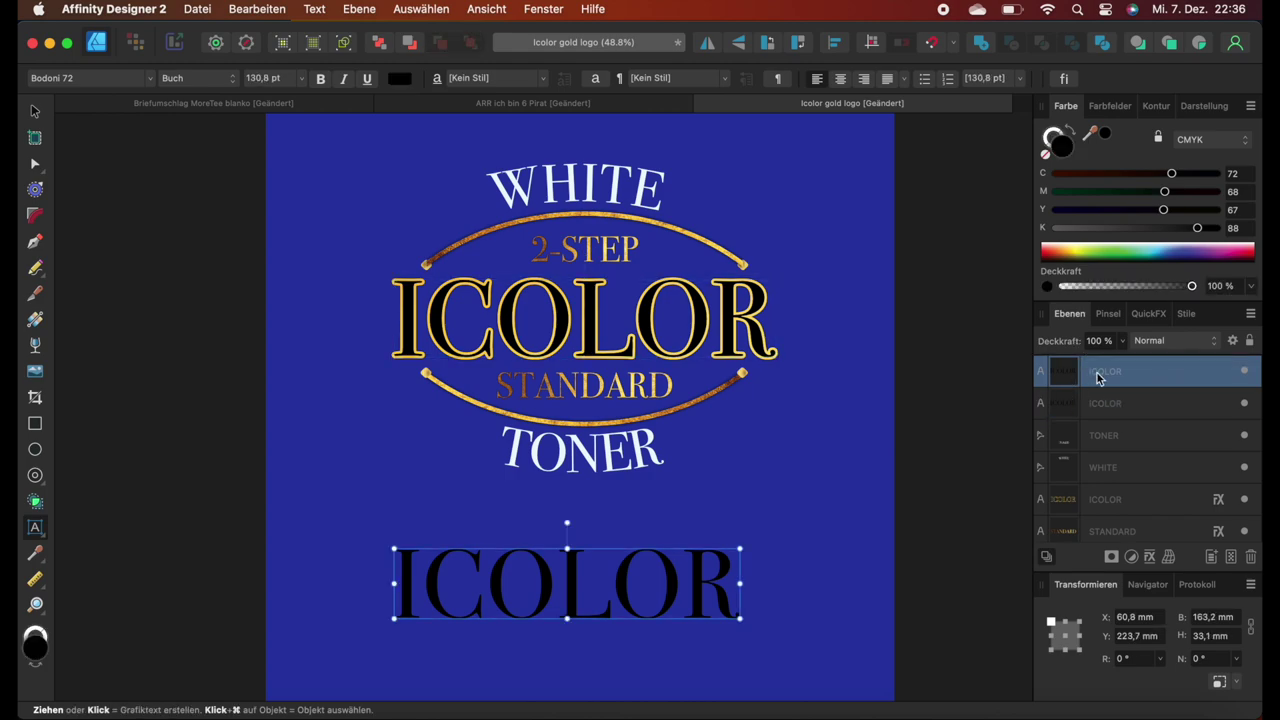
click(1073, 137)
Adjust the new ICOLOR text's outline width and fill it with black again.
click(1156, 106)
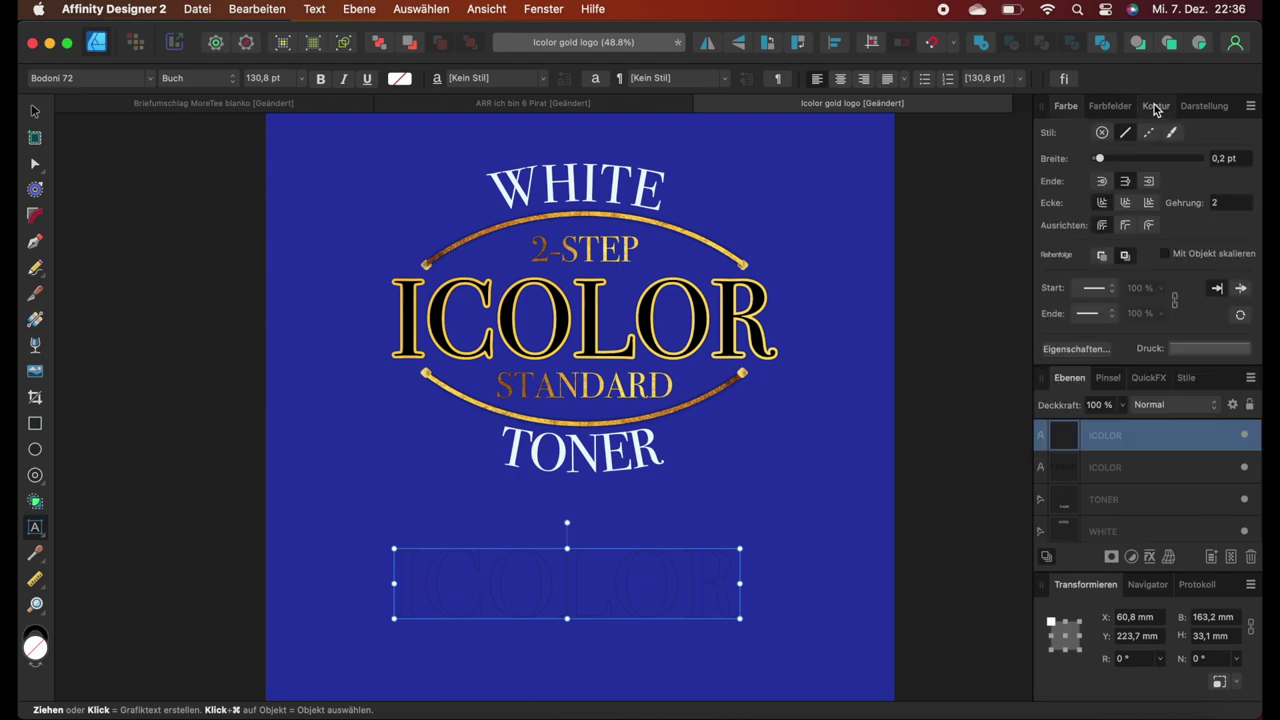
mouse_move(1101, 158)
mouse_down()
mouse_move(1137, 162)
mouse_move(1087, 158)
mouse_up()
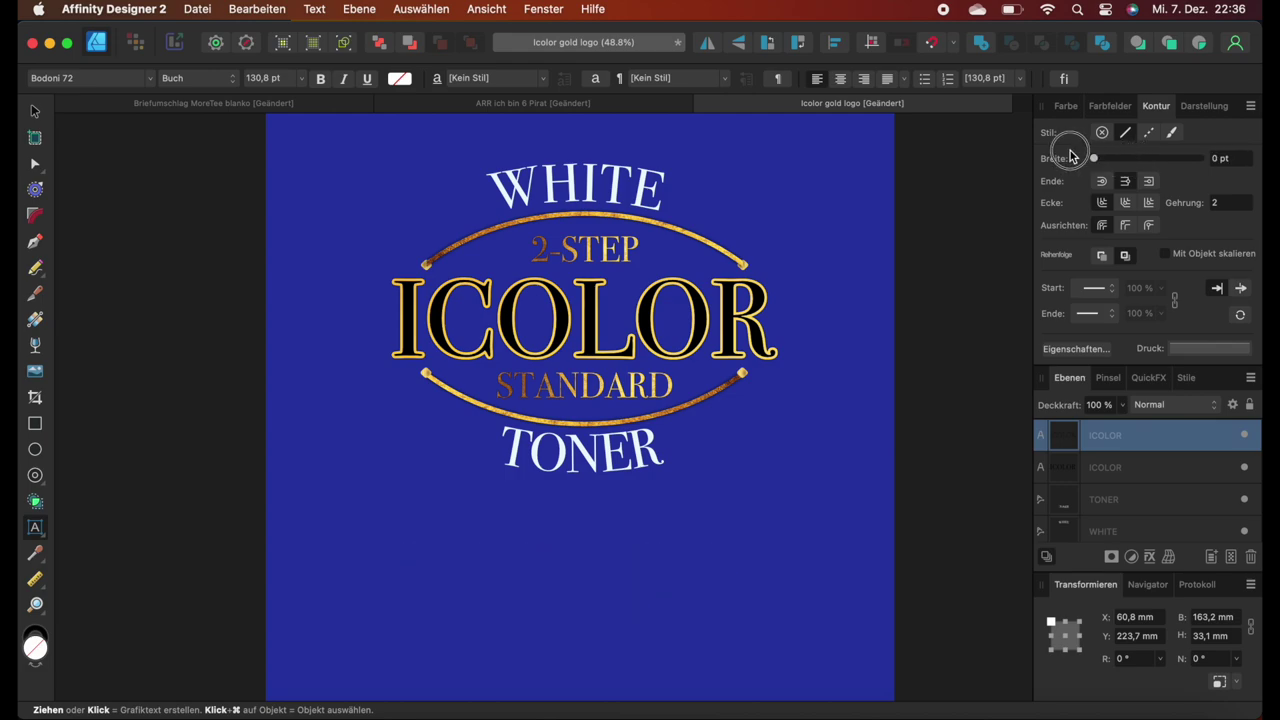
click(1066, 106)
click(1076, 132)
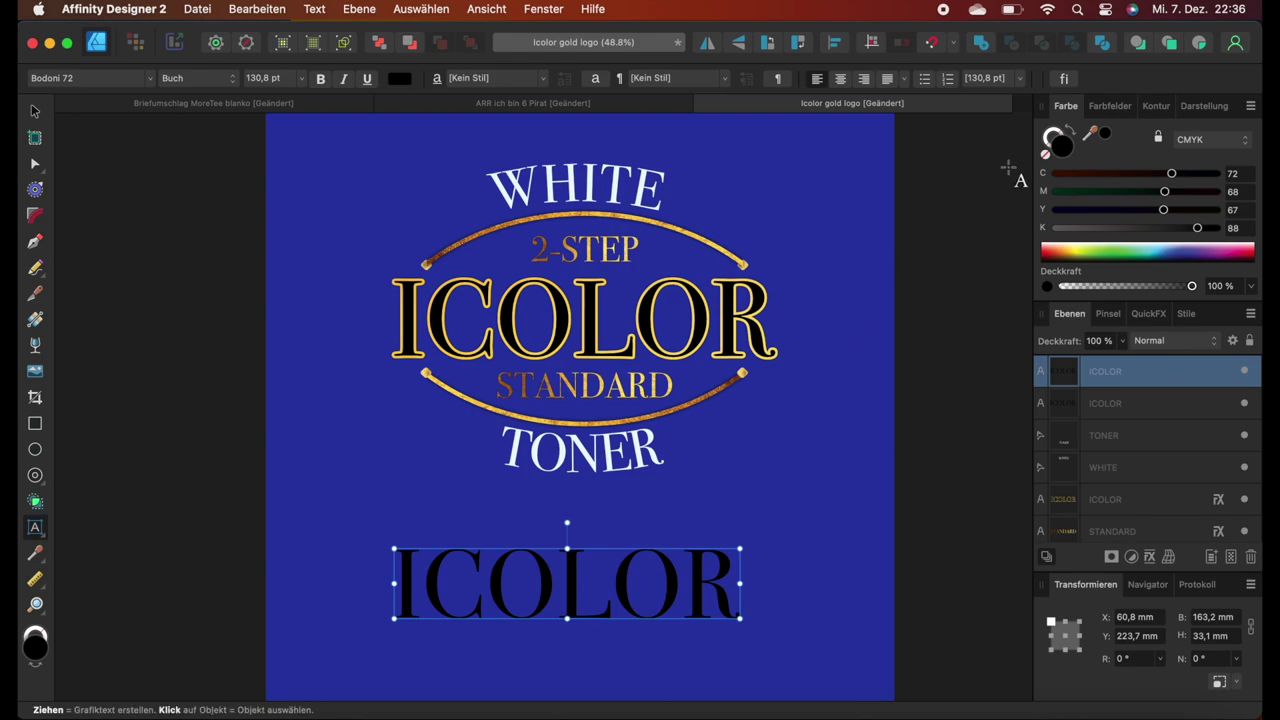
Give the black ICOLOR text a yellow outline from the swatches.
click(1053, 137)
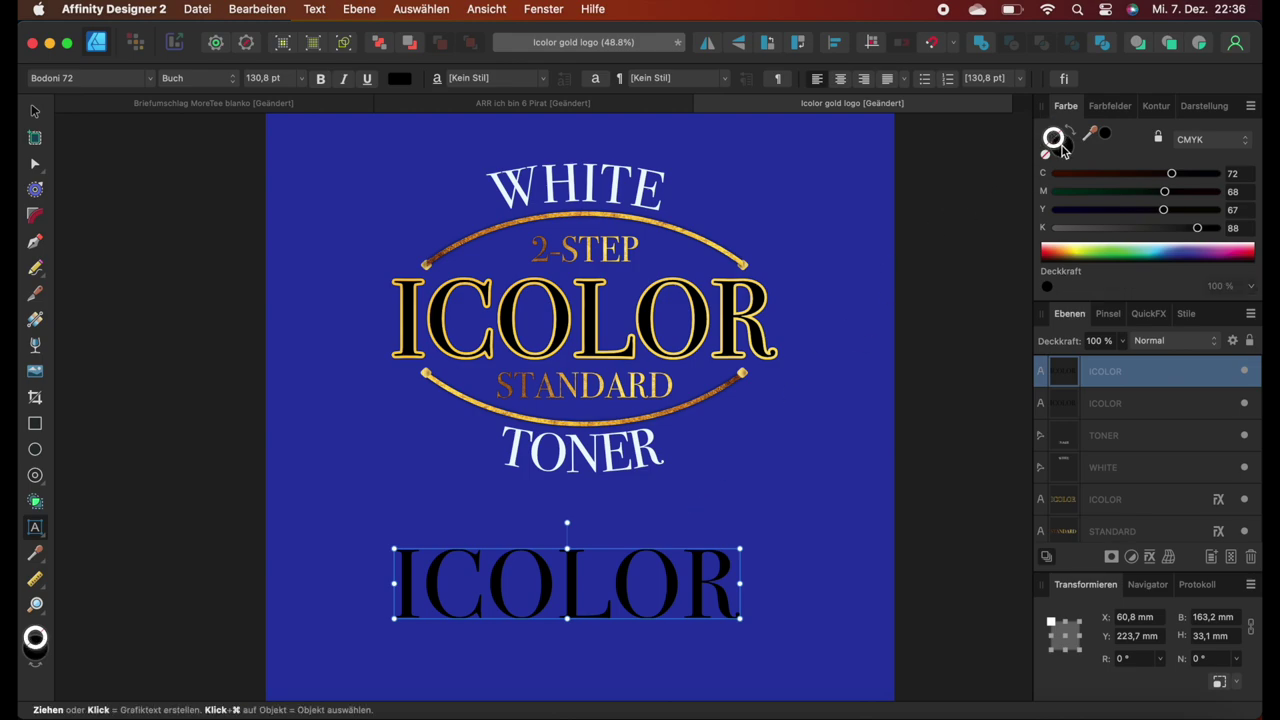
click(1062, 148)
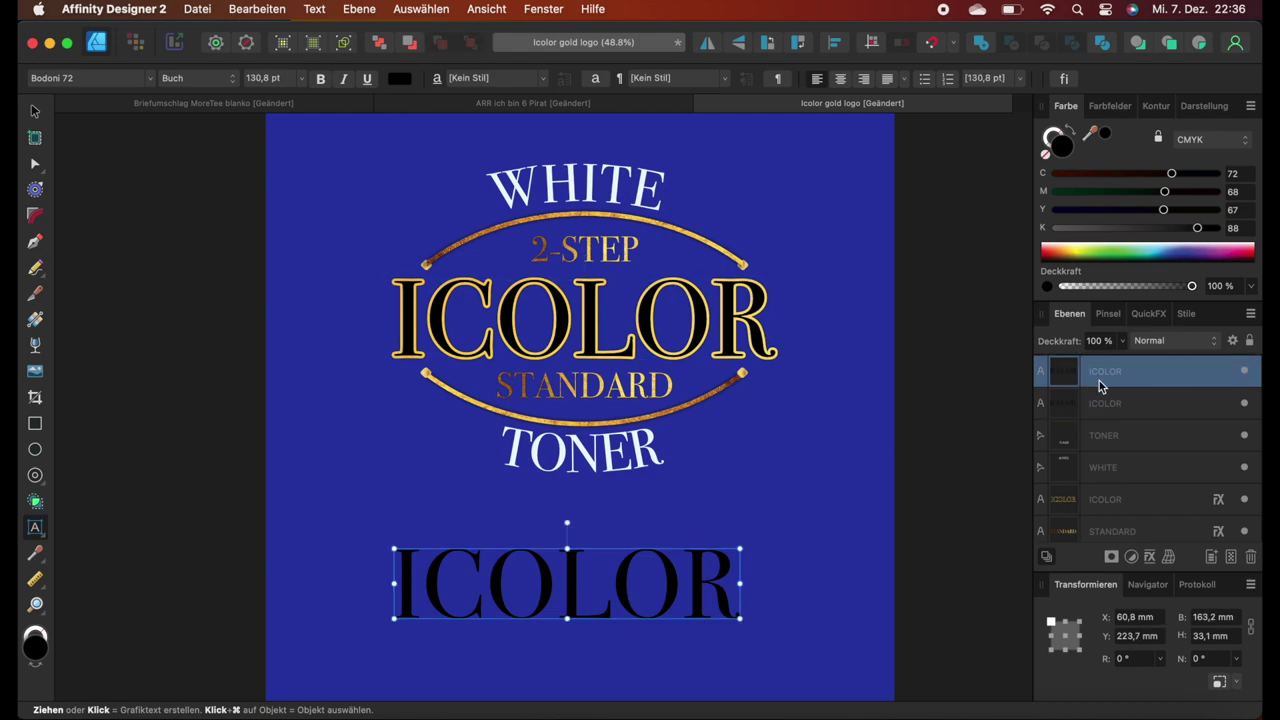
click(1062, 143)
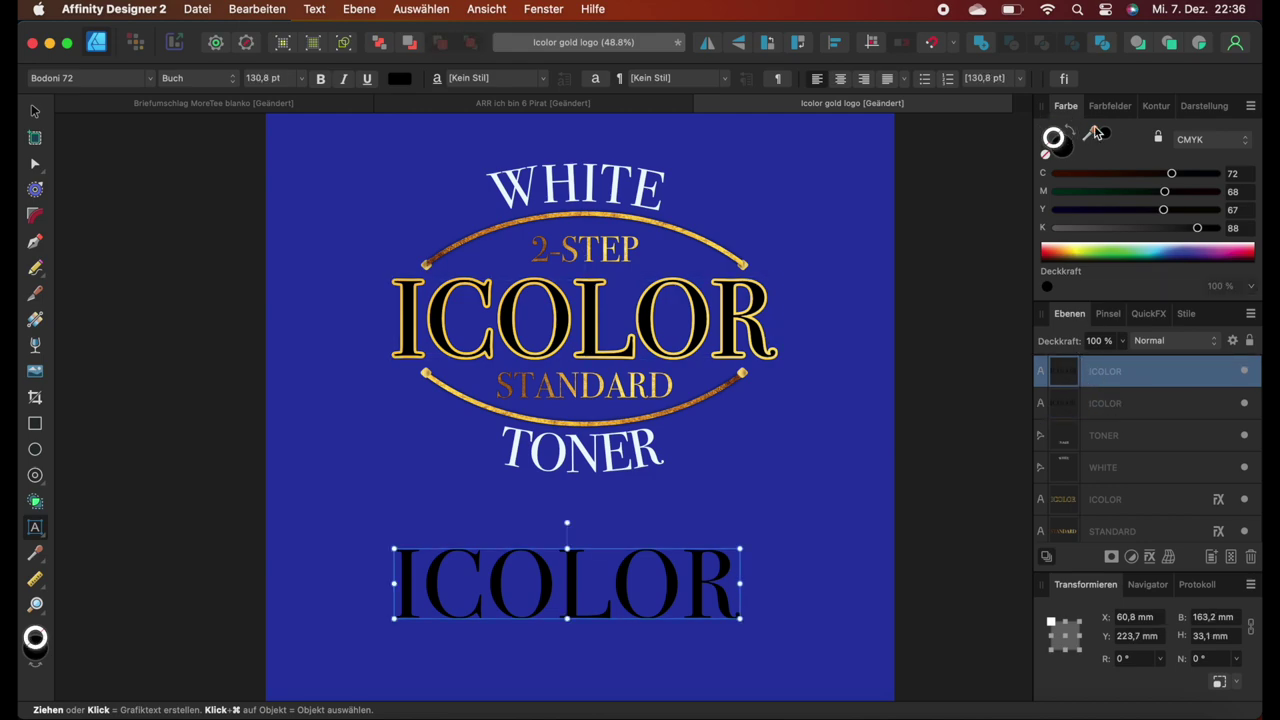
click(1110, 105)
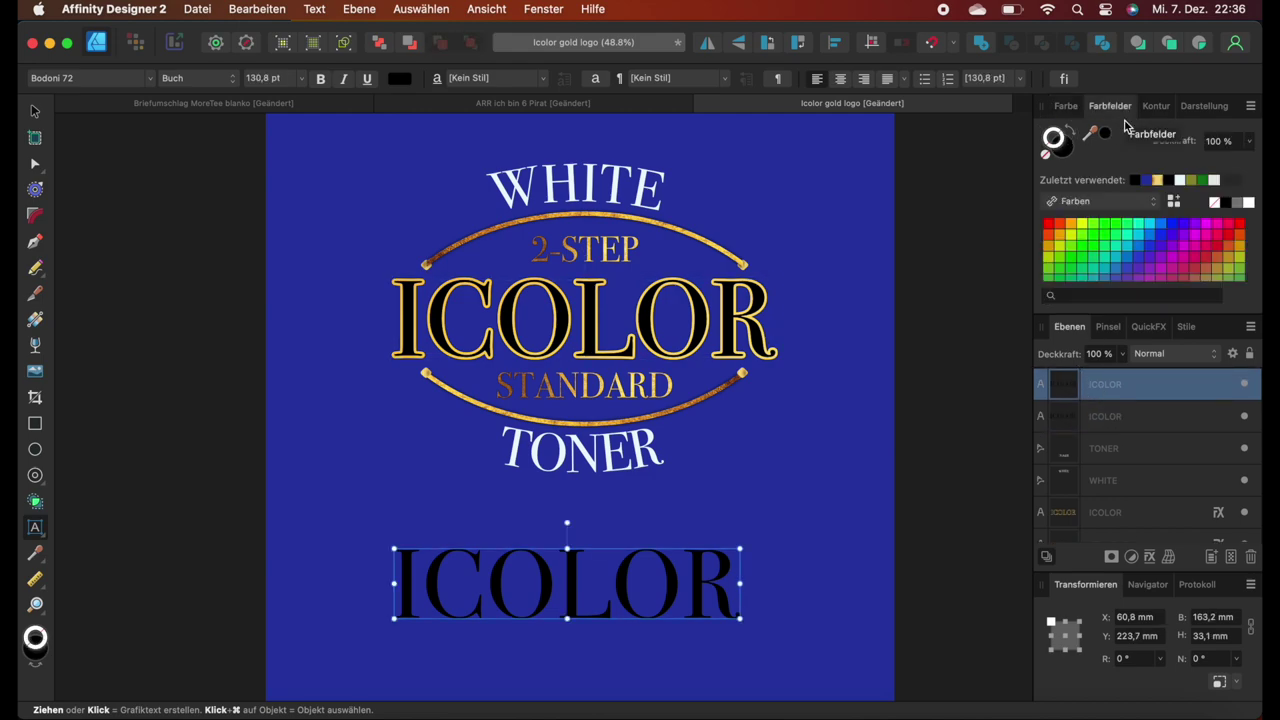
click(1072, 234)
Thicken the yellow outline to 5 pt and set its alignment to the letters.
click(1152, 108)
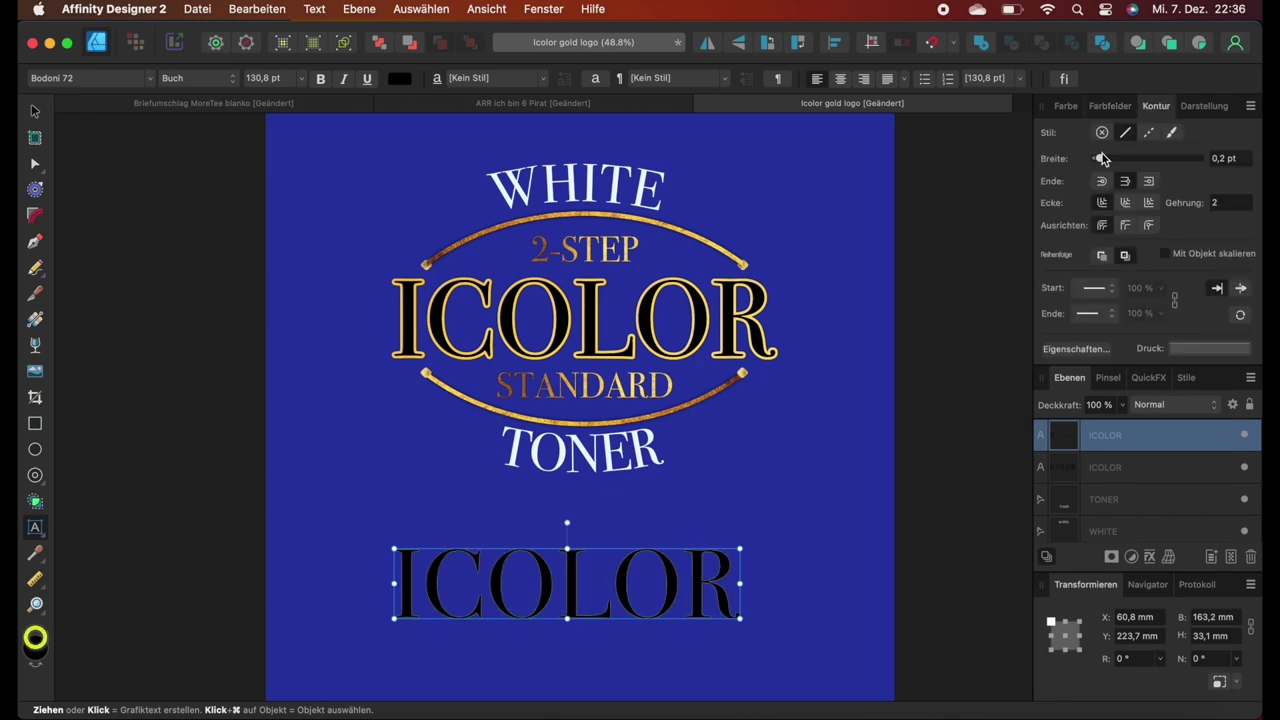
drag(1104, 158, 1127, 158)
click(1148, 225)
click(1002, 493)
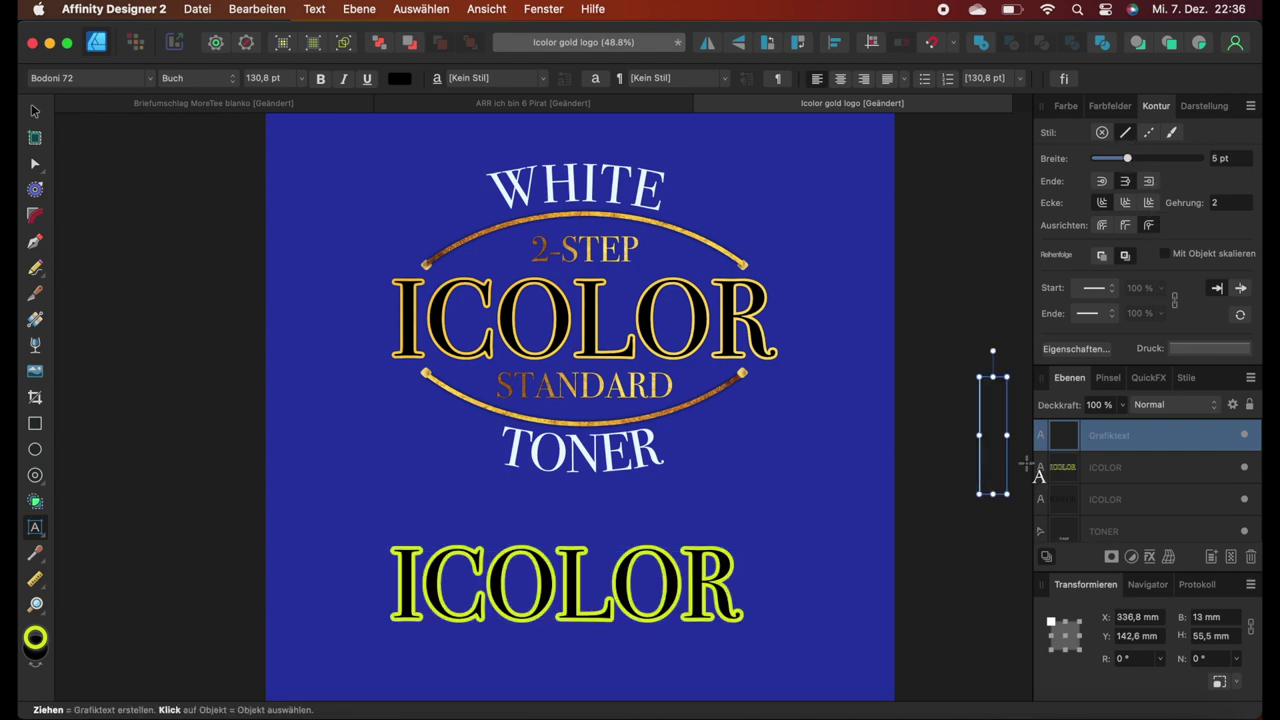
key(Escape)
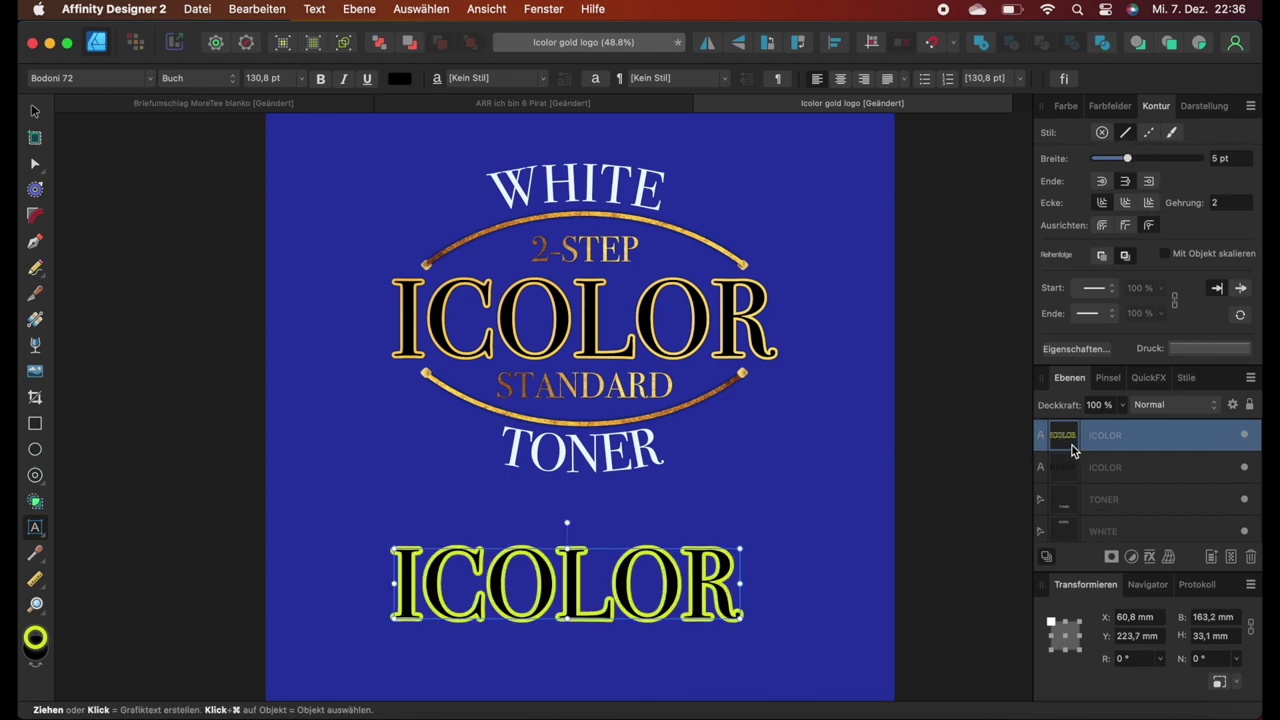
click(35, 110)
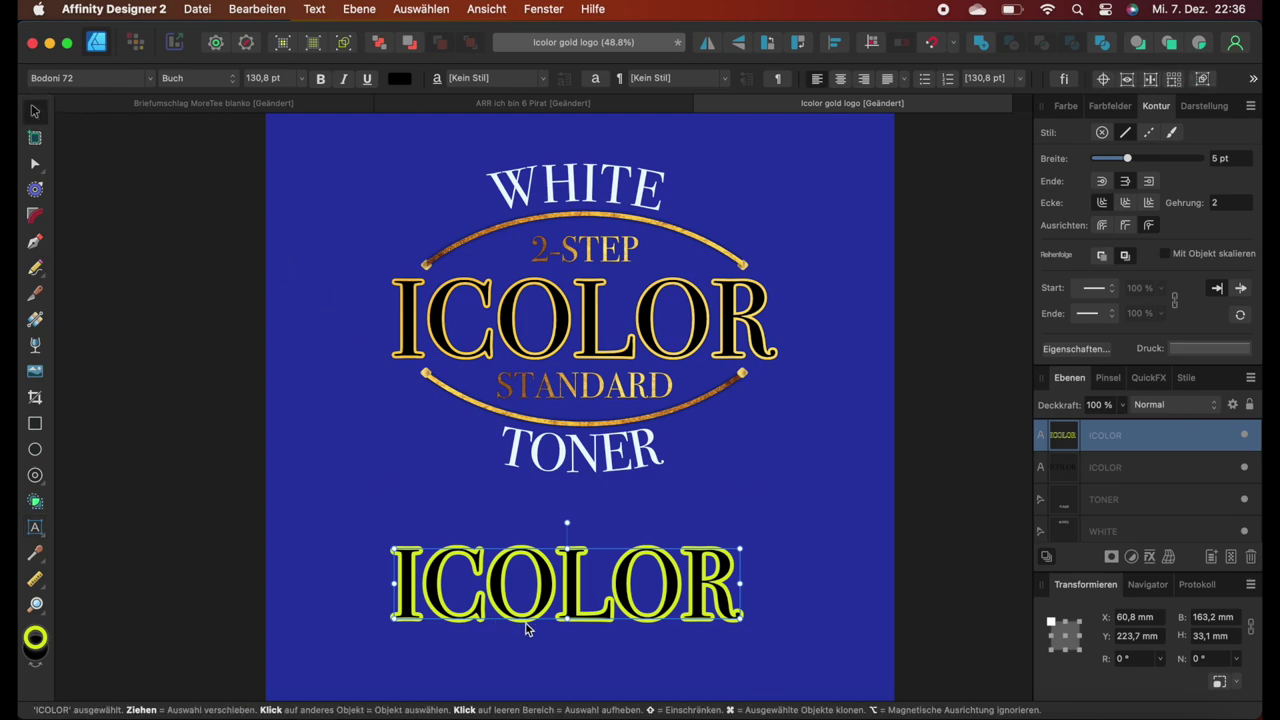
Reposition the lower ICOLOR text and remove its yellow outline.
drag(575, 596, 591, 556)
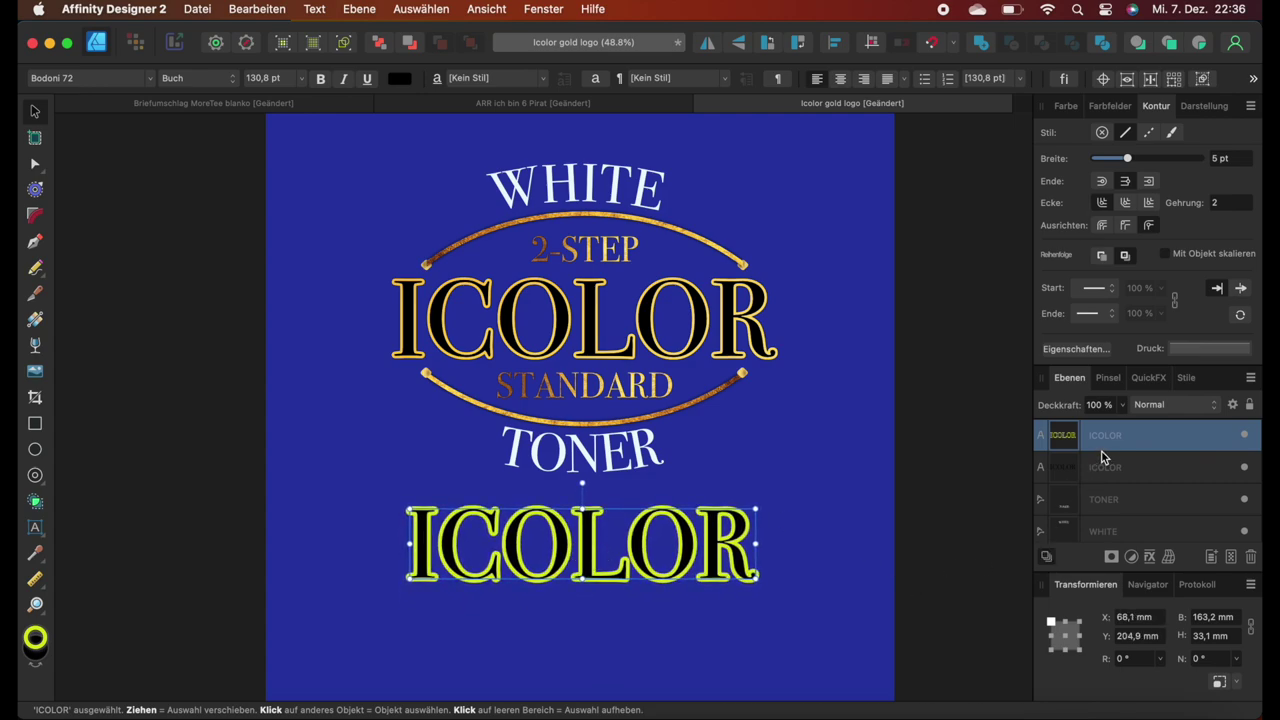
click(1106, 106)
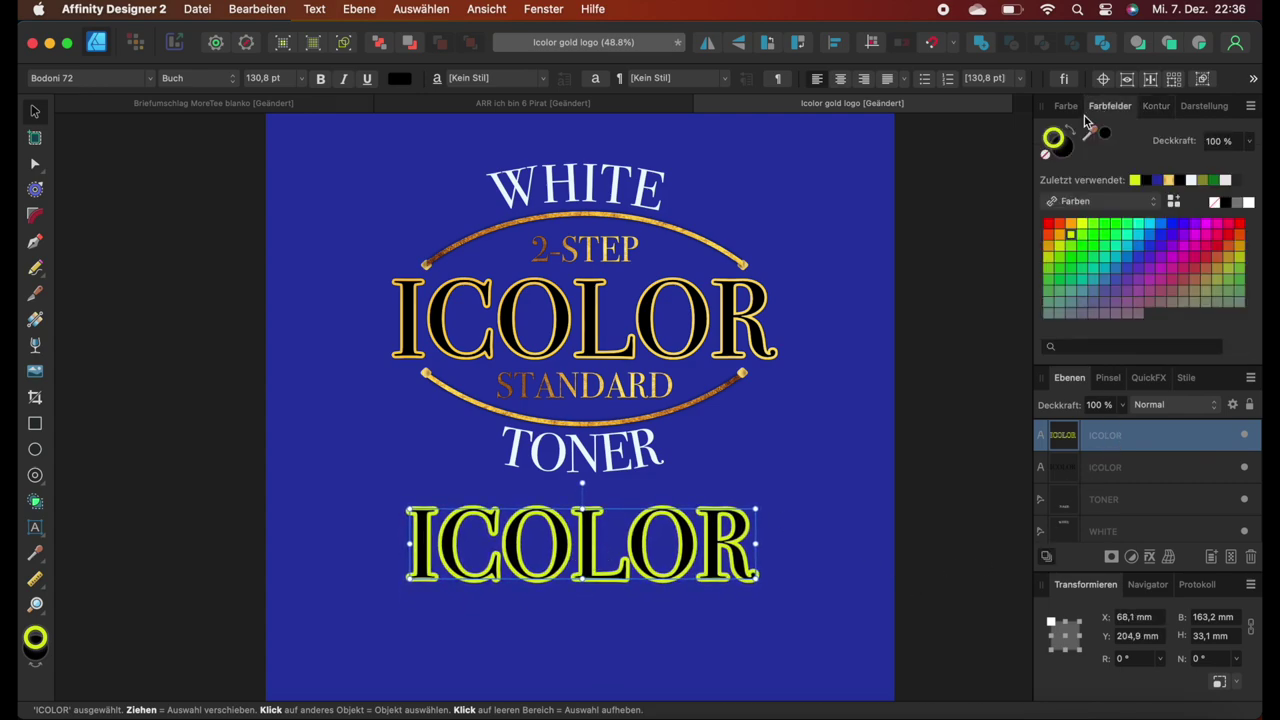
click(1046, 157)
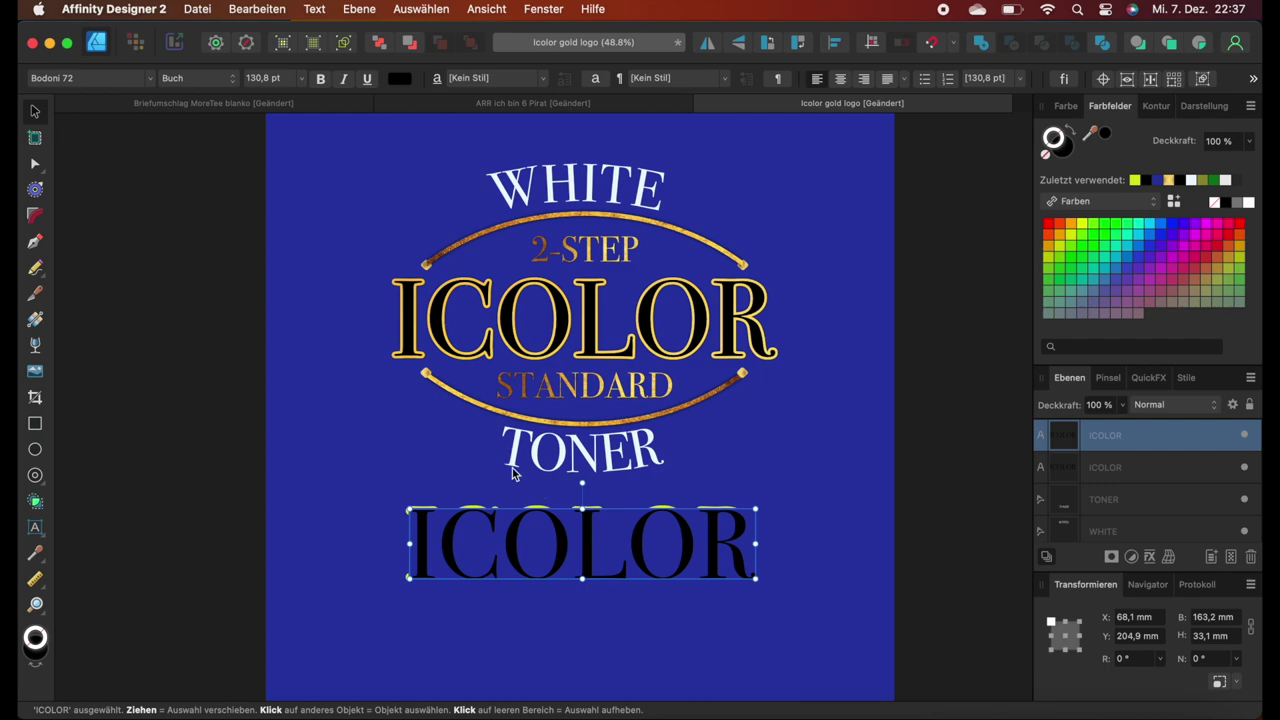
mouse_move(586, 549)
mouse_down()
mouse_move(594, 557)
mouse_move(597, 523)
mouse_move(586, 581)
mouse_move(588, 558)
mouse_up()
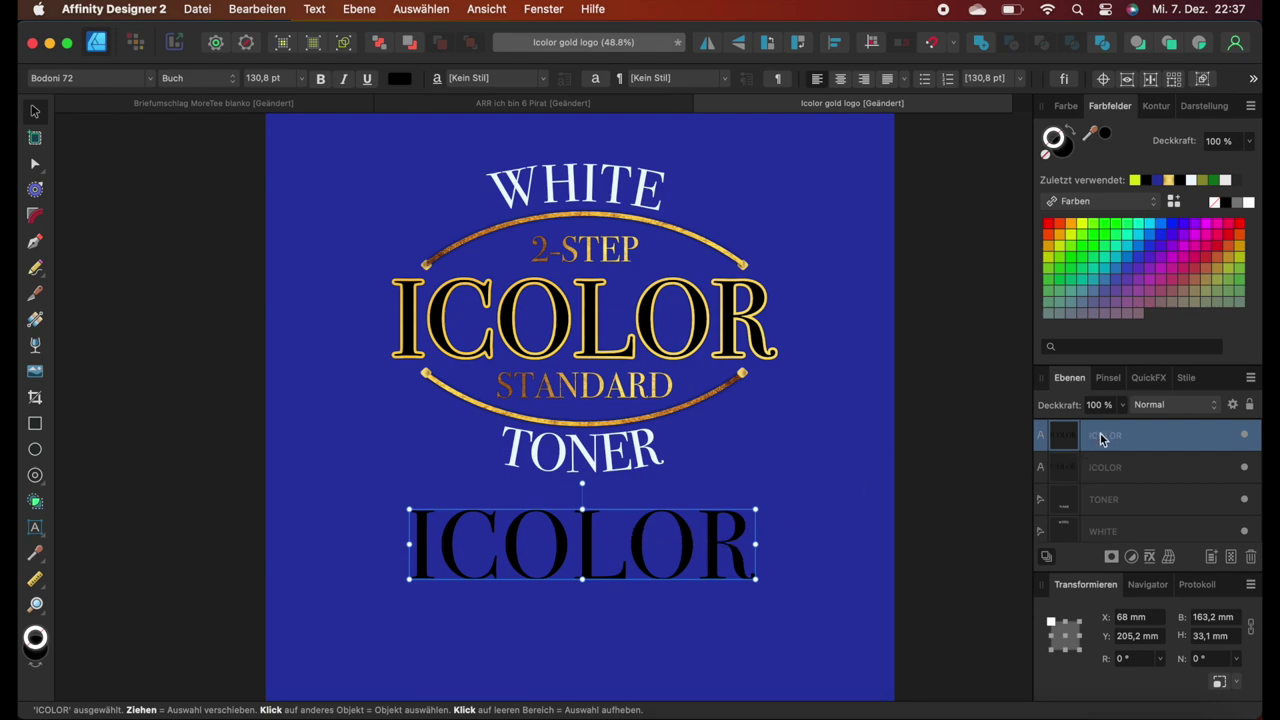
Duplicate the black ICOLOR text, make the copy hollow with a gold outline, and move it below.
key(super+j)
click(1105, 467)
click(1118, 440)
click(1075, 135)
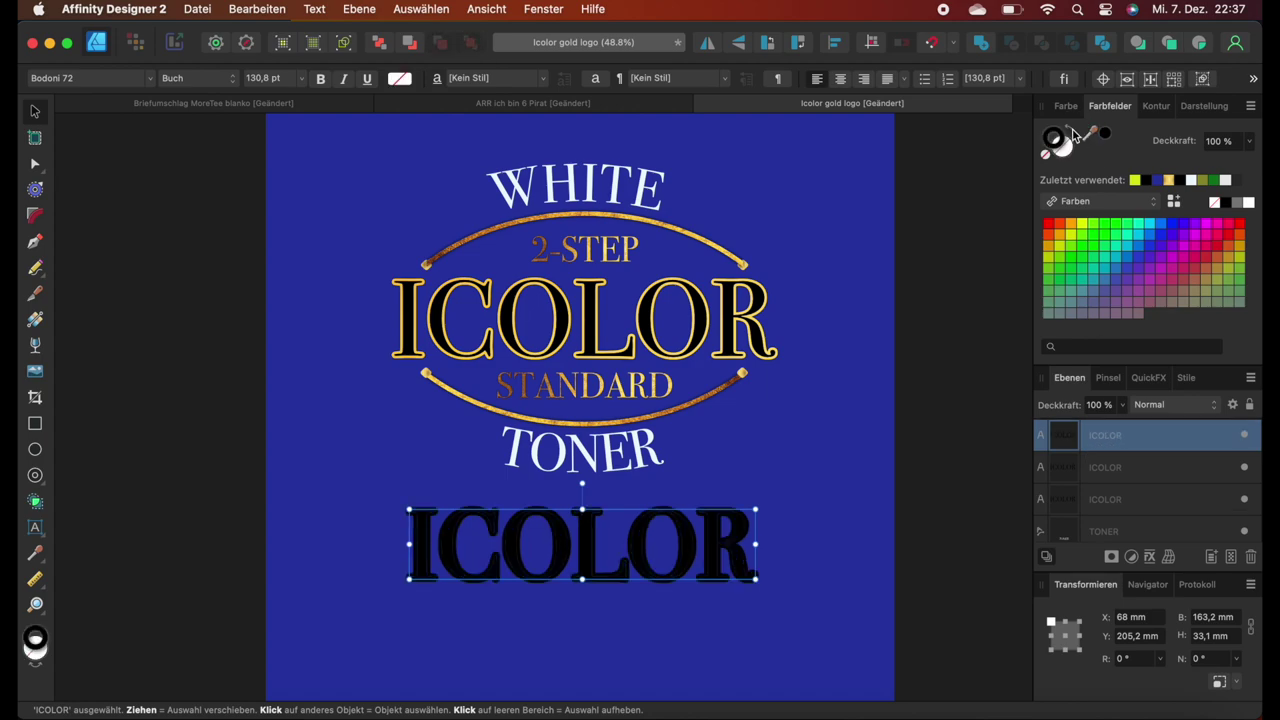
click(1077, 229)
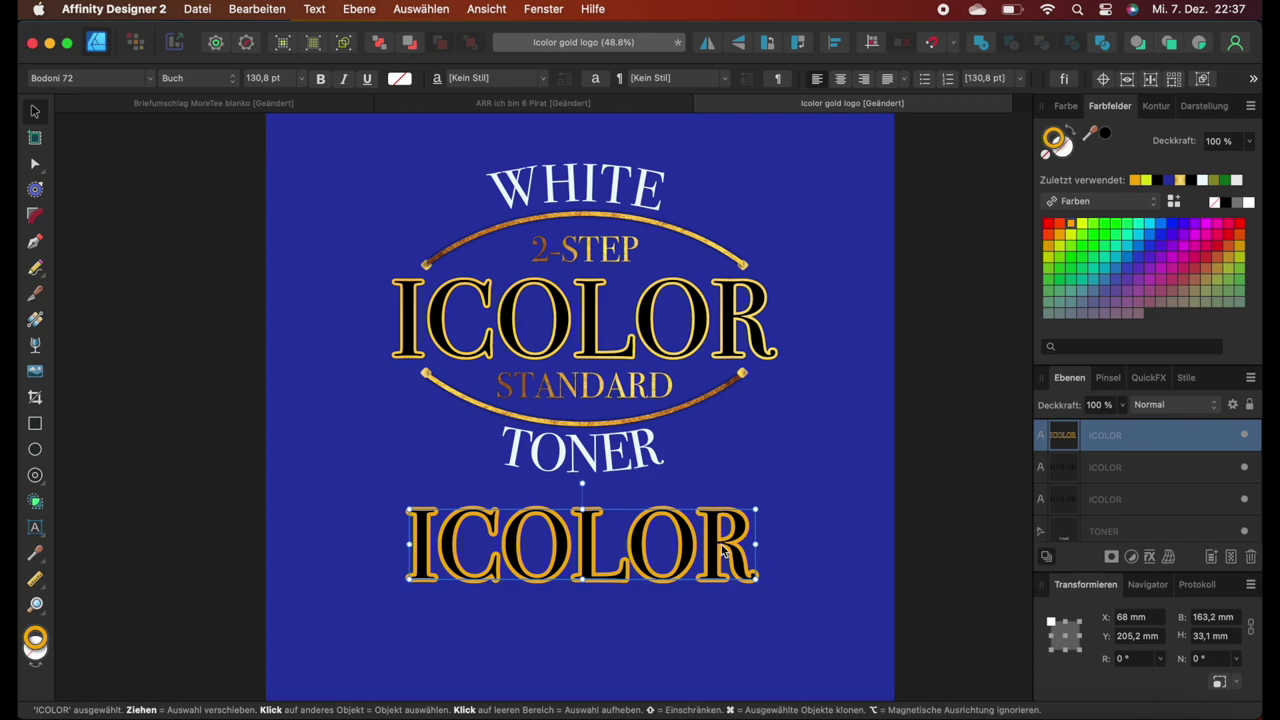
drag(710, 556, 713, 650)
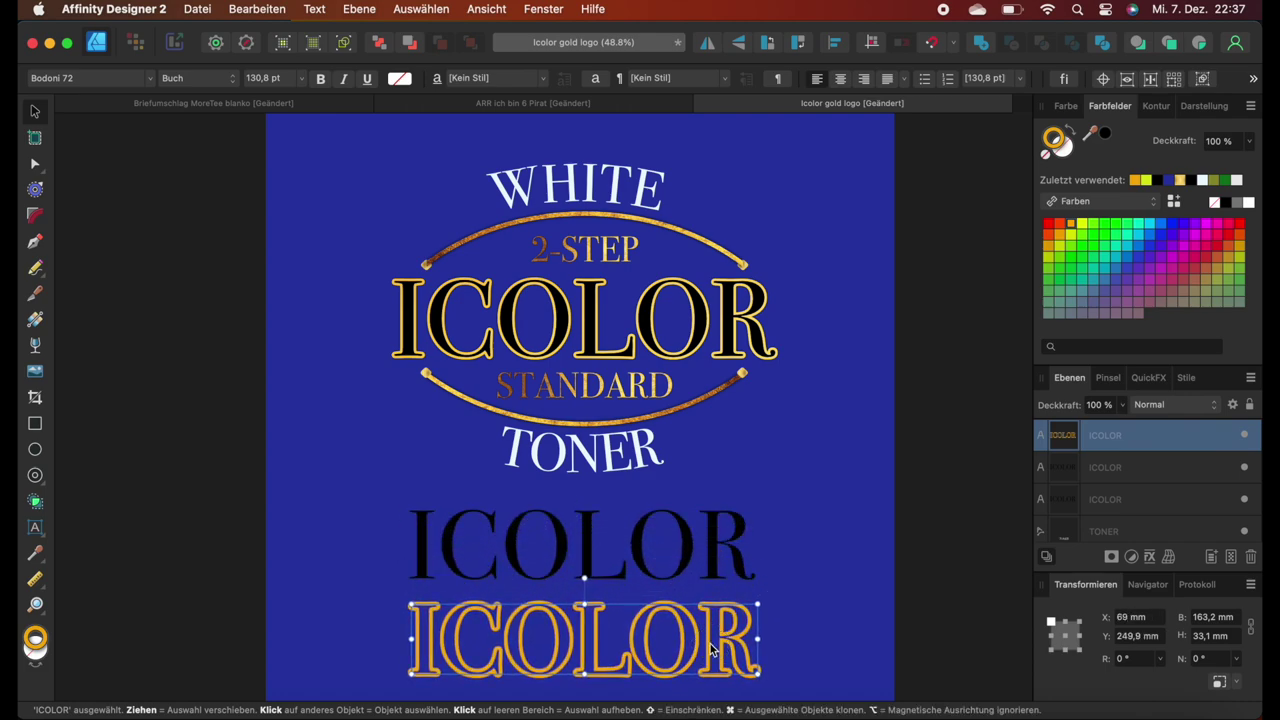
right_click(1124, 444)
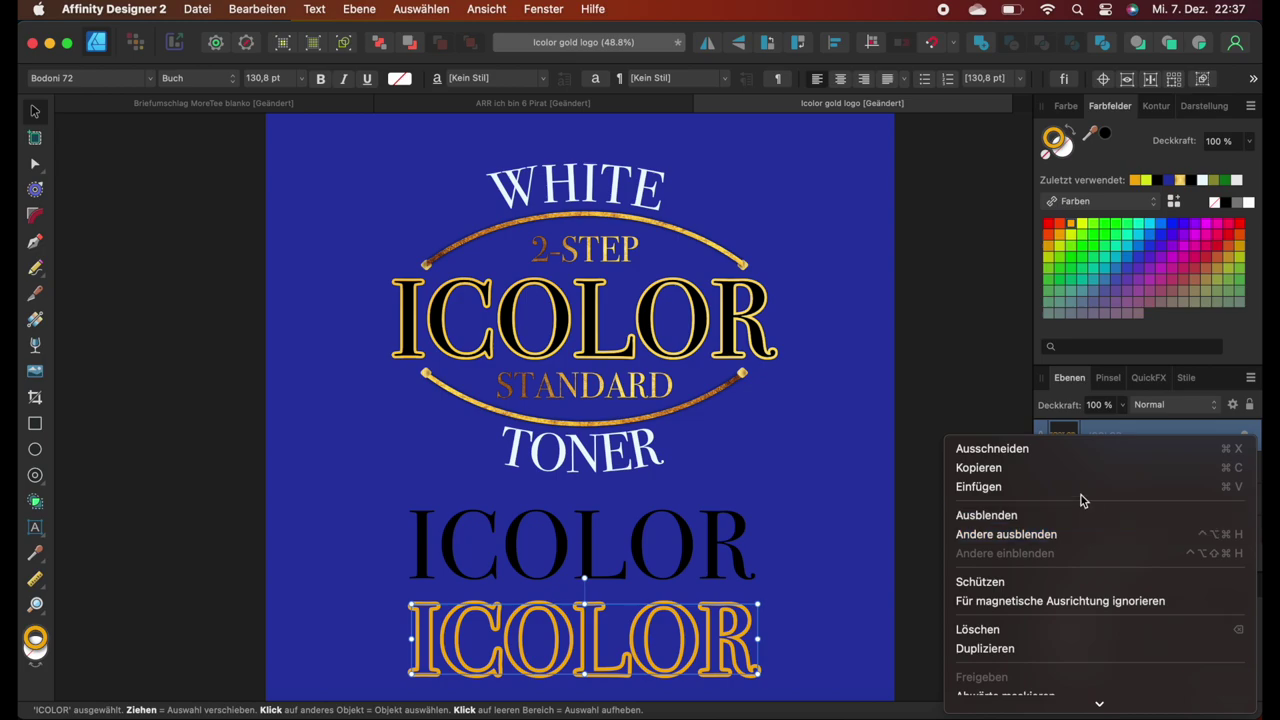
Delete the gold-outlined and black ICOLOR copies from the Layers panel.
click(1041, 630)
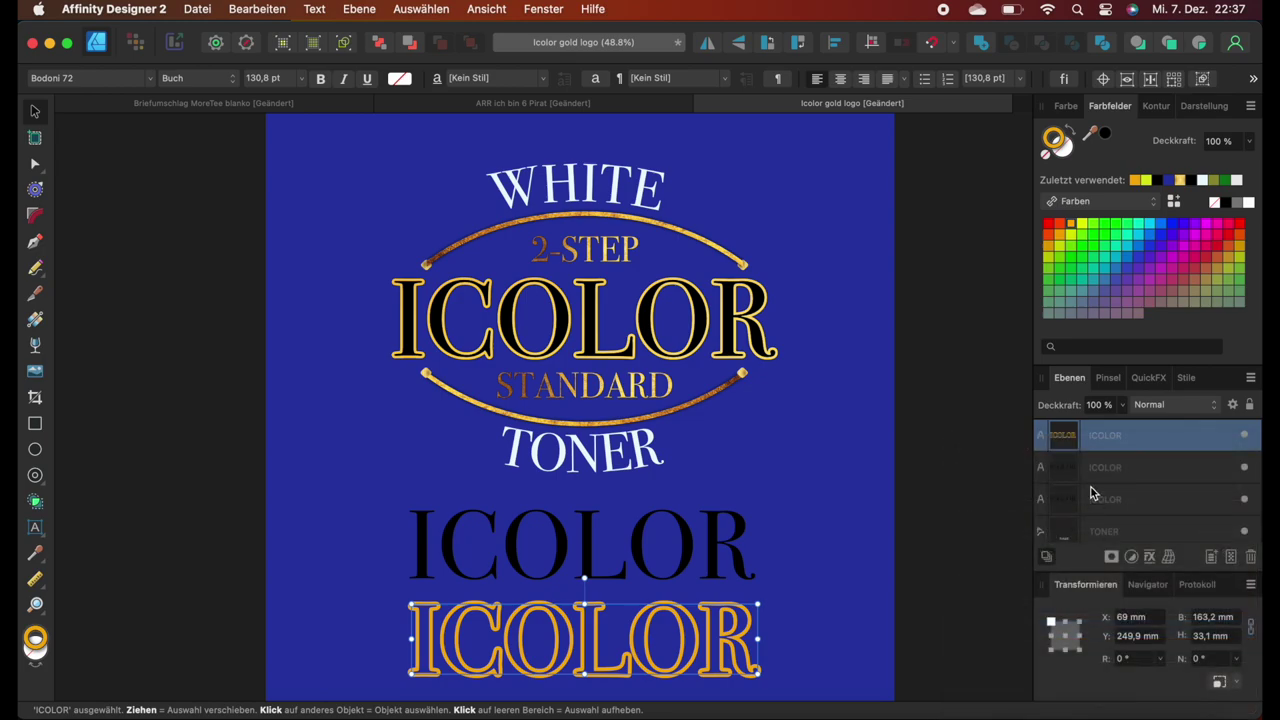
key(Delete)
right_click(1117, 440)
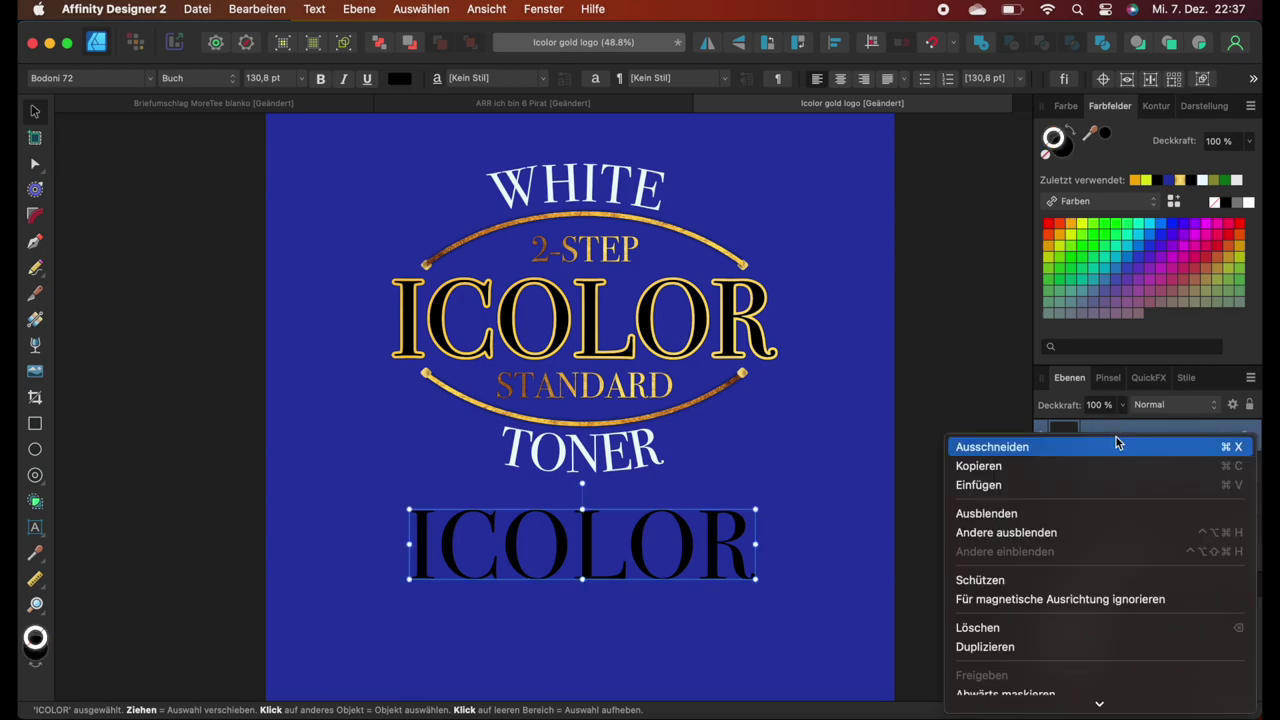
click(1048, 621)
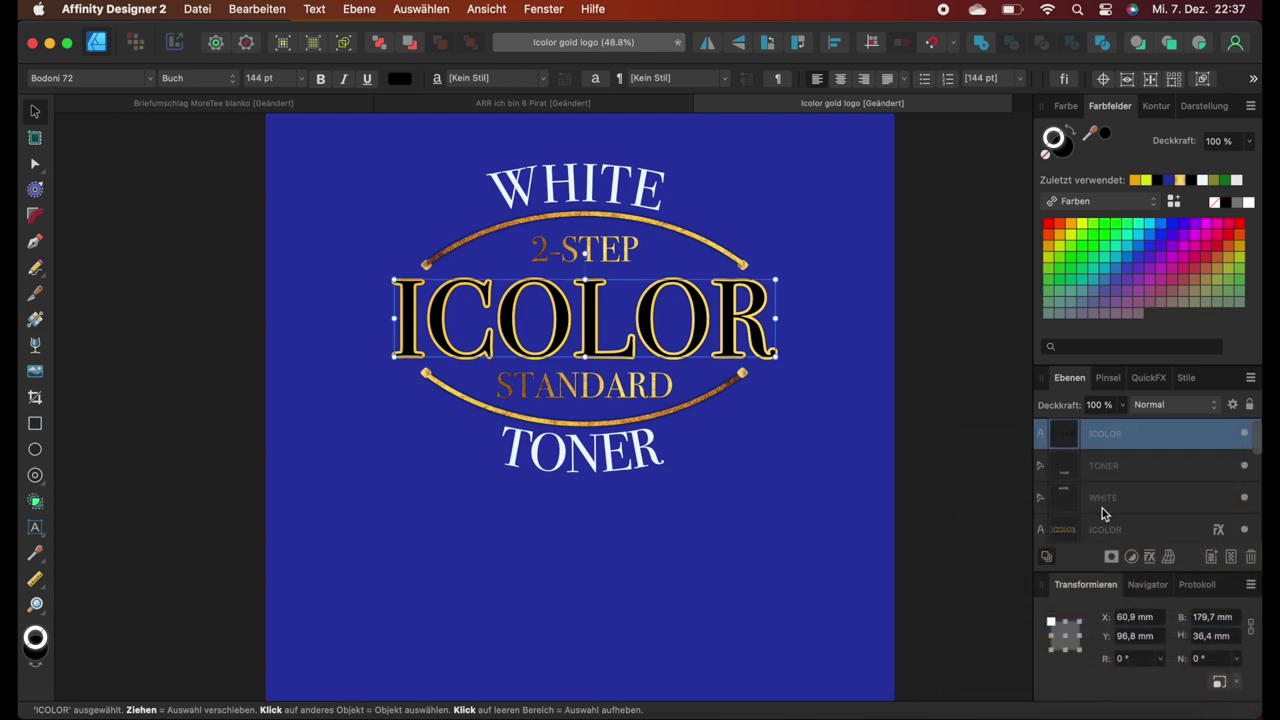
scroll(1104, 514, down, 8)
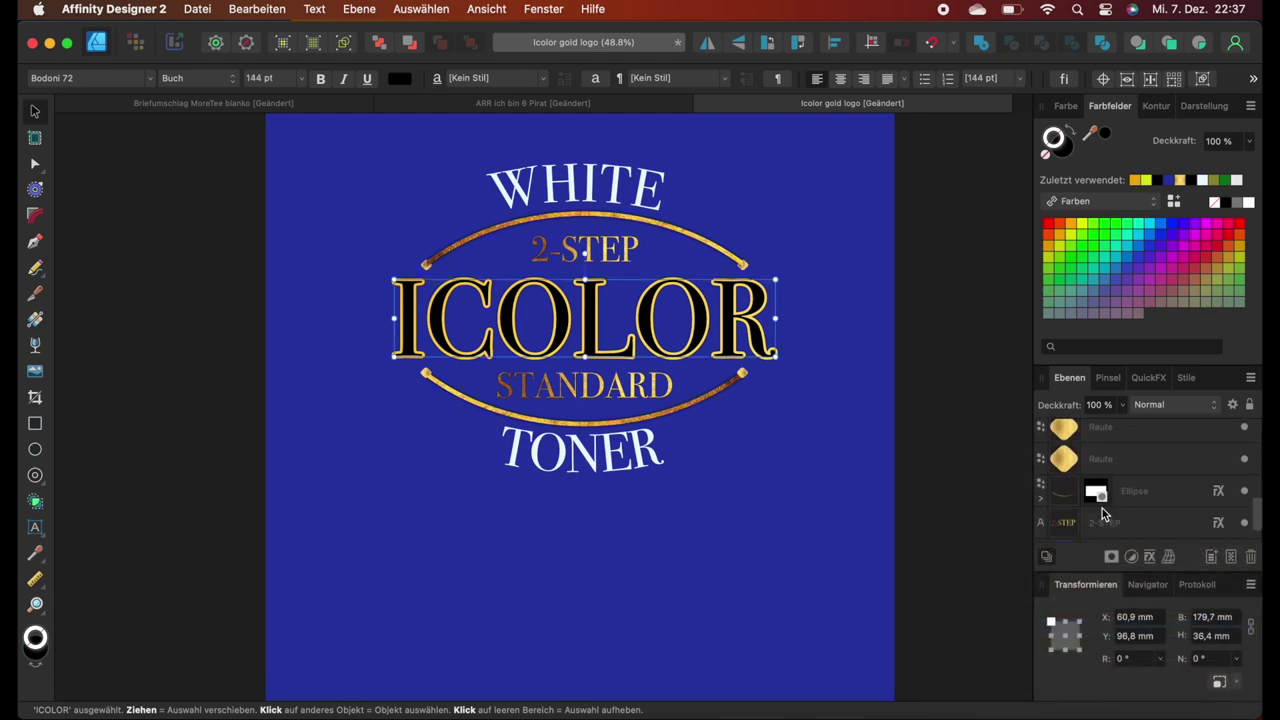
scroll(1104, 514, down, 2)
scroll(1104, 512, up, 5)
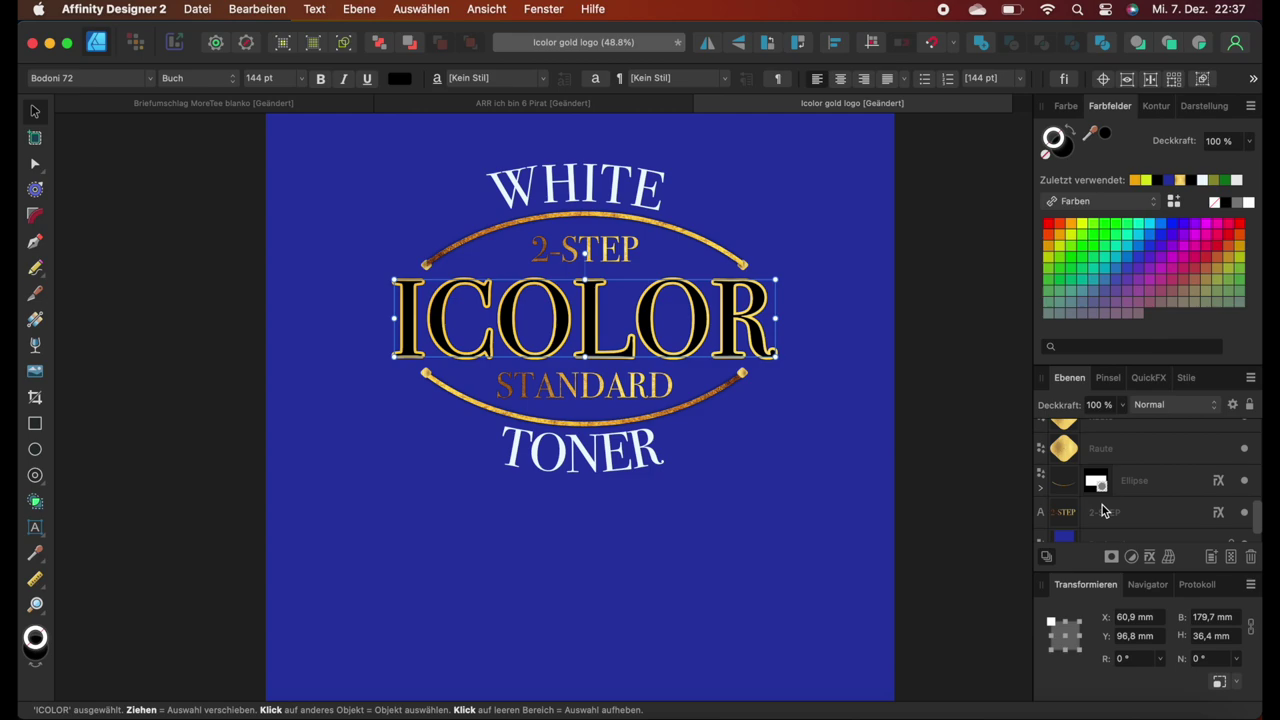
scroll(1102, 512, up, 3)
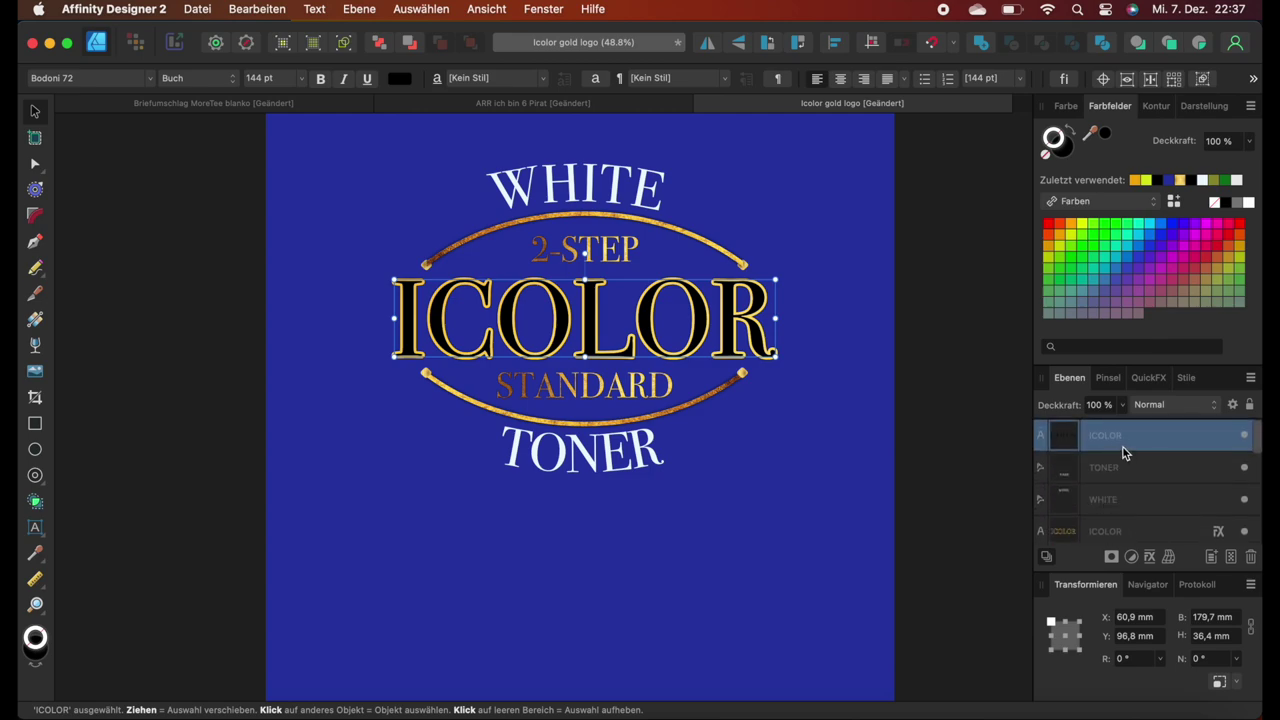
Group the WHITE, TONER and ICOLOR layers together as Color.
shift+click(1118, 467)
shift+click(1114, 488)
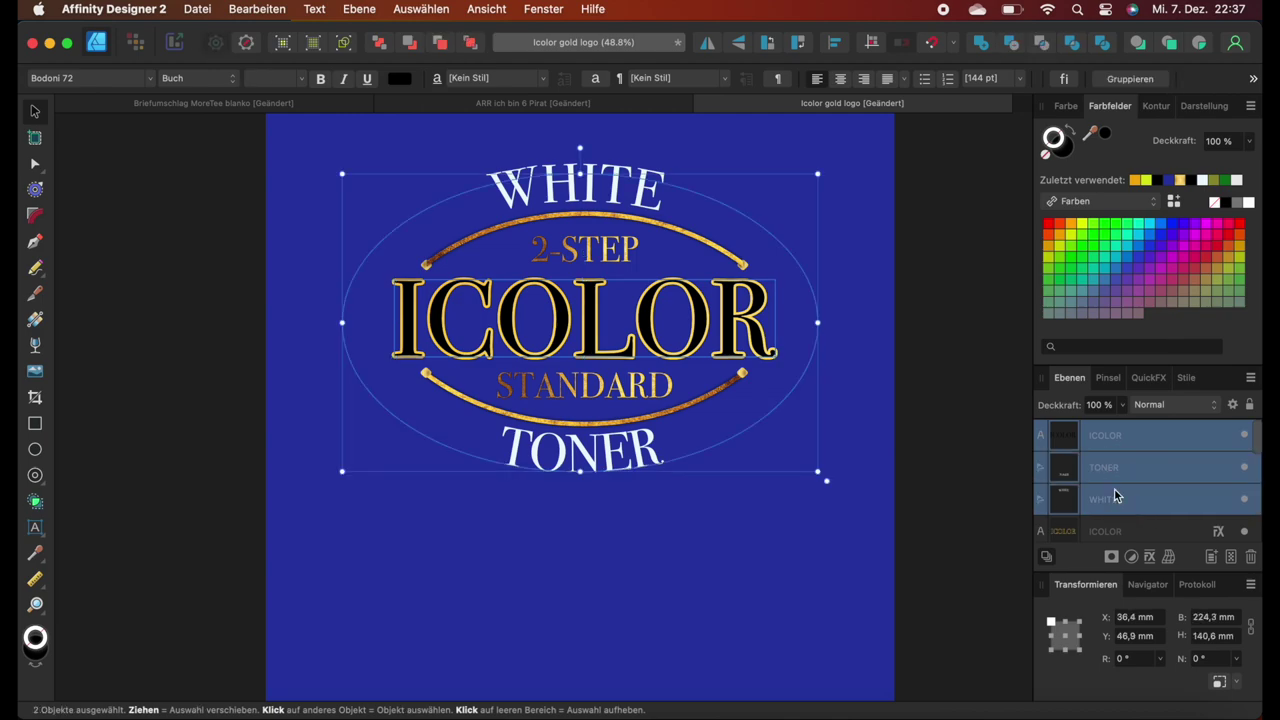
right_click(1128, 468)
scroll(1094, 580, down, 3)
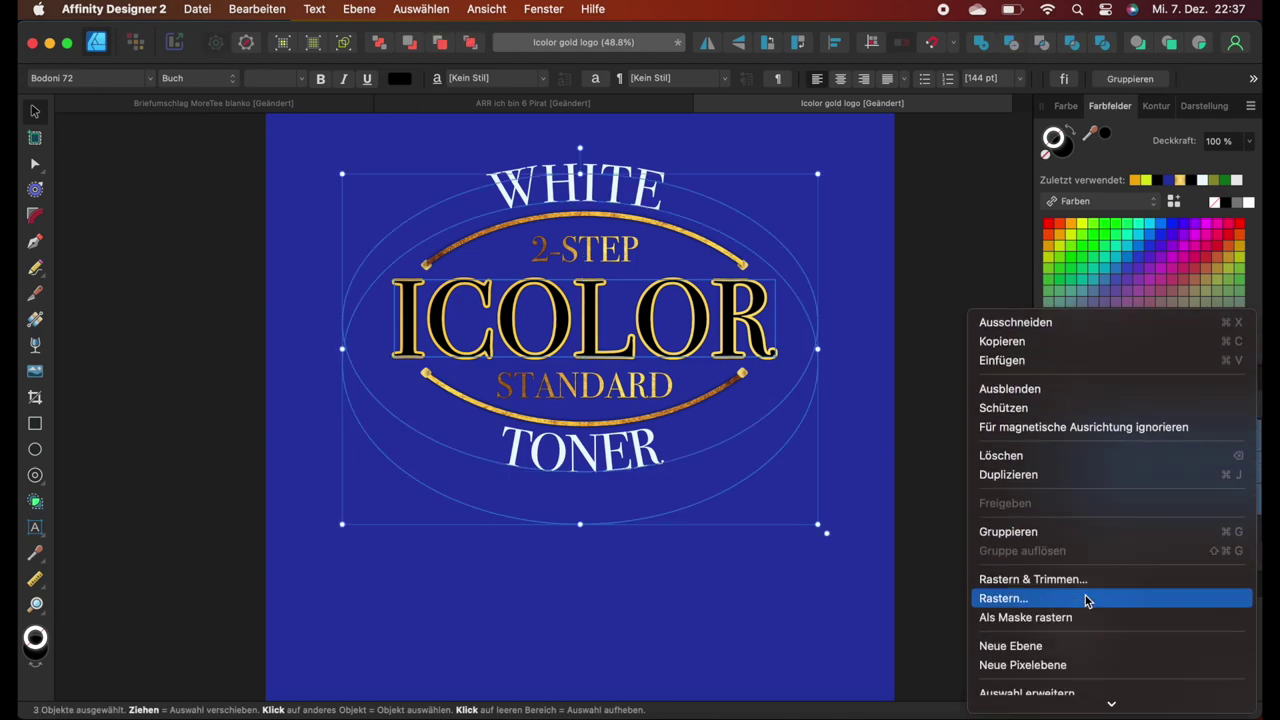
click(1064, 541)
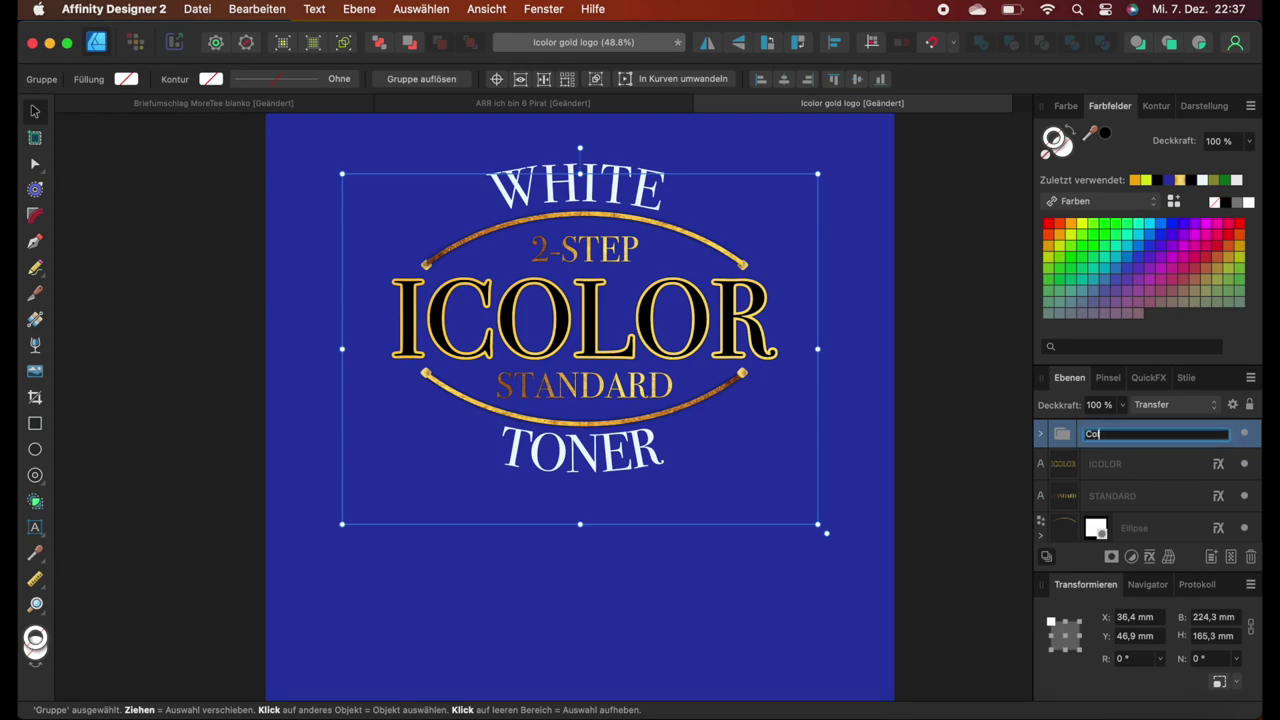
Select the gold ICOLOR, STANDARD, both Ellipse, three Raute and 2-STEP layers.
click(1119, 465)
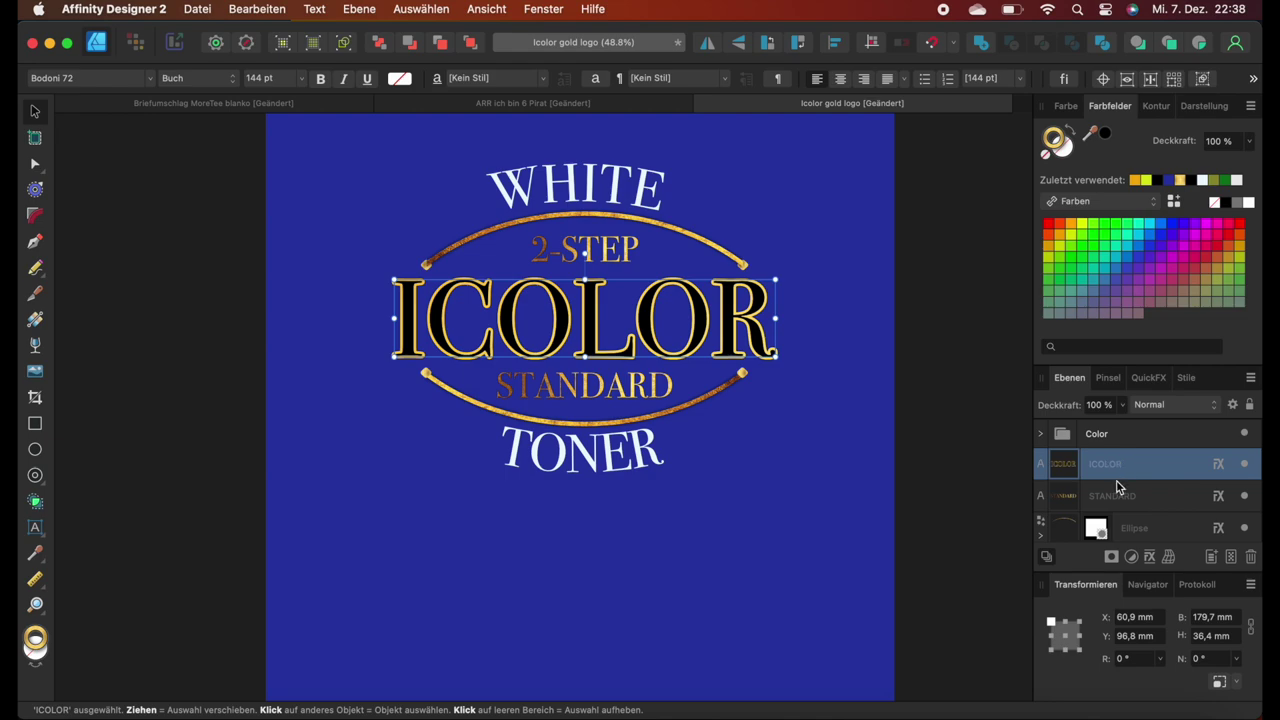
shift+click(1118, 494)
scroll(1118, 487, down, 1)
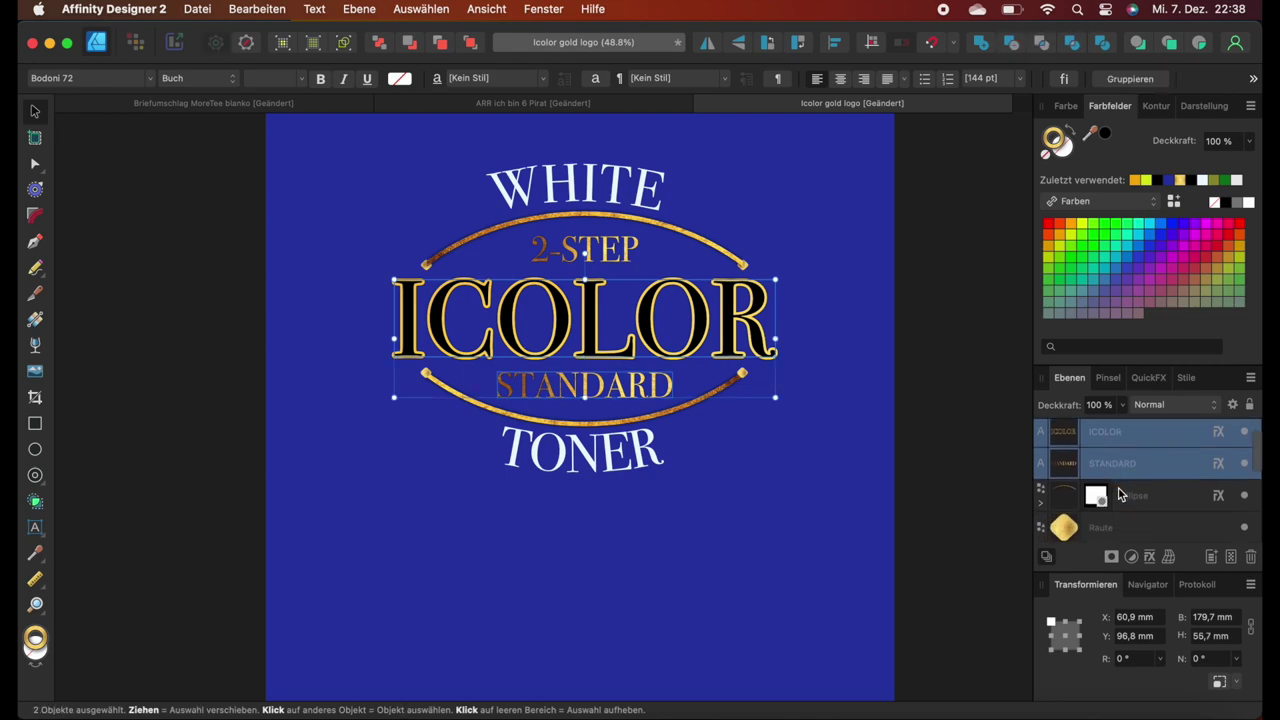
shift+click(1138, 498)
scroll(1138, 498, down, 1)
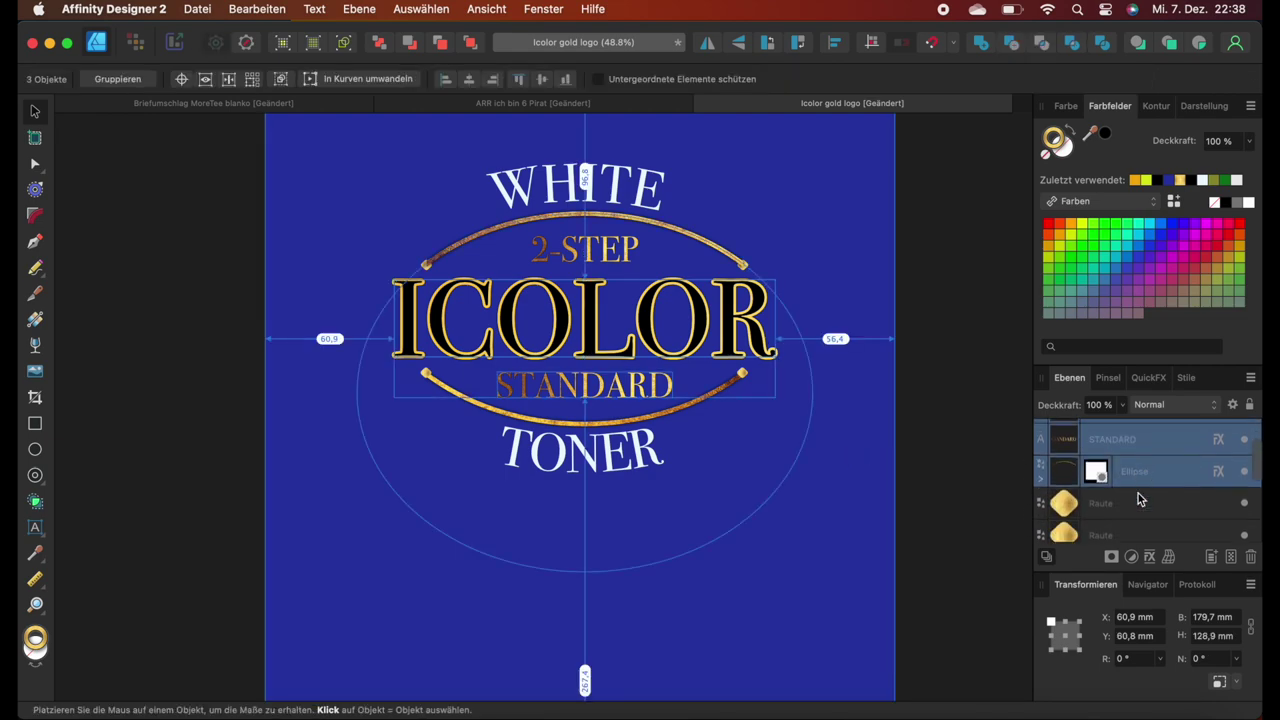
shift+click(1134, 491)
shift+click(1120, 523)
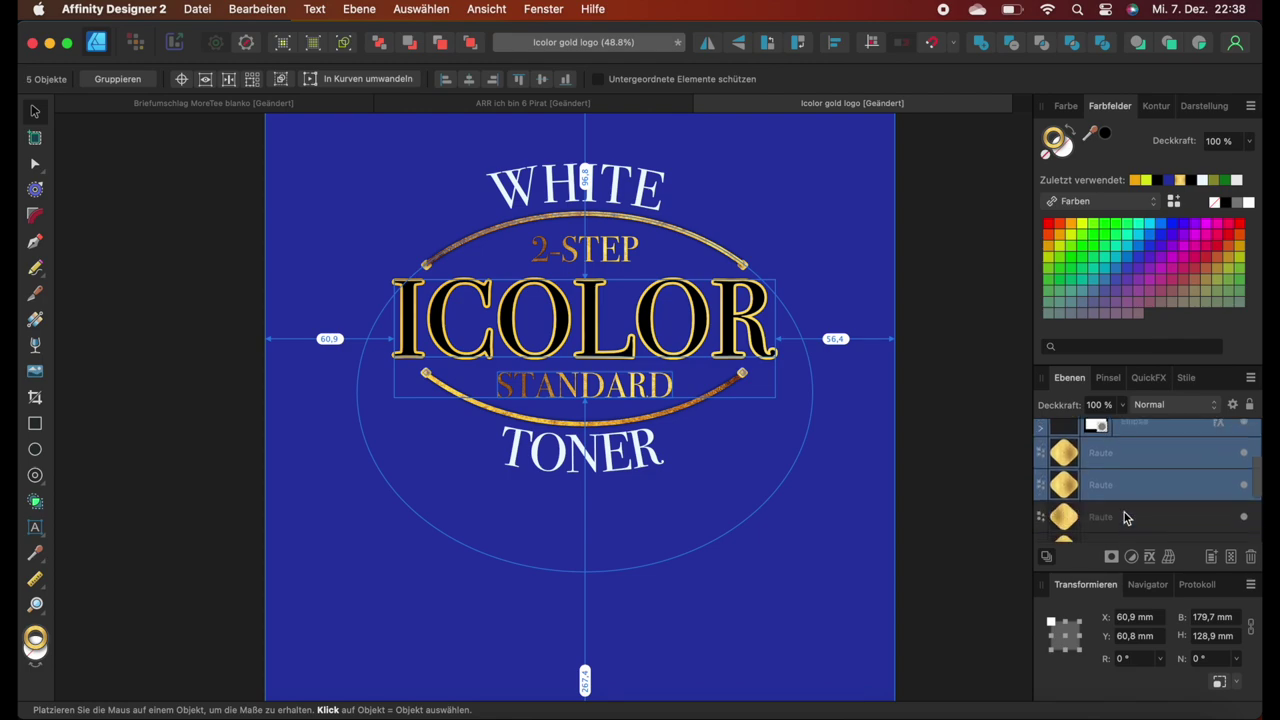
scroll(1124, 517, down, 1)
shift+click(1128, 484)
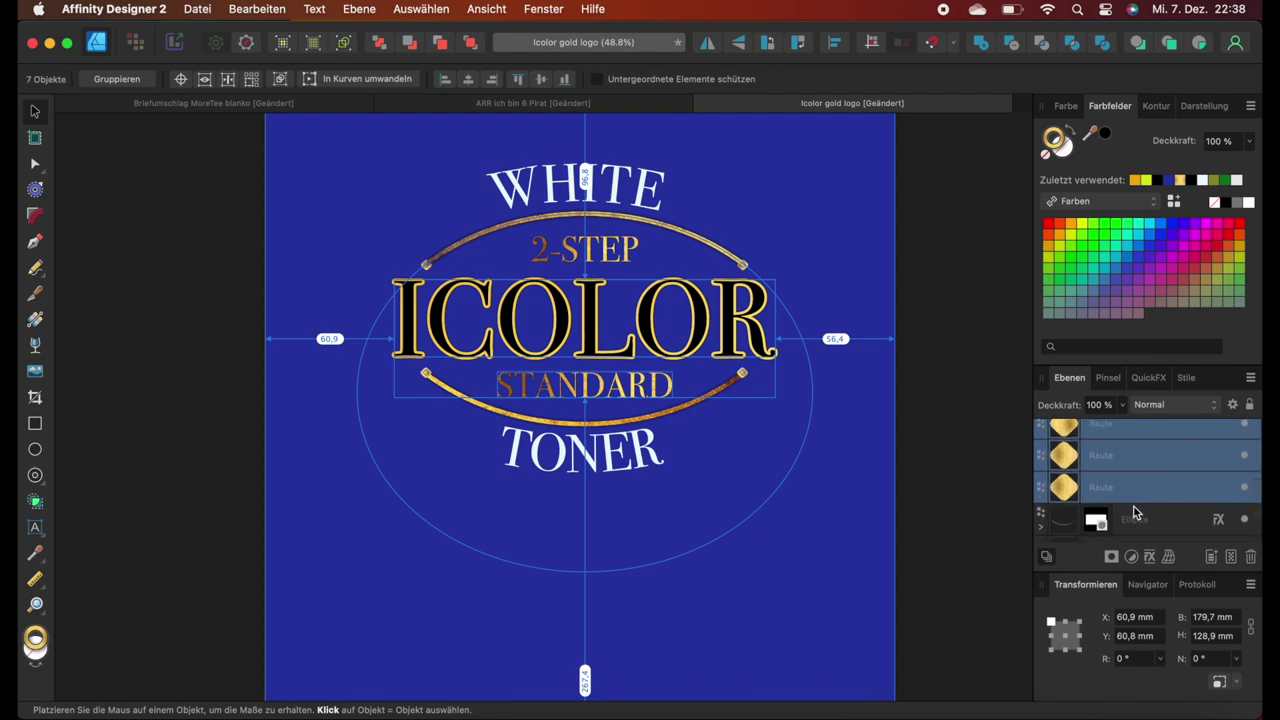
shift+click(1136, 519)
scroll(1144, 525, down, 1)
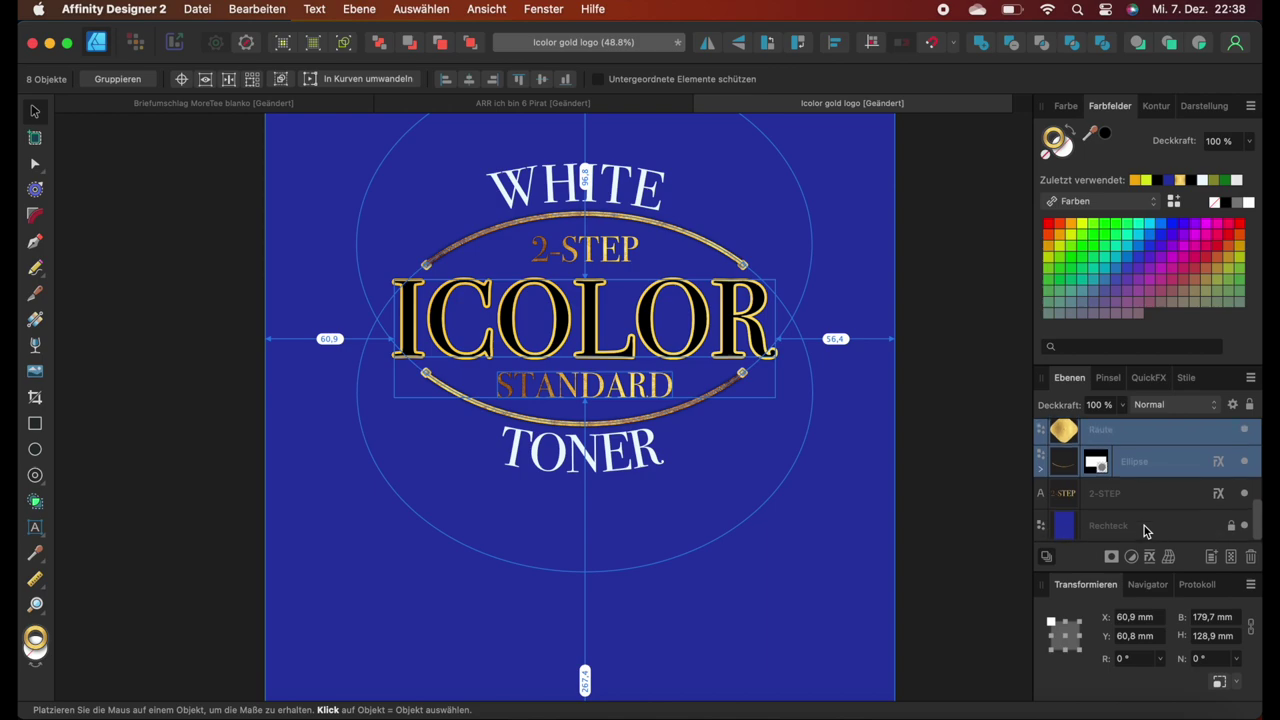
shift+click(1143, 492)
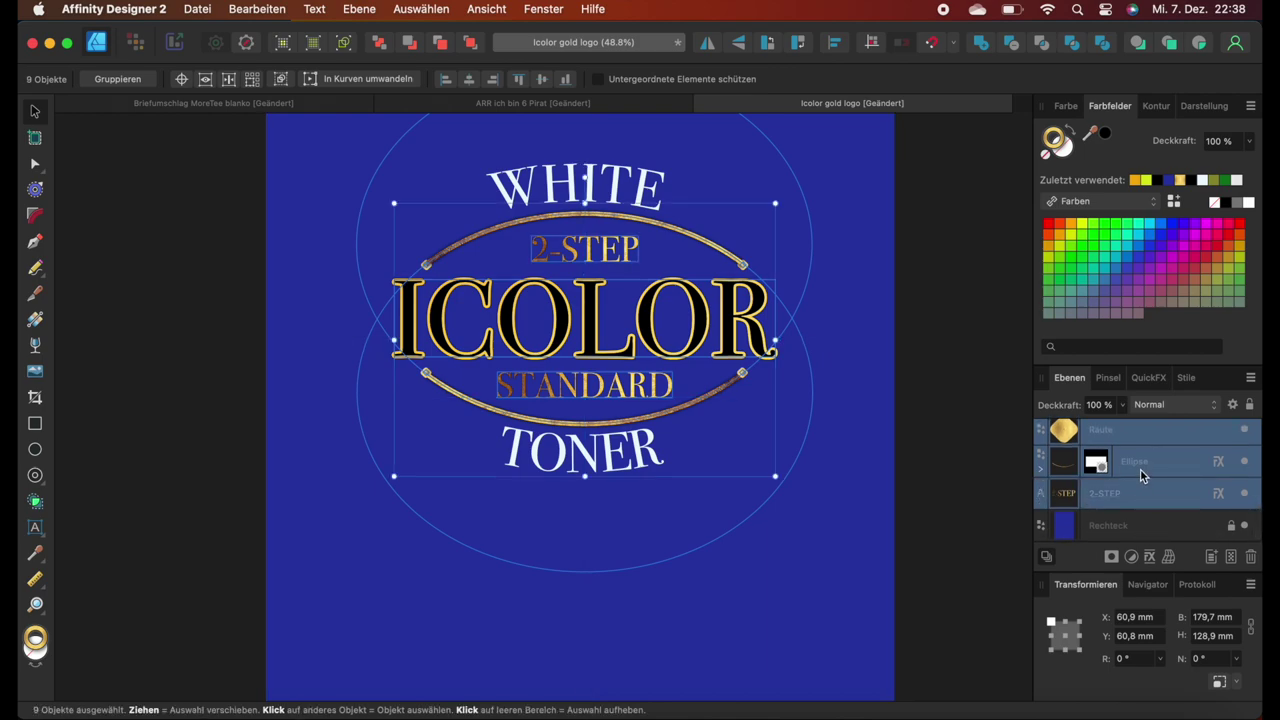
Group the nine gold logo pieces and name the group Gold.
right_click(1140, 469)
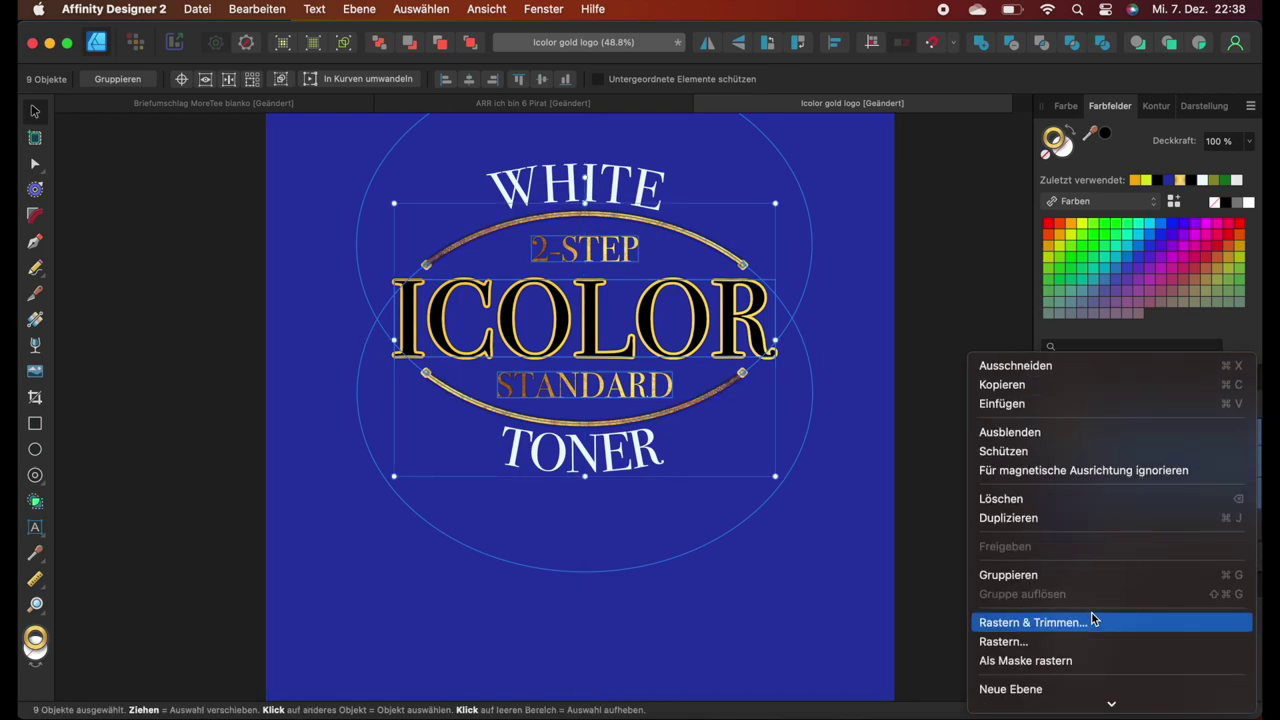
click(1088, 576)
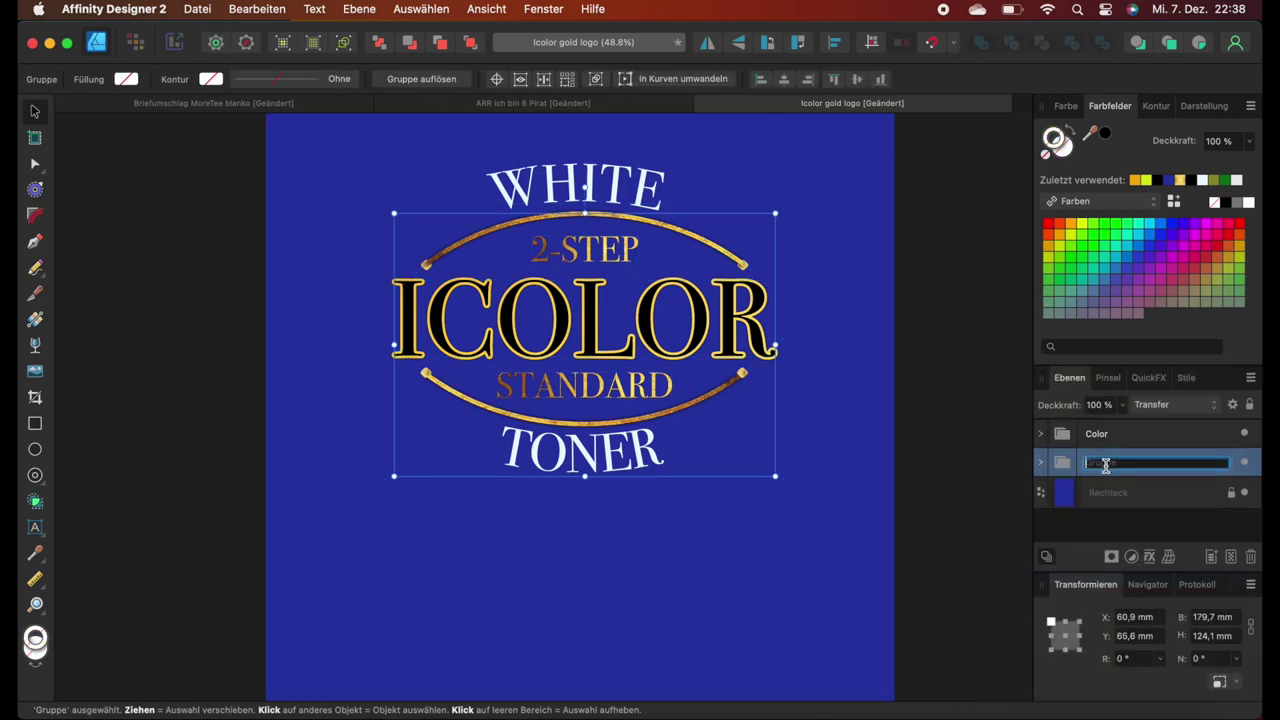
click(962, 384)
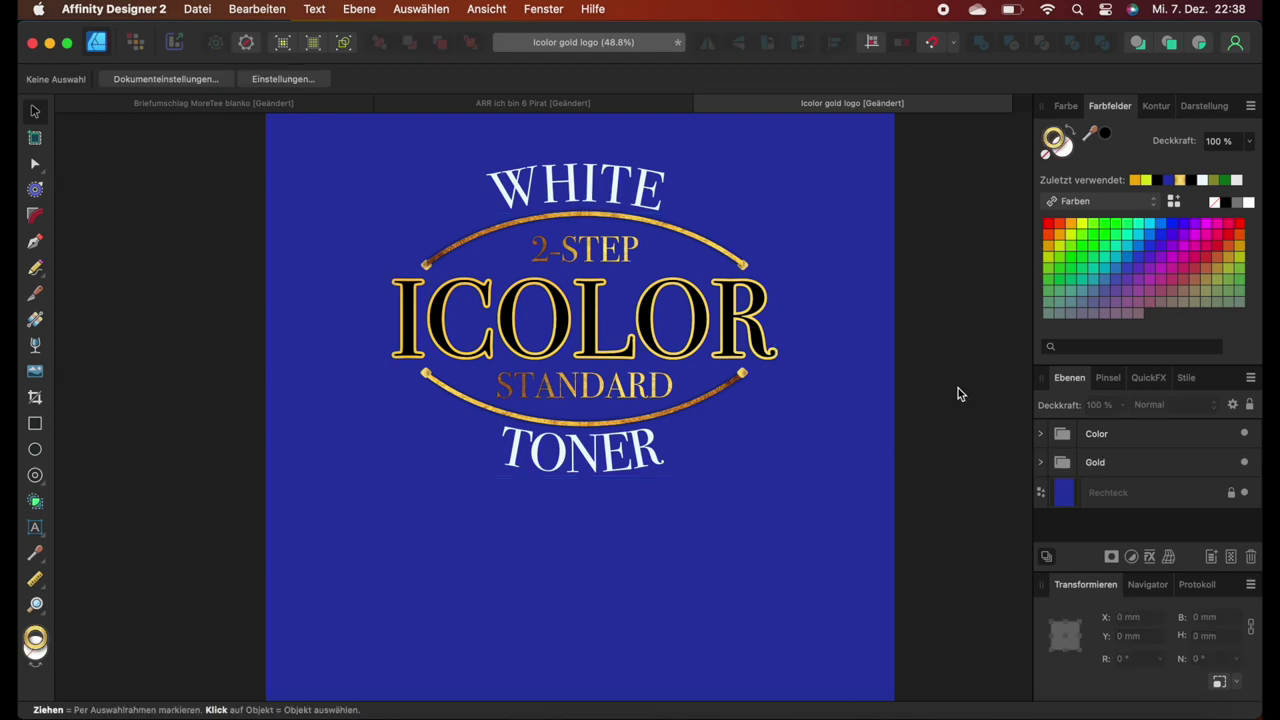
click(1097, 437)
scroll(931, 380, down, 3)
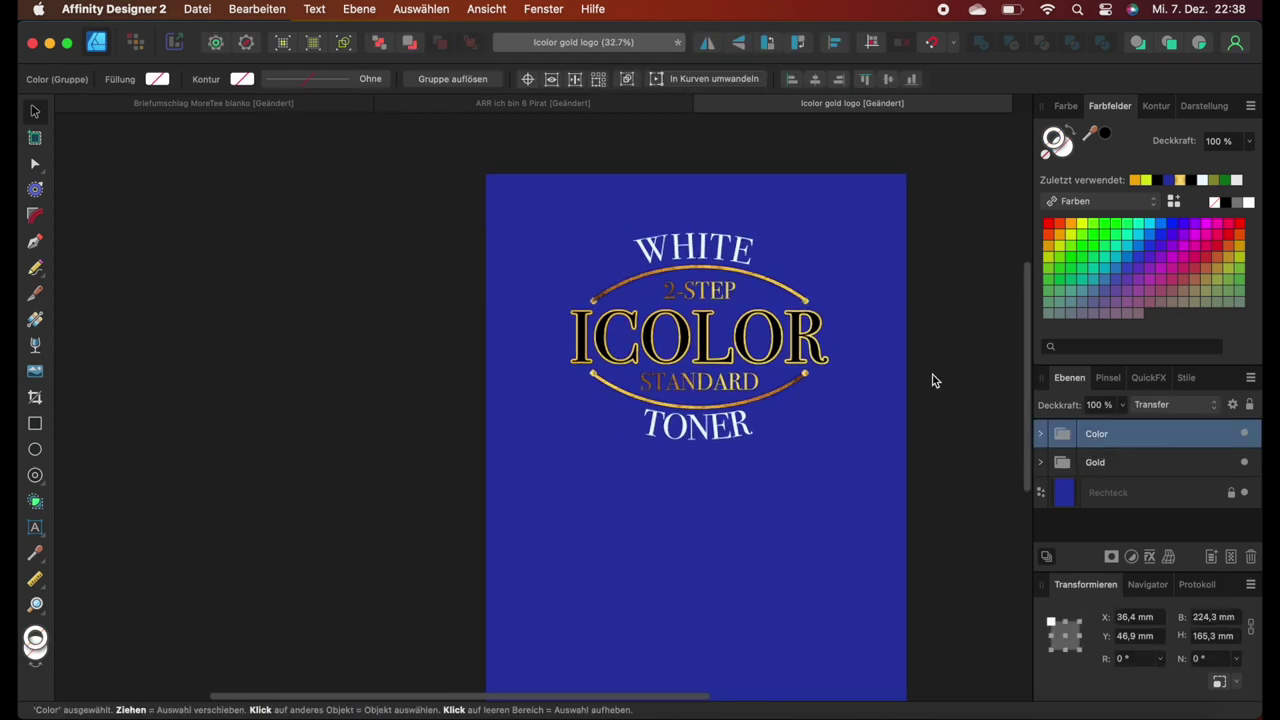
Move the Gold group below TONER near the page bottom and check the background transparency.
click(1108, 462)
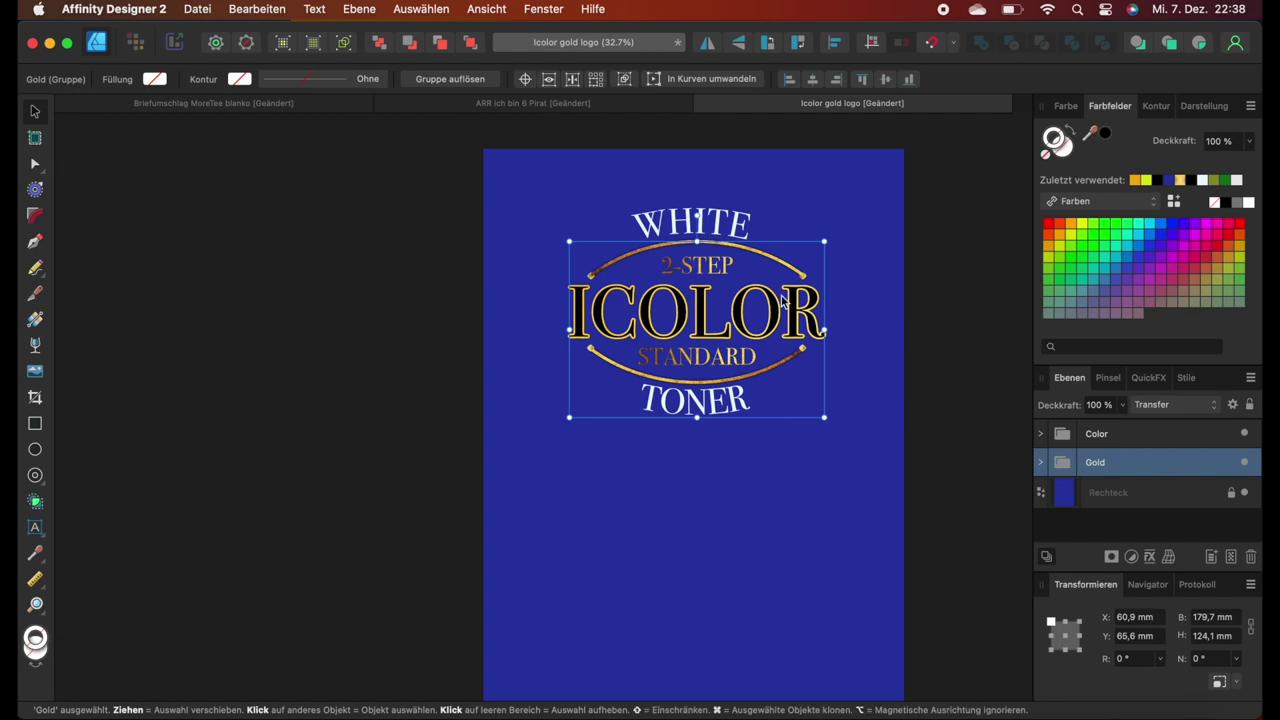
drag(783, 302, 783, 582)
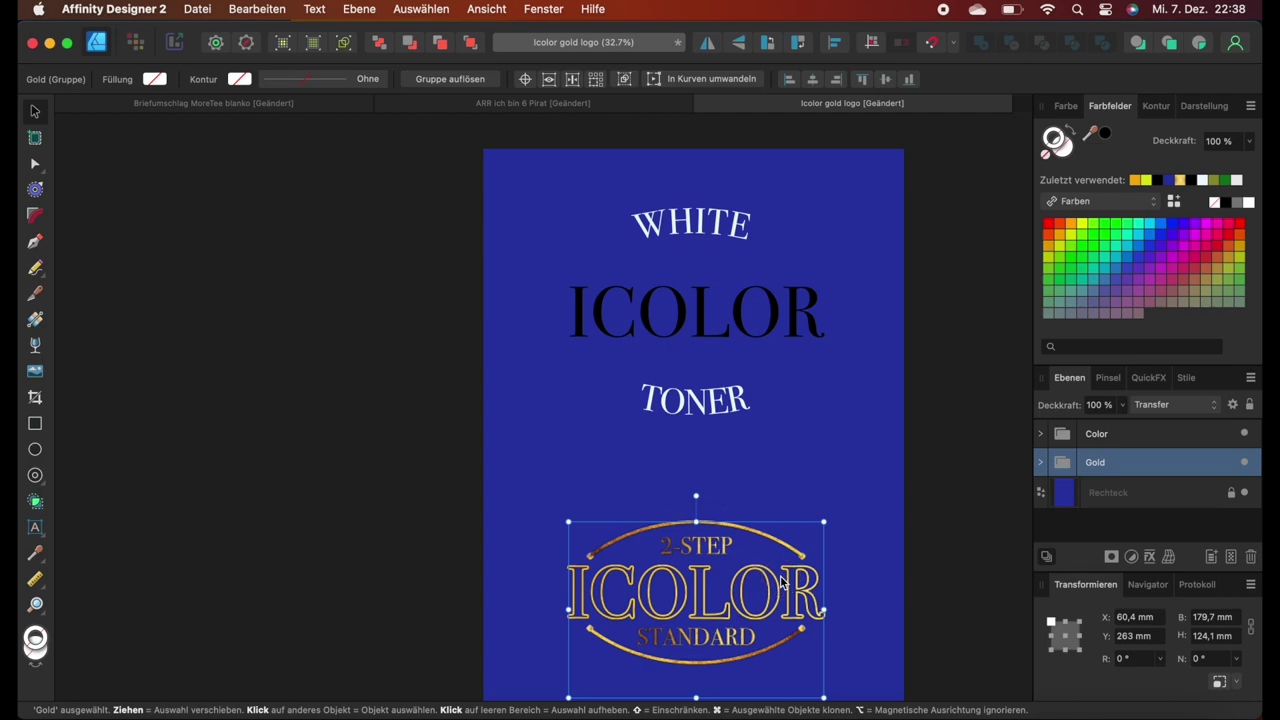
click(908, 387)
scroll(908, 388, down, 3)
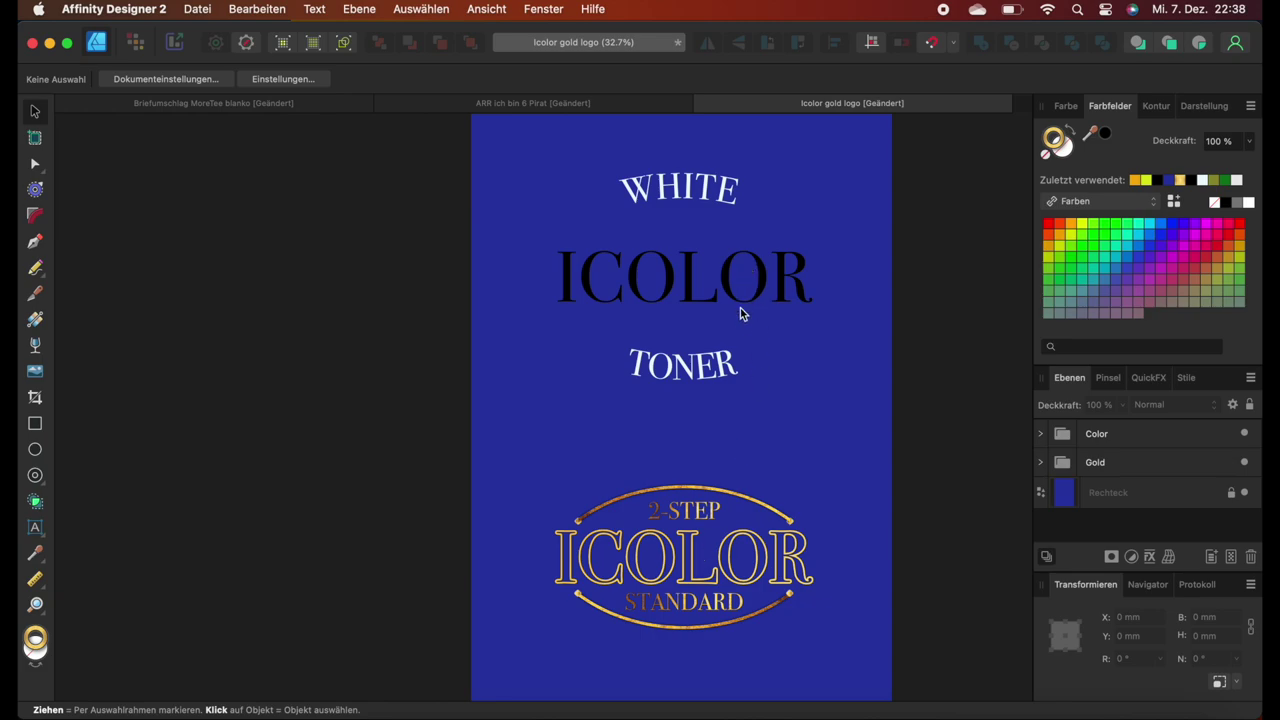
click(1244, 493)
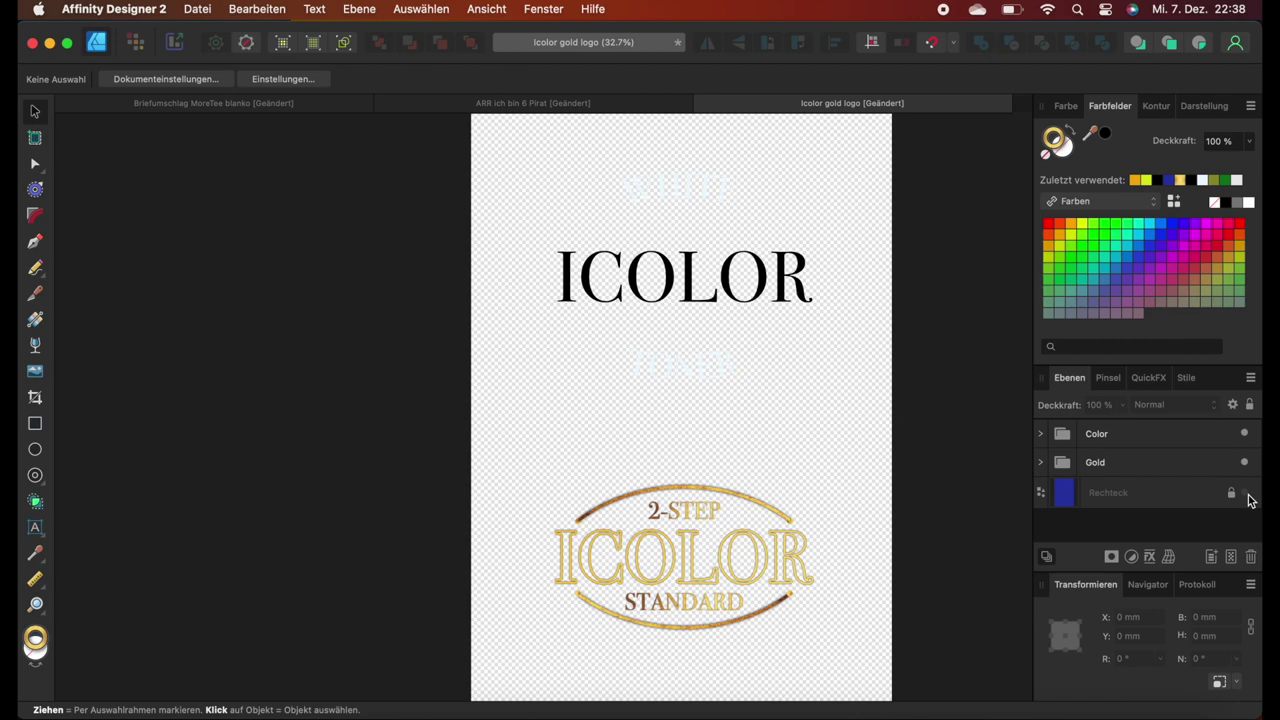
click(1244, 493)
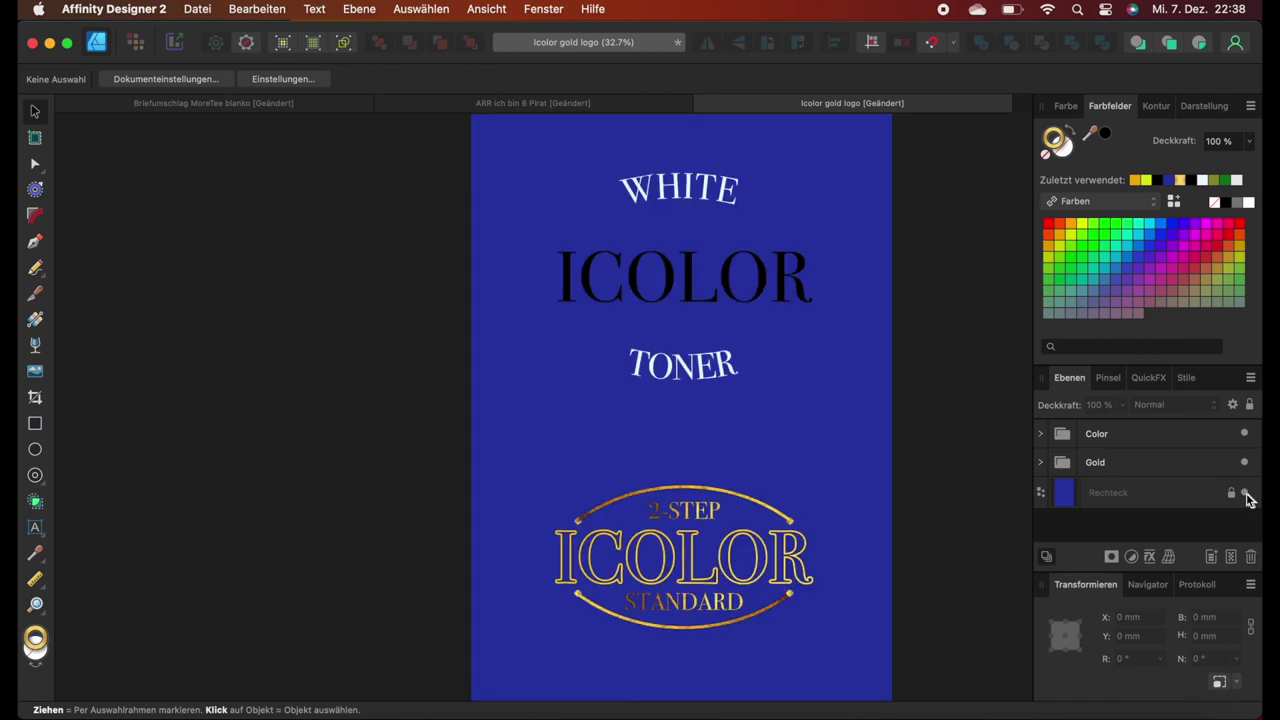
Open the export dialog and its list of formats to choose PNG.
click(195, 10)
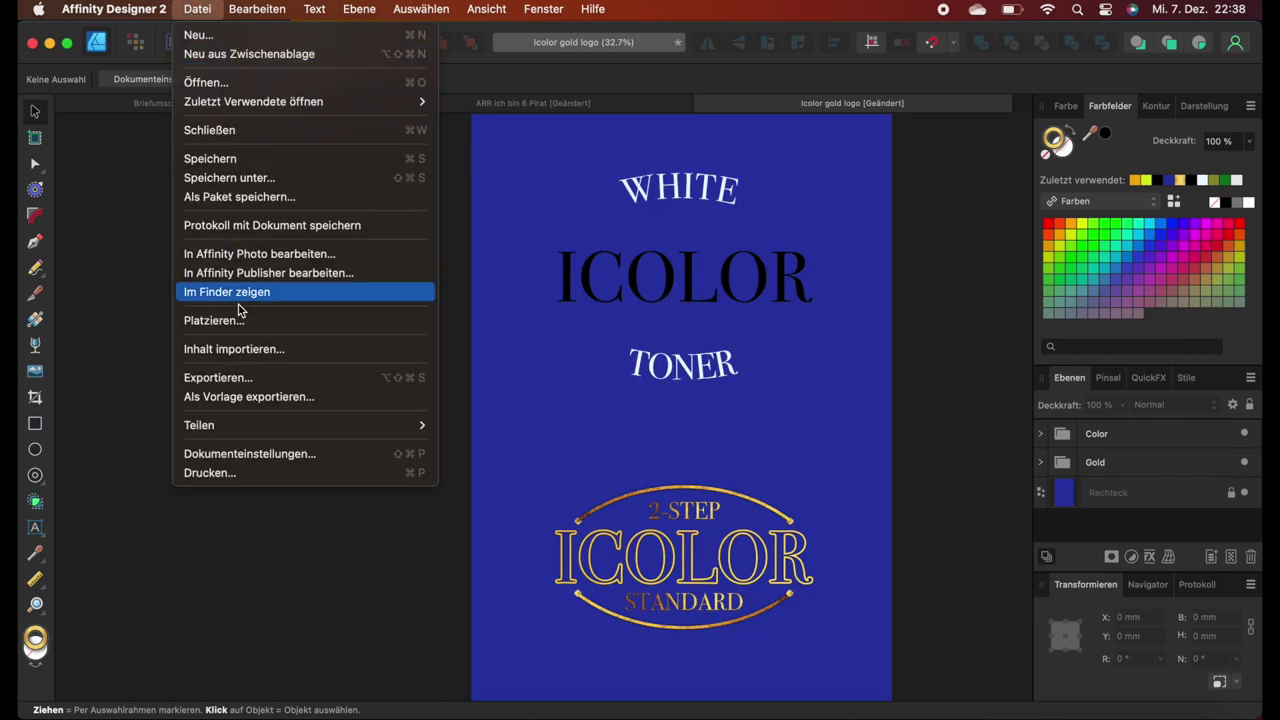
click(262, 374)
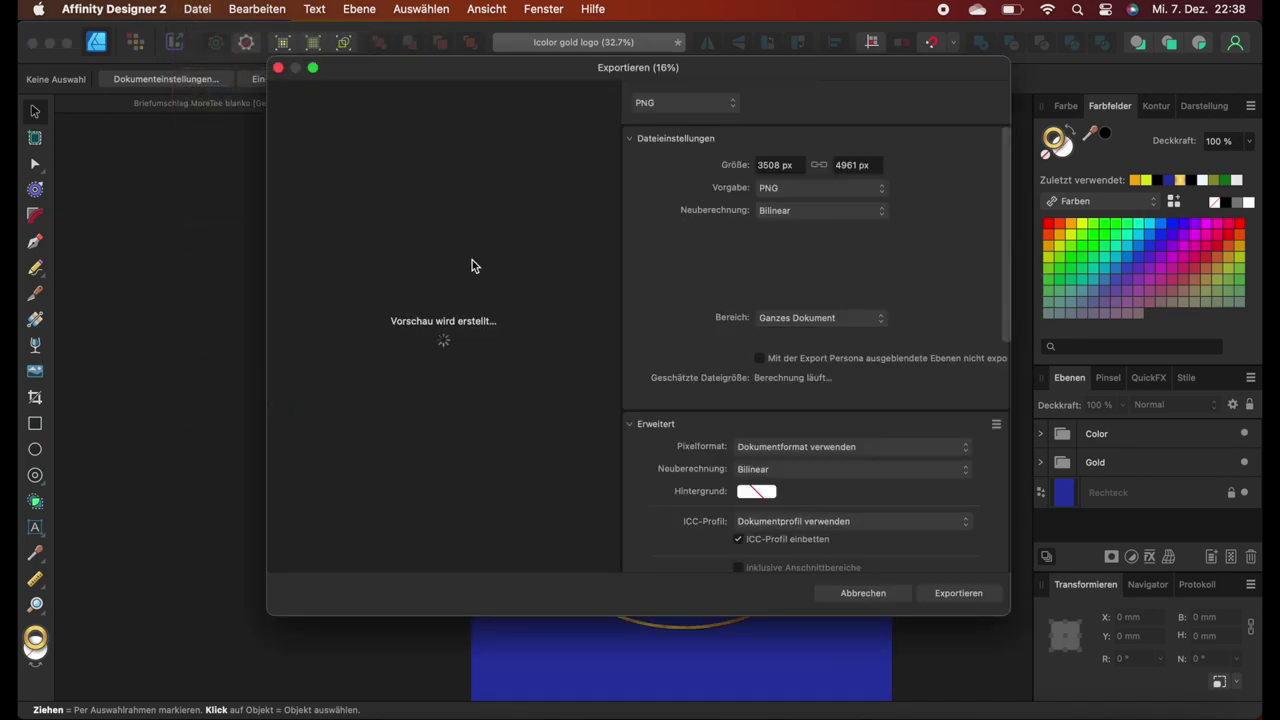
click(697, 104)
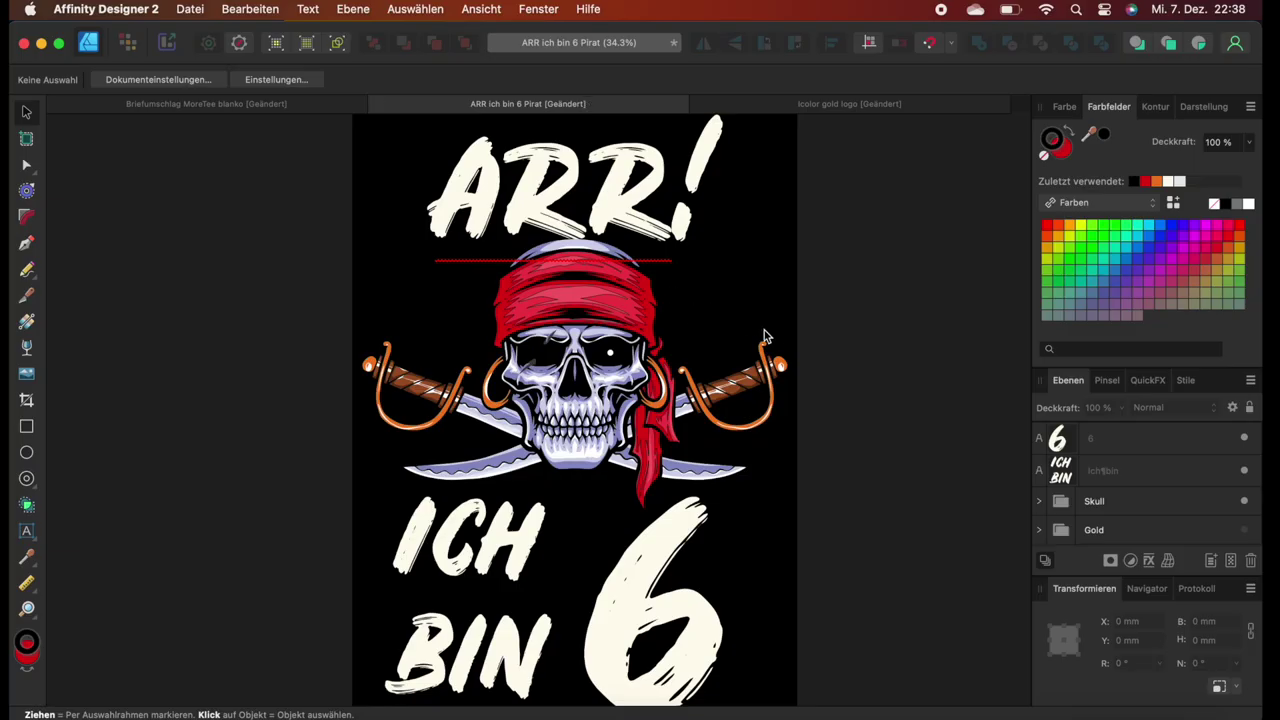
scroll(771, 342, down, 2)
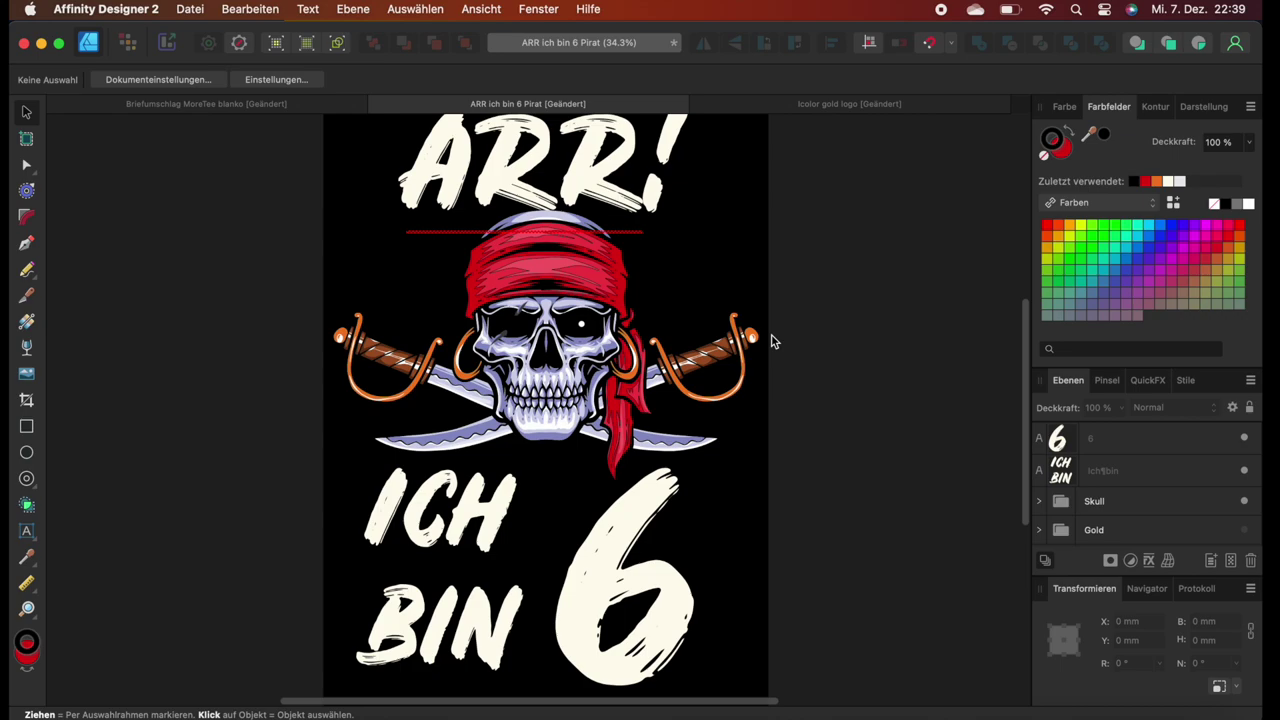
scroll(771, 342, left, 3)
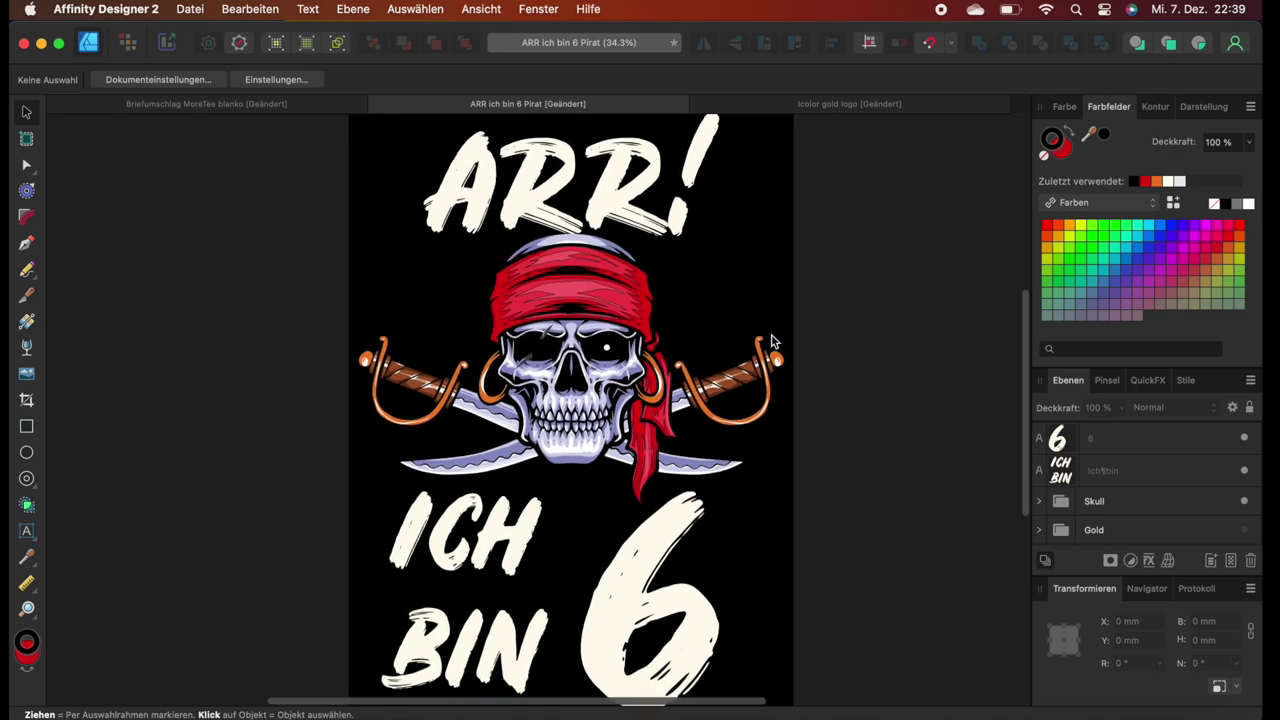
scroll(771, 342, left, 2)
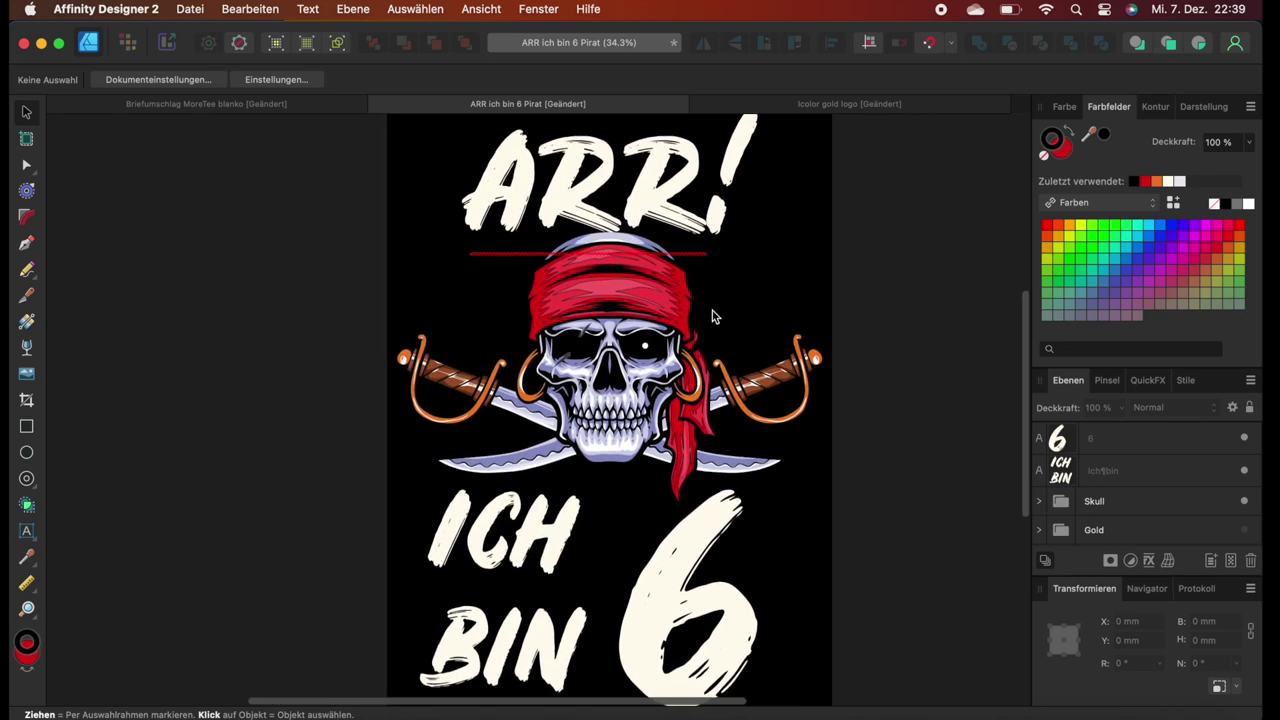
scroll(774, 400, down, 3)
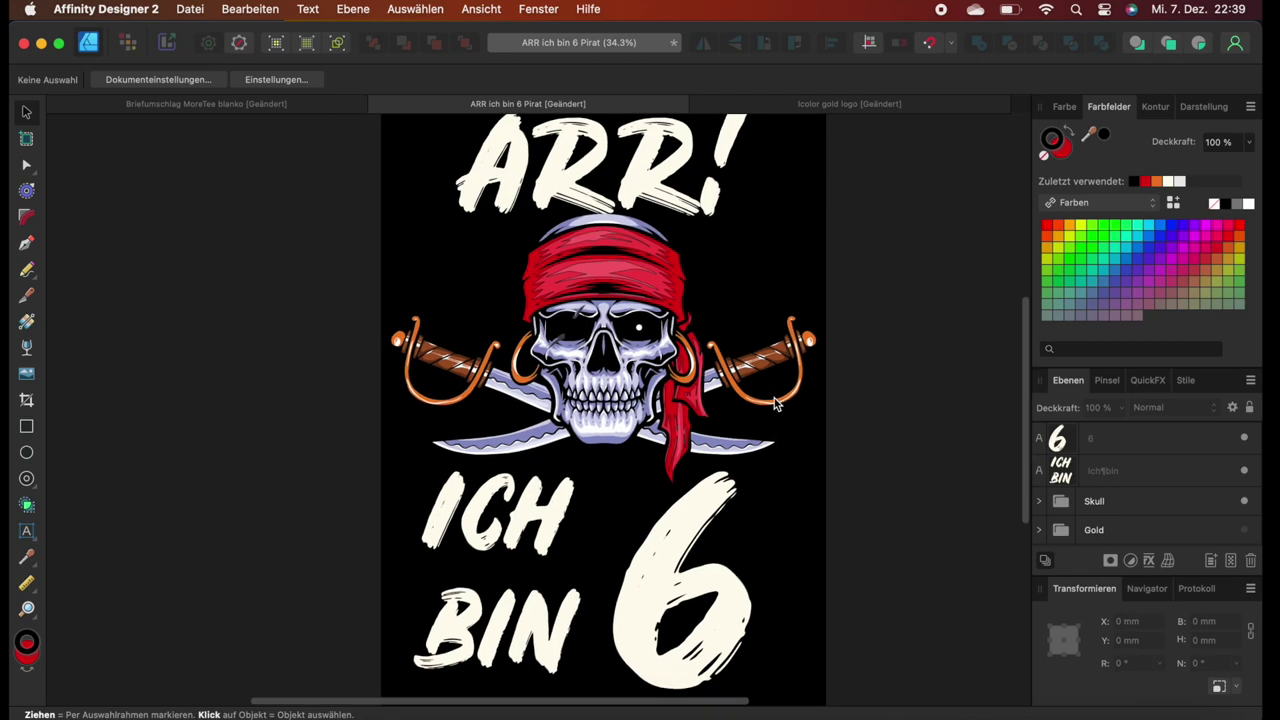
scroll(774, 403, right, 2)
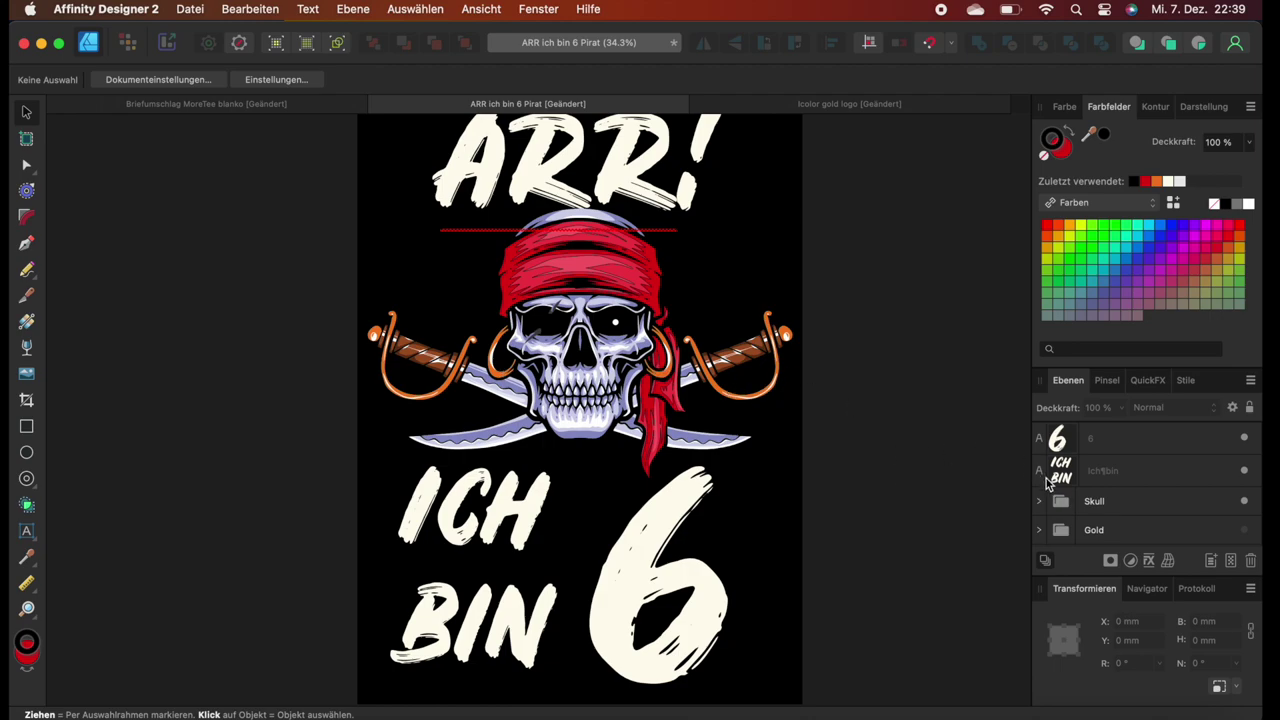
Expand the Skull group and select the red bandana curve layers, then deselect.
scroll(1101, 491, down, 1)
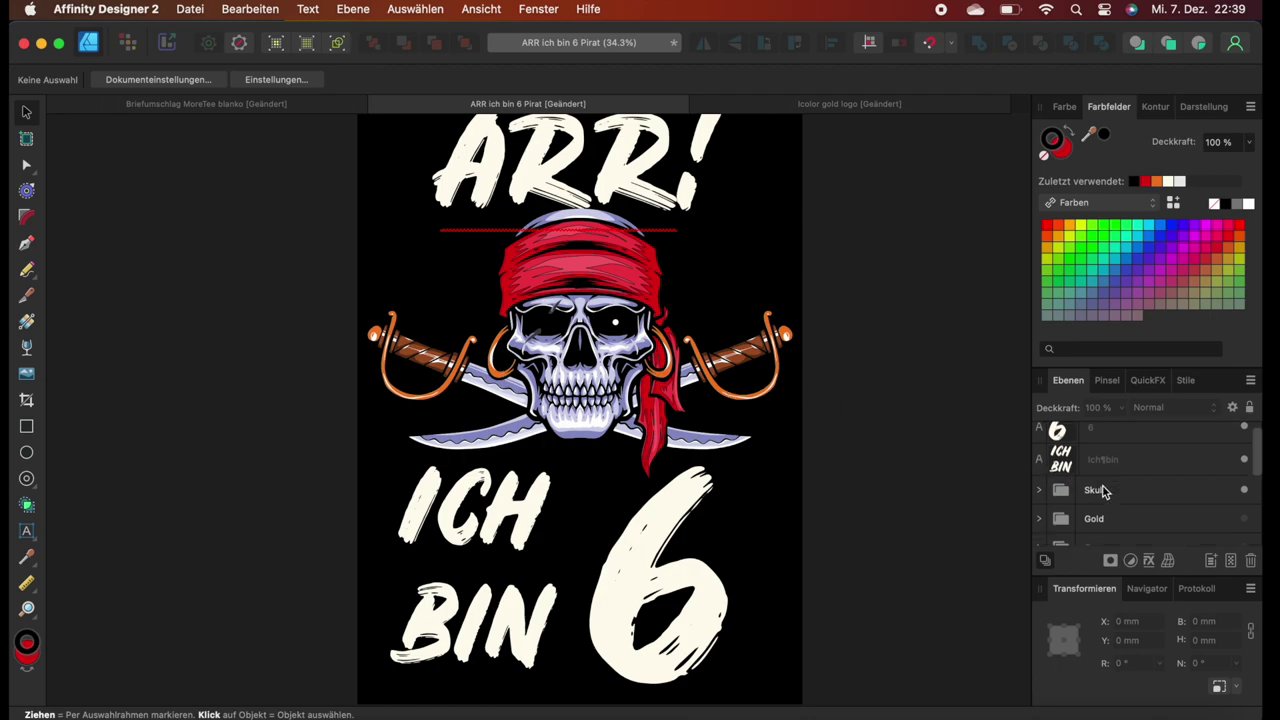
click(1039, 490)
scroll(1093, 493, down, 3)
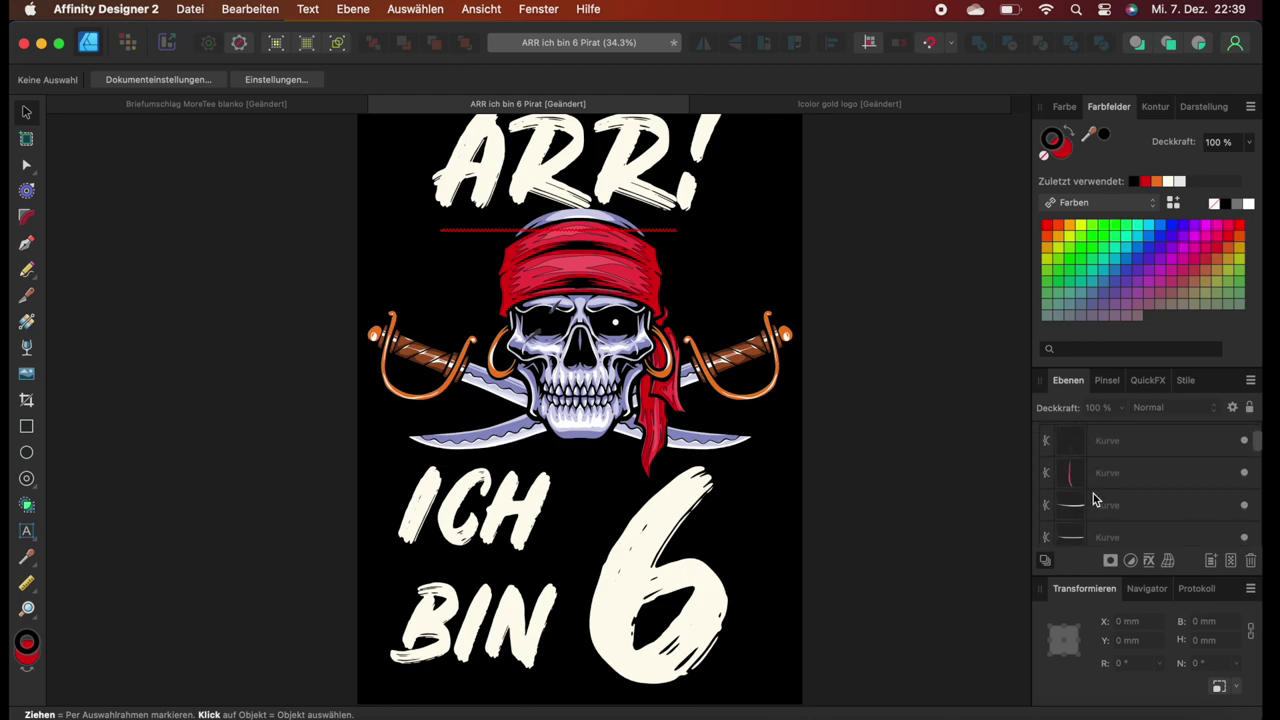
click(1103, 476)
scroll(1101, 482, down, 2)
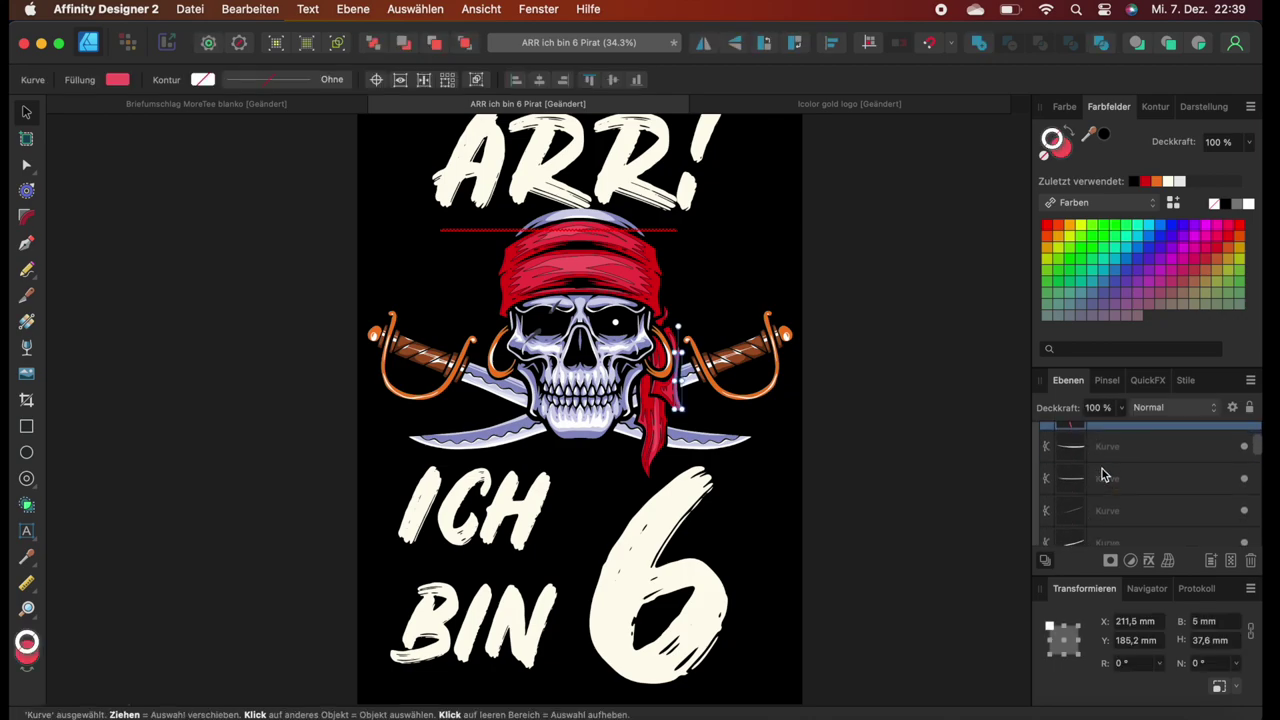
click(656, 298)
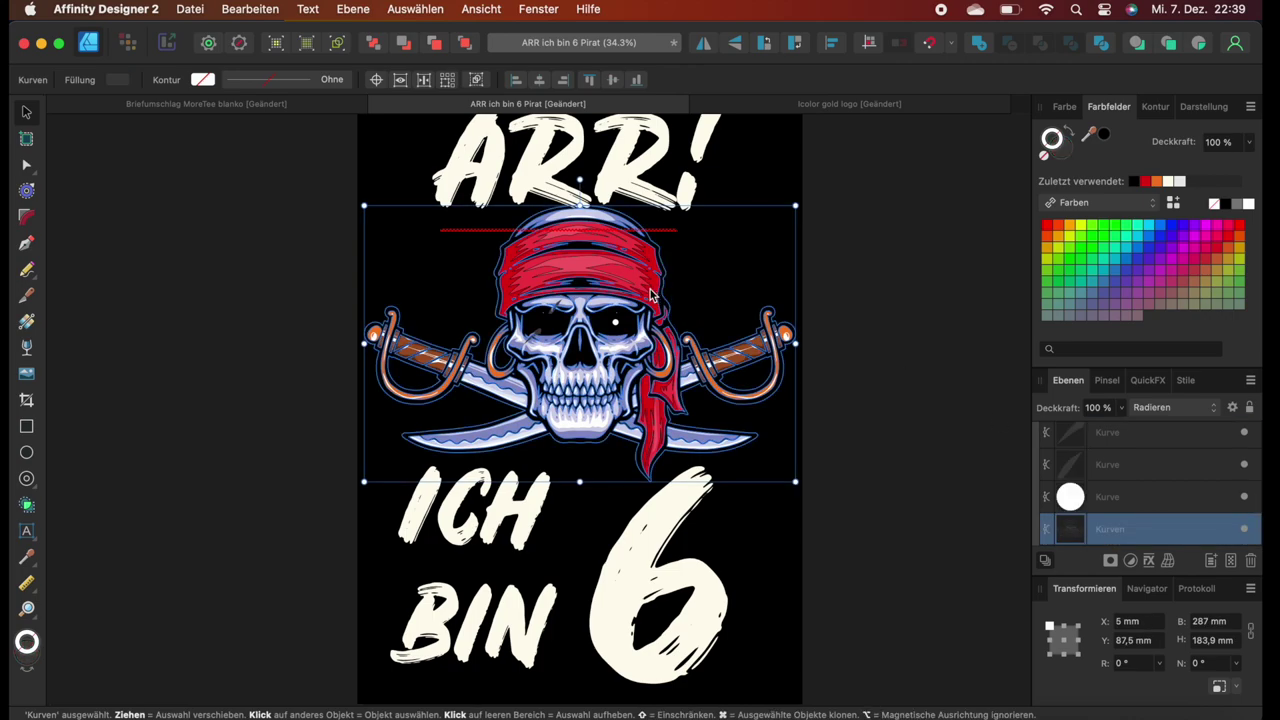
double_click(650, 296)
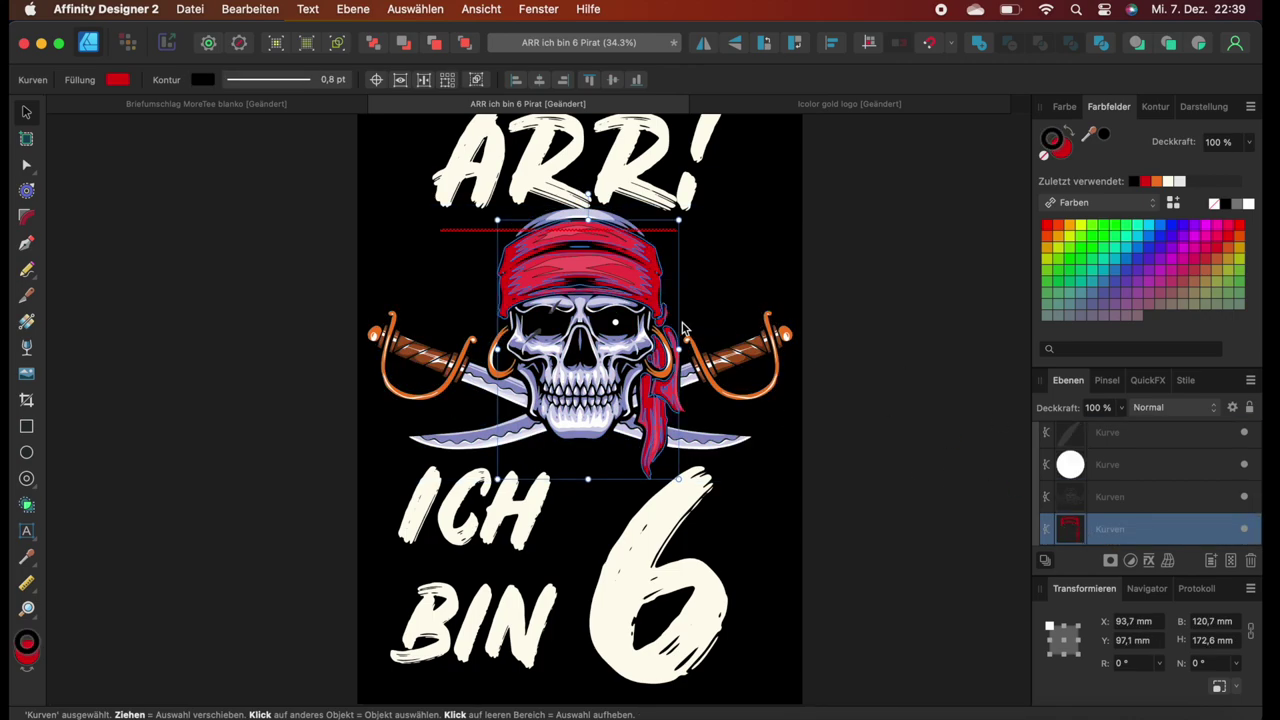
scroll(1172, 517, down, 1)
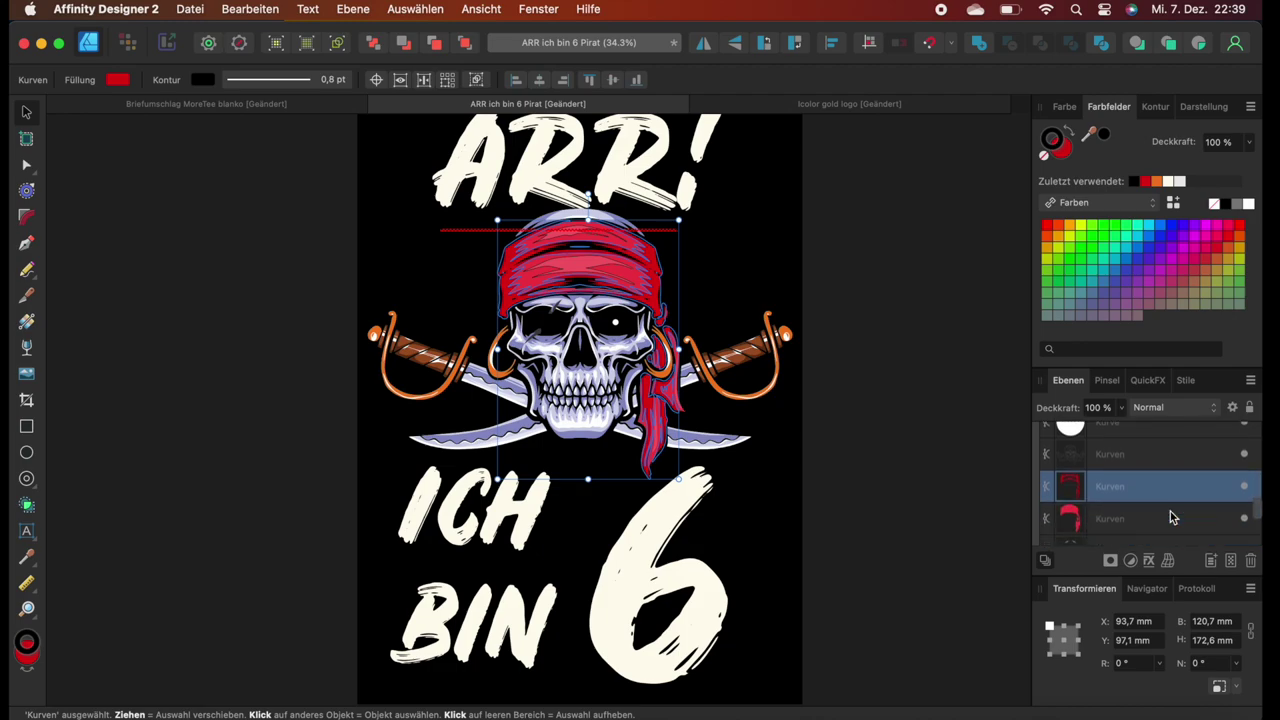
click(1160, 515)
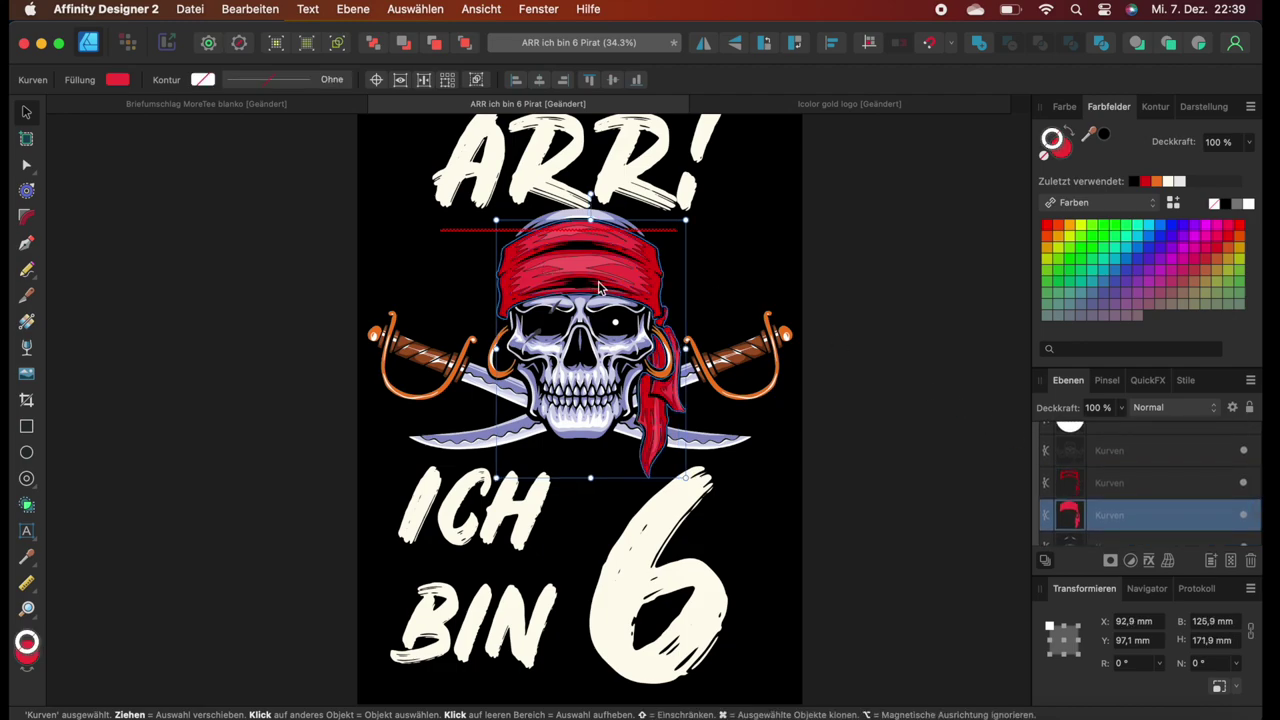
click(940, 455)
Toggle the bandana and bandana-shading layers' visibility off and on to check their contents.
scroll(940, 455, down, 1)
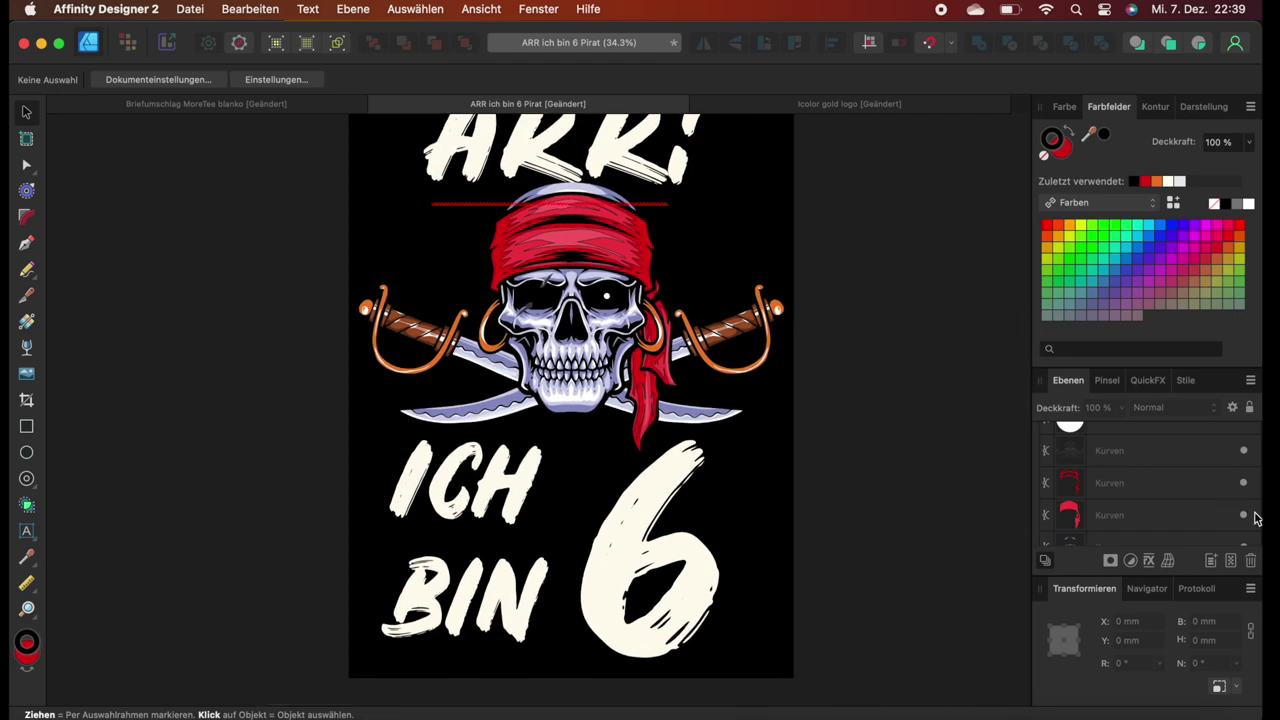
click(1245, 516)
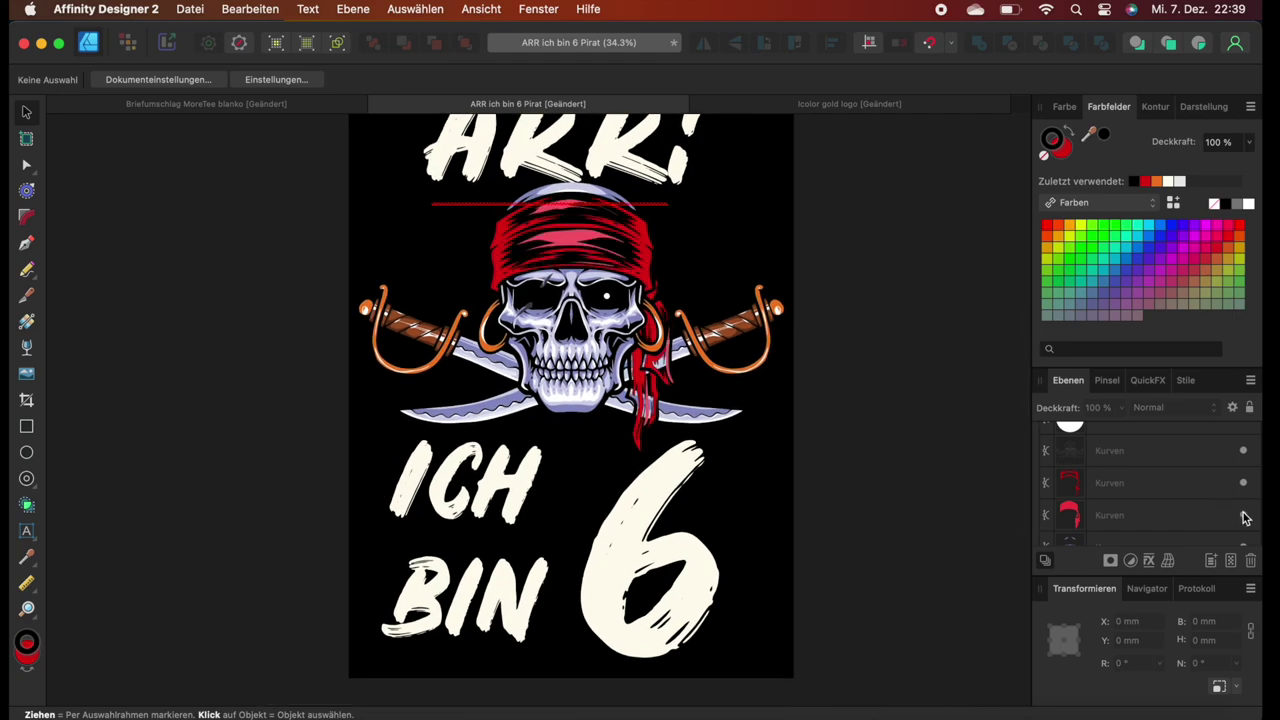
click(1245, 516)
click(1244, 485)
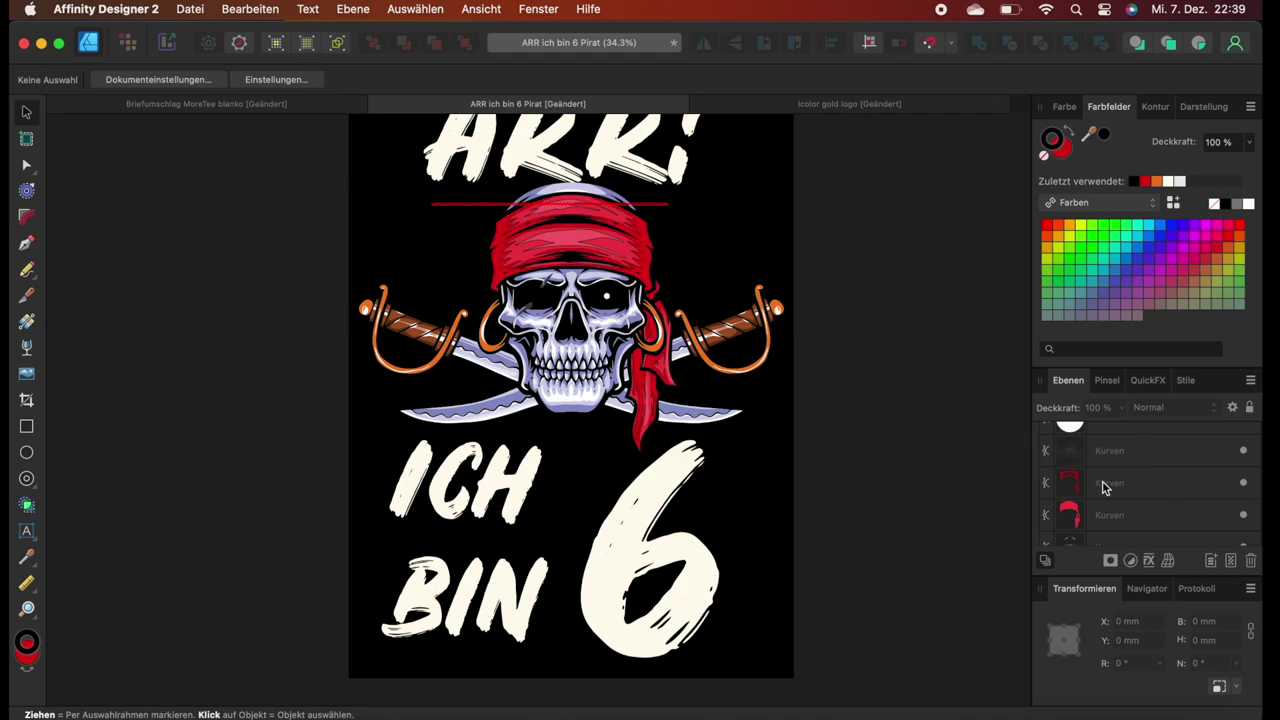
scroll(1104, 487, down, 1)
scroll(1104, 487, down, 1)
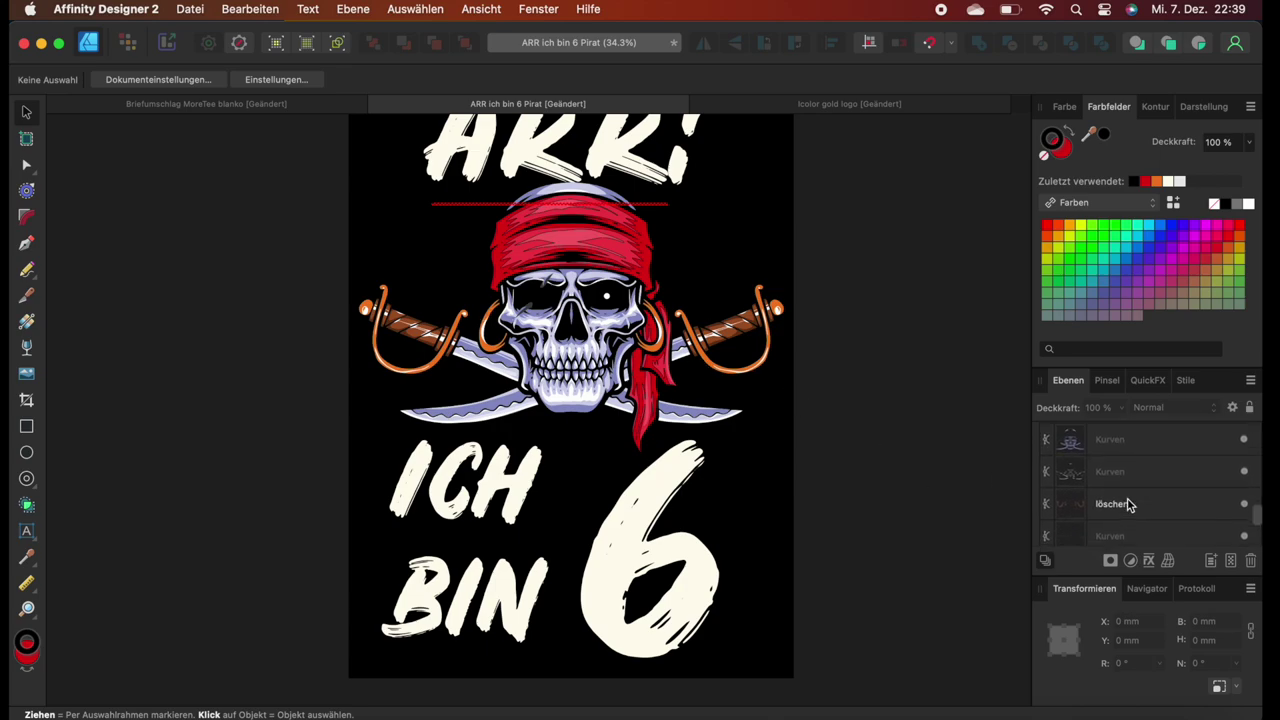
click(1110, 529)
key(super+alt+0)
scroll(257, 317, up, 10)
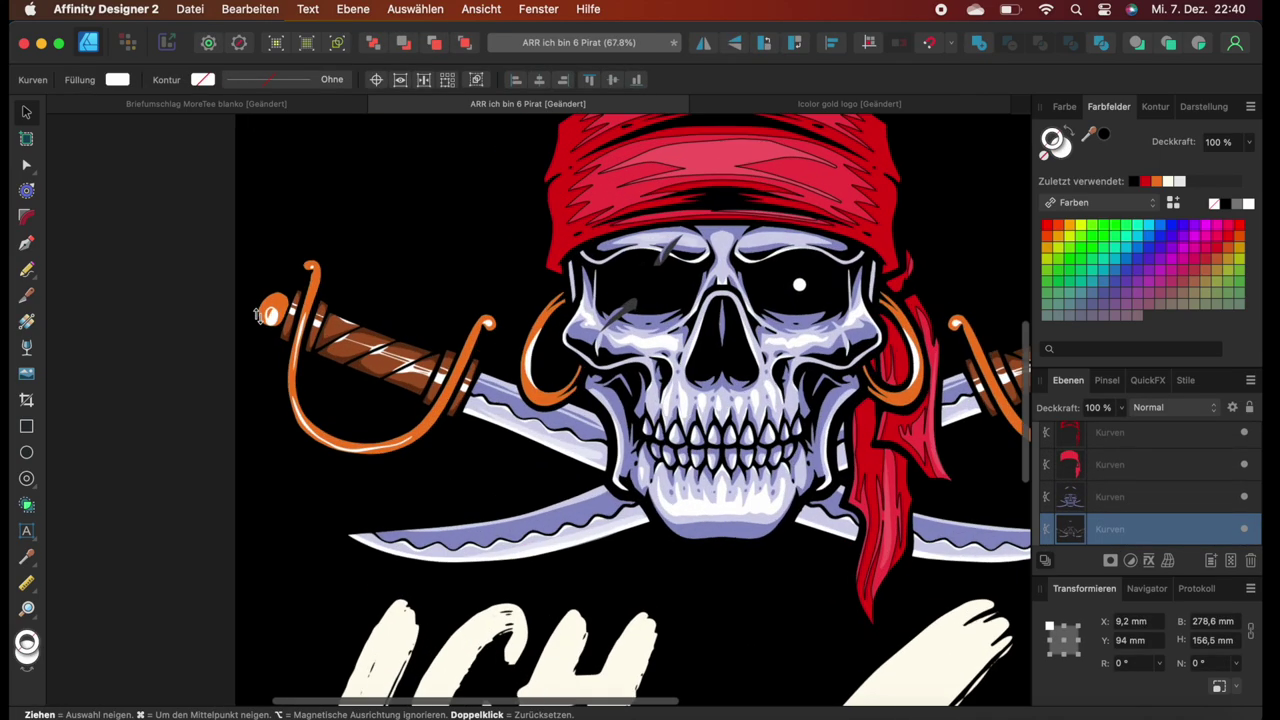
click(257, 318)
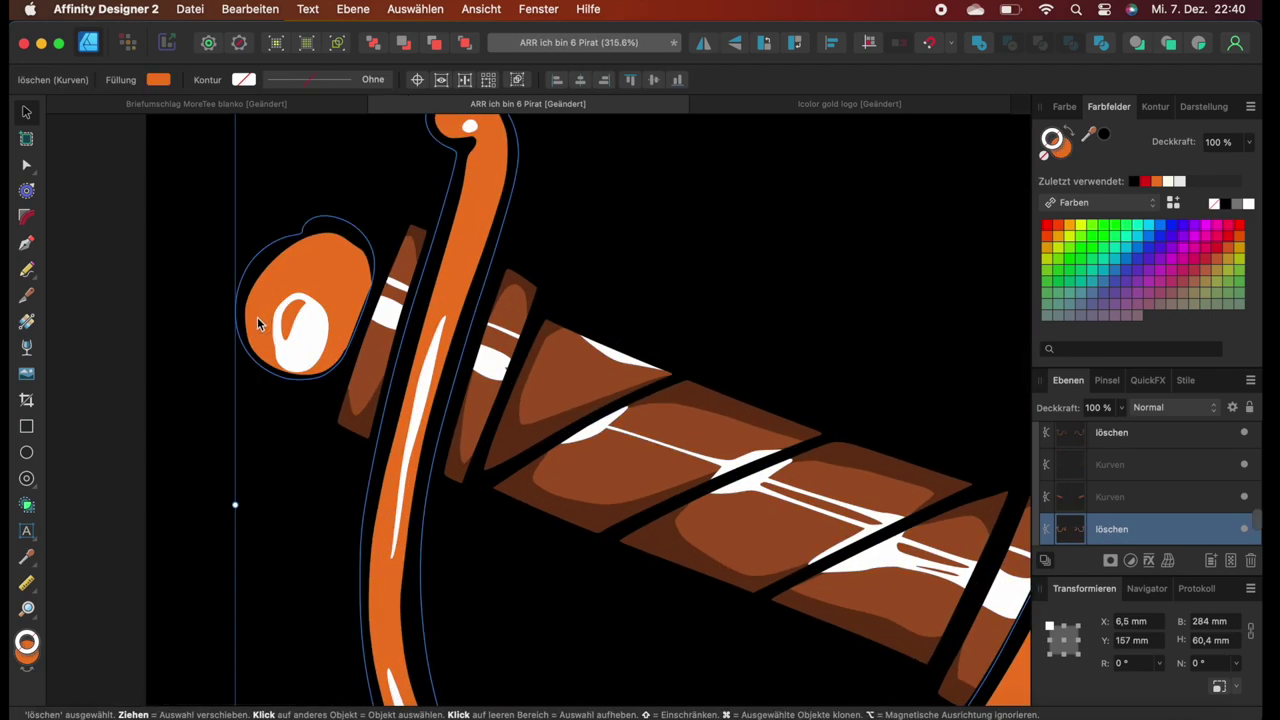
scroll(257, 317, down, 8)
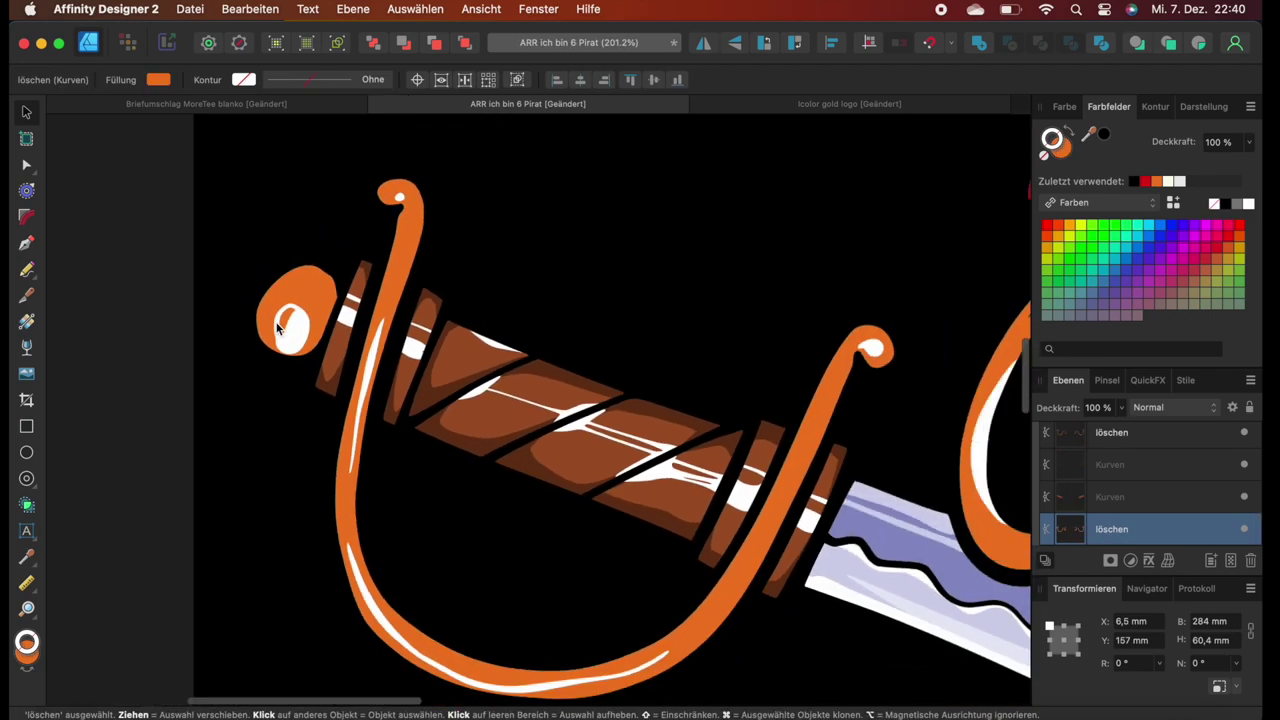
scroll(279, 326, down, 5)
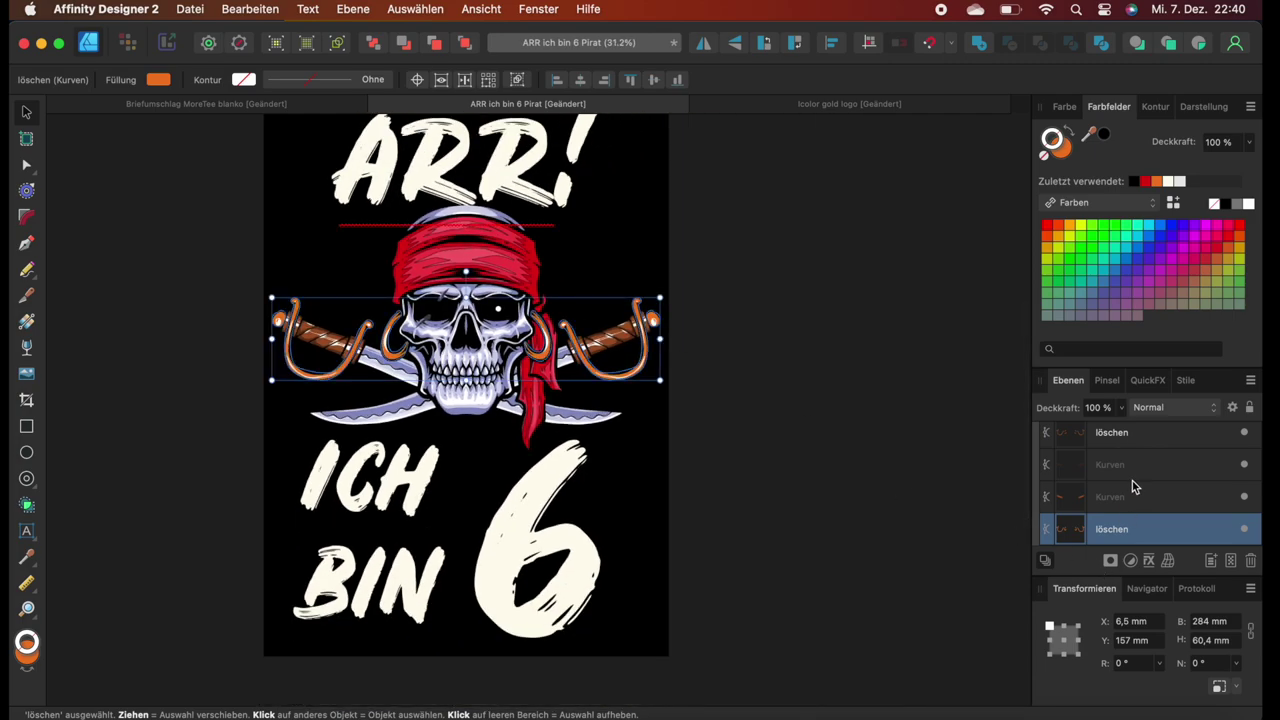
click(1245, 530)
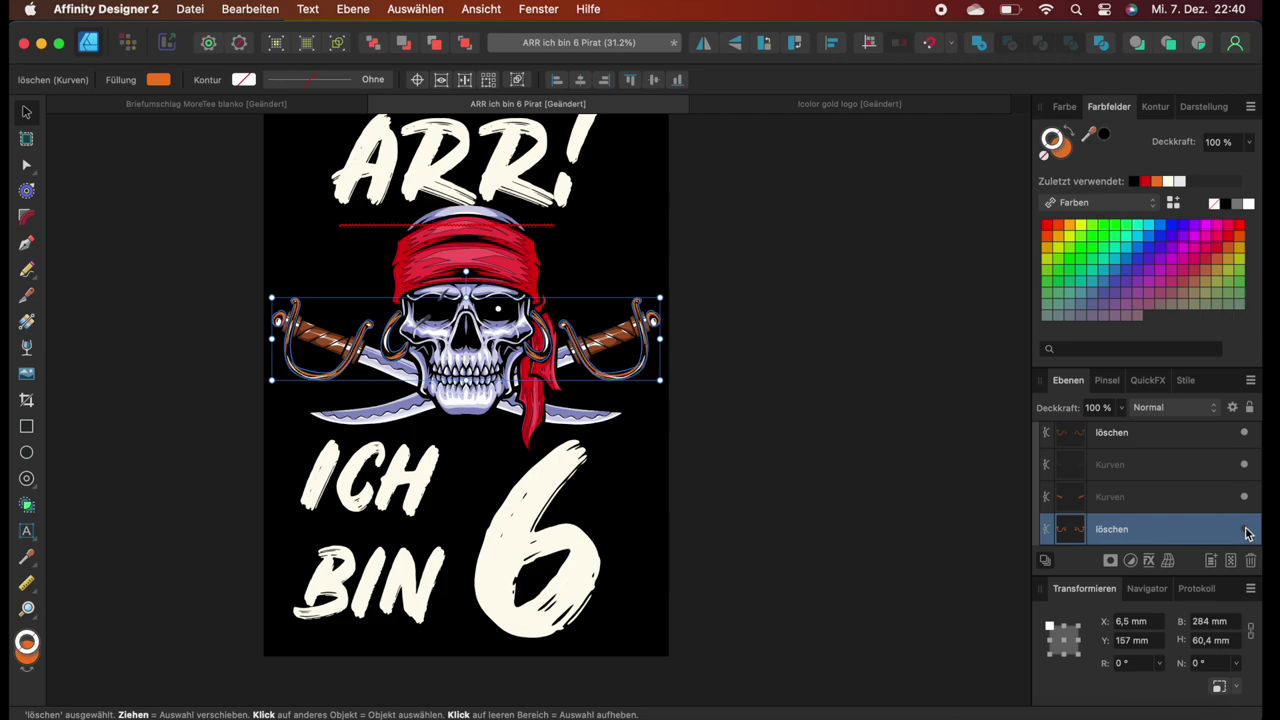
click(1245, 530)
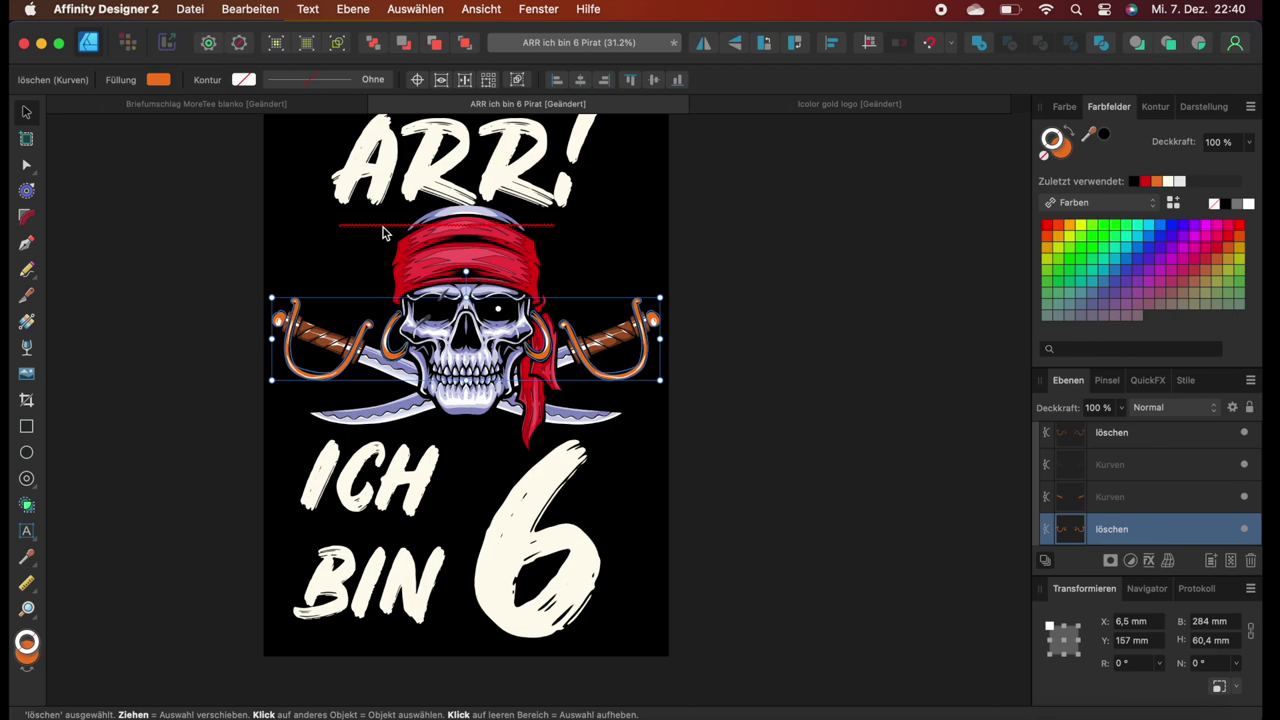
scroll(289, 360, up, 5)
scroll(293, 360, up, 4)
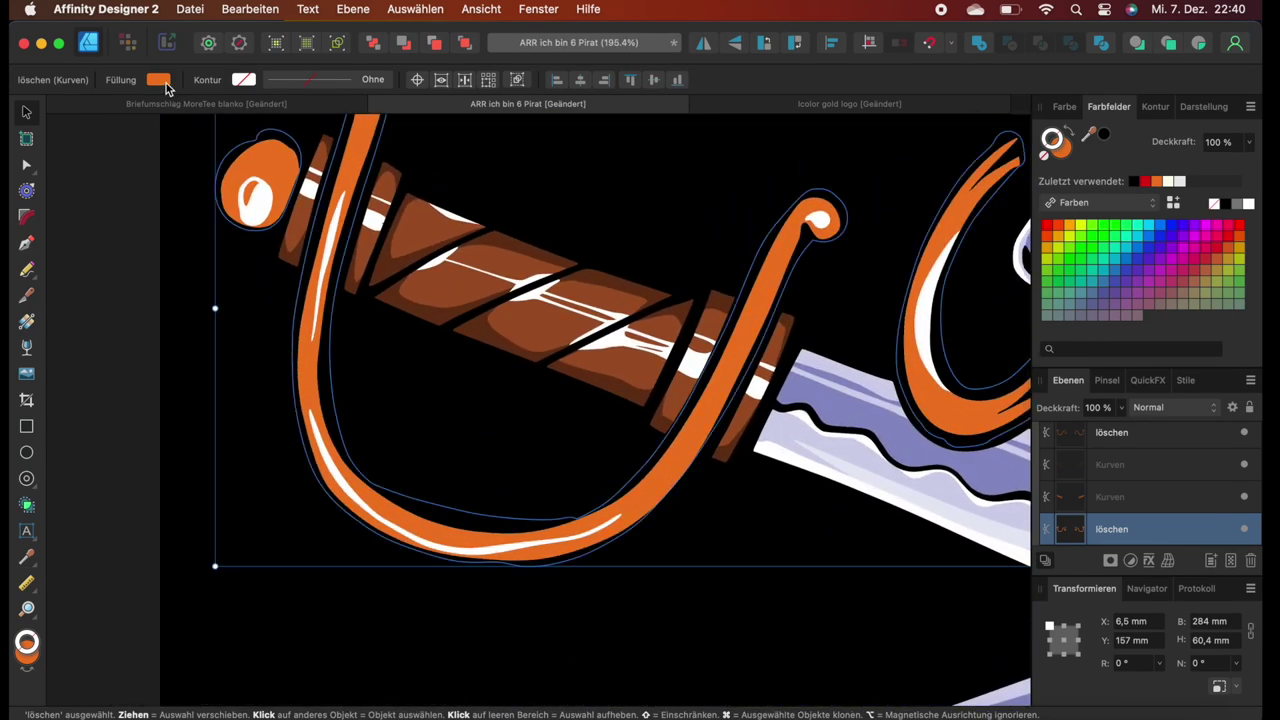
Select same-fill objects, then give the löschen sword-hilt curves a 0.2 pt orange outline.
click(415, 9)
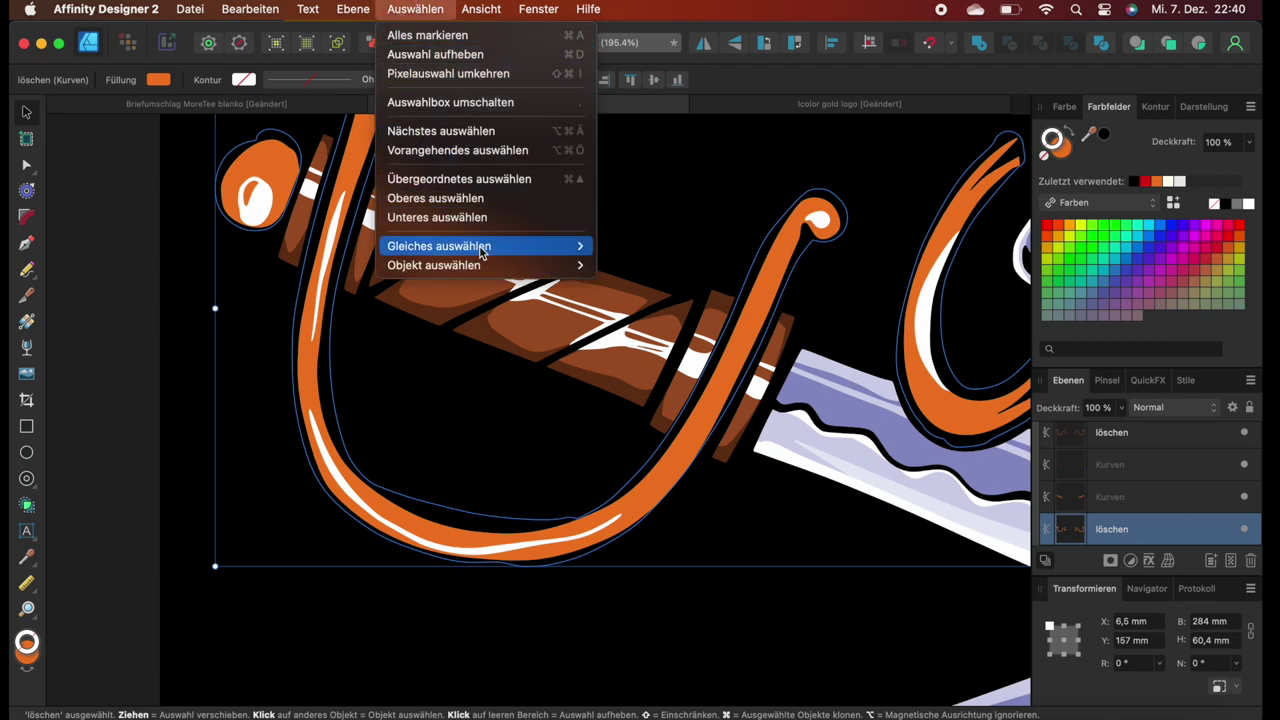
mouse_move(480, 248)
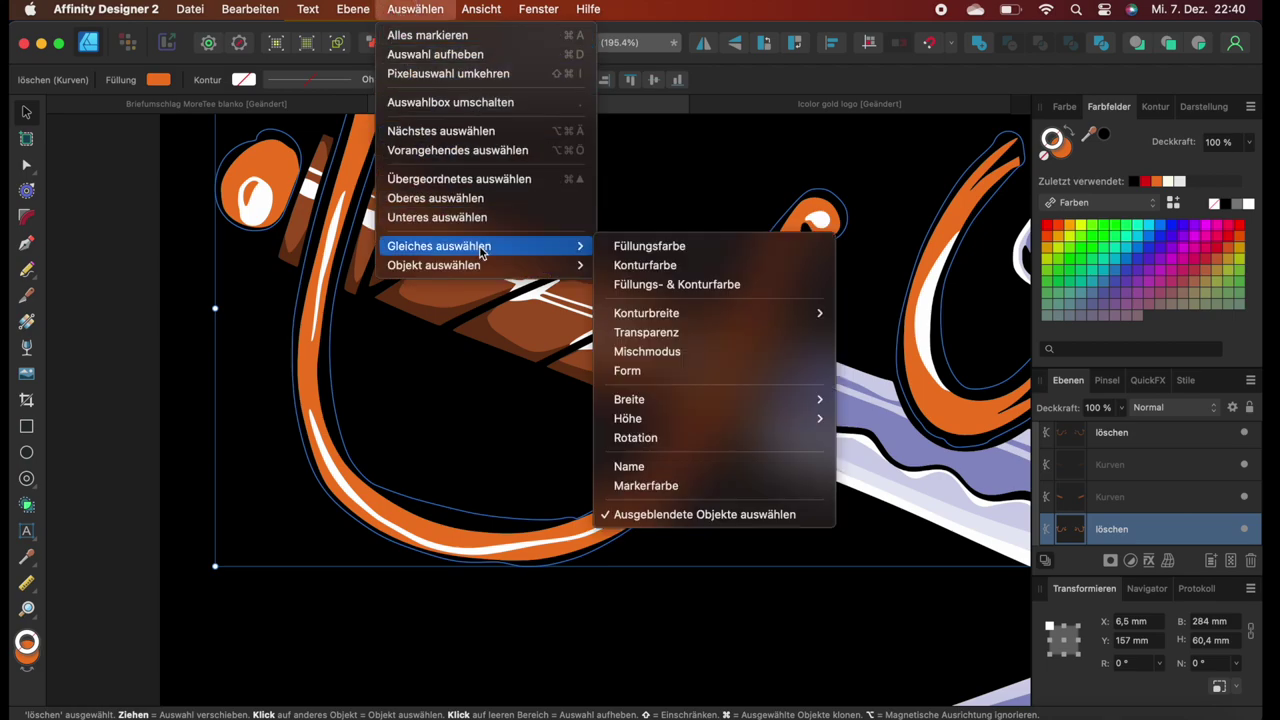
click(640, 246)
scroll(589, 302, down, 6)
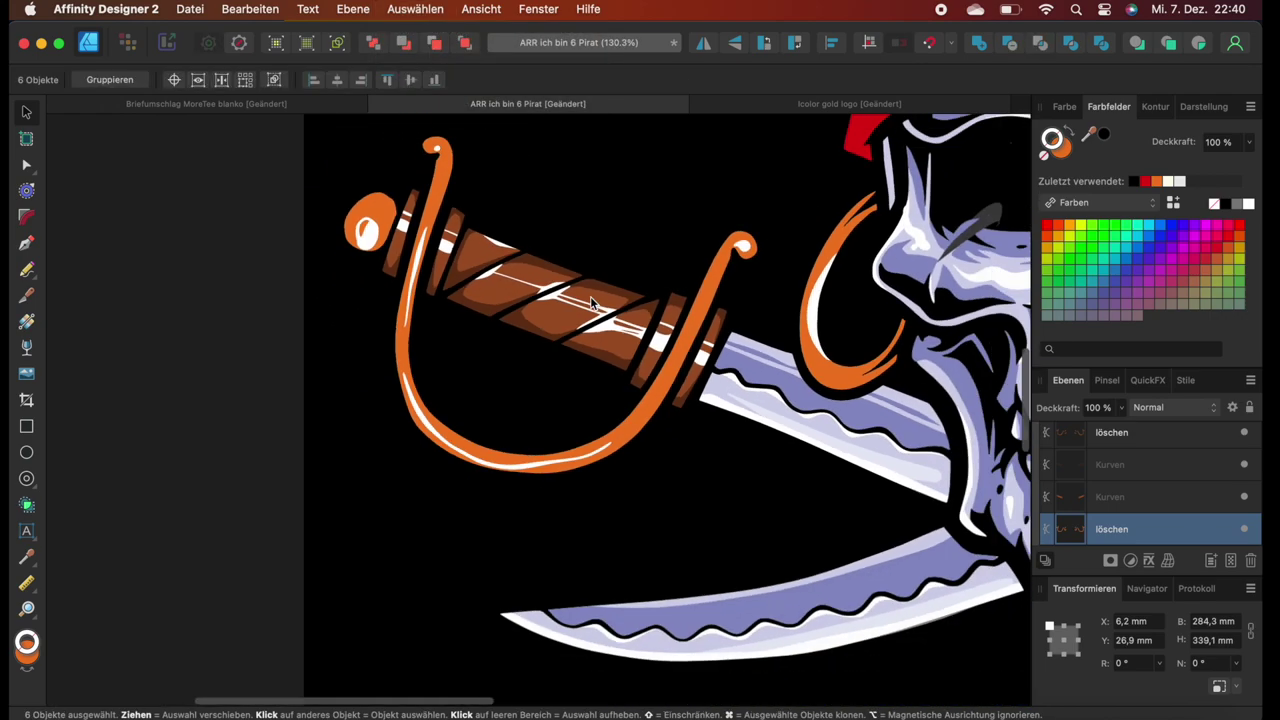
scroll(1065, 480, down, 5)
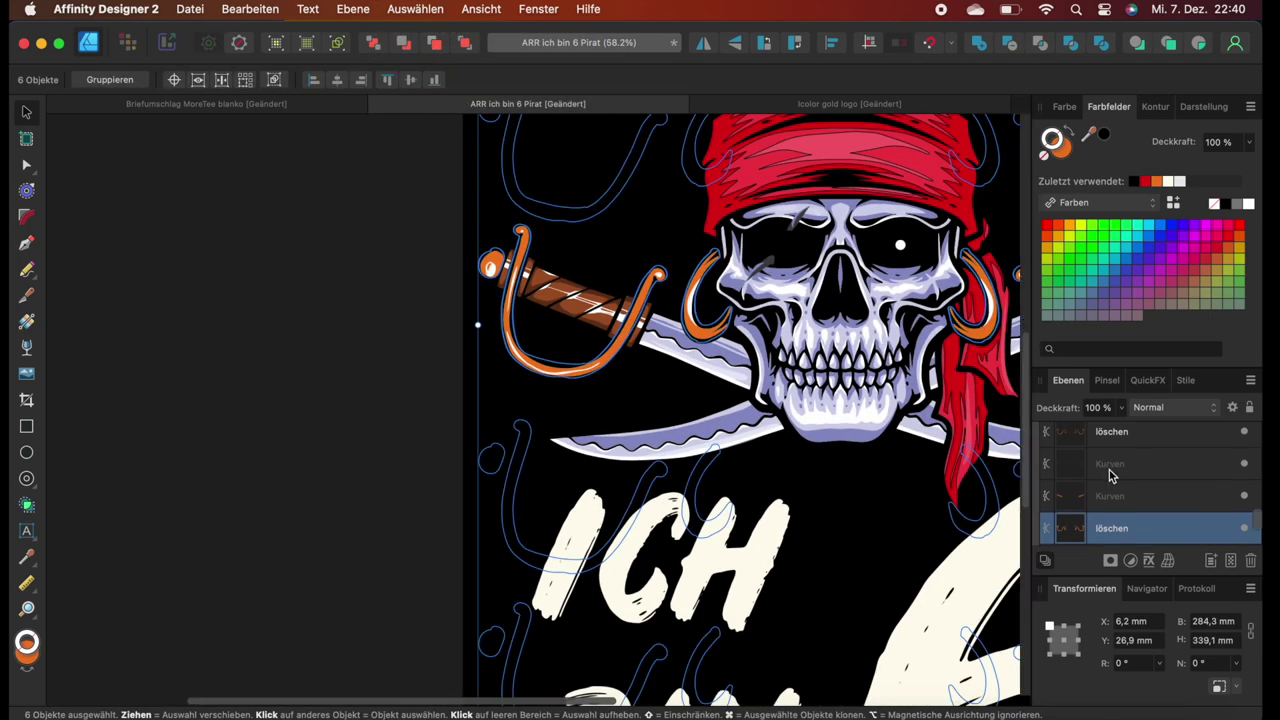
scroll(1110, 477, up, 1)
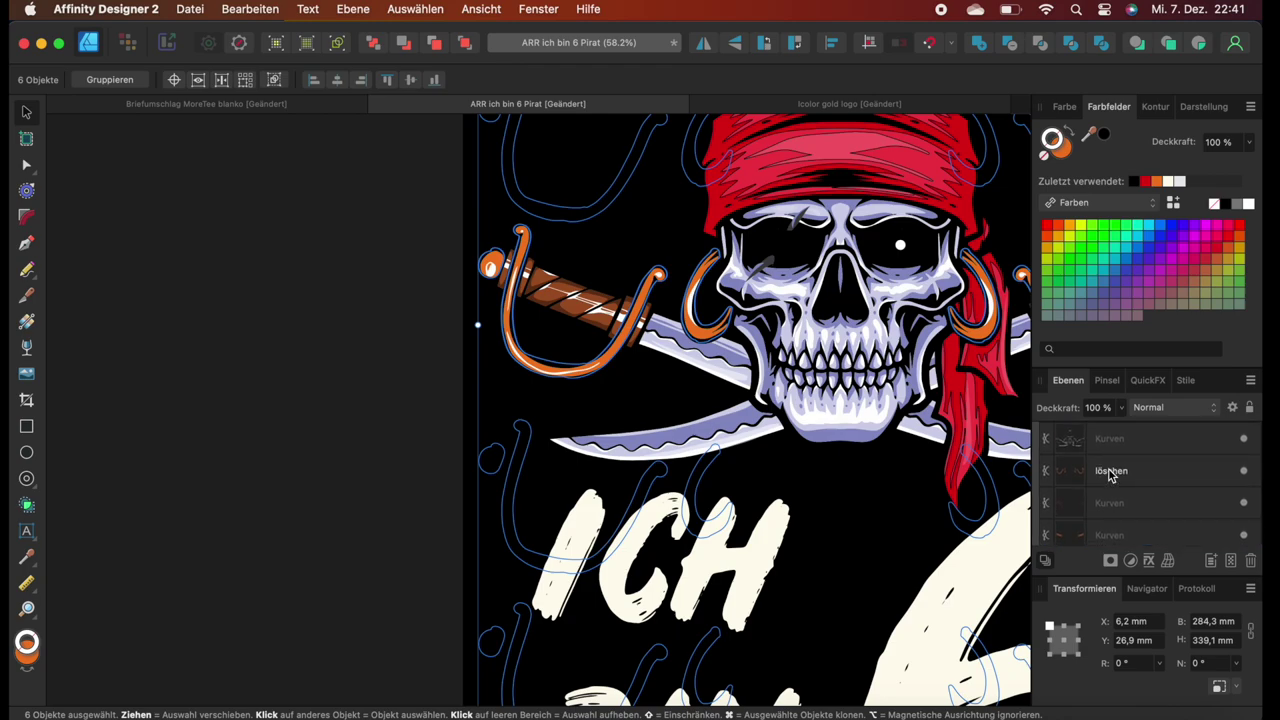
click(1112, 476)
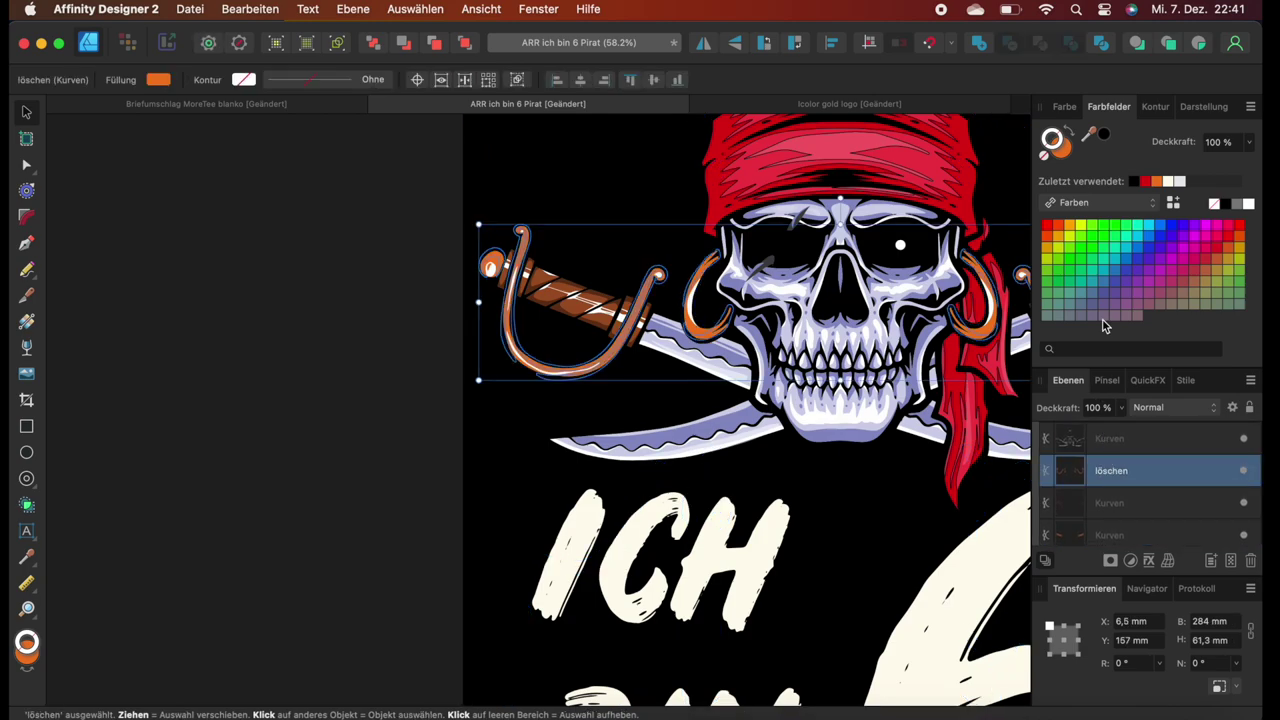
click(1158, 182)
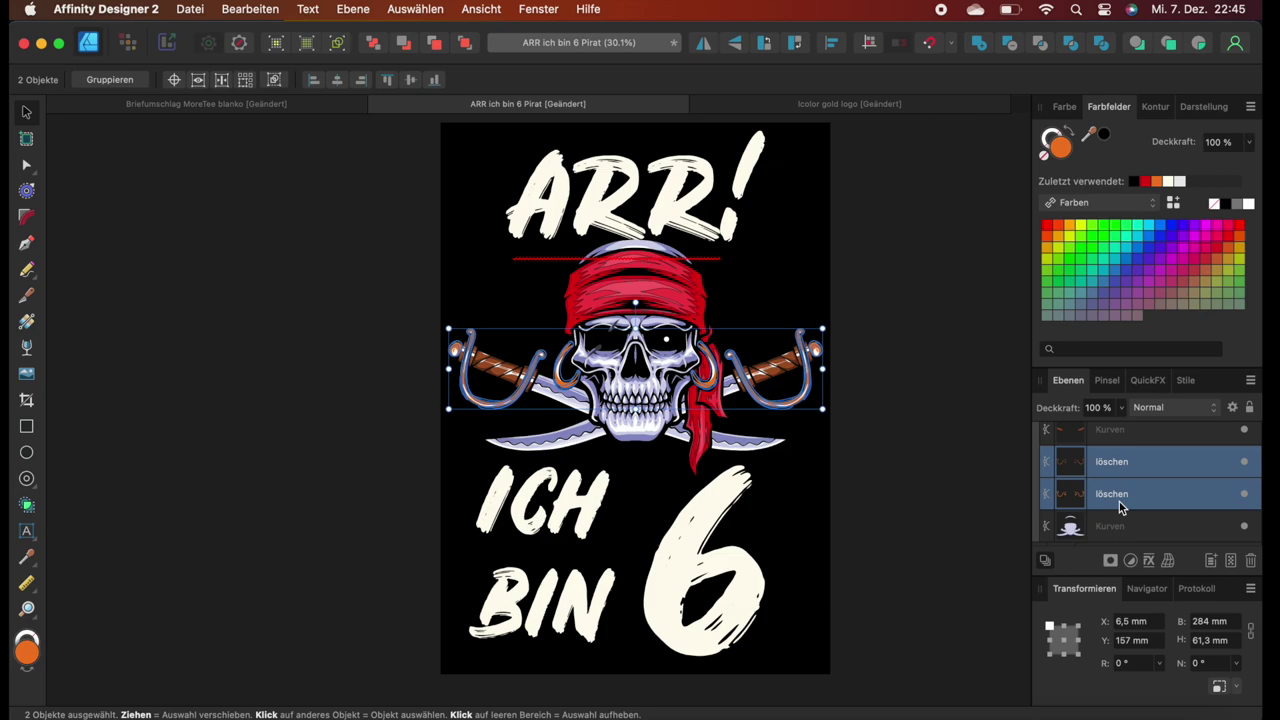
Undo the duplicated sabre-guard shapes and select the lower löschen layer.
key(super+j)
mouse_move(798, 360)
mouse_down()
mouse_move(787, 306)
mouse_move(801, 326)
mouse_move(800, 262)
mouse_move(810, 565)
mouse_move(800, 312)
mouse_move(798, 365)
mouse_up()
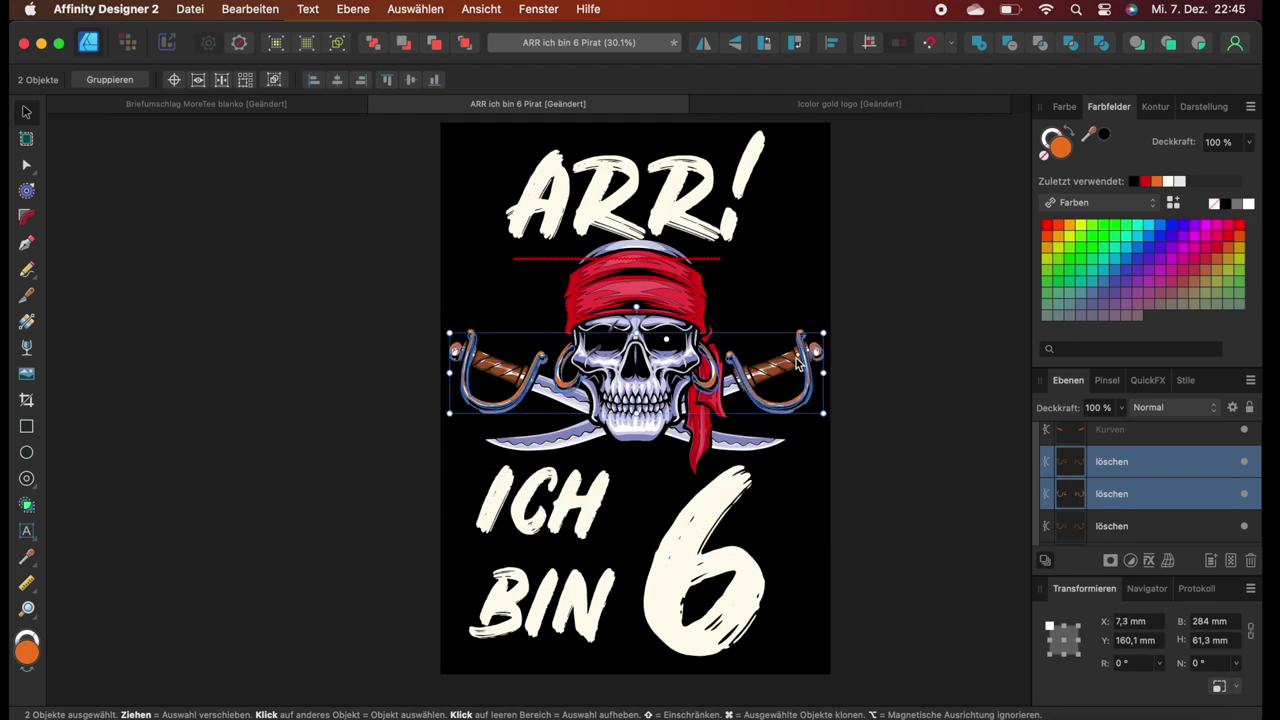
key(super+z)
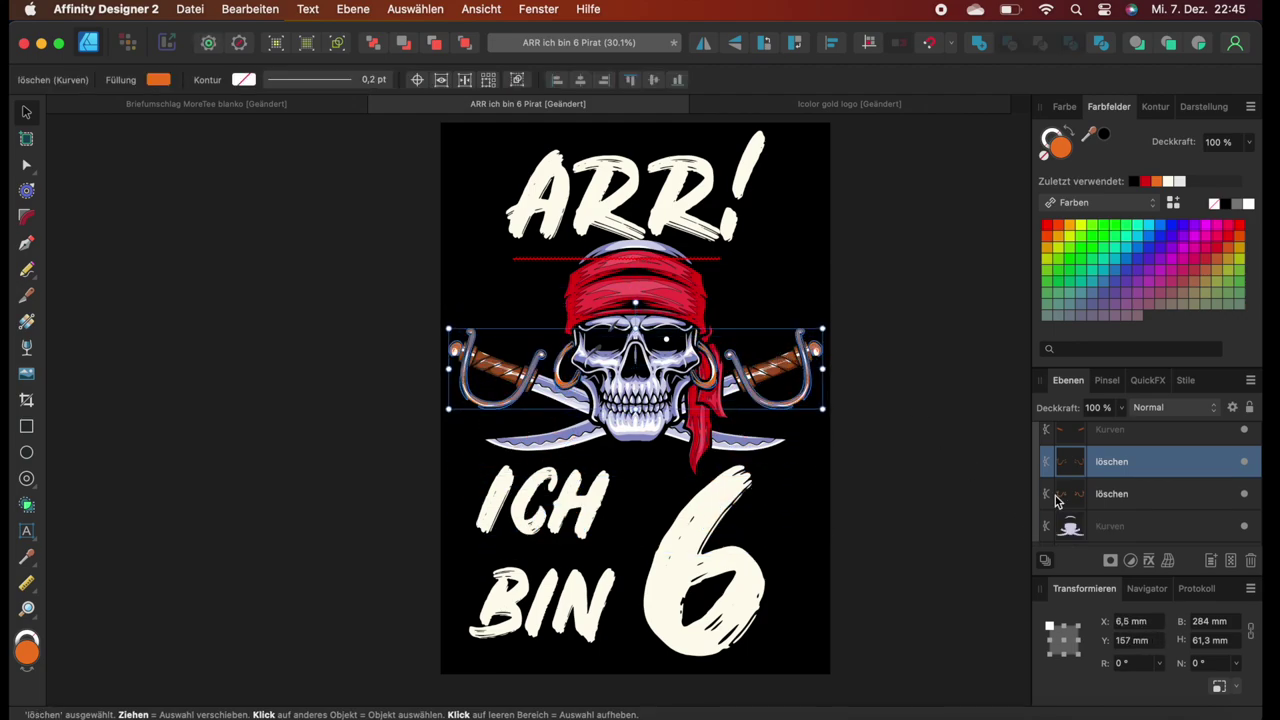
click(1145, 503)
scroll(1145, 503, up, 1)
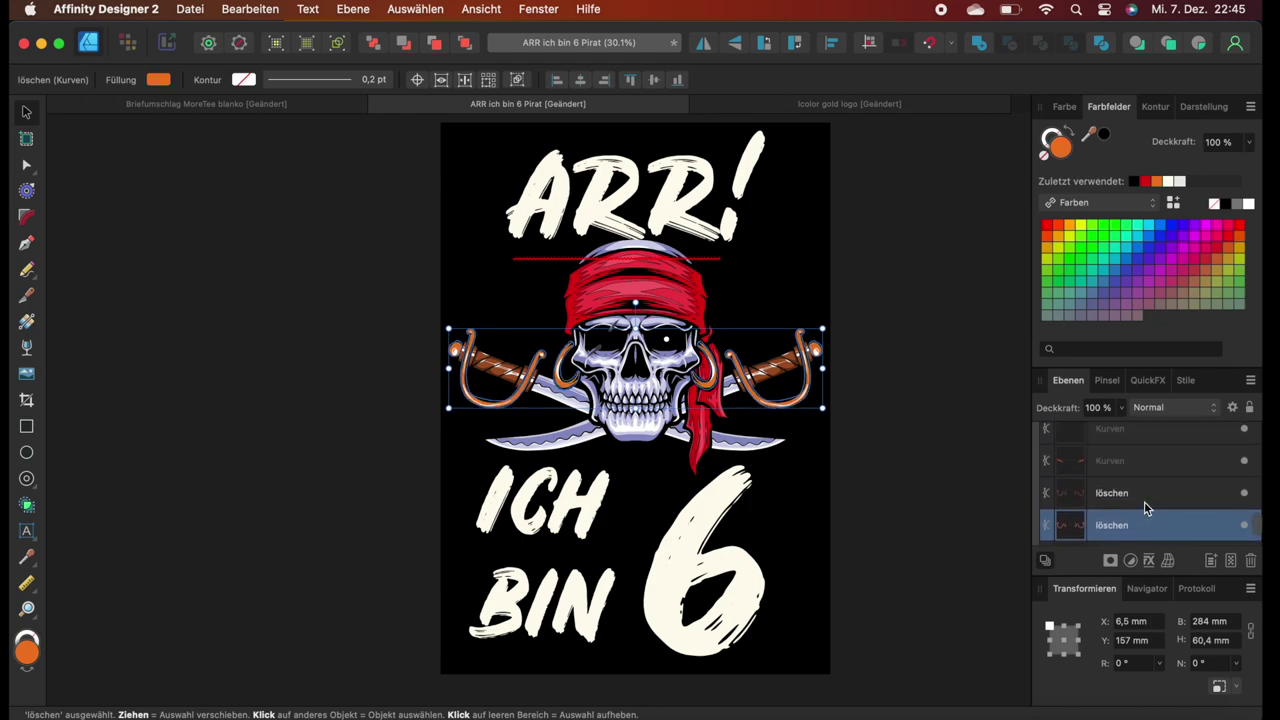
Set the upper and lower löschen layers to the Radieren blend mode, then deselect.
scroll(1146, 509, down, 3)
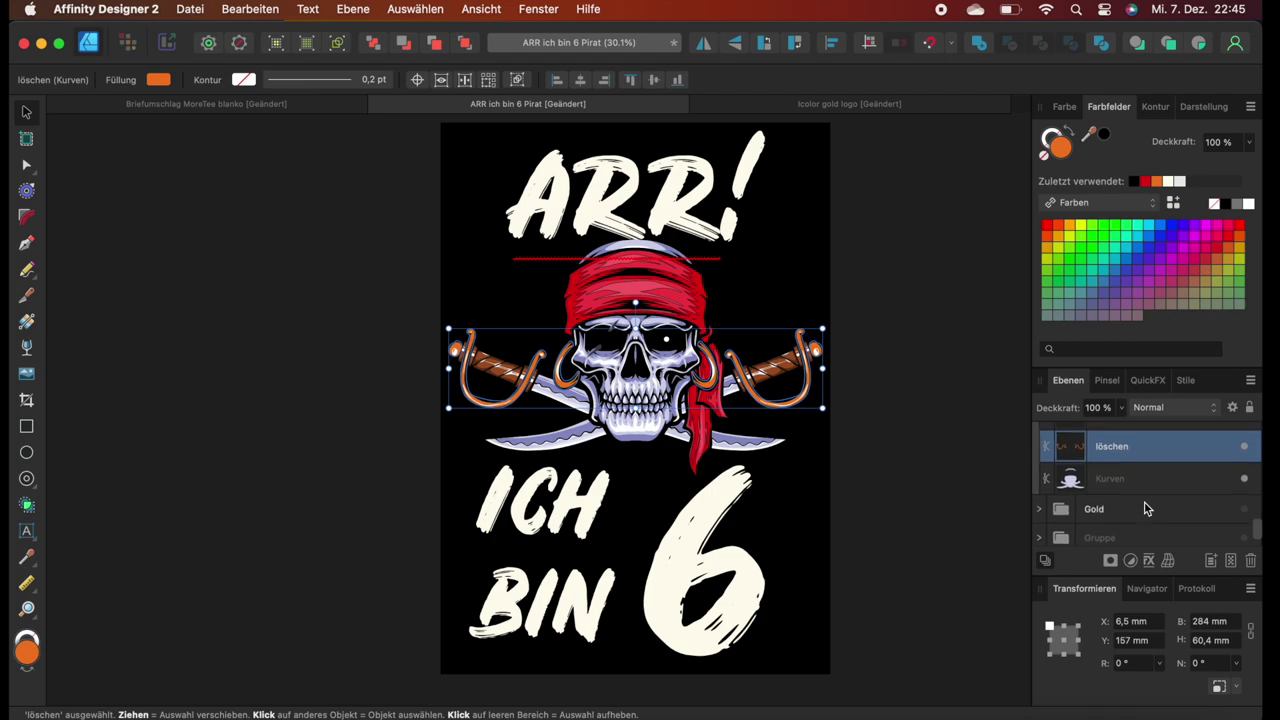
scroll(1146, 509, up, 1)
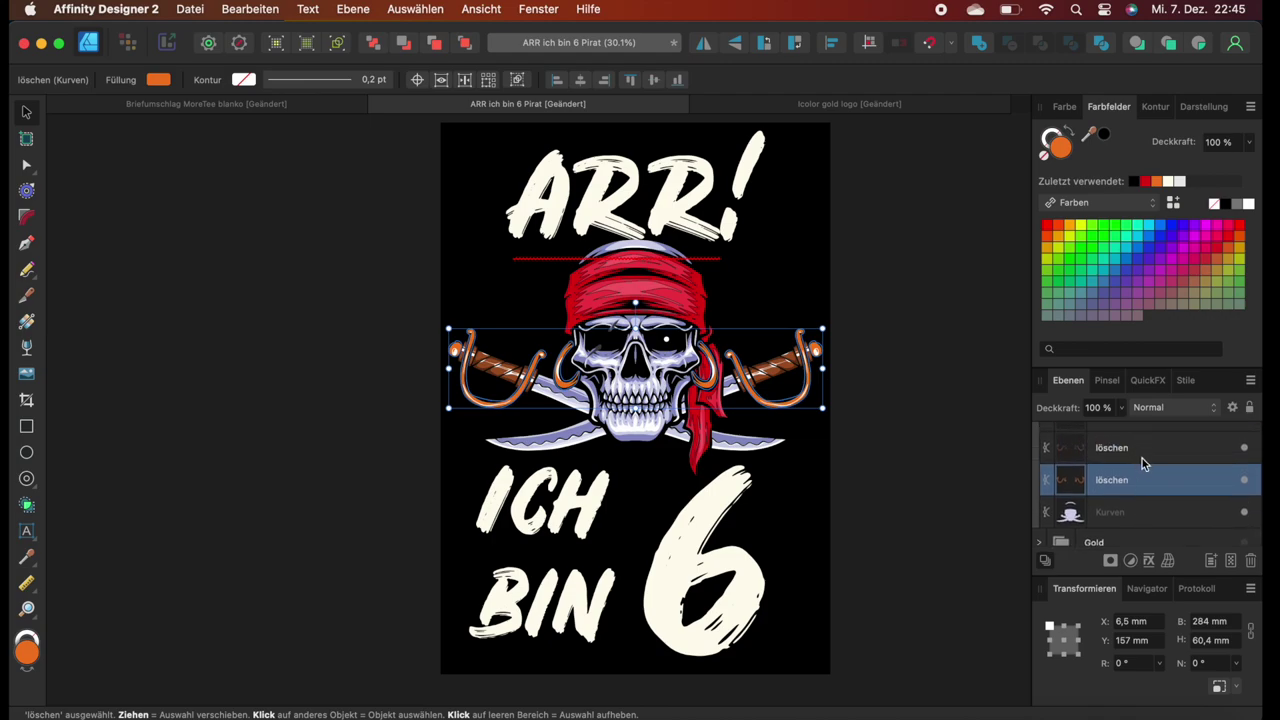
click(1143, 457)
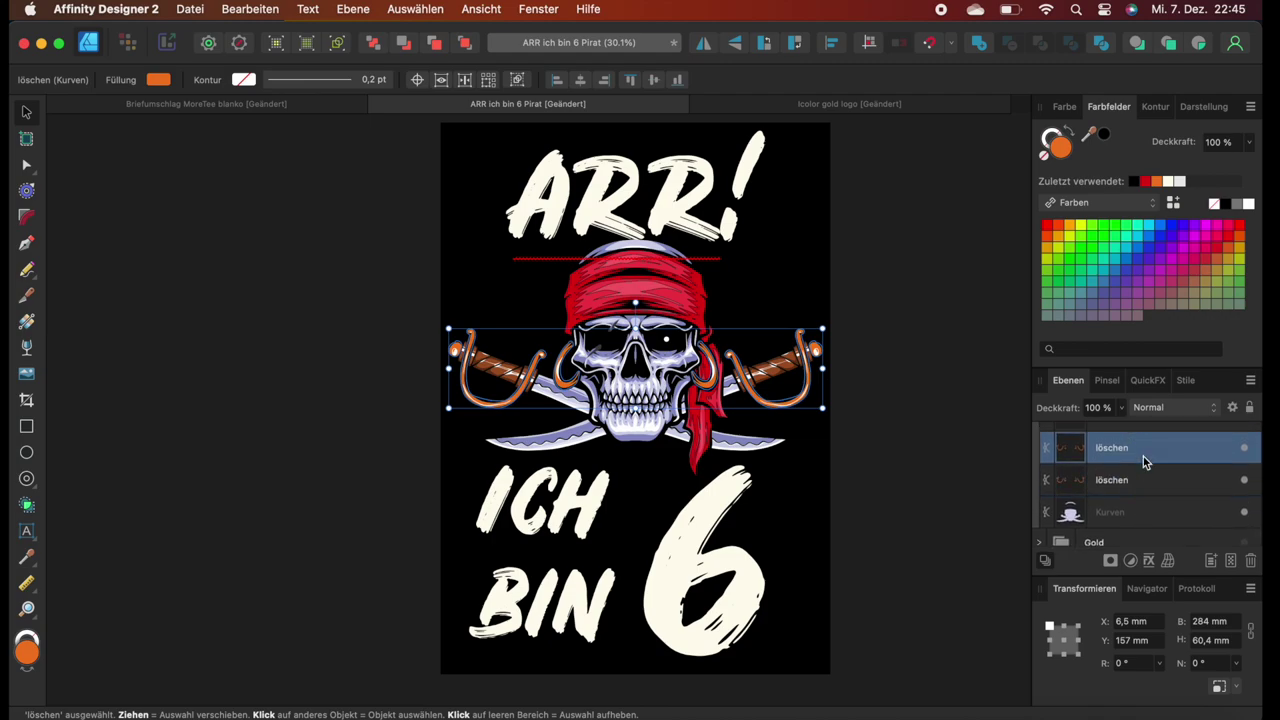
click(1170, 408)
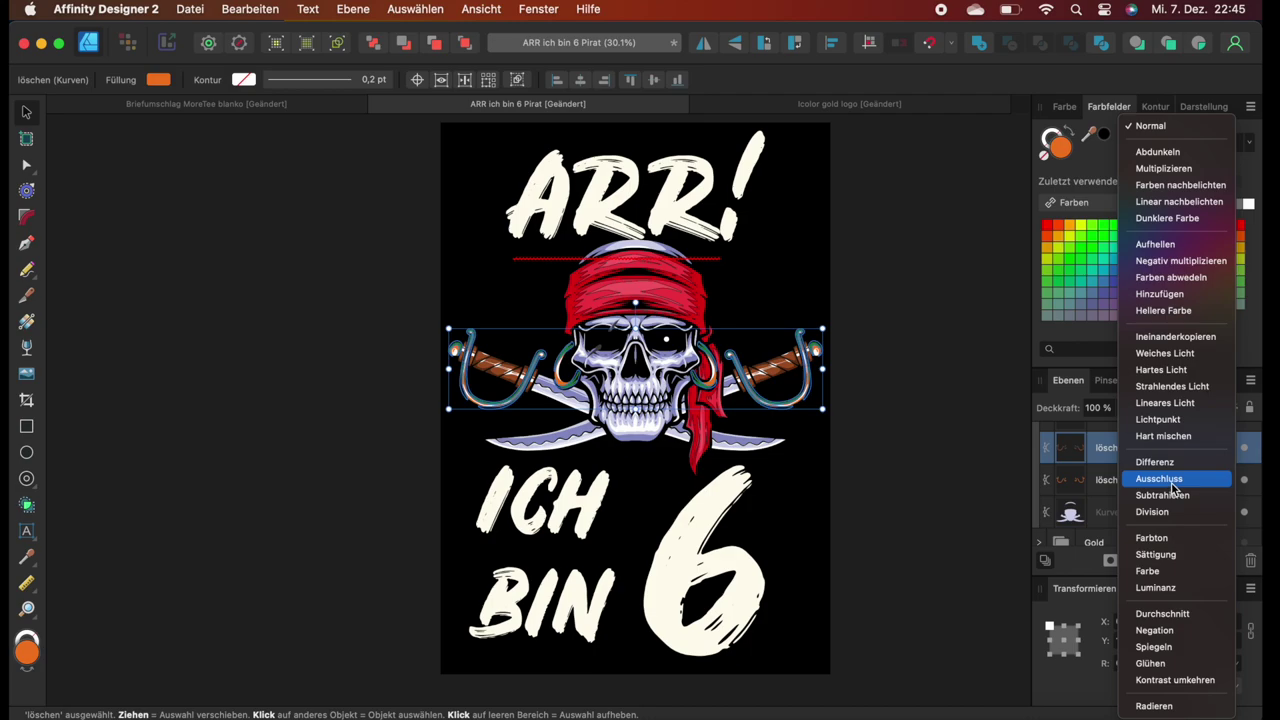
click(1165, 706)
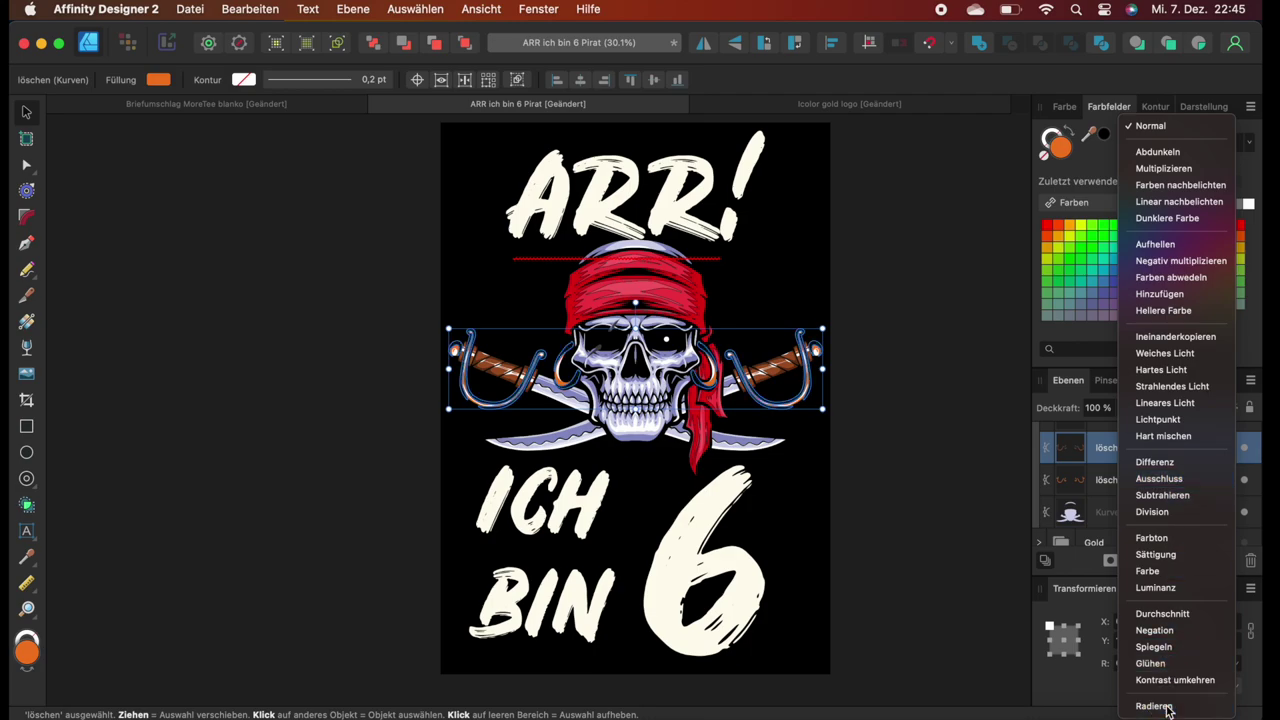
click(1162, 482)
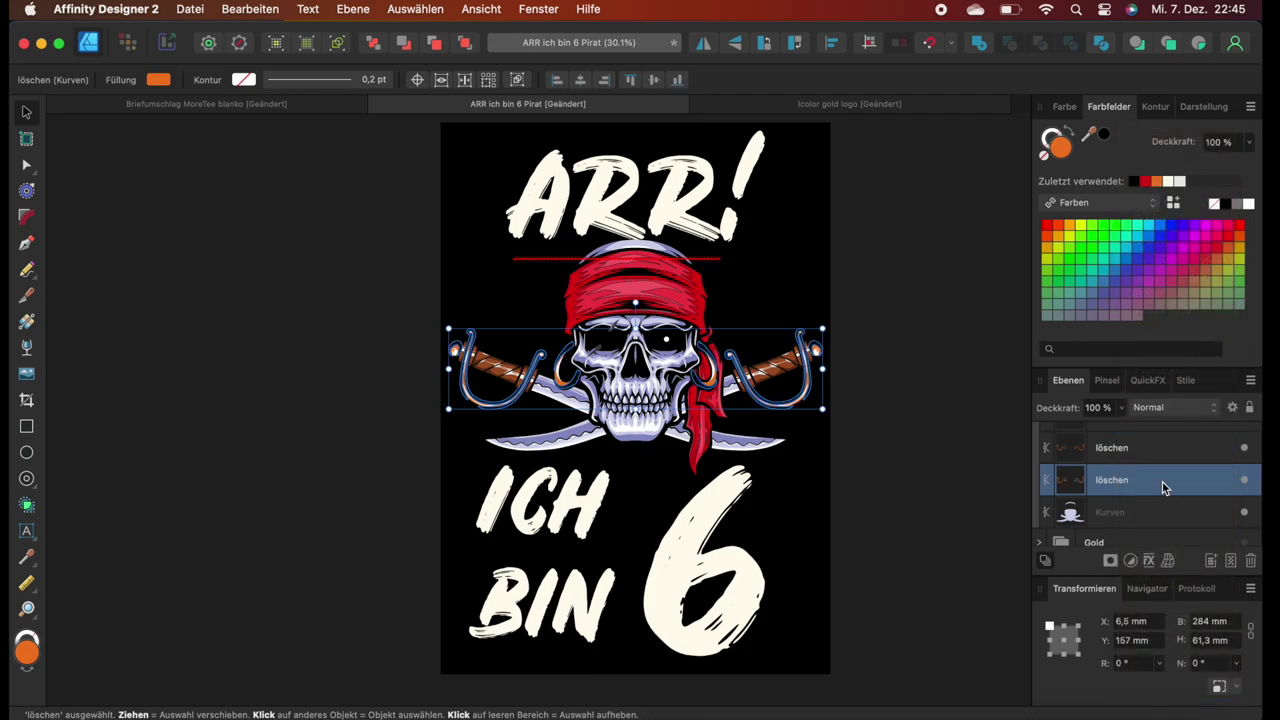
click(1163, 405)
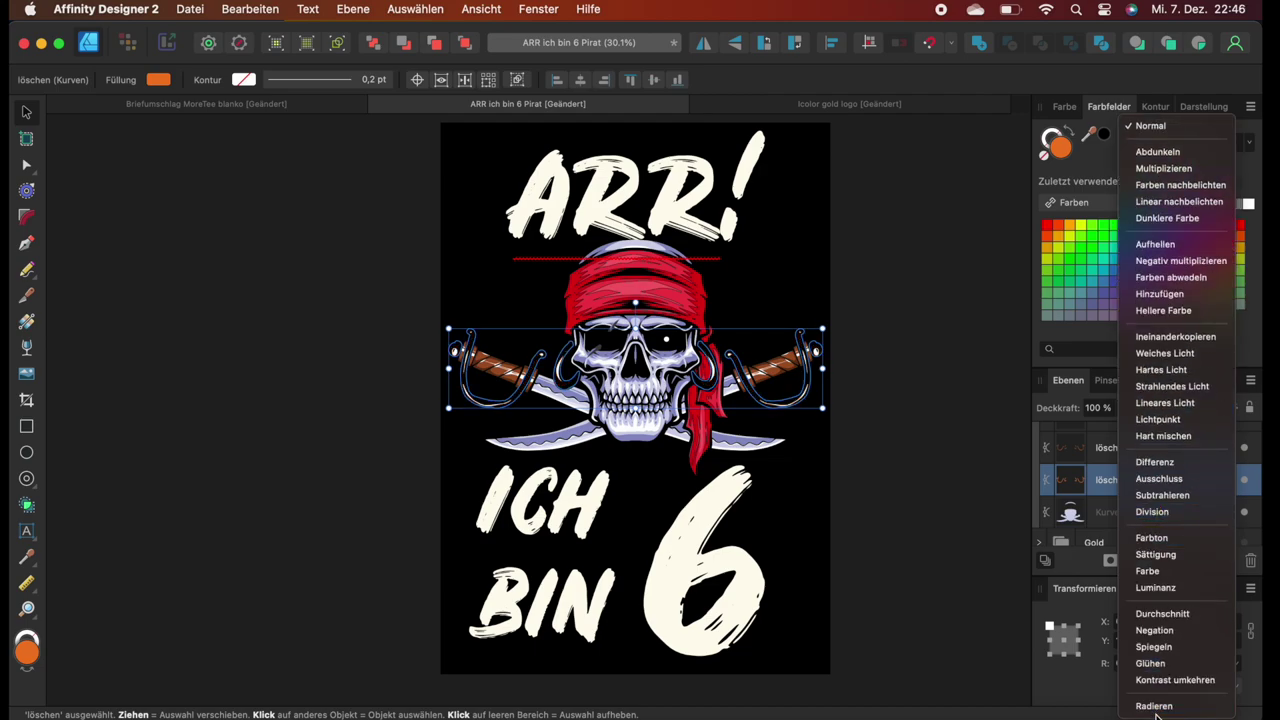
click(1155, 706)
click(939, 482)
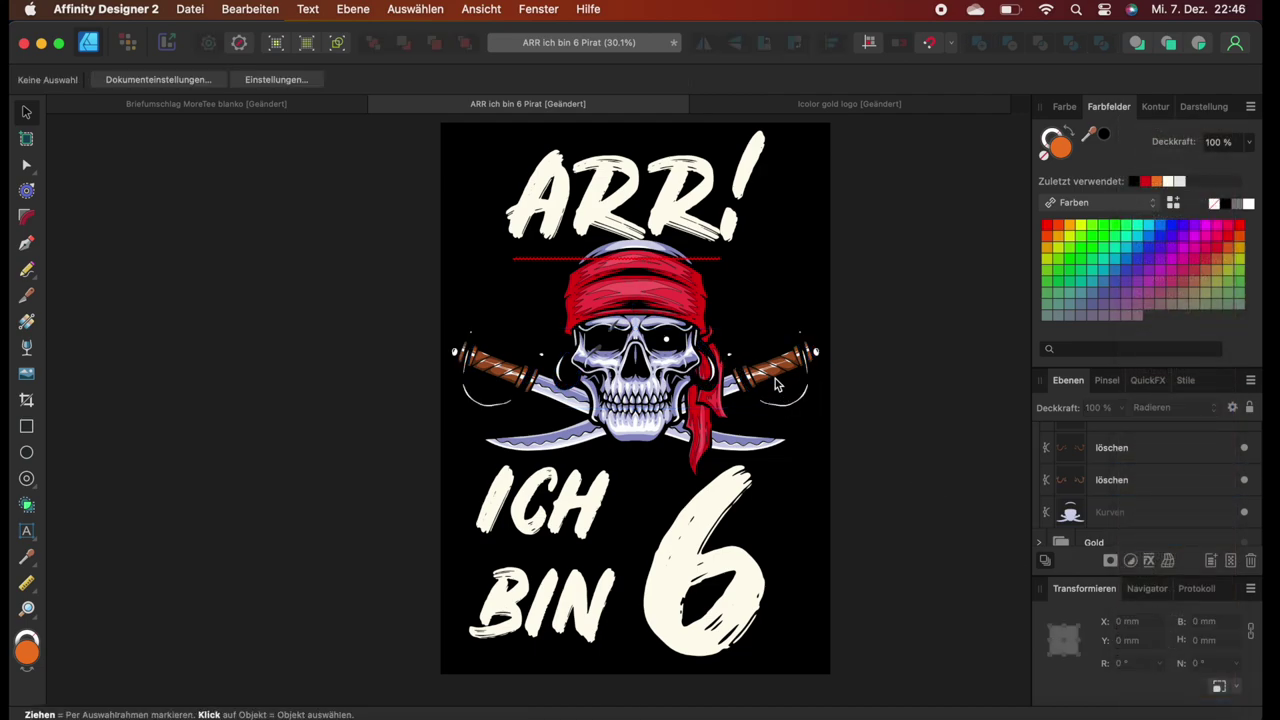
Nudge the Gold hand-guards and earrings group slightly up and right over the swords, then hide it again.
scroll(1150, 514, down, 2)
click(1145, 503)
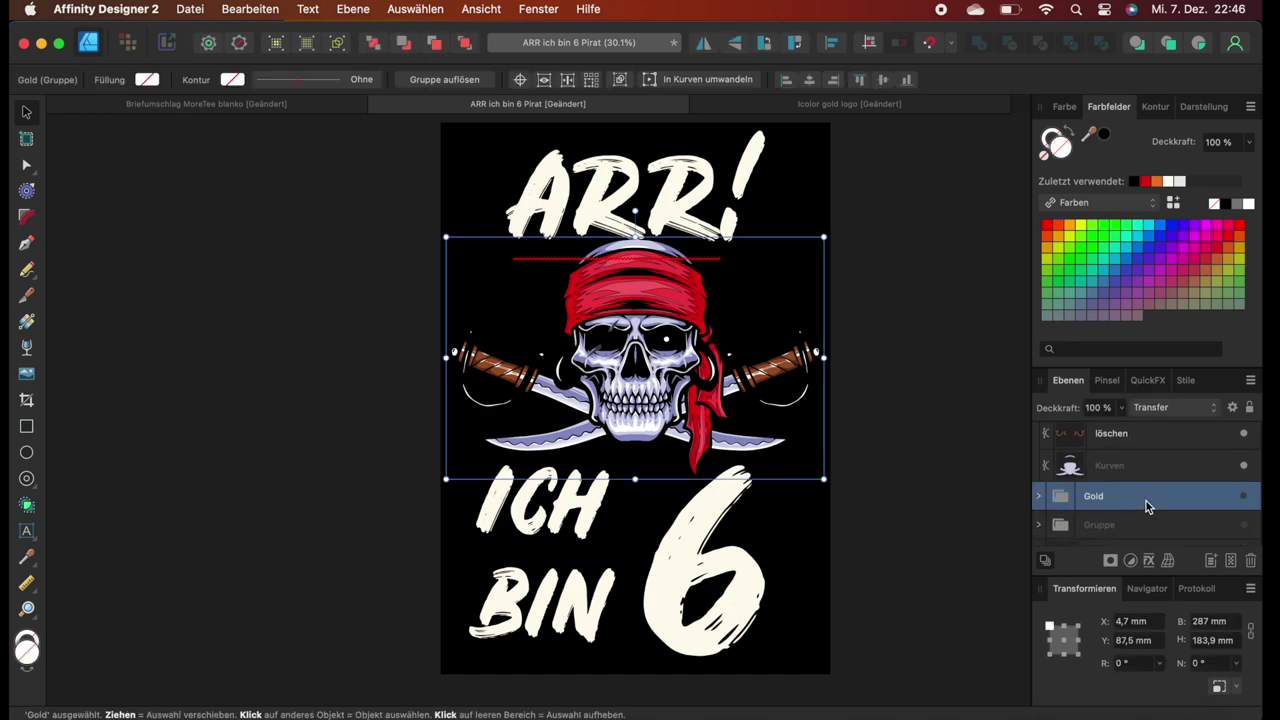
click(1241, 498)
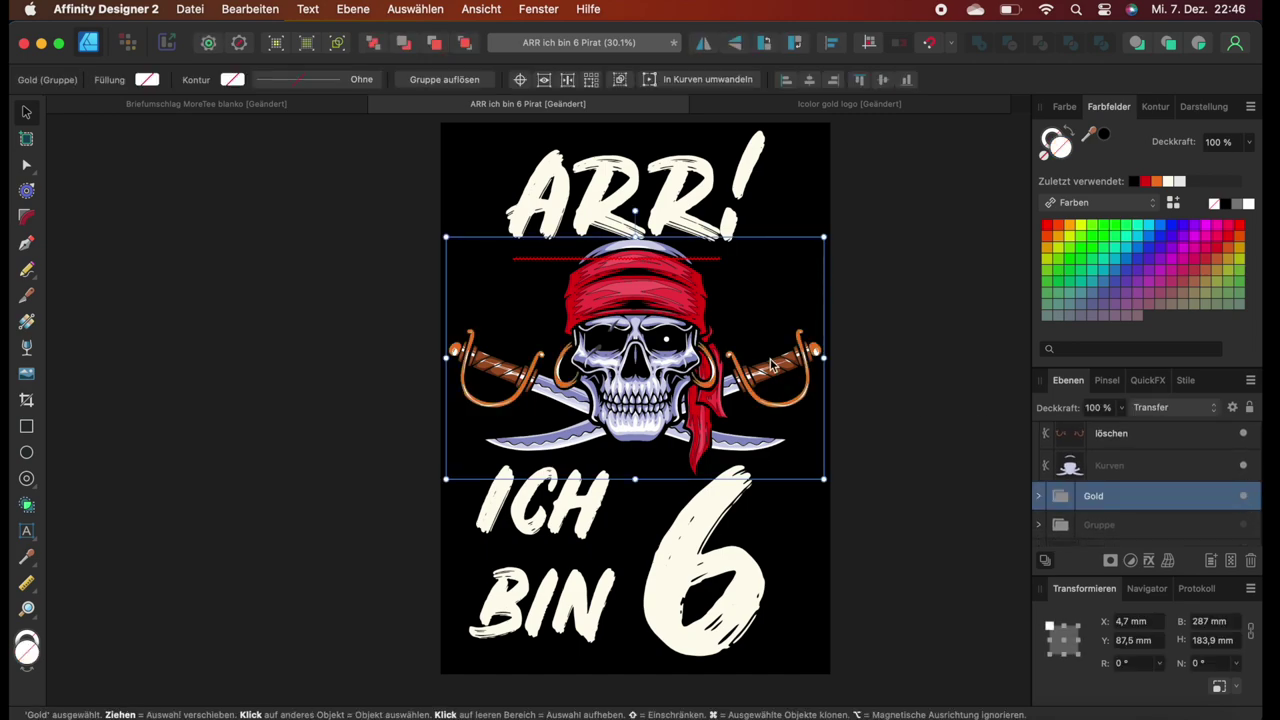
mouse_move(771, 366)
mouse_down()
mouse_move(772, 495)
mouse_move(768, 206)
mouse_move(778, 354)
mouse_up()
click(1245, 496)
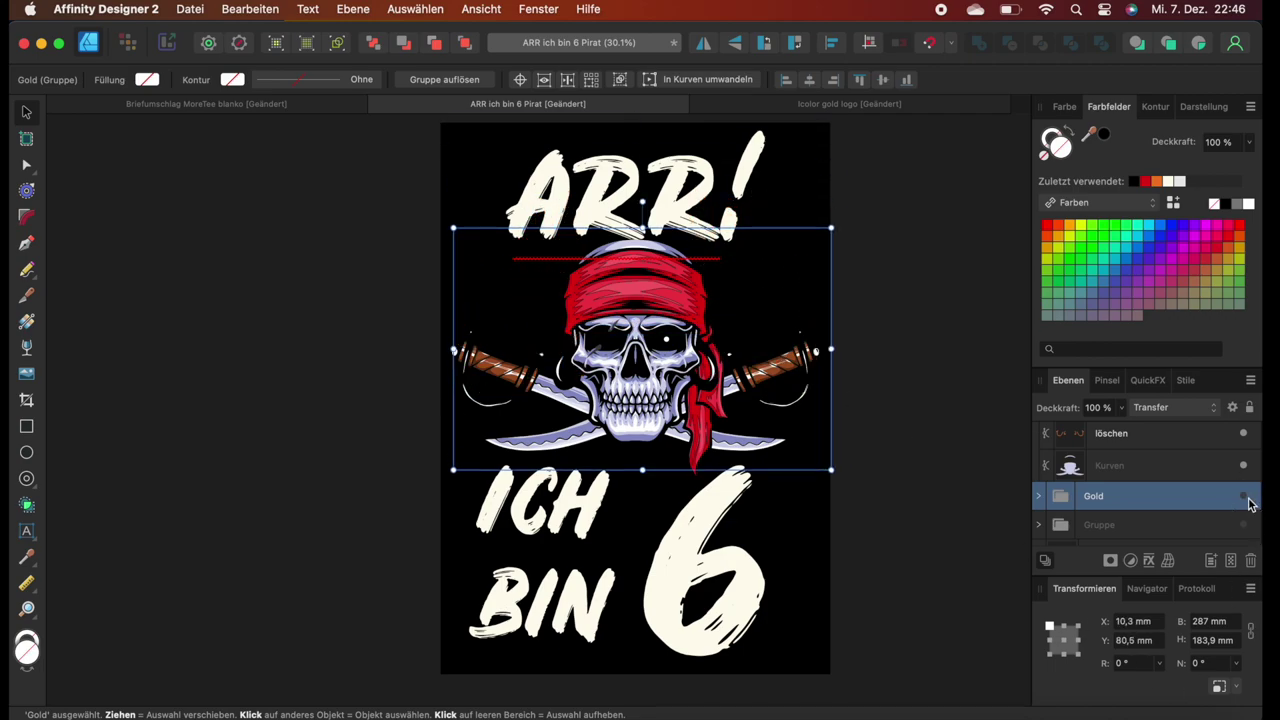
Hide the black background rectangle and clear the selection.
scroll(1215, 492, down, 2)
click(1244, 529)
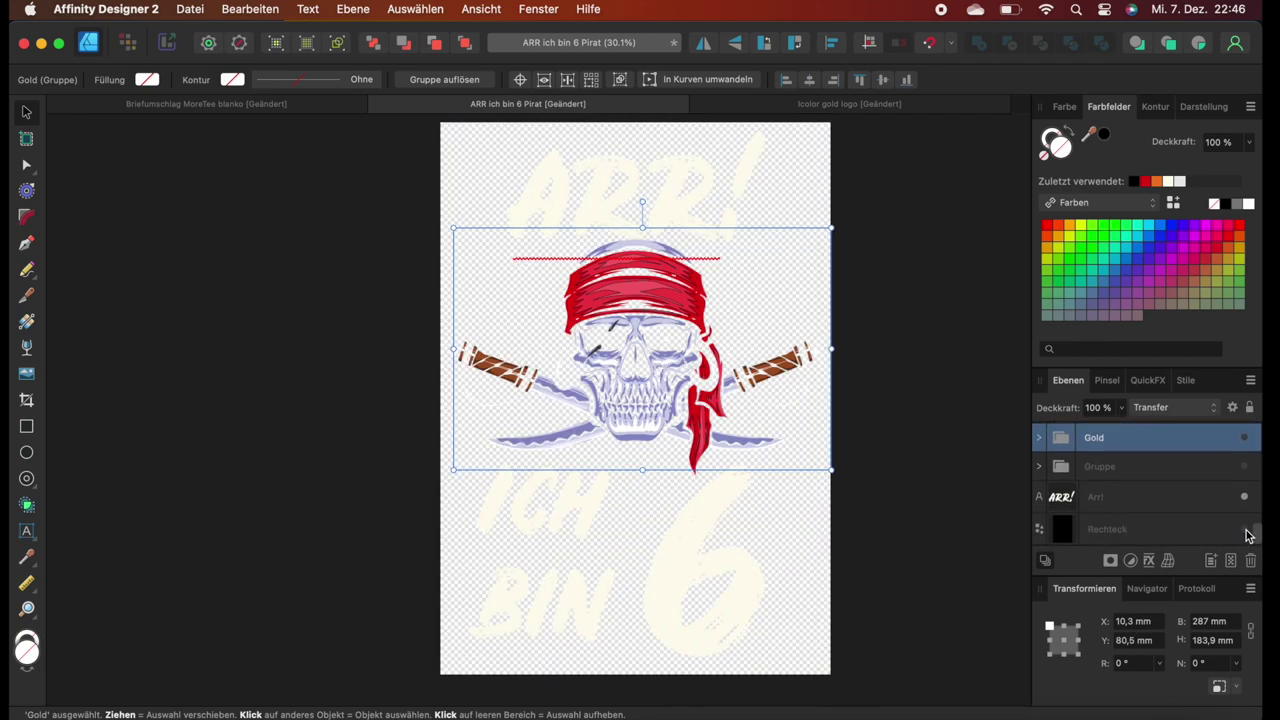
click(915, 283)
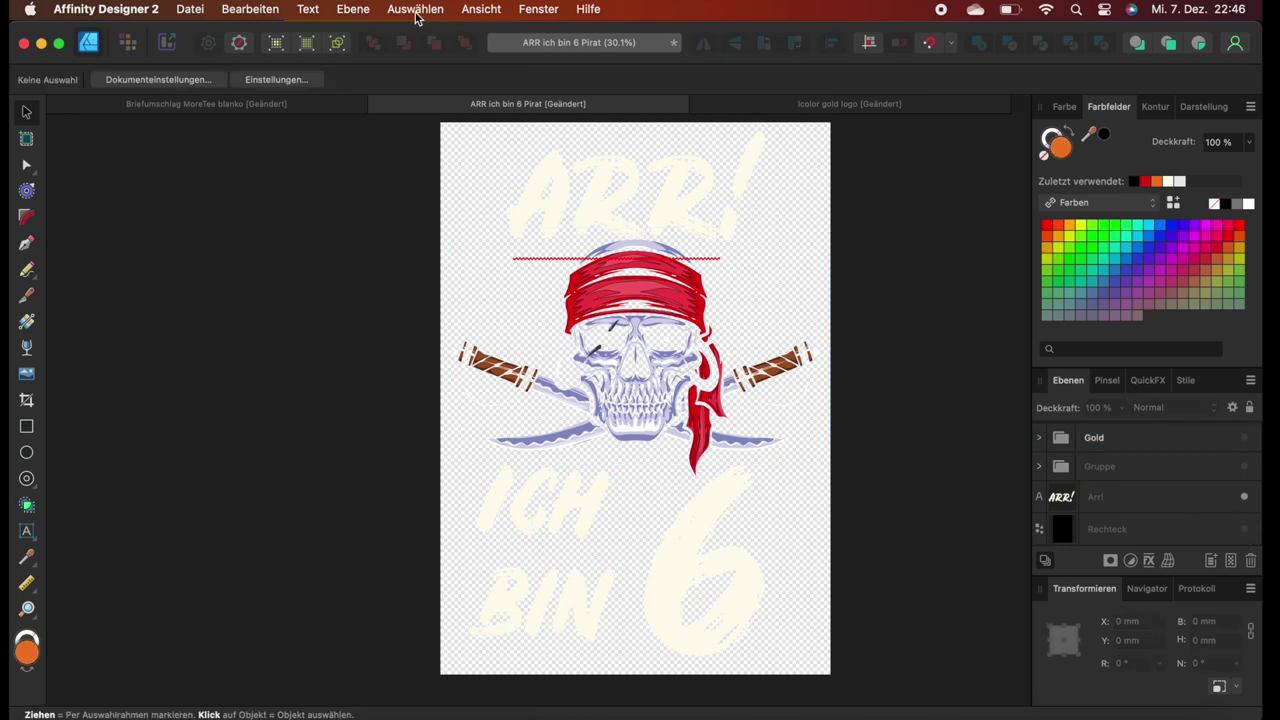
Preview the 3508 × 4961 px transparent PNG export, then close it without exporting.
click(190, 9)
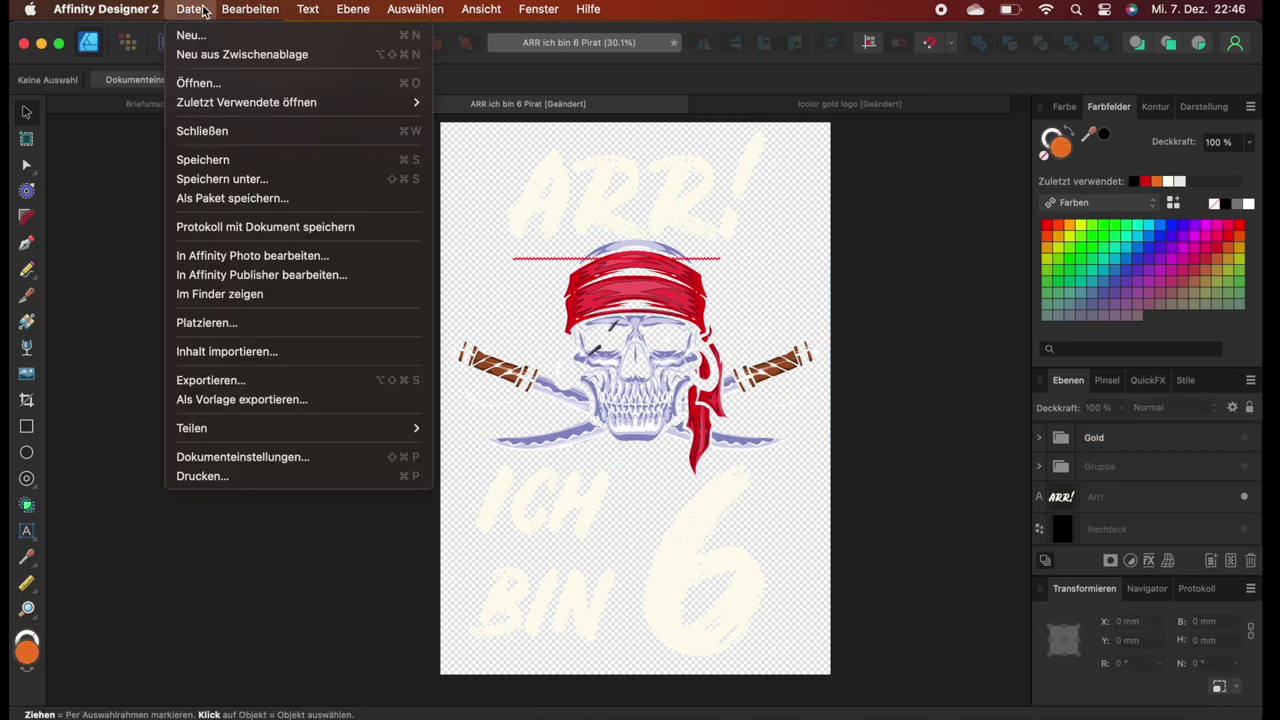
click(268, 385)
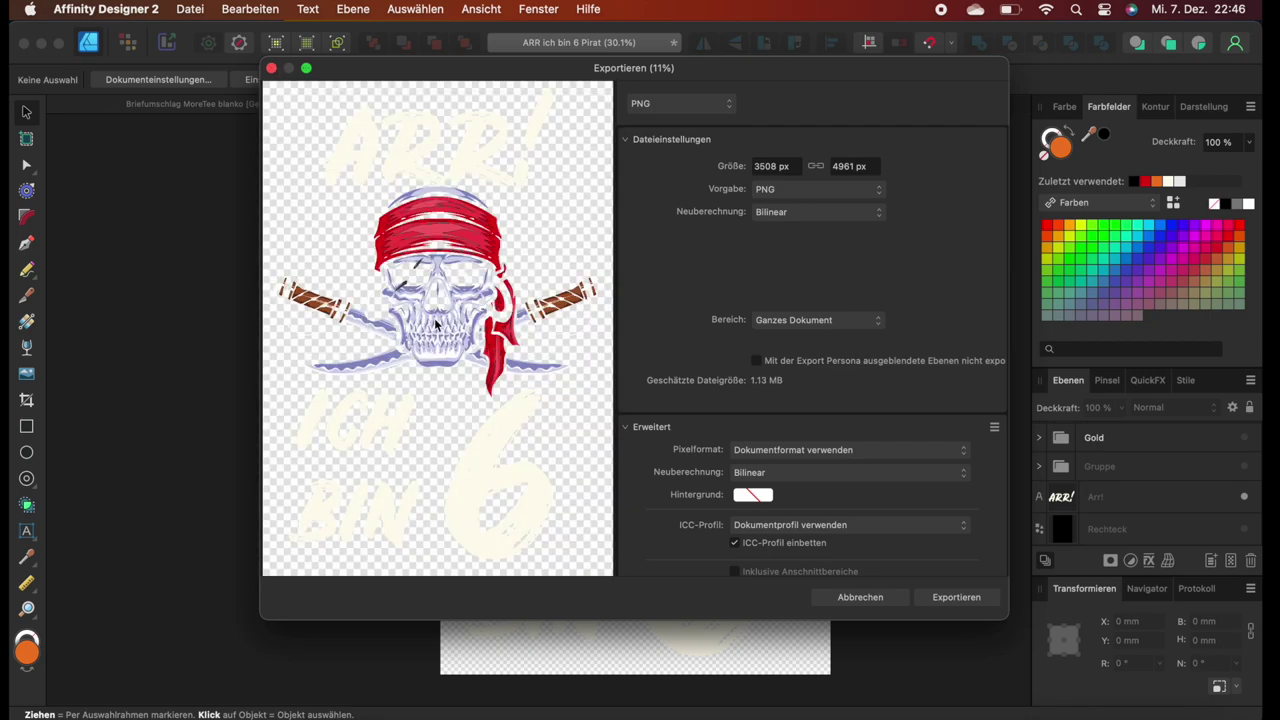
click(271, 68)
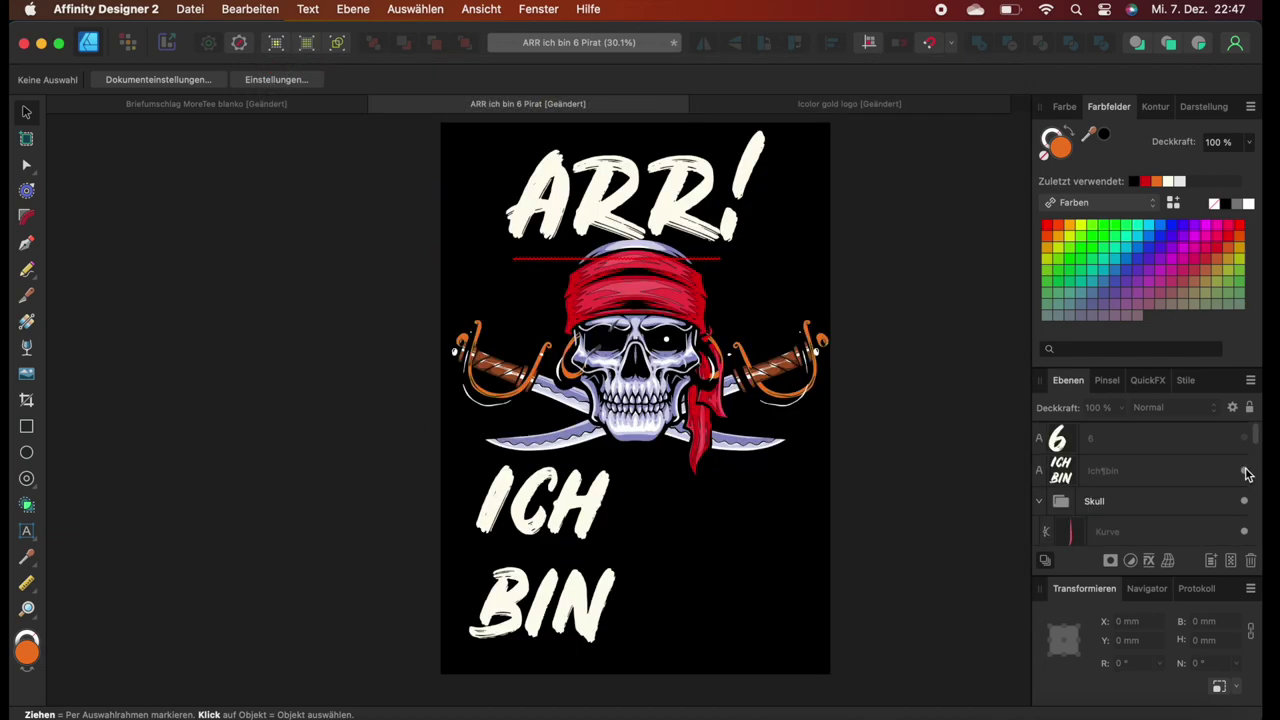
Hide the ICH BIN text, the Skull group and the ARR! text with underline.
click(1246, 466)
scroll(1248, 508, down, 2)
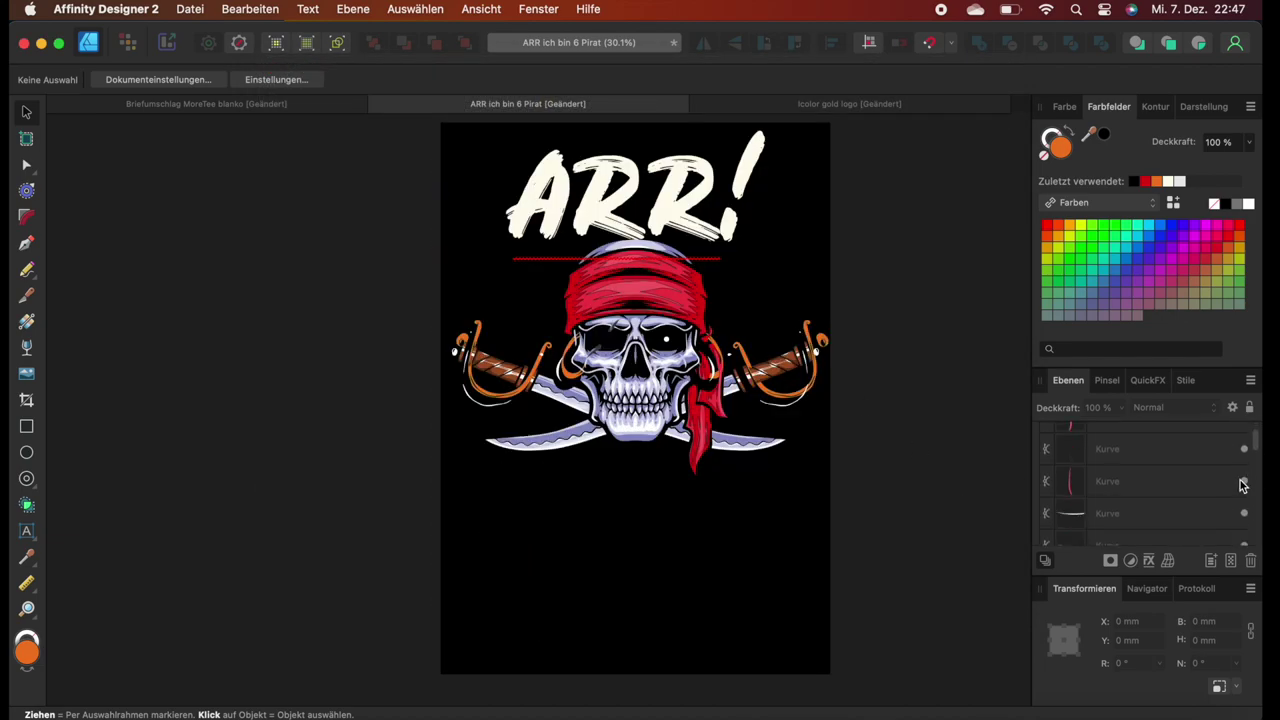
scroll(1242, 485, up, 3)
click(1243, 477)
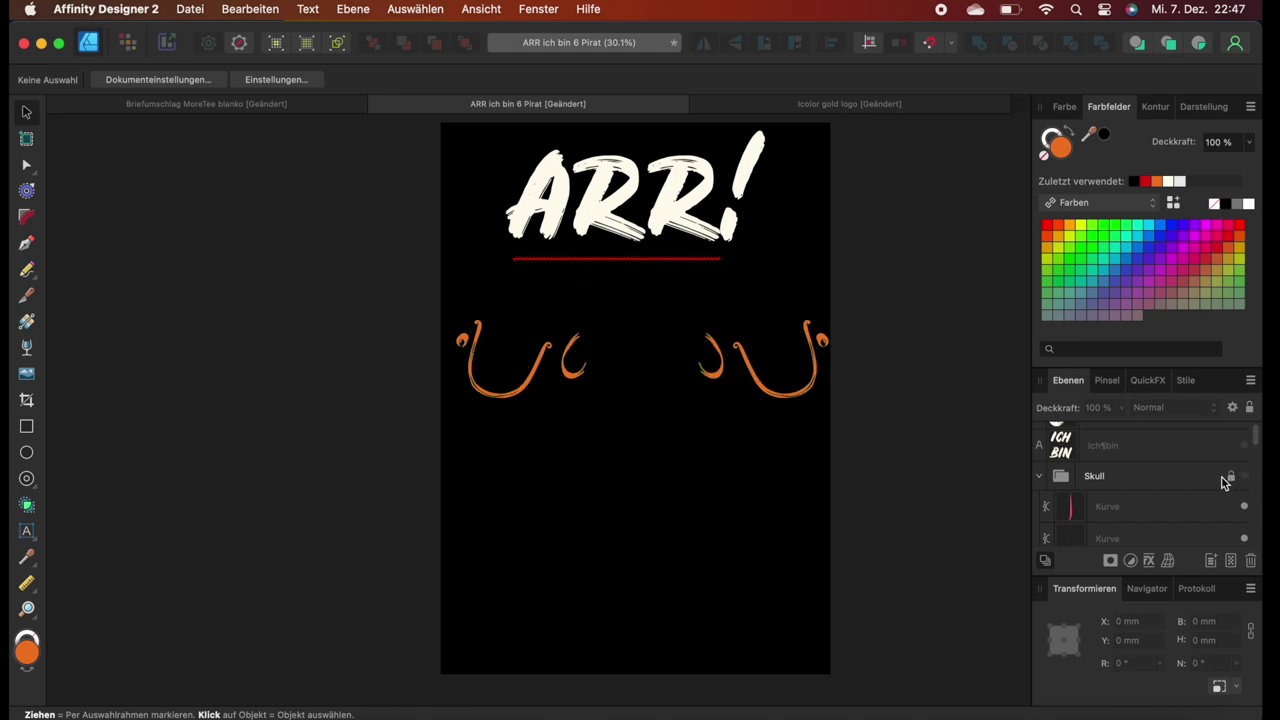
scroll(1217, 481, down, 2)
scroll(1217, 481, up, 2)
scroll(1217, 481, down, 1)
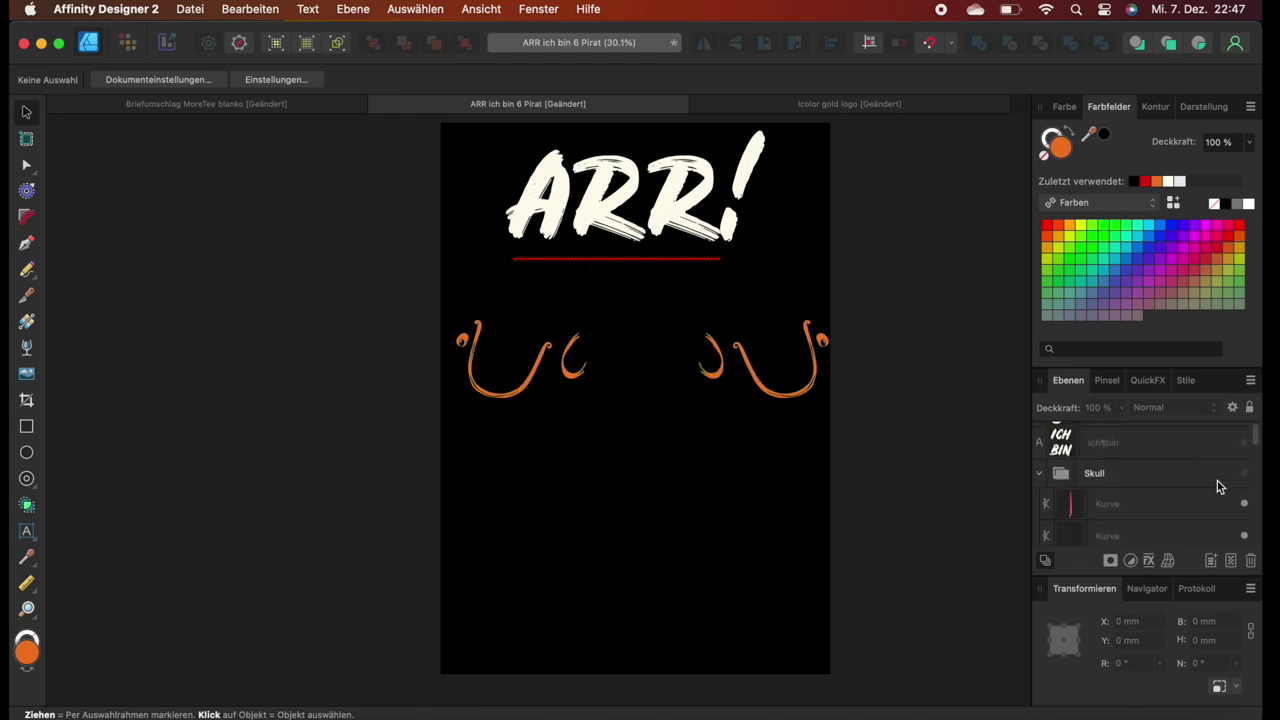
scroll(1217, 481, down, 5)
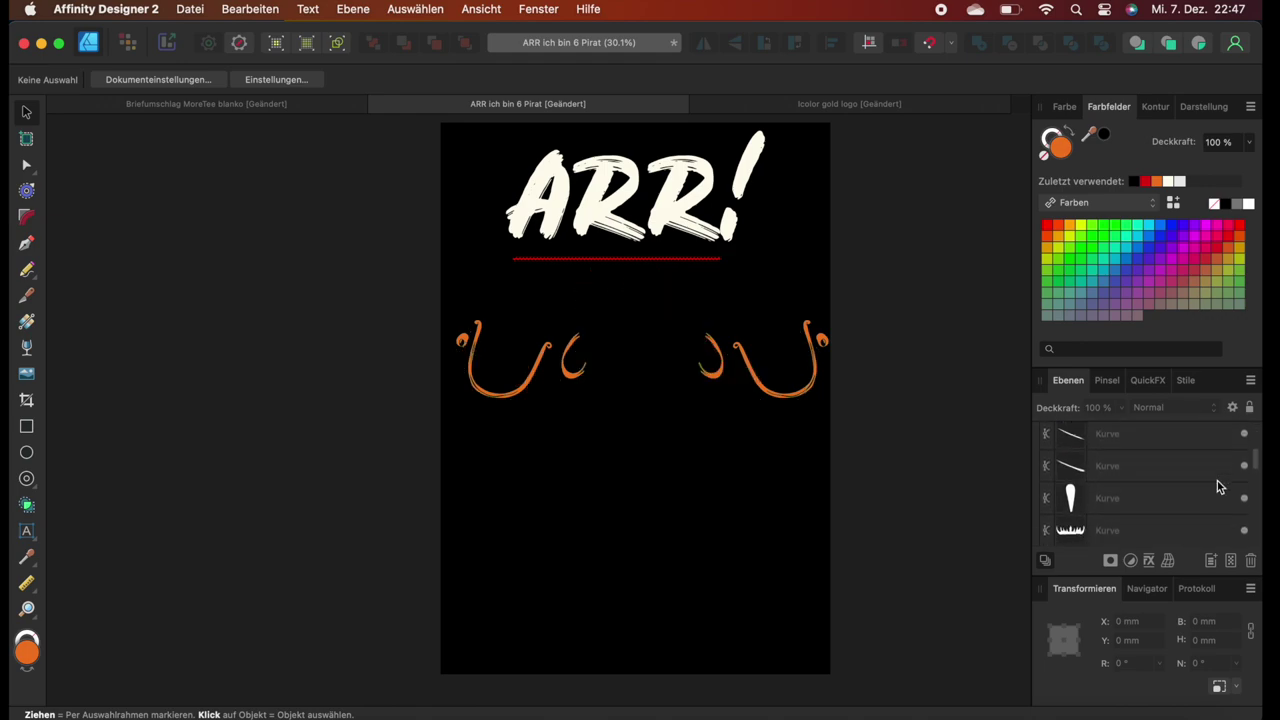
scroll(1217, 481, down, 8)
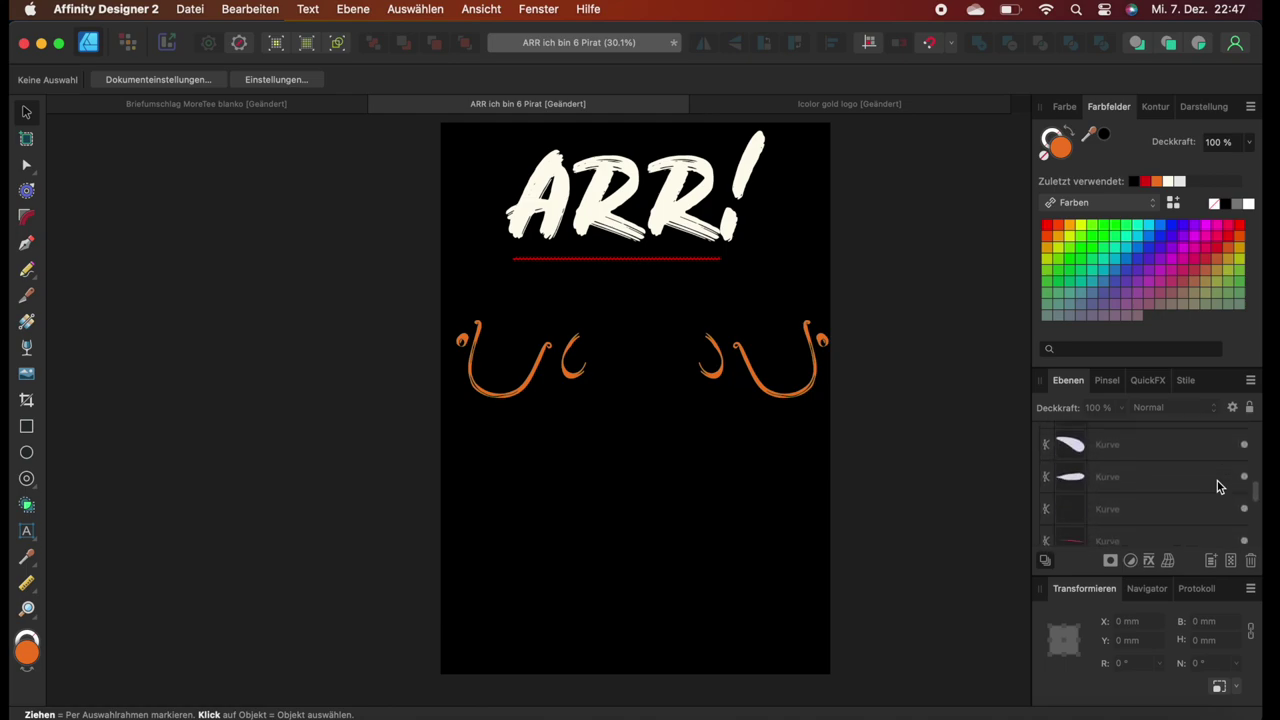
scroll(1219, 486, down, 8)
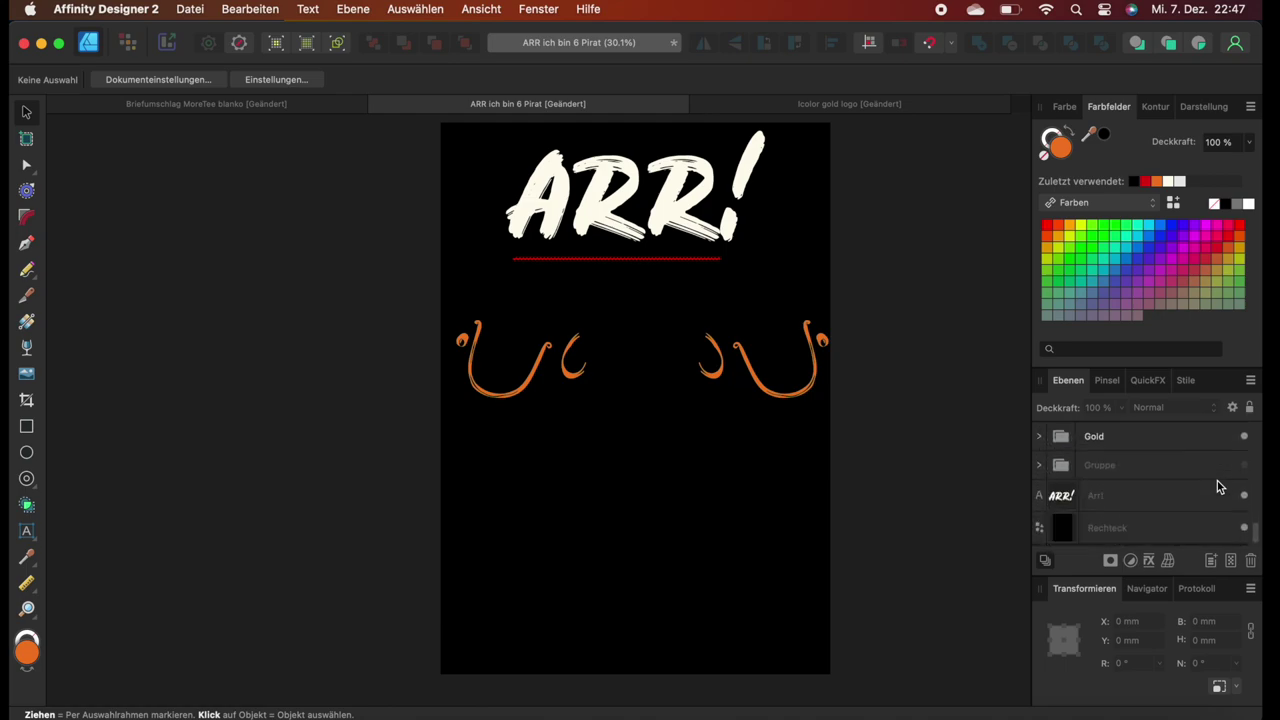
click(1244, 496)
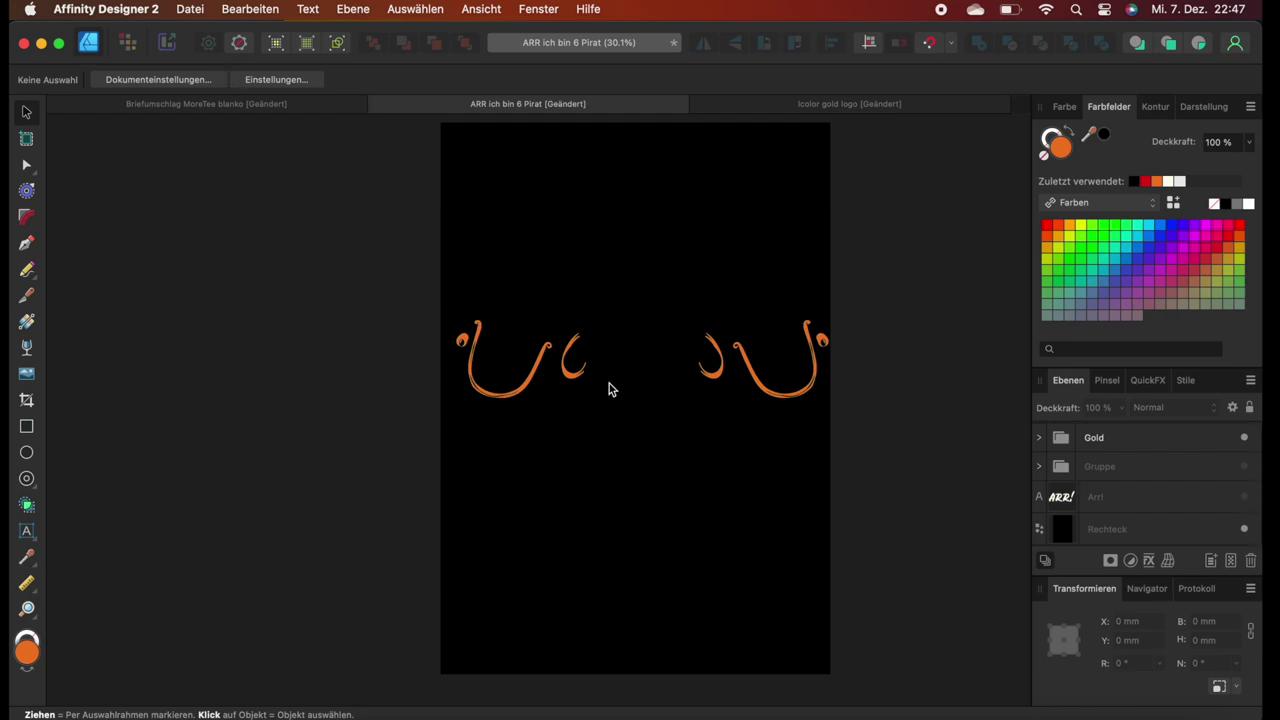
Duplicate the Gold hooks group, placing the copy below the original.
click(1095, 439)
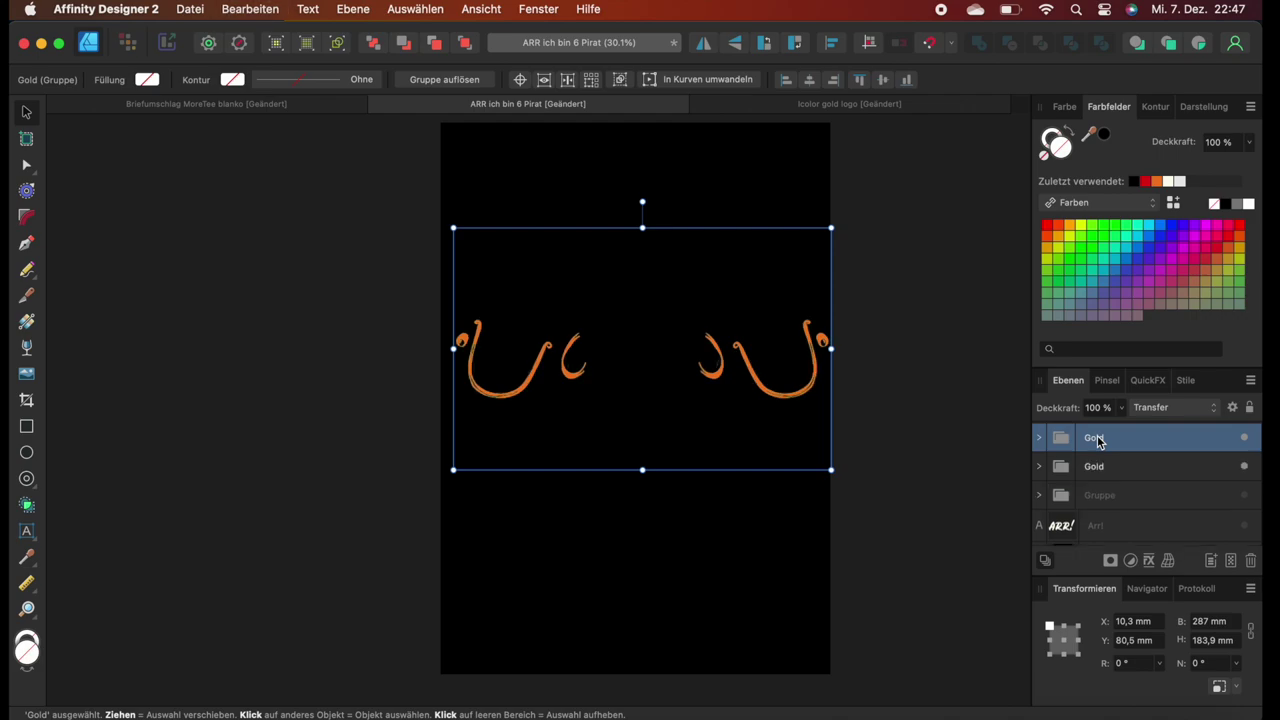
drag(757, 366, 763, 474)
click(337, 280)
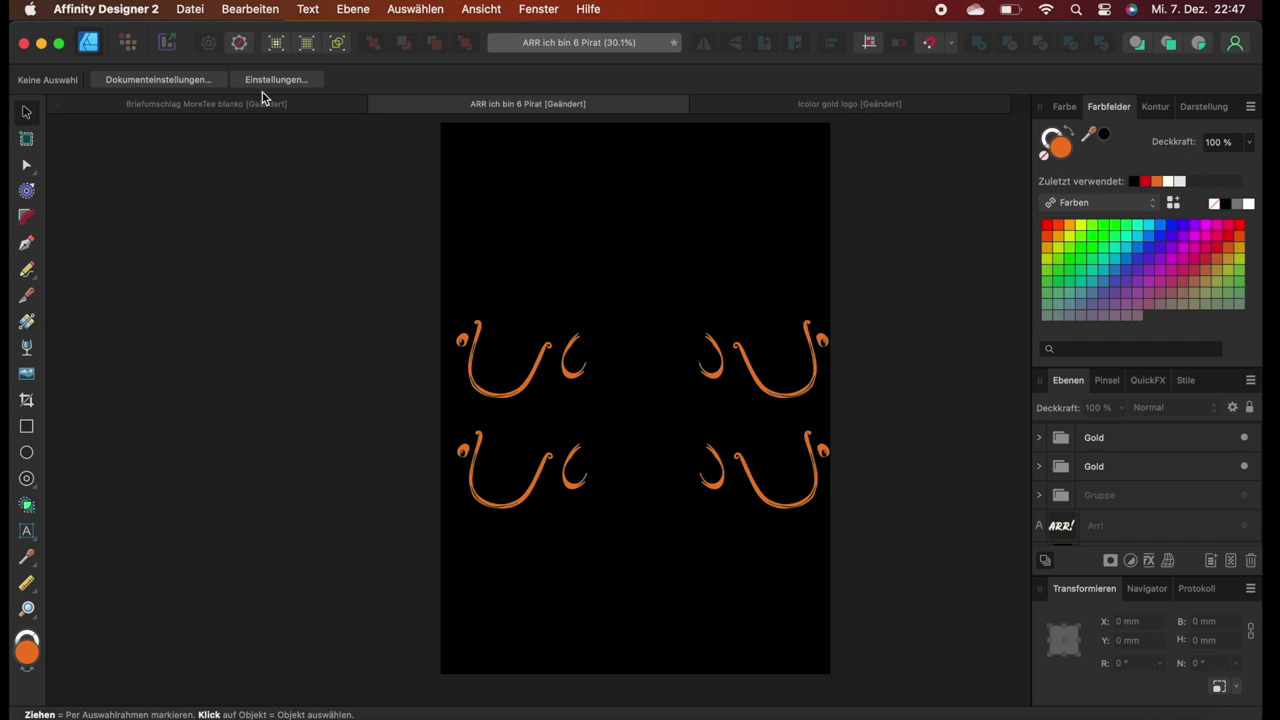
Open the whole-document PNG export settings at 3508 × 4961 px and expand the format list.
click(190, 10)
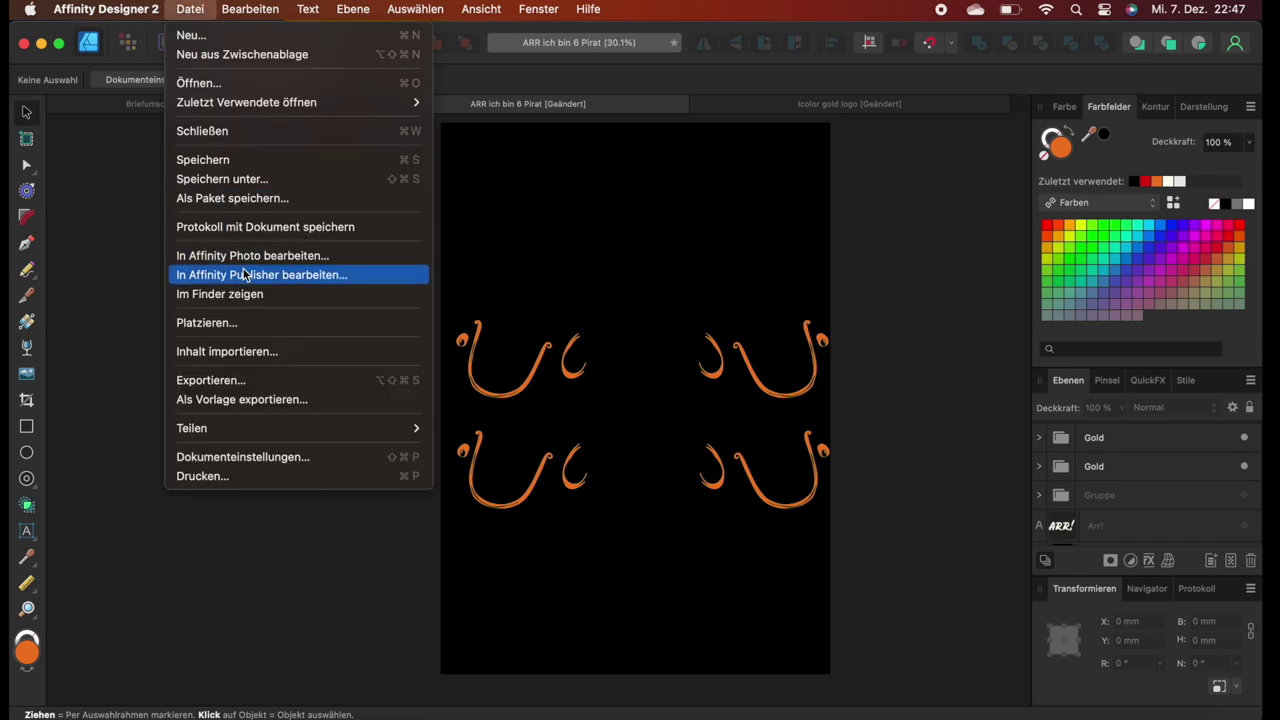
click(260, 380)
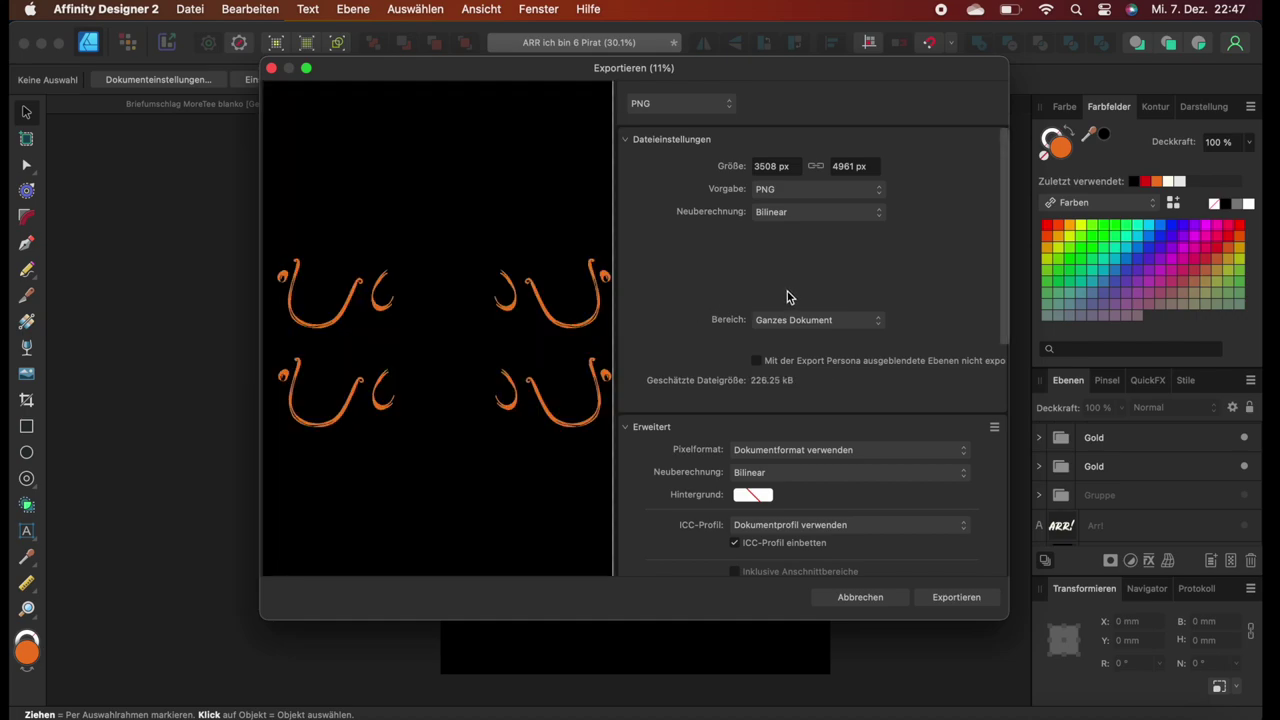
click(715, 104)
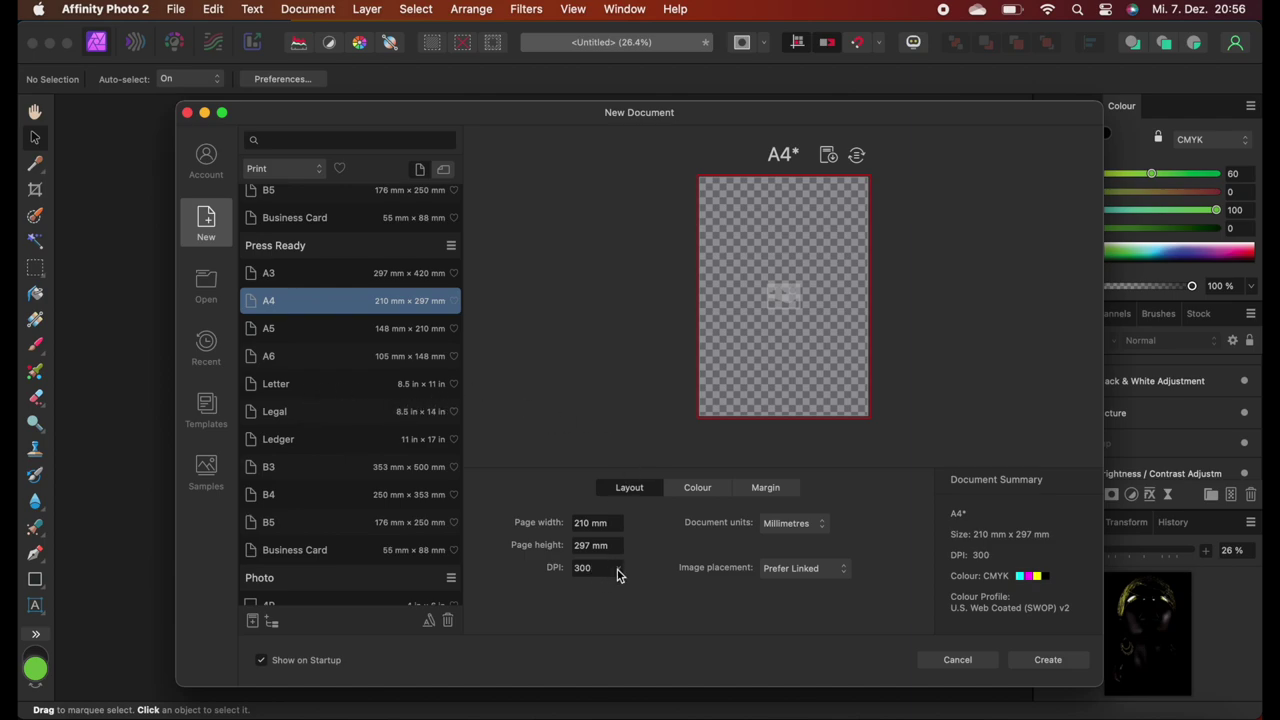
Create the new A4 210 × 297 mm, 300 DPI CMYK document.
click(711, 492)
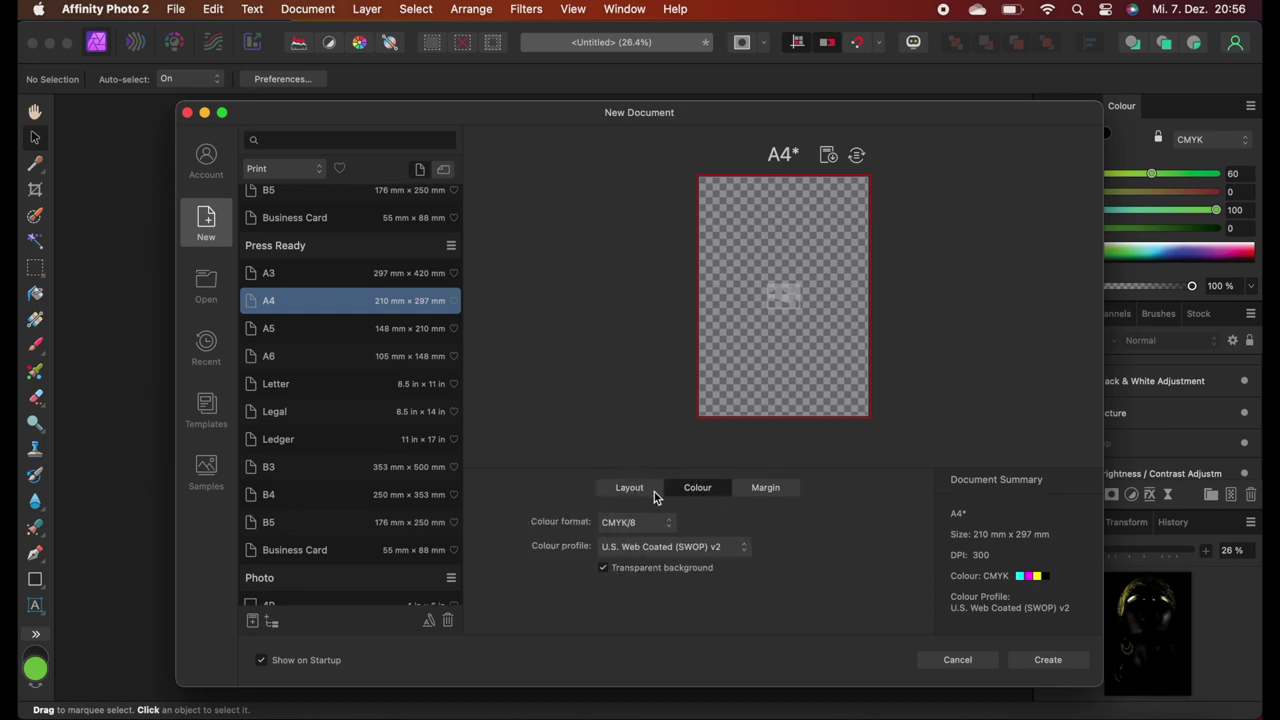
click(765, 489)
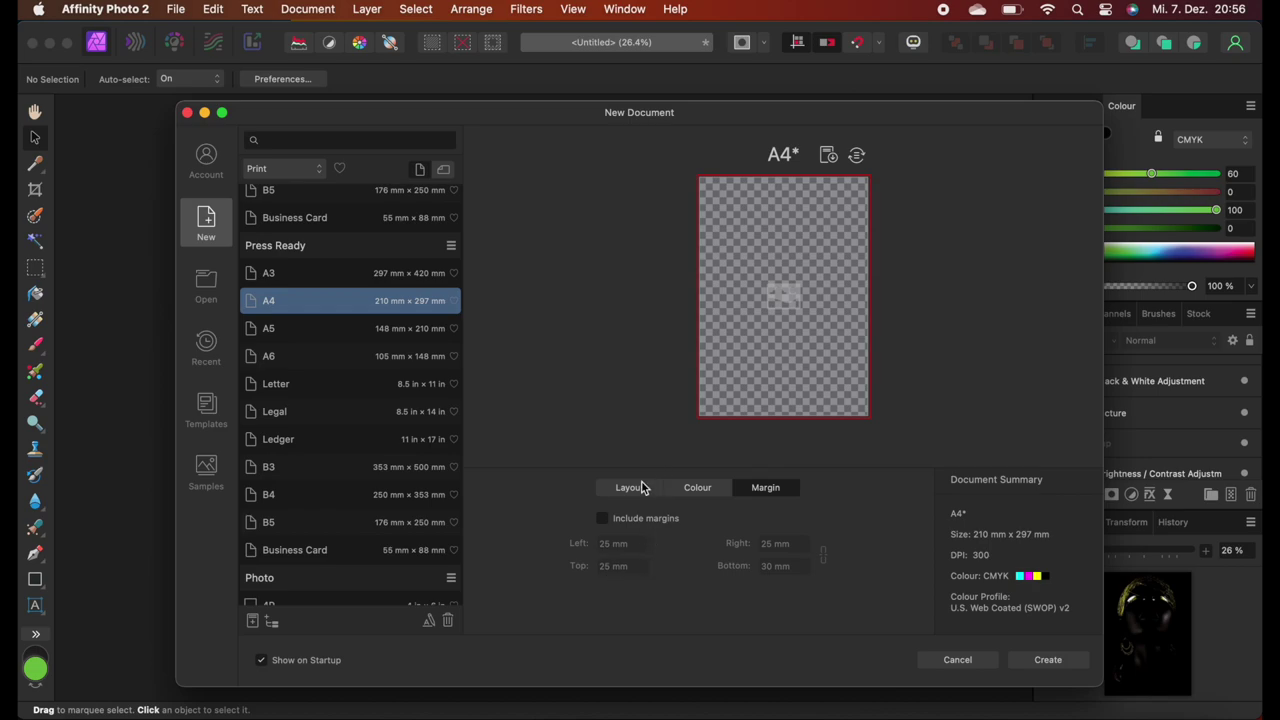
key(Return)
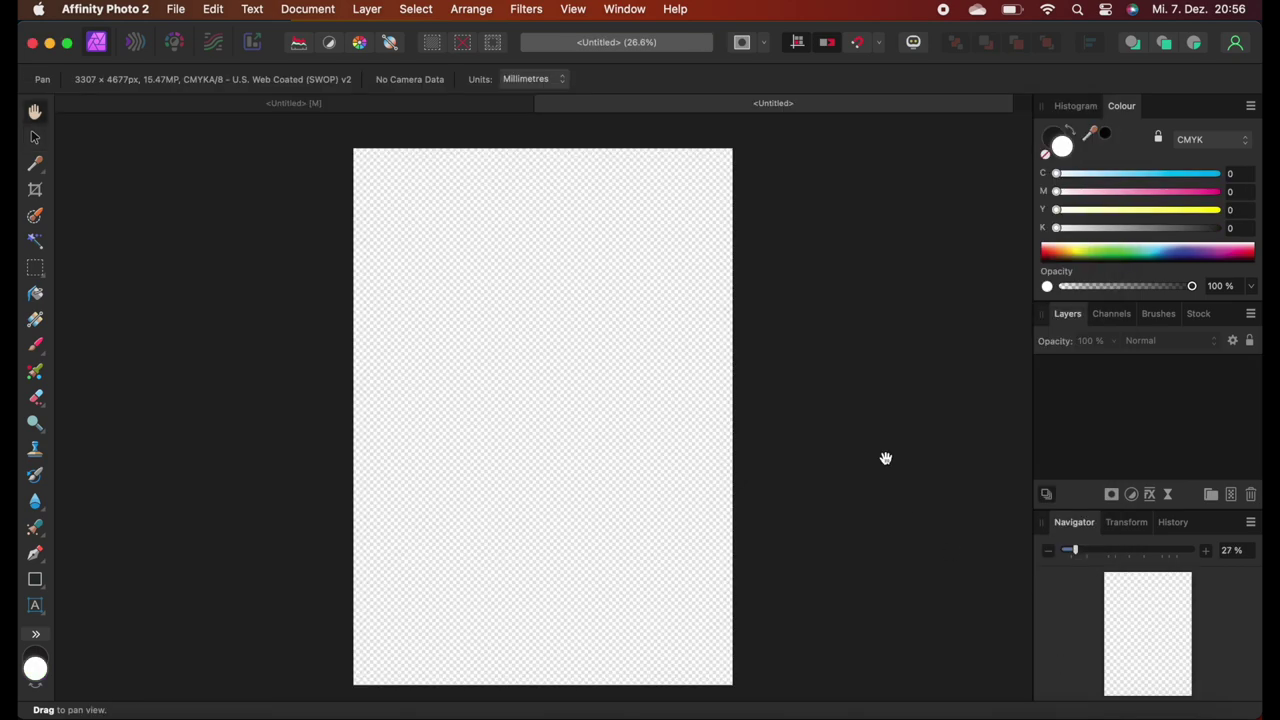
Draw a page-sized rectangle filled with rich black CMYK 100/100/100/100.
click(35, 580)
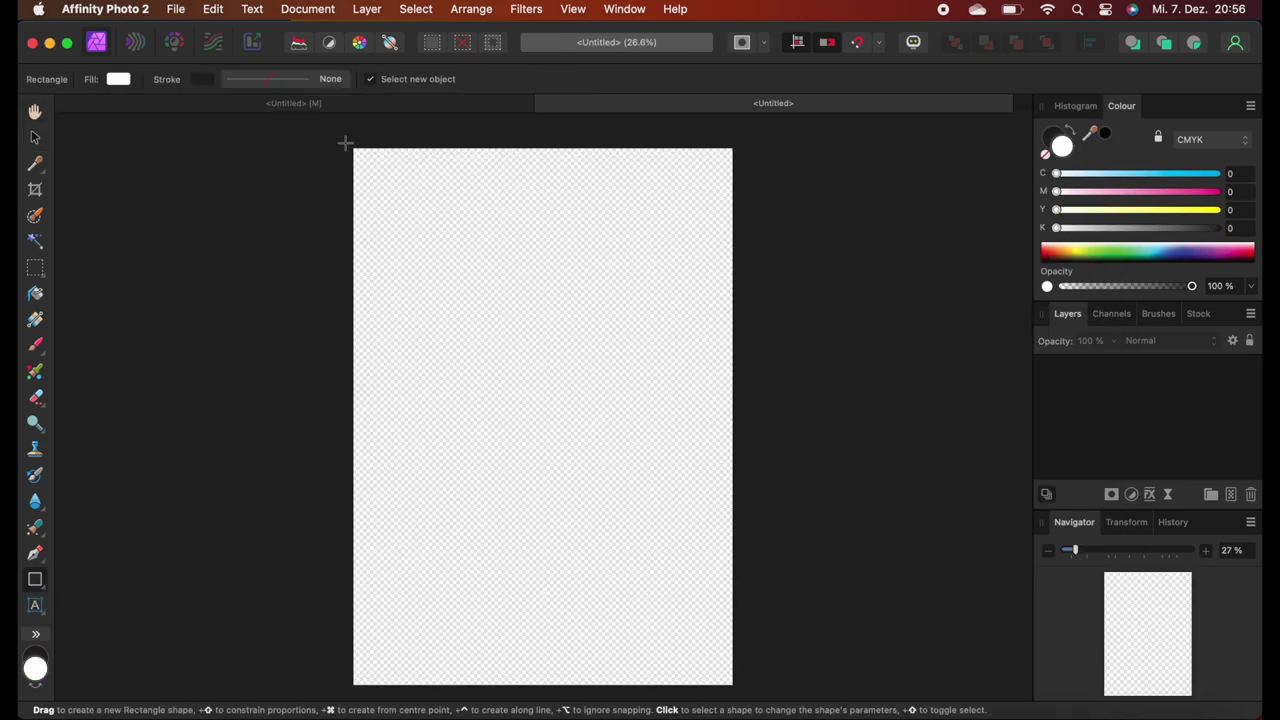
drag(347, 141, 737, 613)
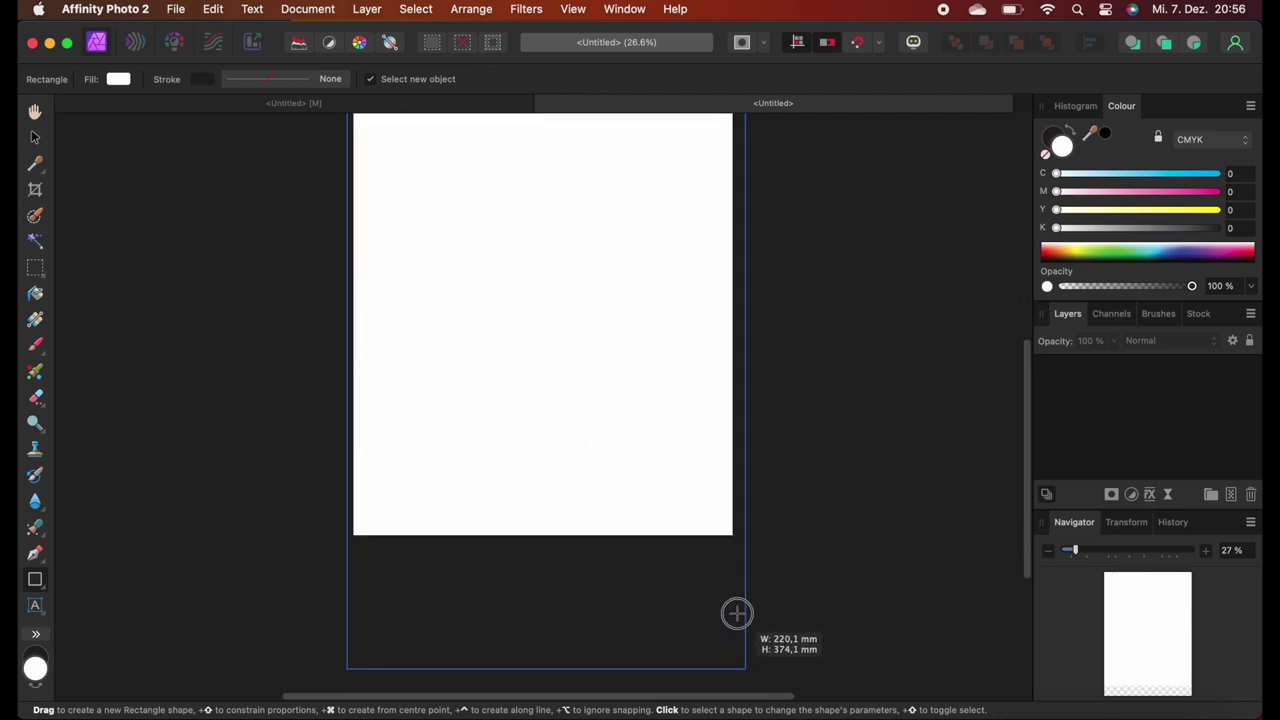
drag(743, 541, 741, 534)
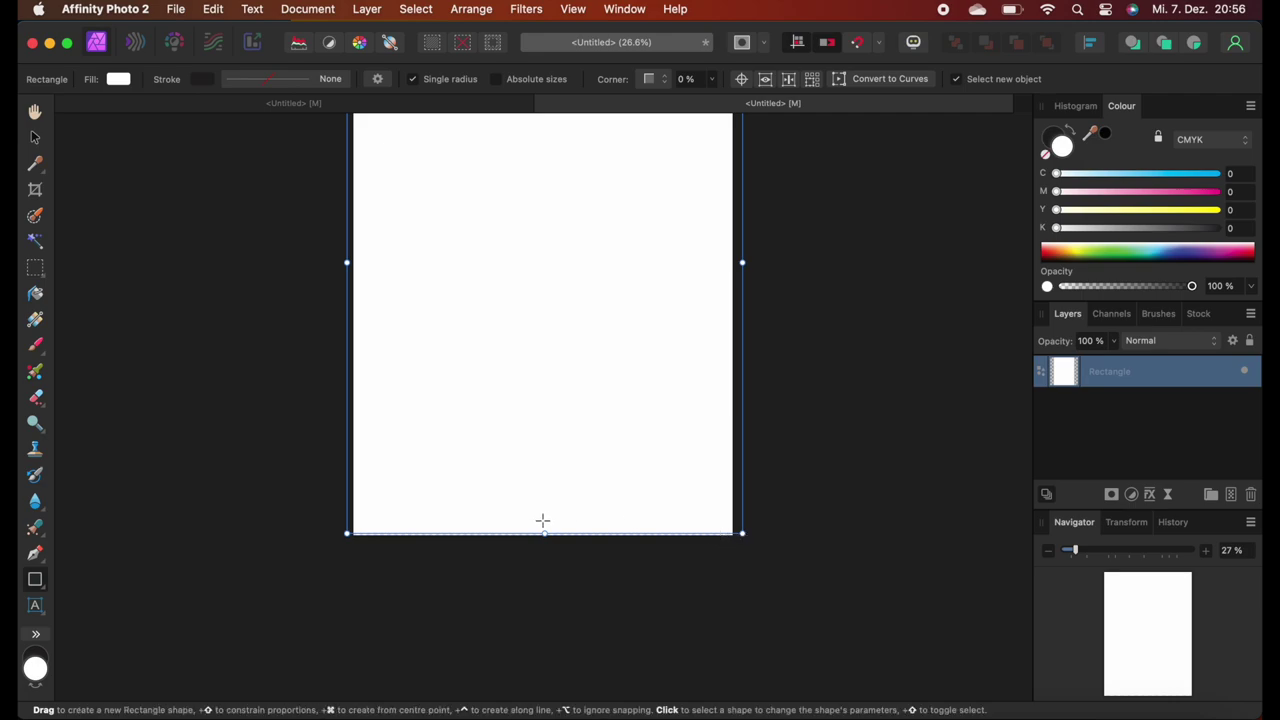
drag(545, 536, 545, 542)
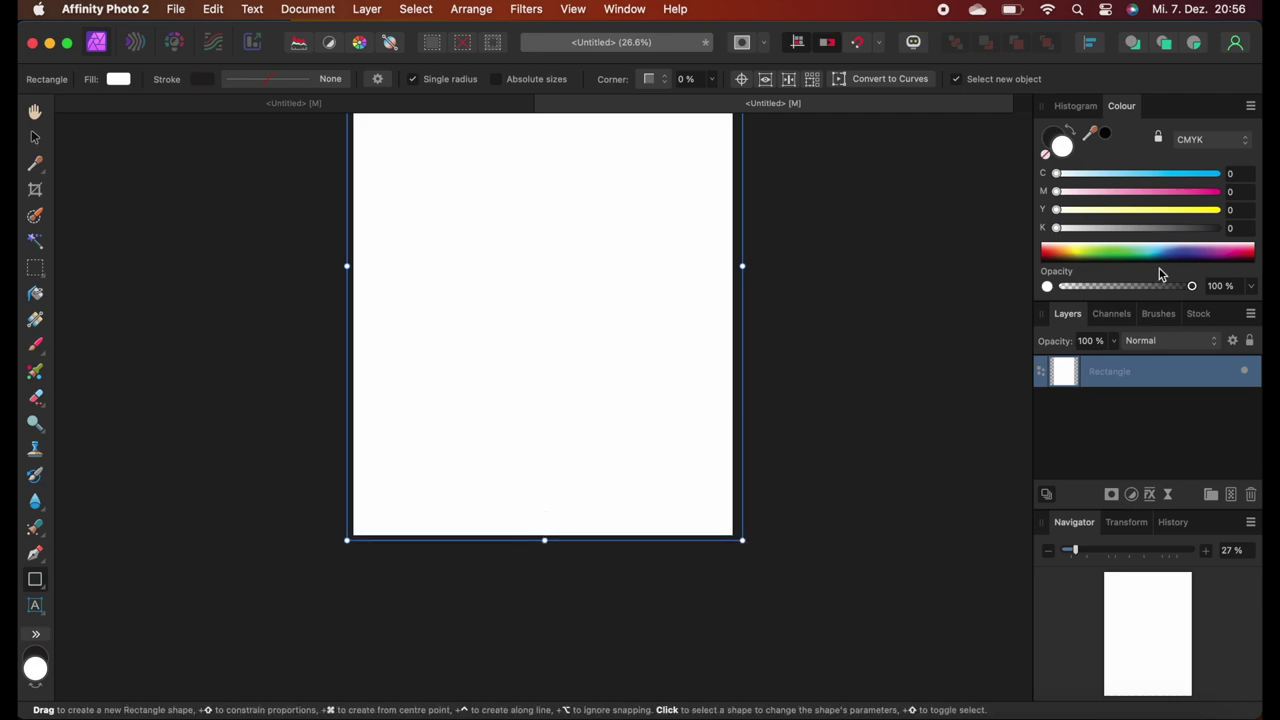
click(1228, 228)
click(1216, 209)
click(1216, 191)
click(1216, 173)
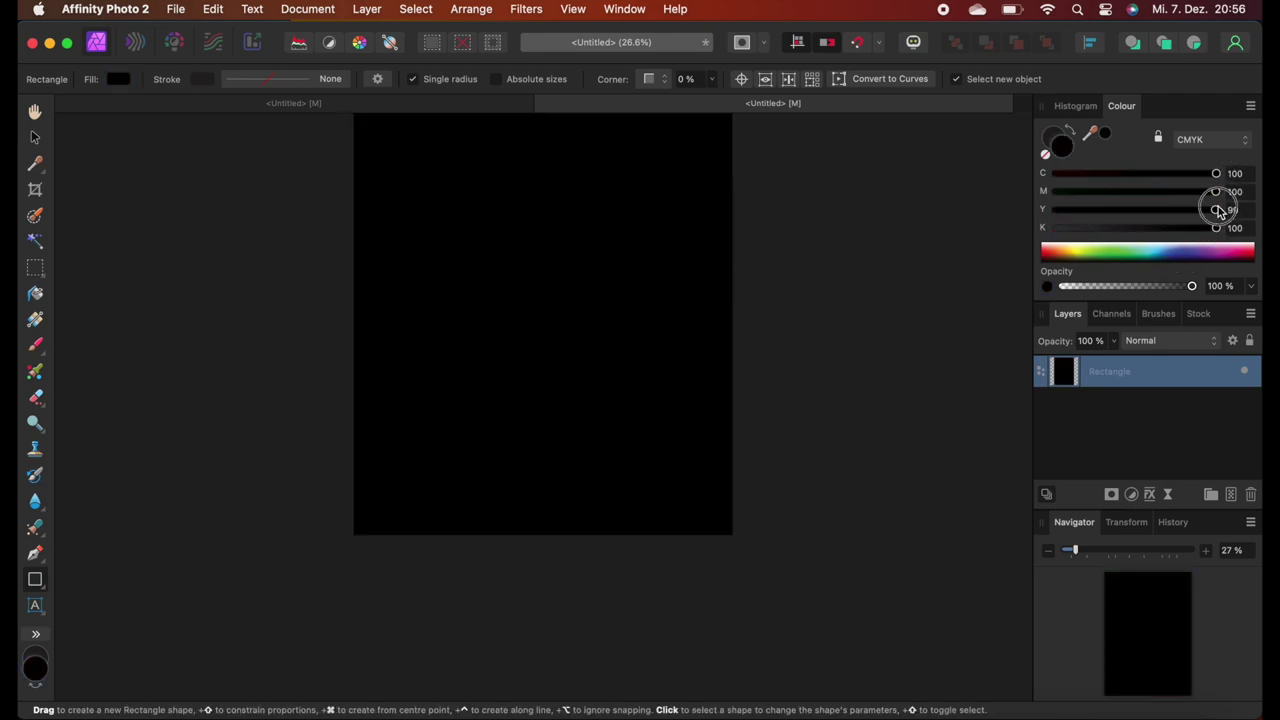
Lock the black rectangle layer and rename it Background.
click(1250, 341)
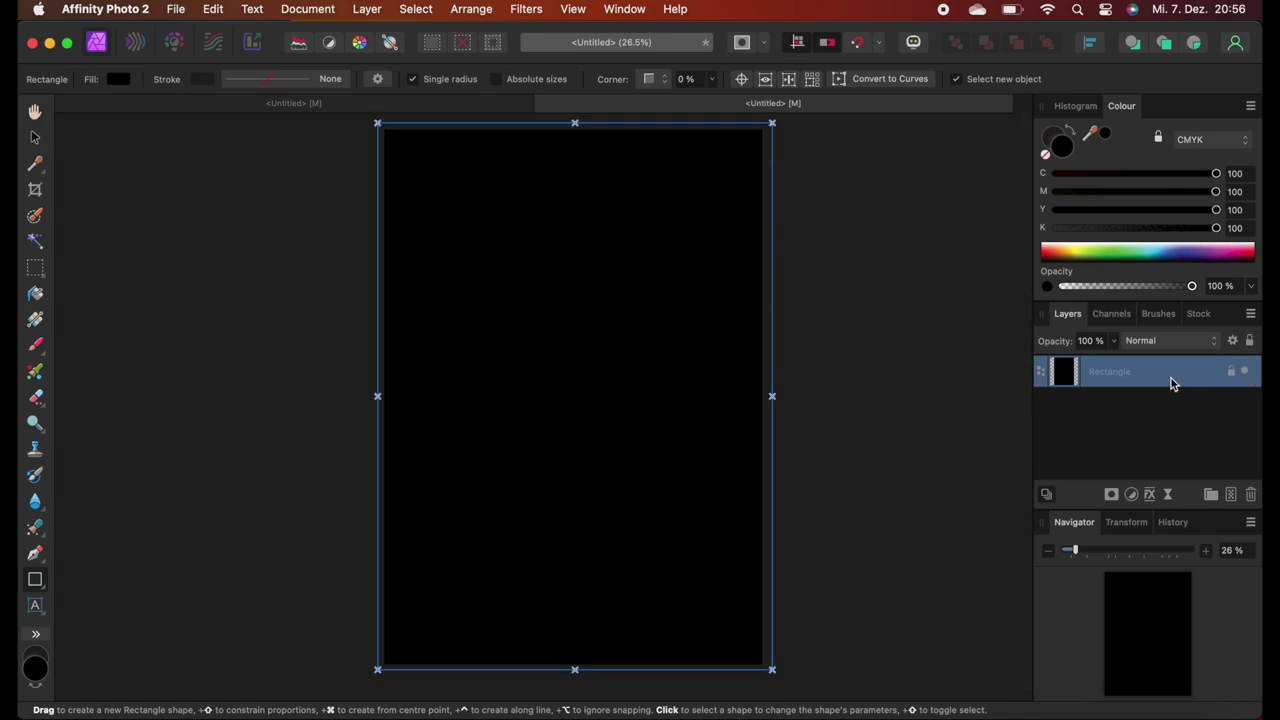
double_click(1115, 373)
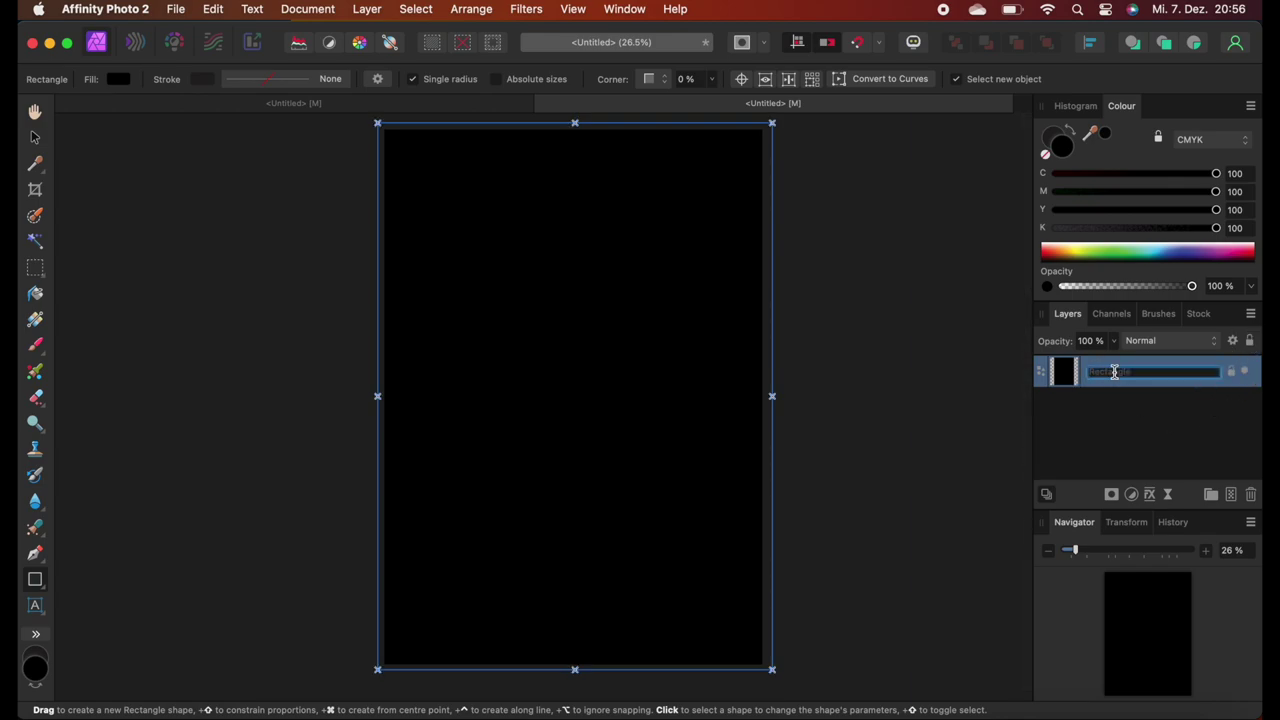
text(Background)
key(Return)
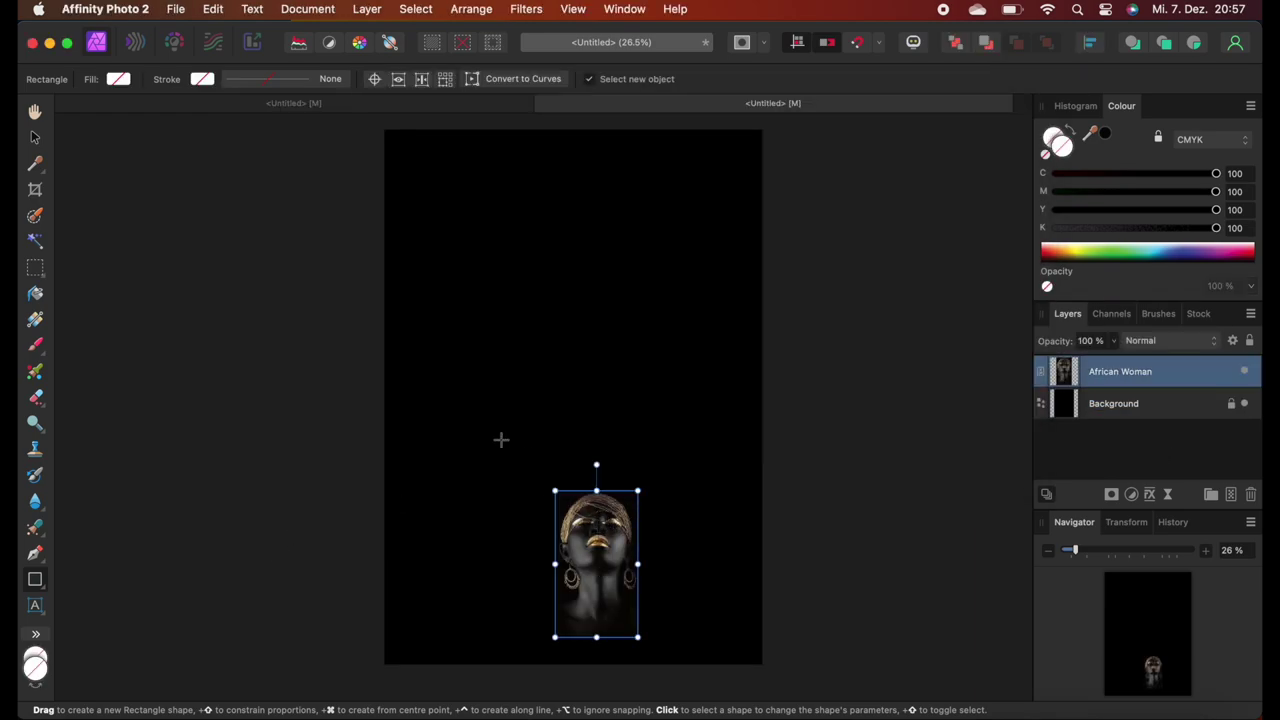
Move and enlarge the African Woman image so it fills the page.
click(36, 139)
drag(613, 538, 486, 186)
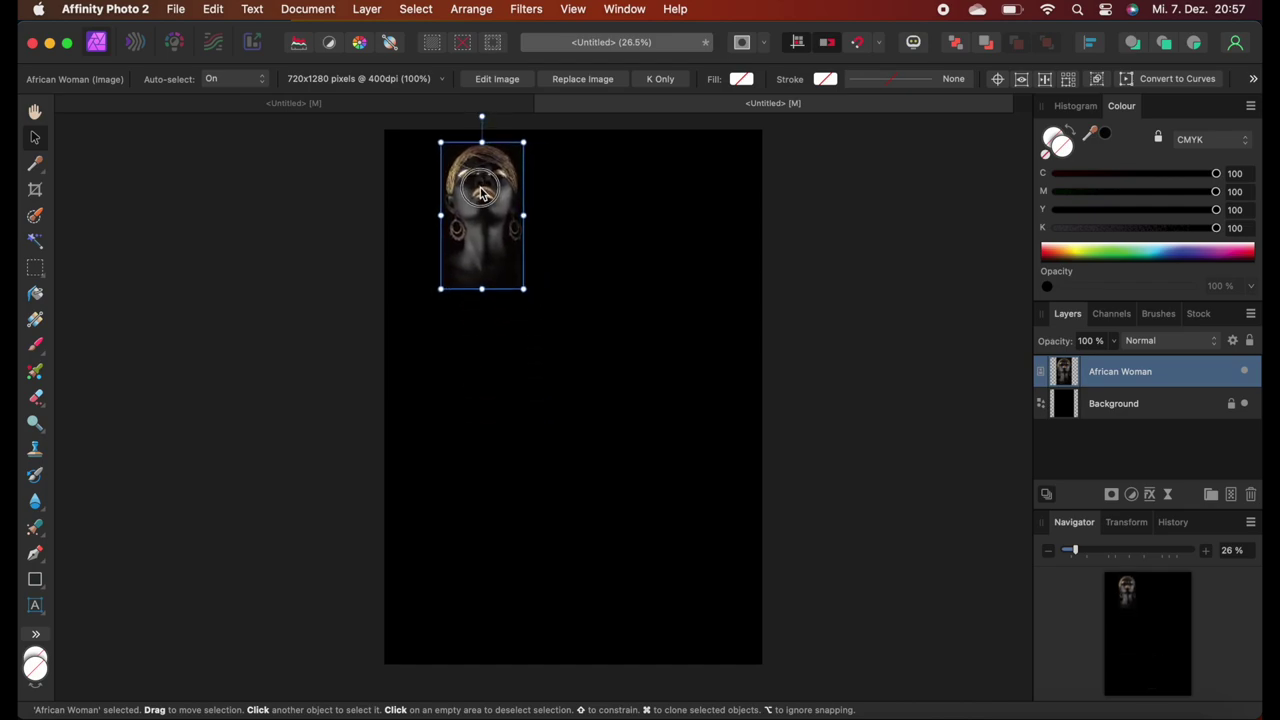
drag(523, 289, 727, 651)
drag(637, 446, 626, 441)
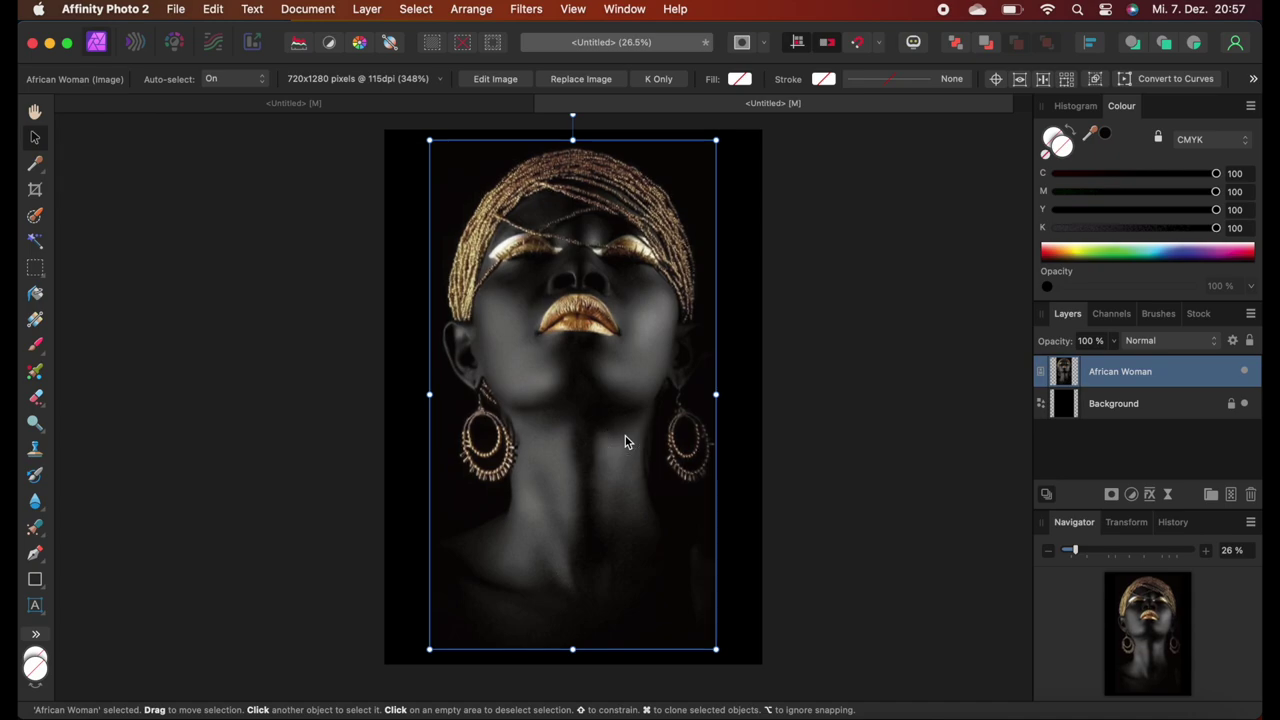
click(840, 464)
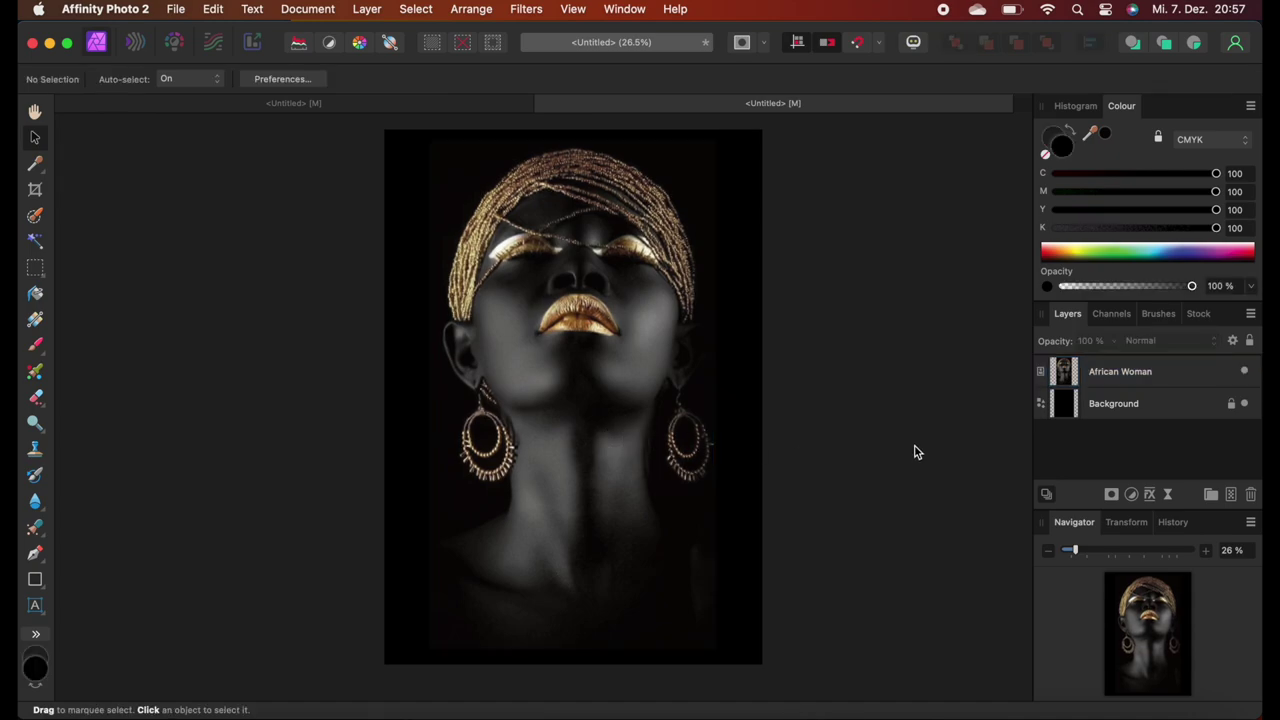
Rasterise the African Woman layer into a pixel layer.
scroll(590, 296, up, 5)
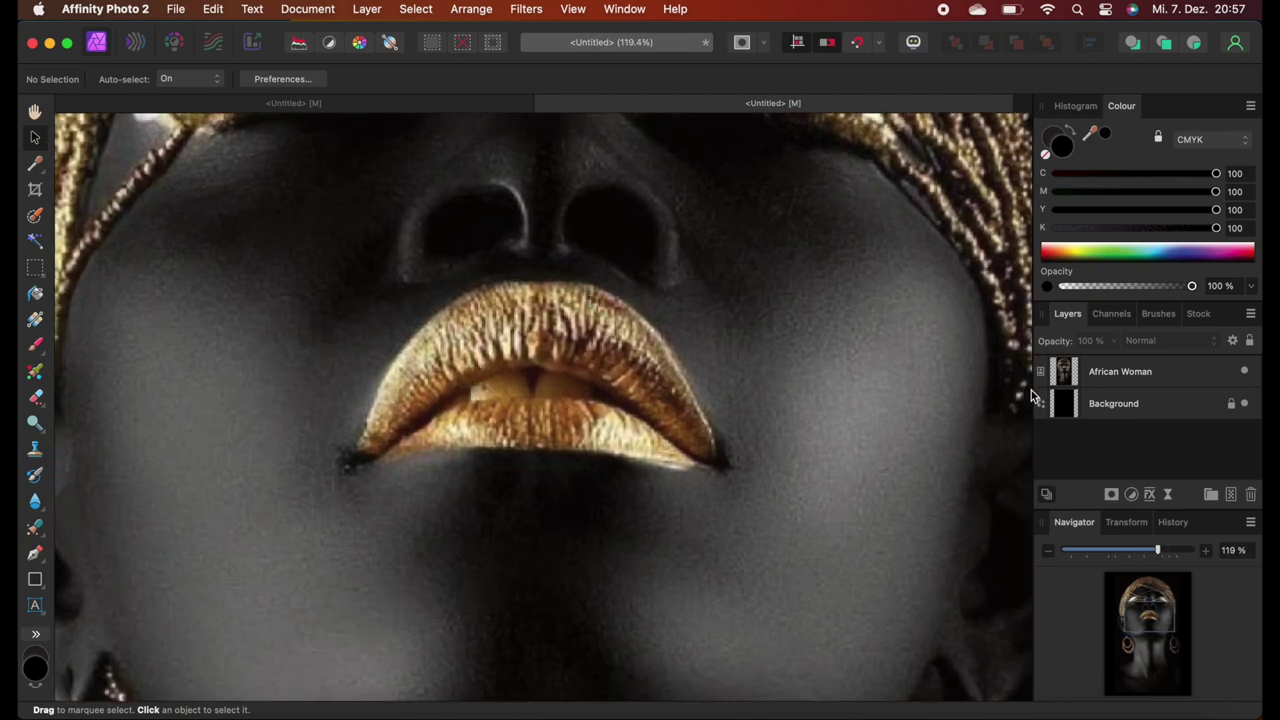
click(1132, 375)
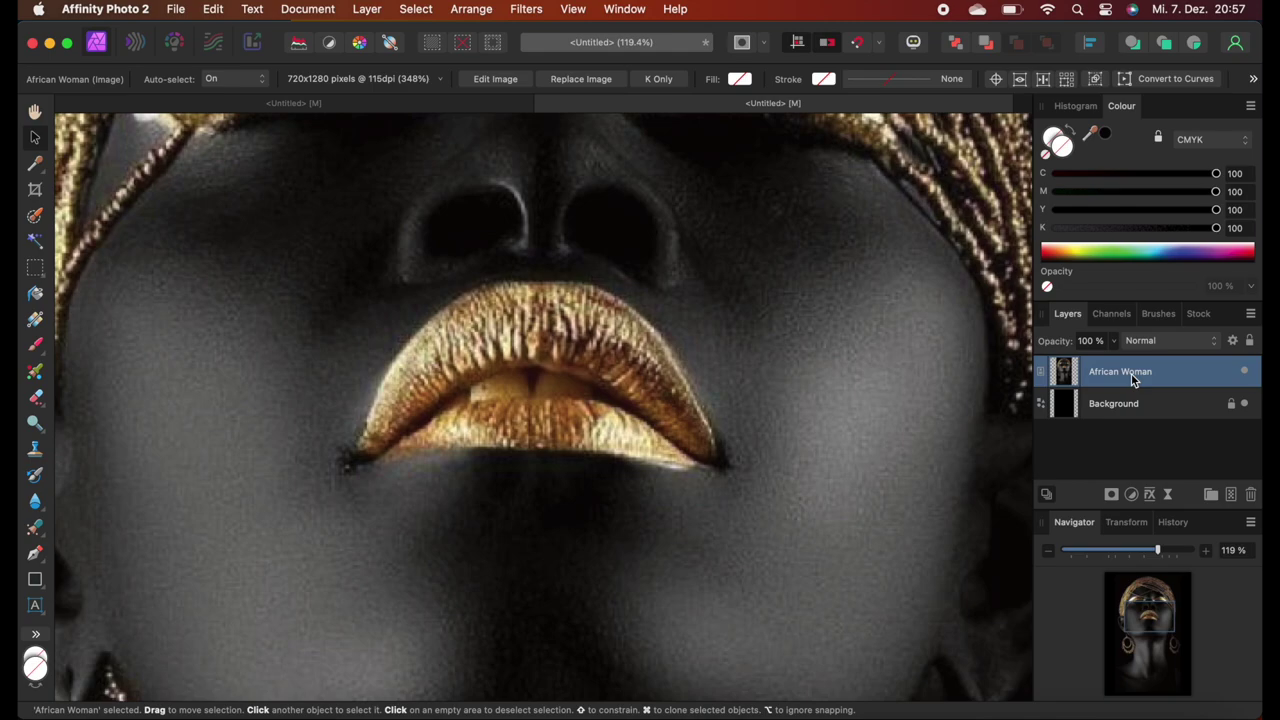
right_click(1131, 373)
scroll(1092, 586, down, 3)
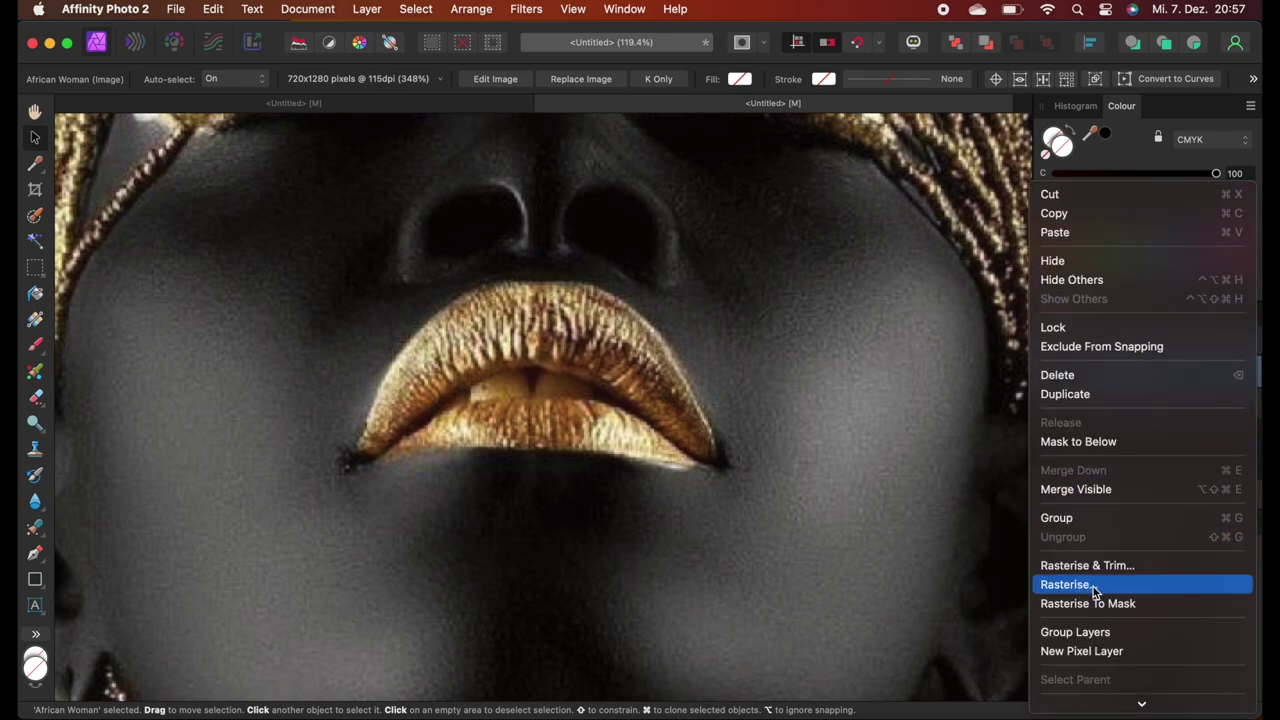
click(1093, 590)
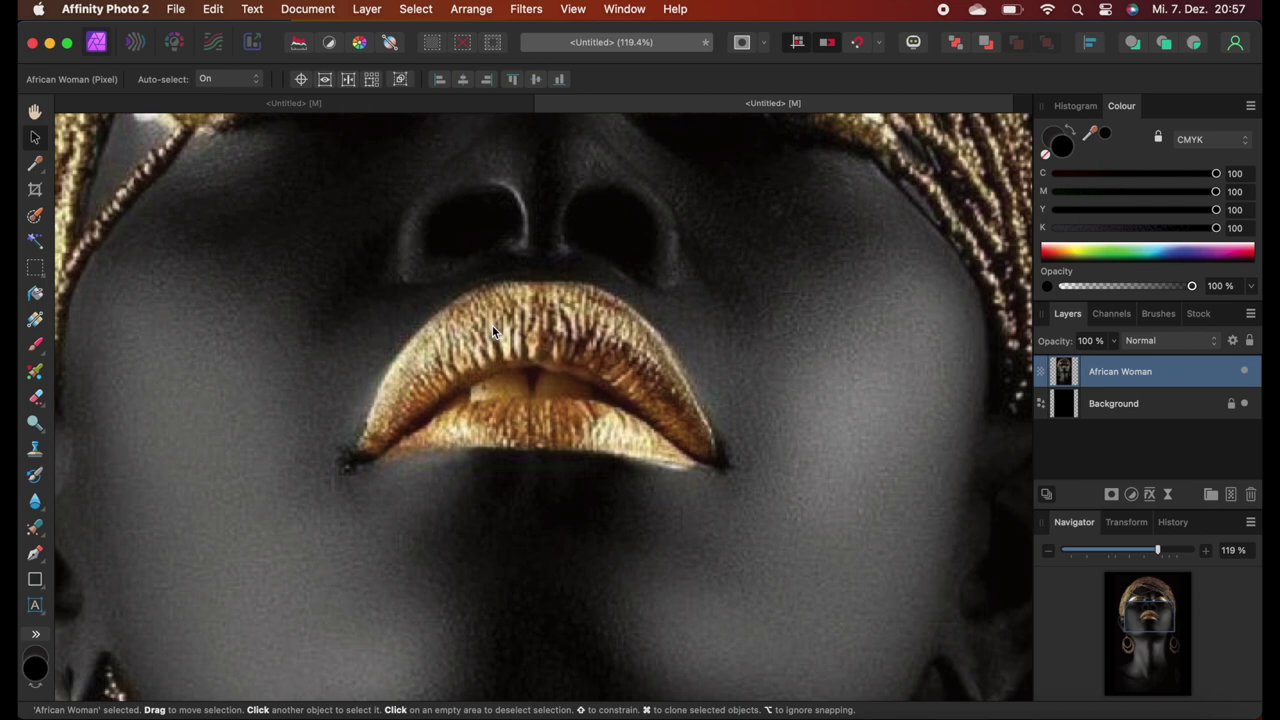
Switch to the Selection Brush with 20 px width and Snap to edges.
click(35, 217)
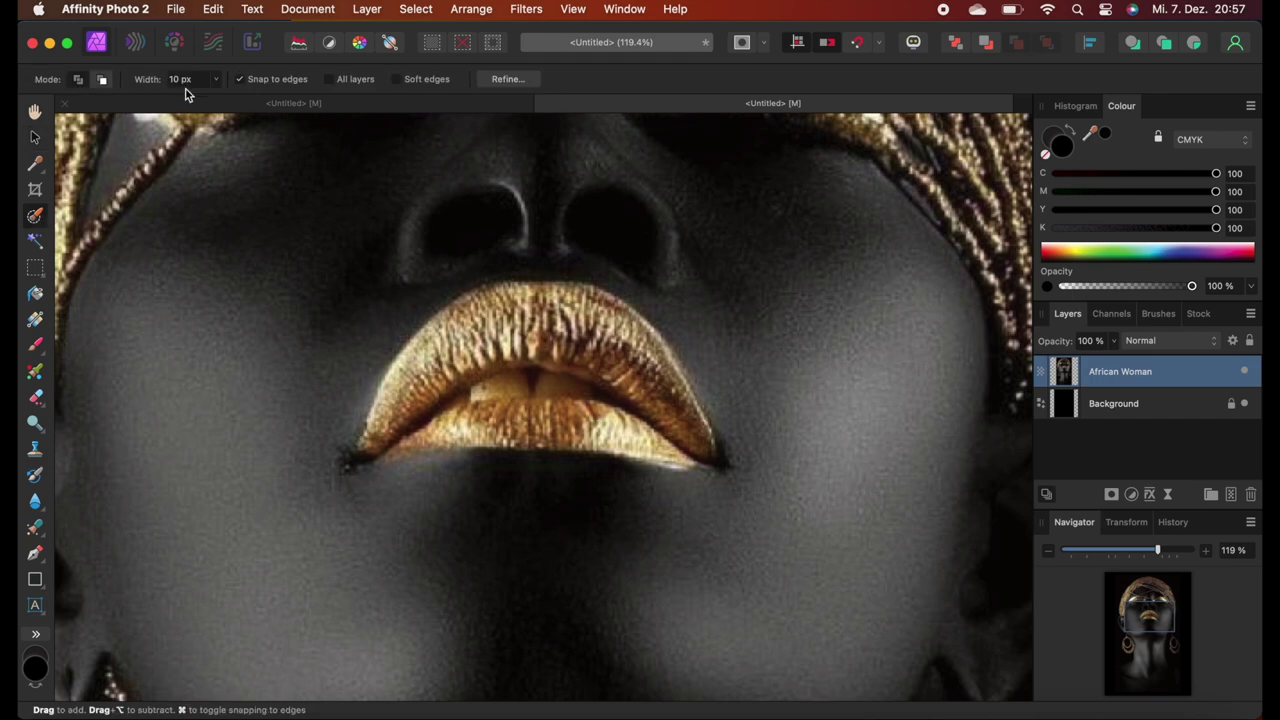
click(214, 80)
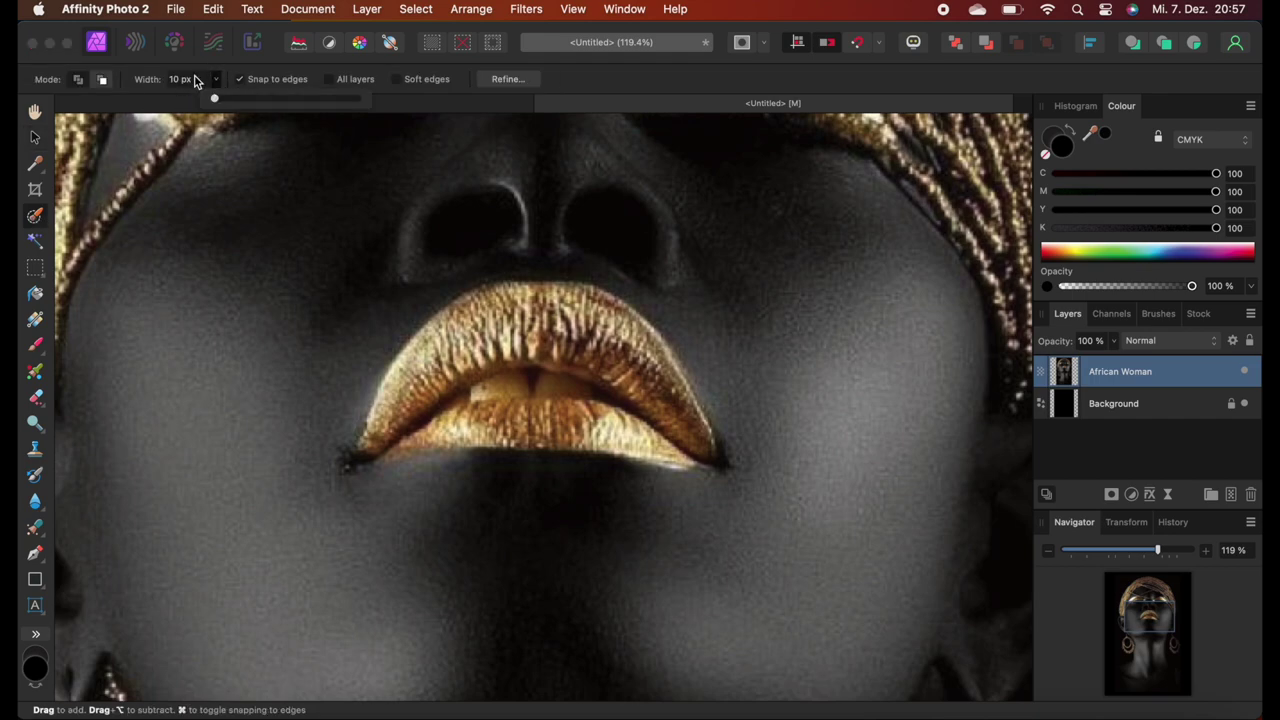
click(195, 82)
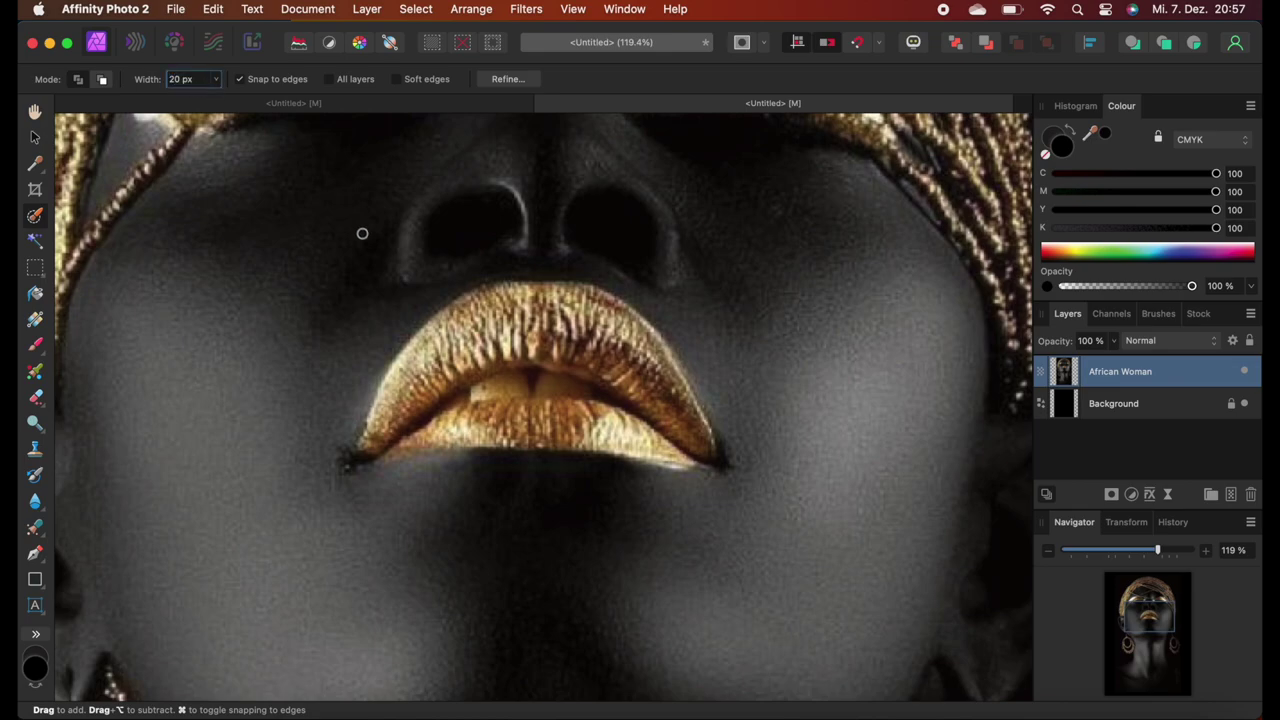
scroll(437, 440, up, 10)
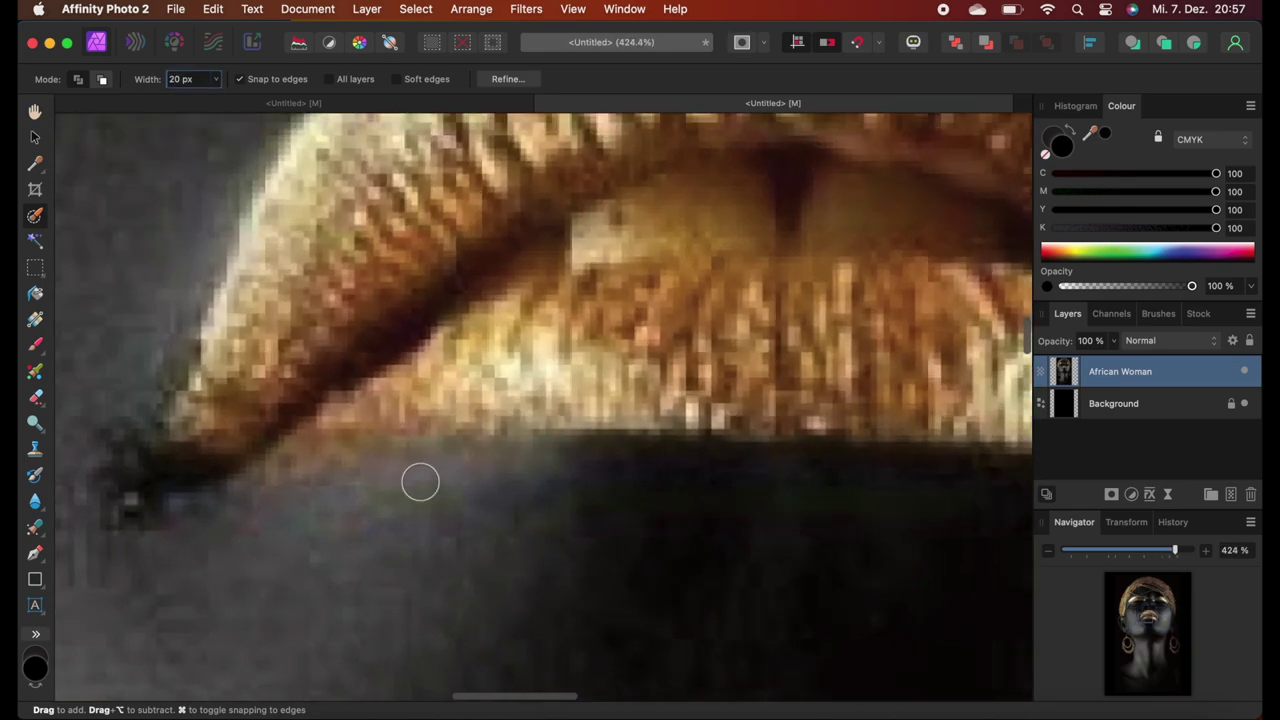
scroll(420, 483, down, 5)
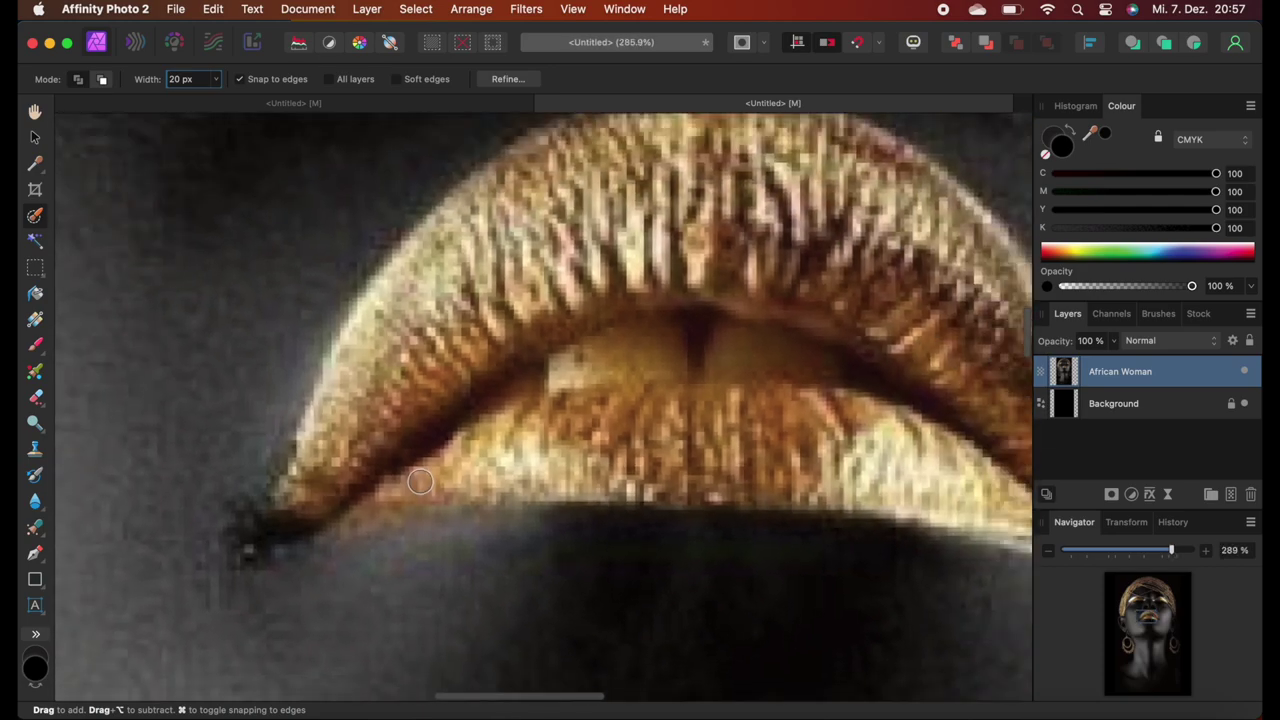
scroll(420, 485, down, 1)
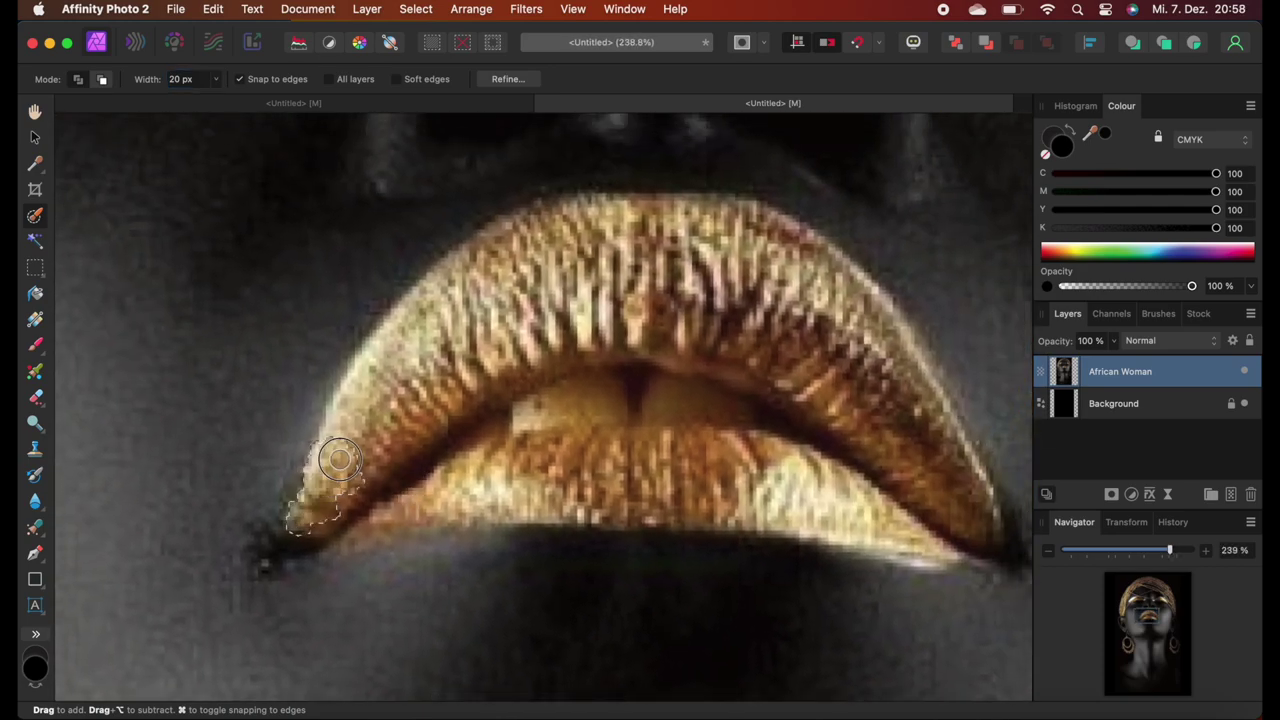
Paint a selection over the lips from the left corner round the right corner and lower lip.
mouse_move(340, 459)
mouse_down()
mouse_move(477, 269)
mouse_move(510, 242)
mouse_move(575, 228)
mouse_up()
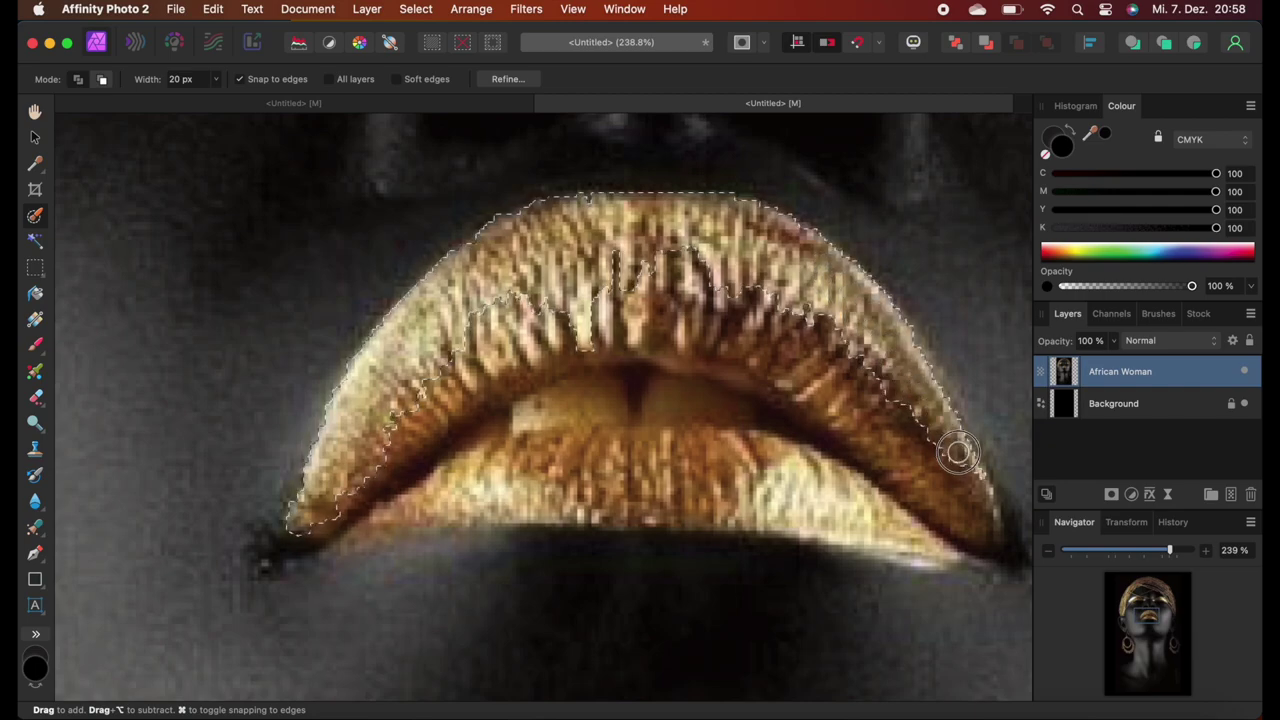
mouse_move(985, 507)
mouse_down()
mouse_move(994, 520)
mouse_move(932, 529)
mouse_up()
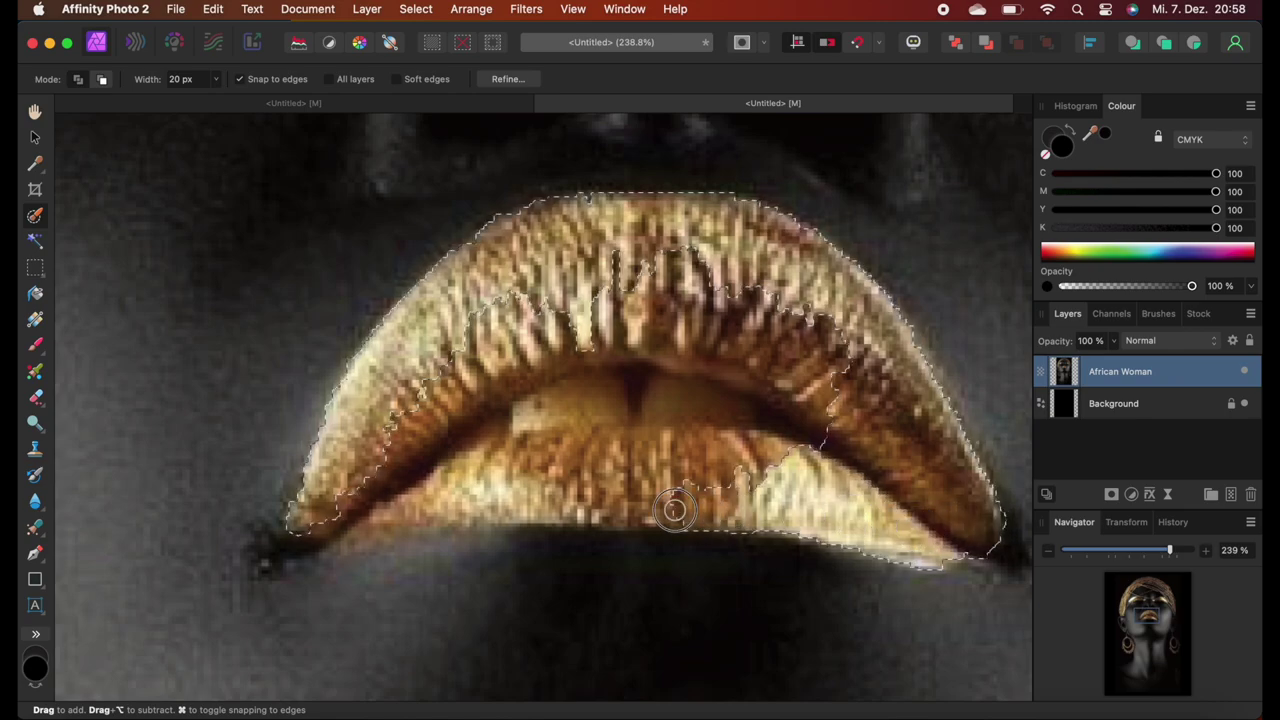
mouse_move(674, 510)
mouse_down()
mouse_move(475, 510)
mouse_move(333, 530)
mouse_move(400, 461)
mouse_move(438, 392)
mouse_move(624, 395)
mouse_move(637, 272)
mouse_move(720, 280)
mouse_move(642, 280)
mouse_up()
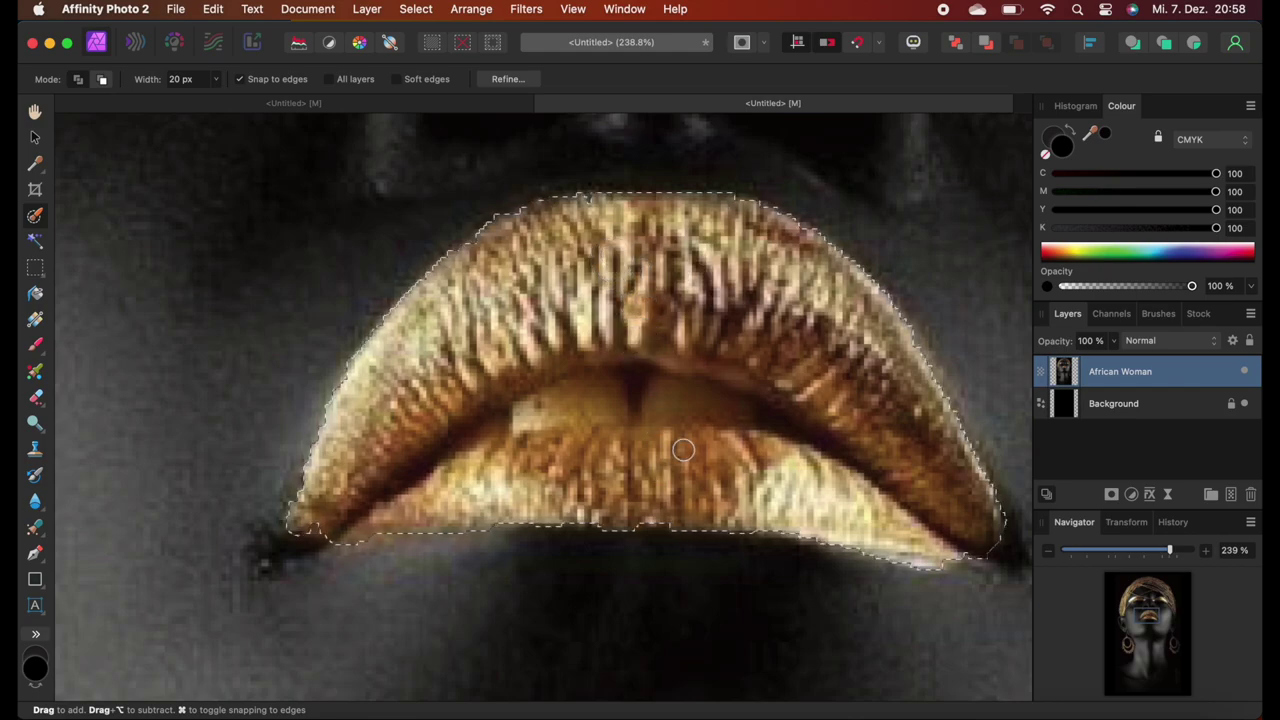
scroll(683, 450, up, 5)
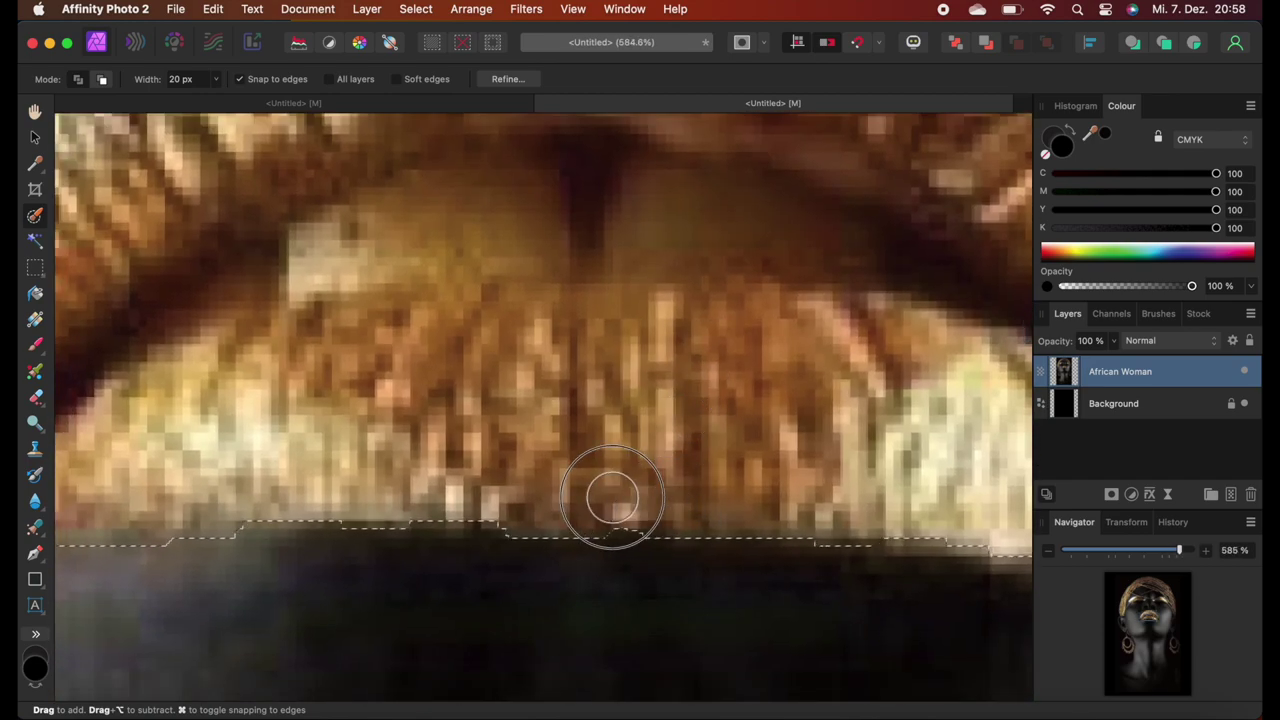
Add the lips' left corner and upper-lip top edge to the selection.
scroll(416, 497, left, 3)
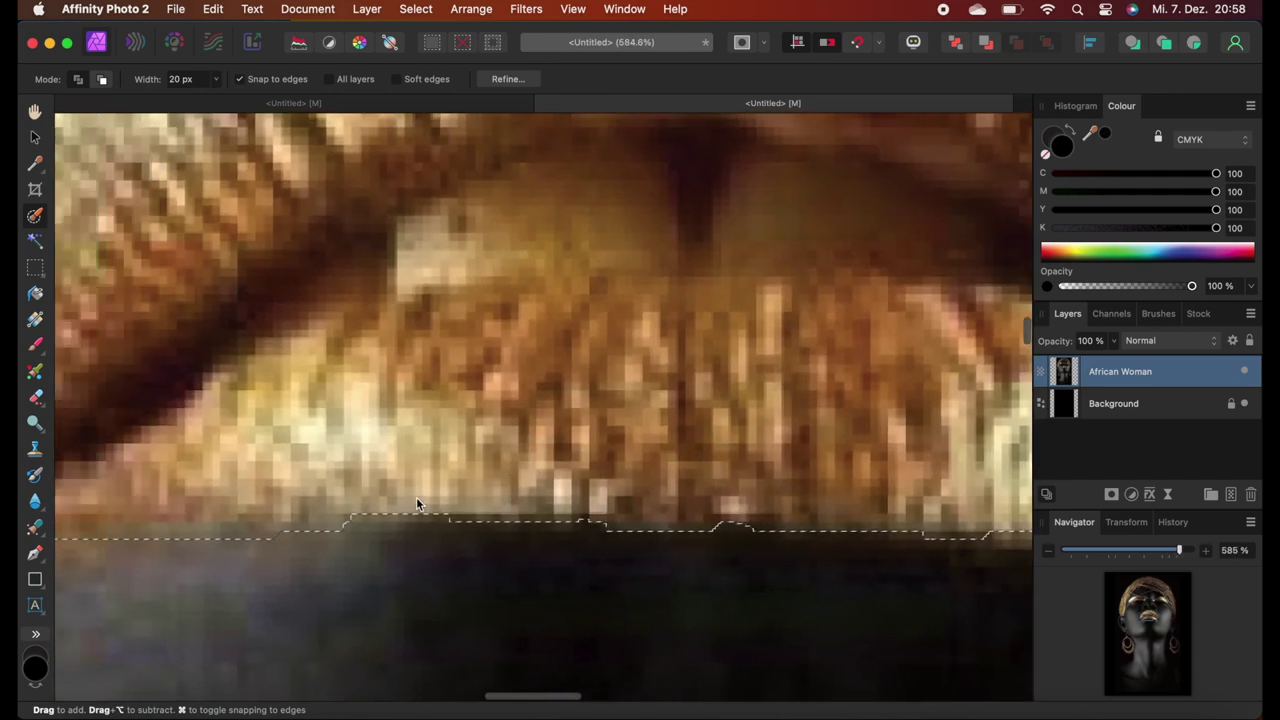
scroll(416, 497, left, 5)
drag(443, 471, 441, 497)
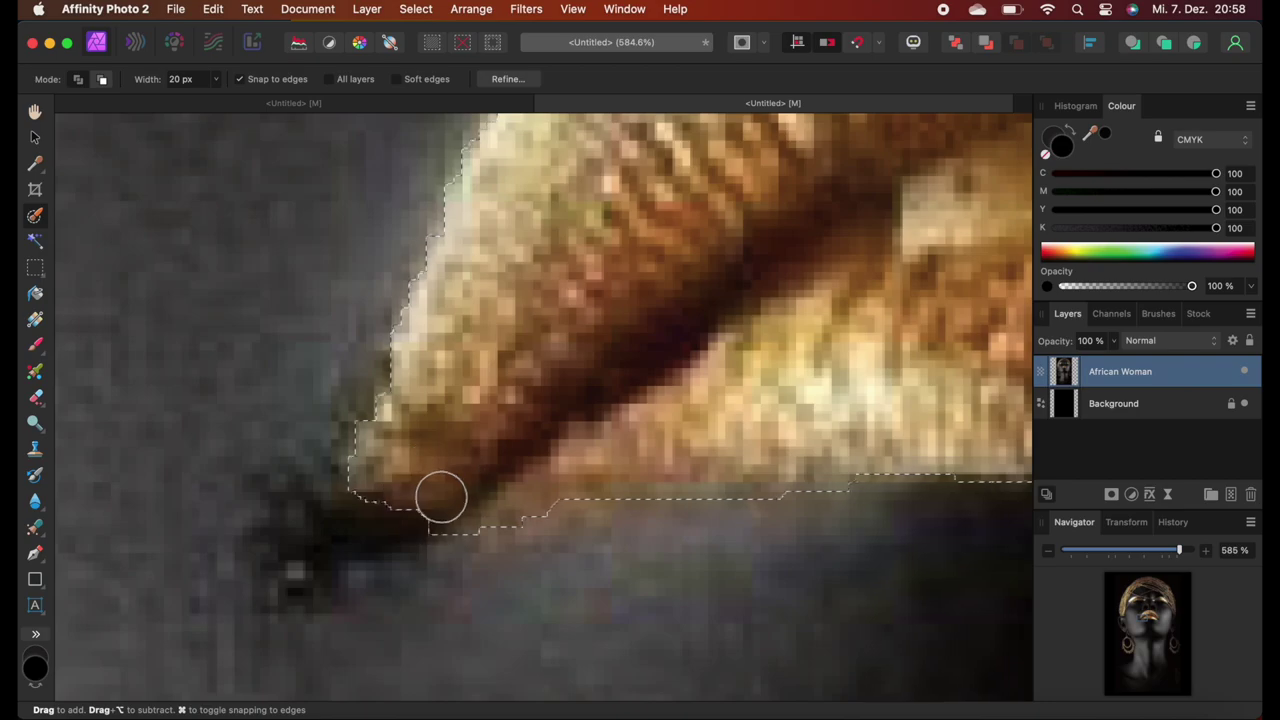
scroll(441, 497, down, 3)
scroll(441, 497, up, 5)
drag(543, 294, 708, 283)
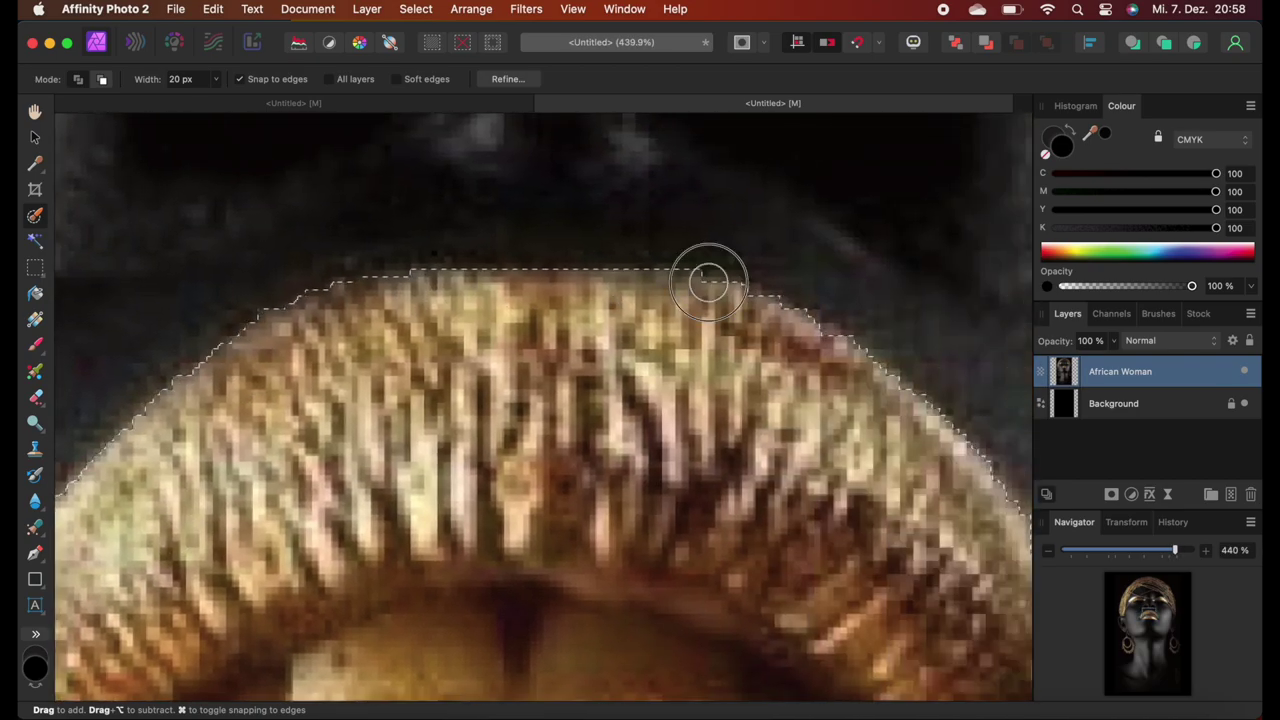
scroll(669, 514, down, 3)
scroll(669, 514, up, 6)
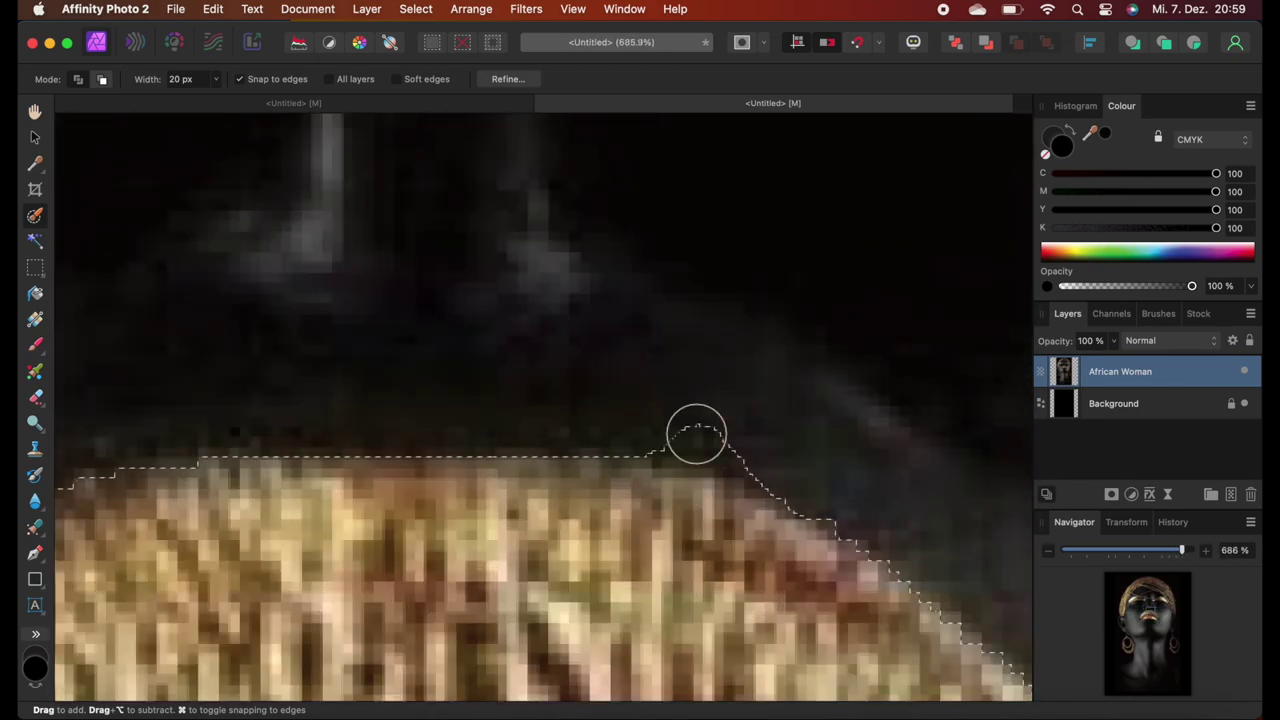
scroll(696, 434, down, 10)
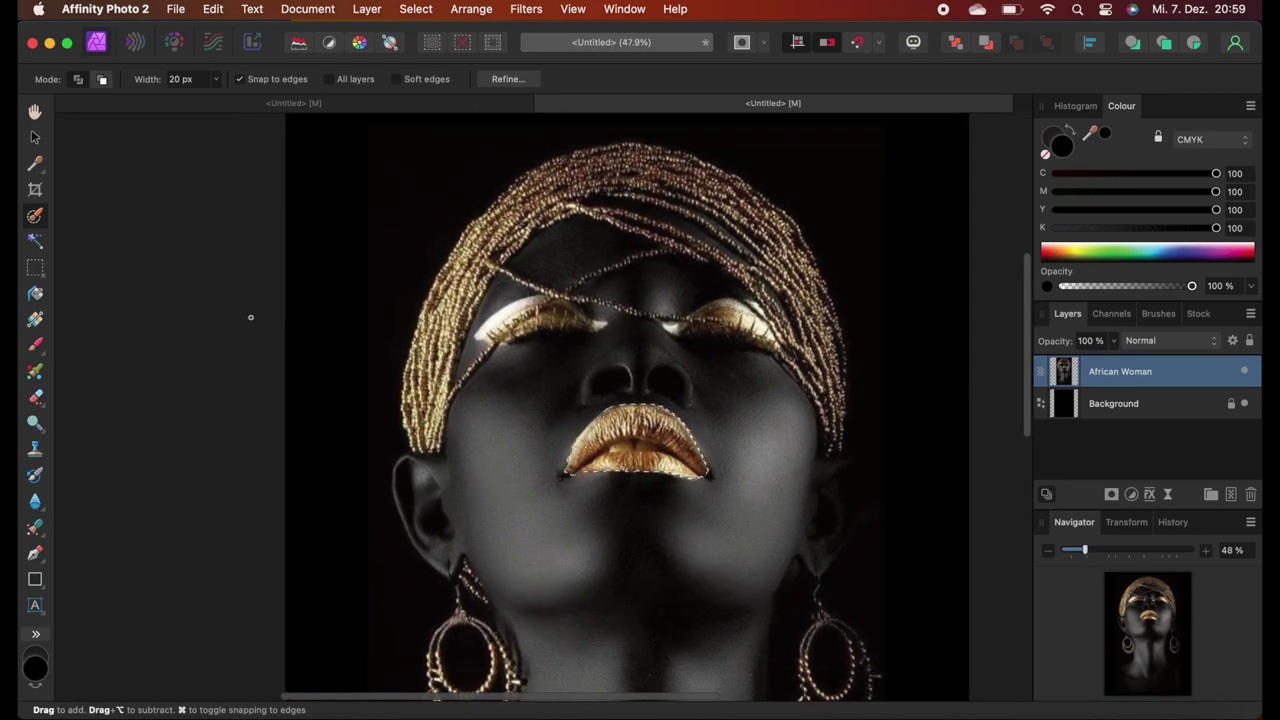
Copy the selected lips onto a new layer named Lips.
key(v)
scroll(255, 340, right, 3)
scroll(255, 340, down, 2)
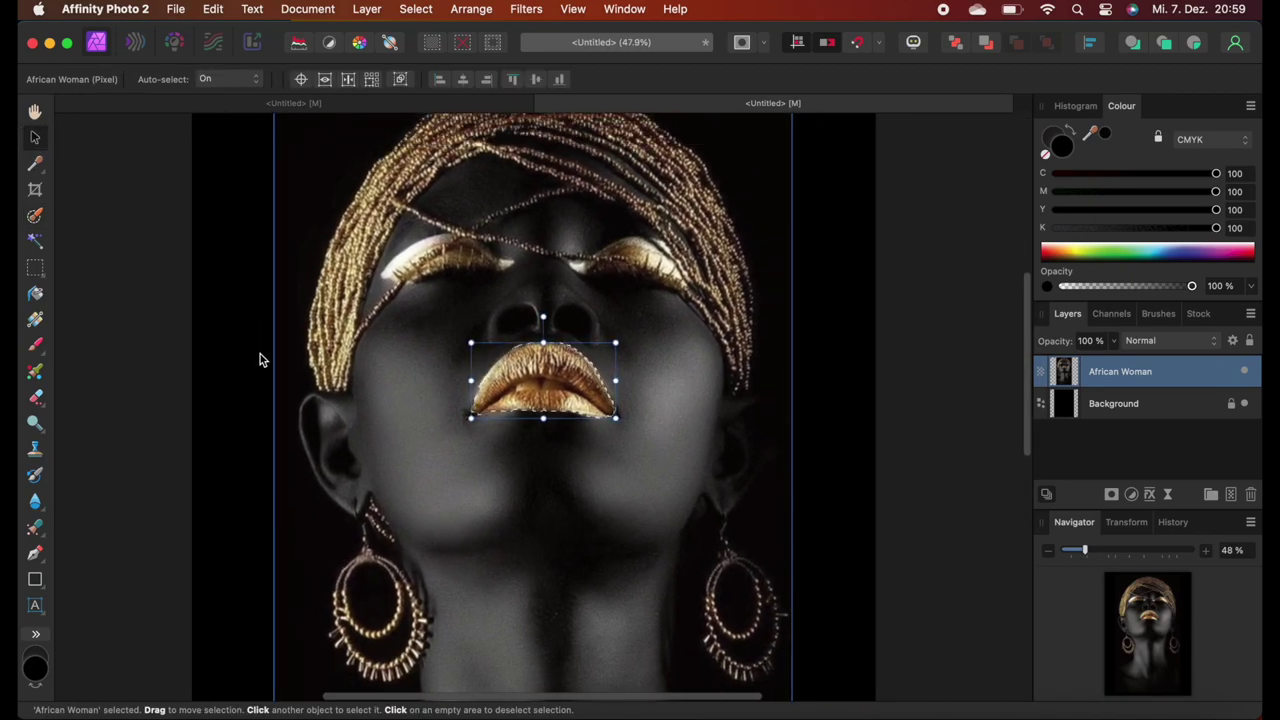
key(super+j)
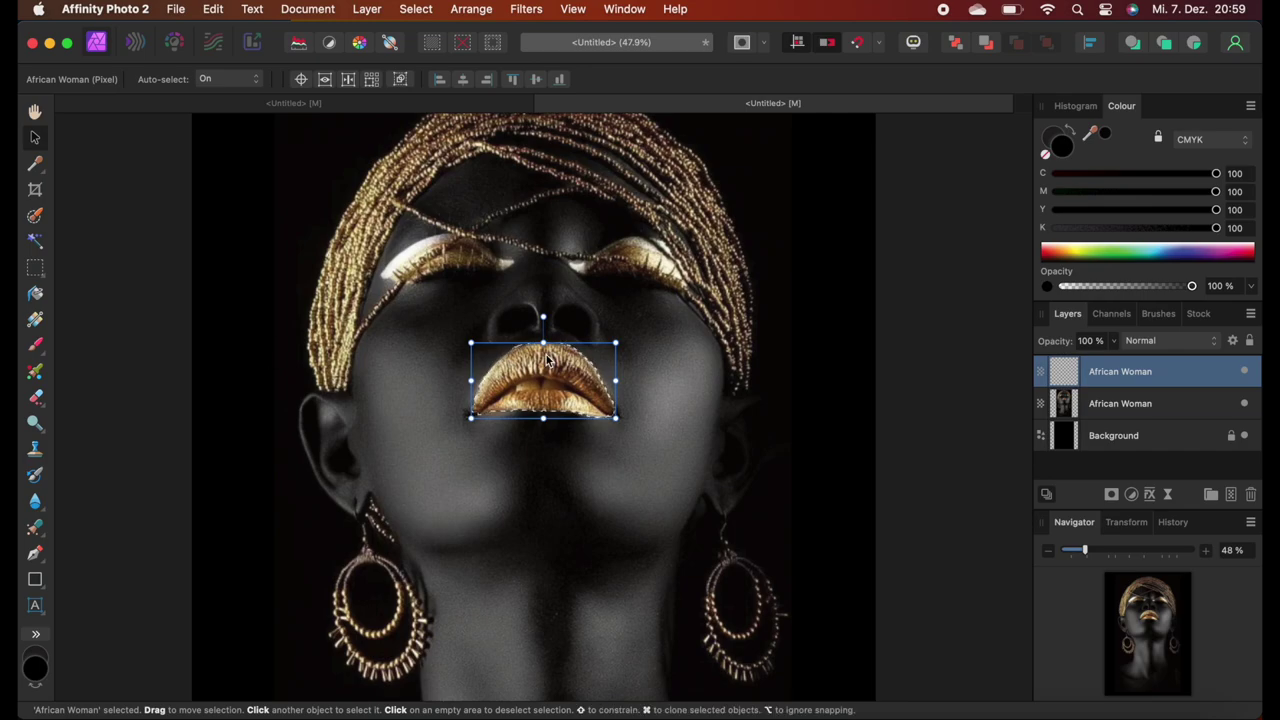
double_click(1125, 372)
key(Escape)
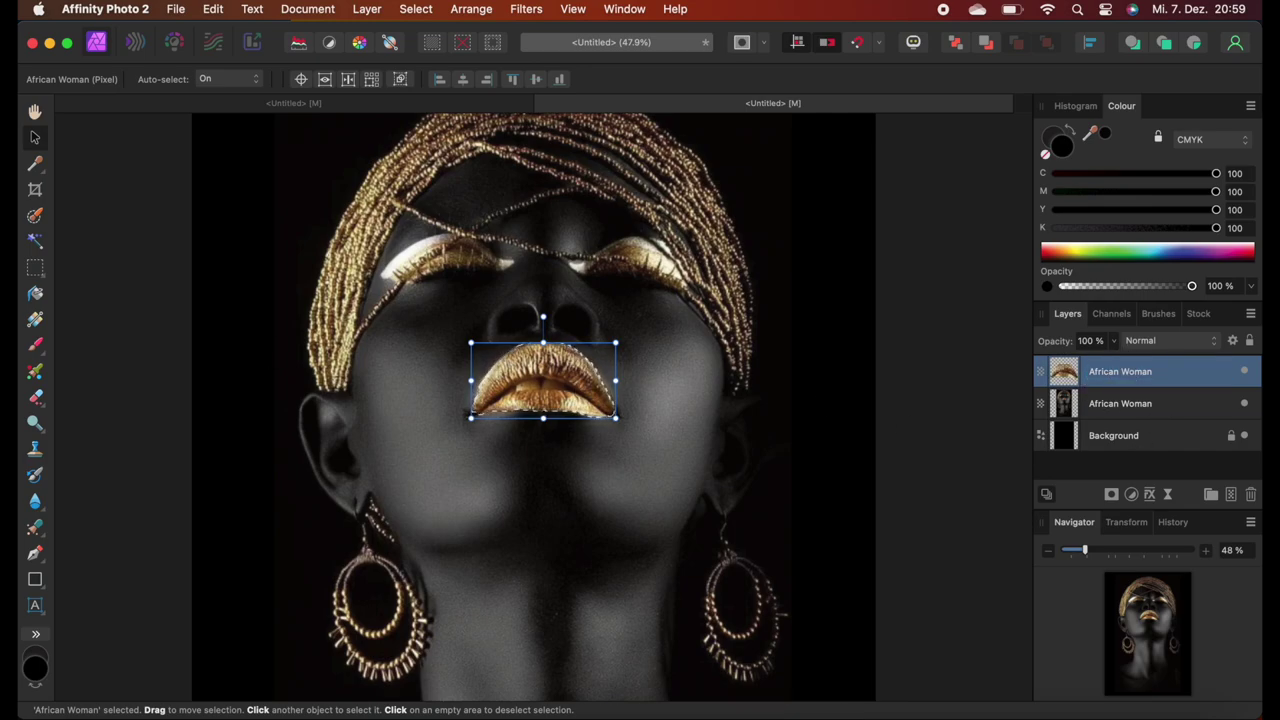
double_click(1119, 370)
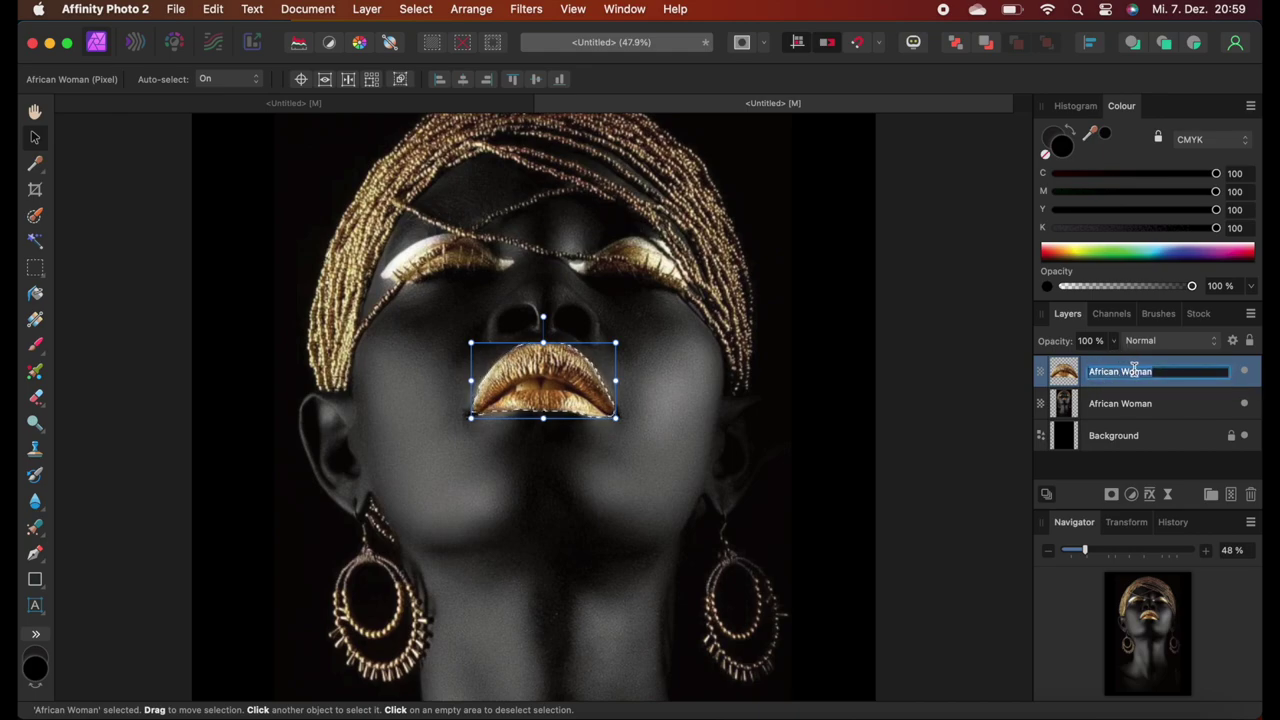
text(Lips)
click(1121, 404)
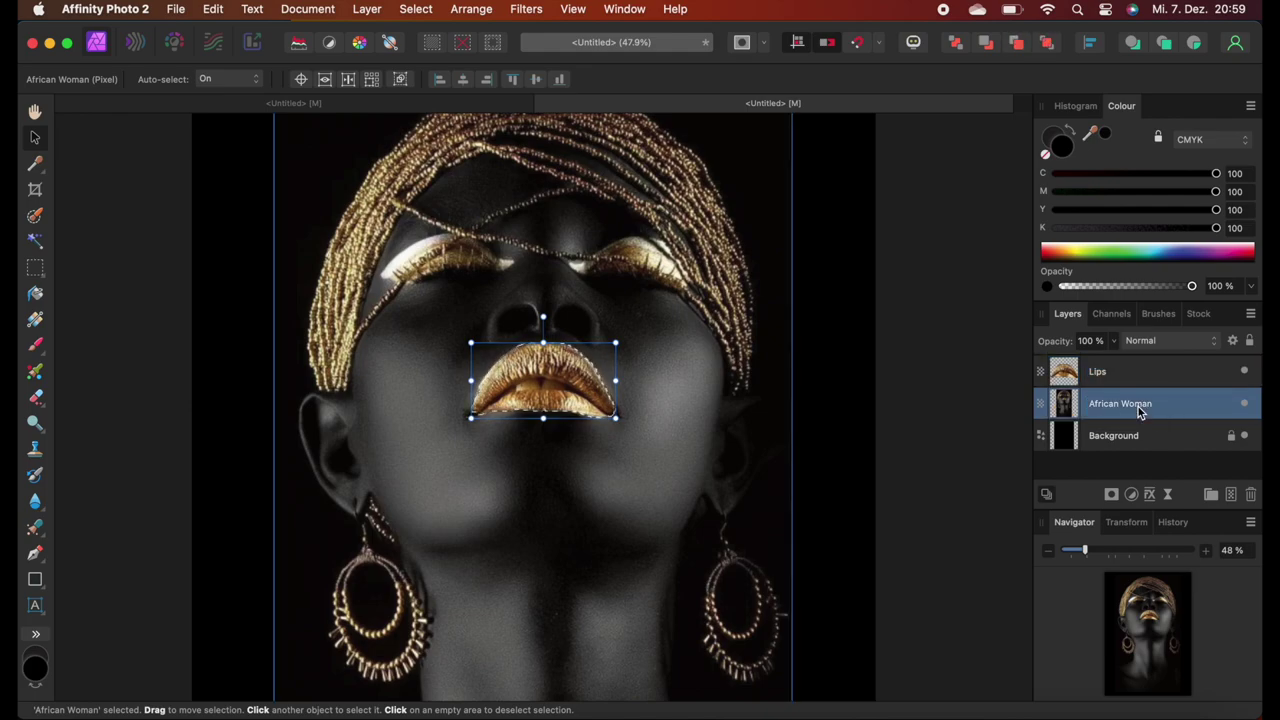
Cut the lip area out of the African Woman layer, deselect, and show the Lips layer.
key(BackSpace)
click(1245, 403)
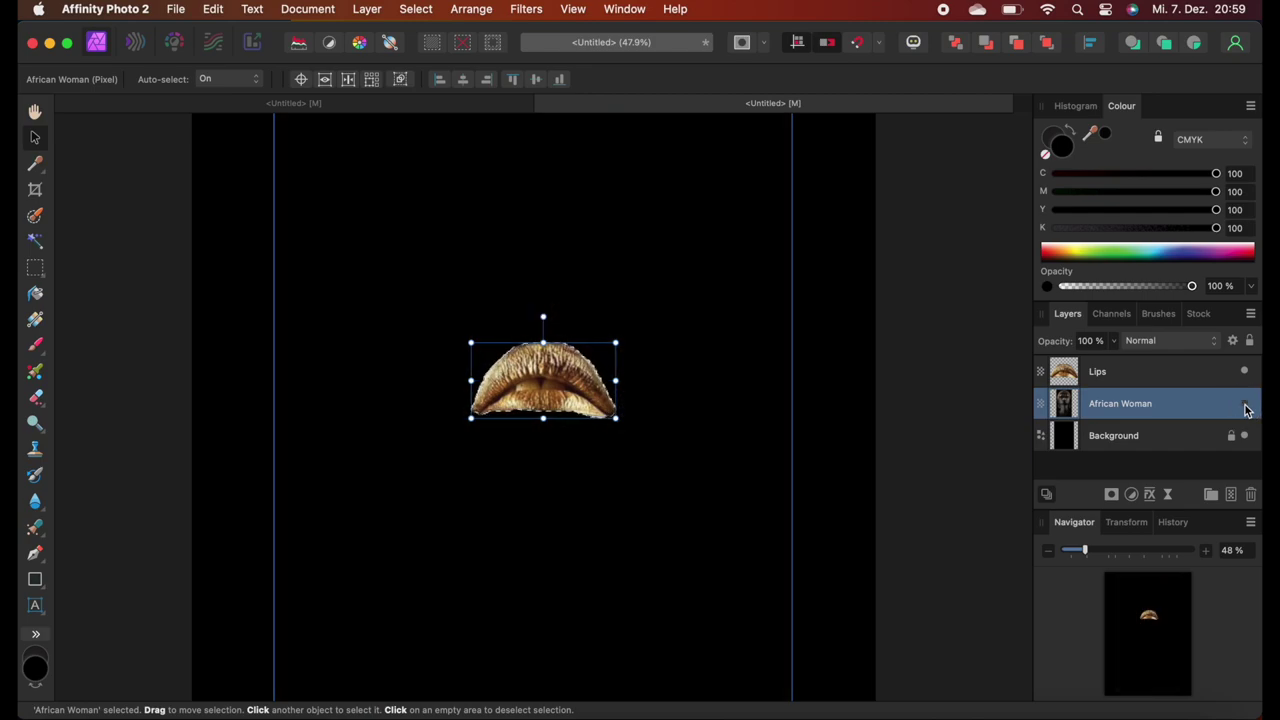
click(1245, 403)
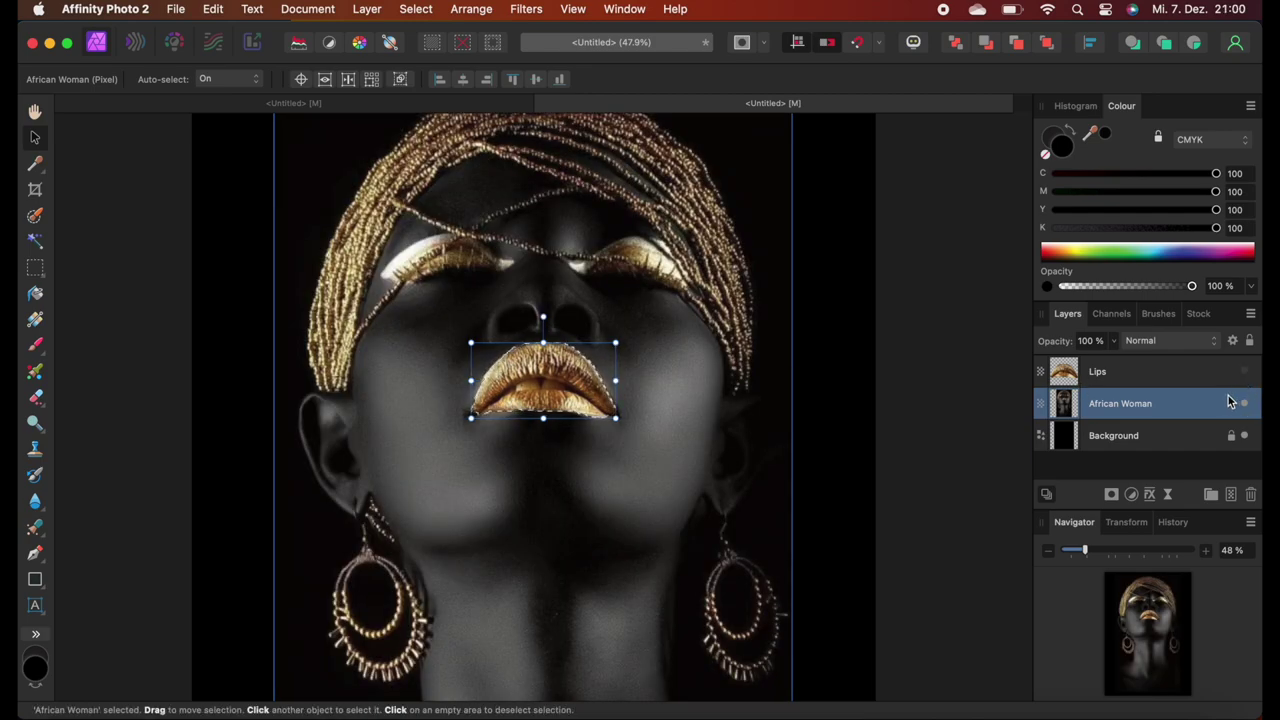
key(BackSpace)
key(super+d)
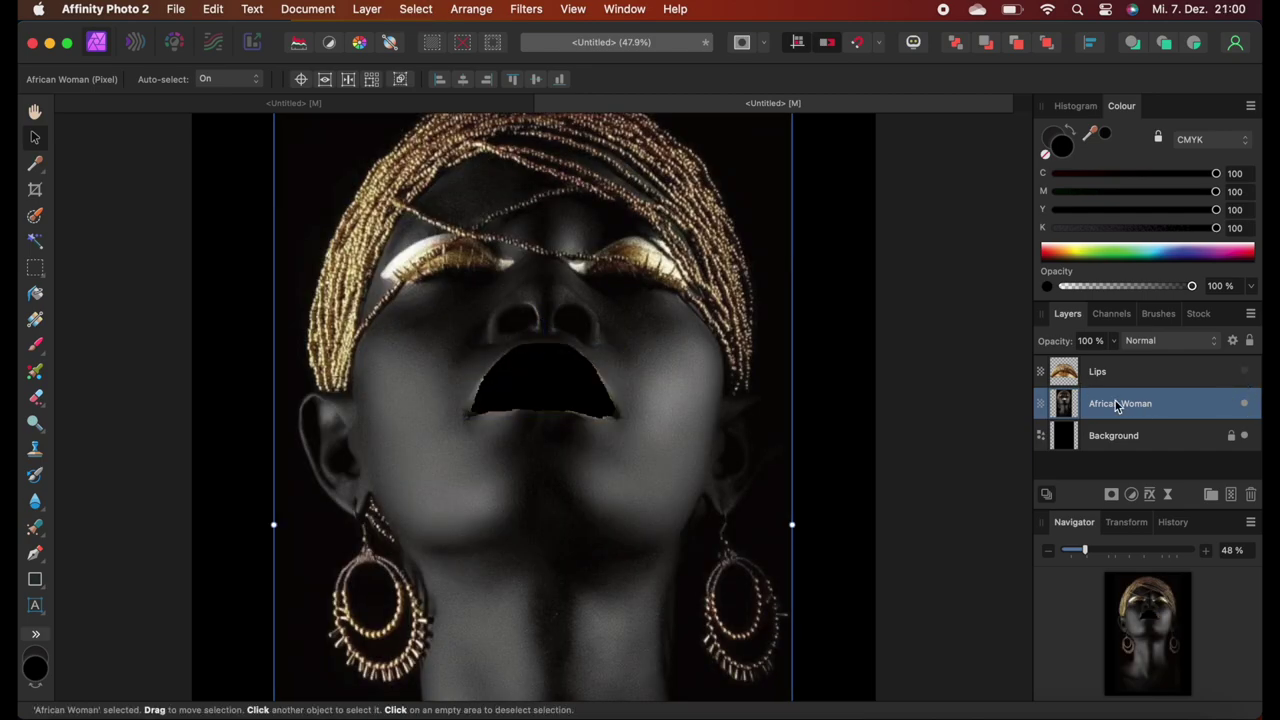
scroll(635, 390, down, 3)
click(1245, 371)
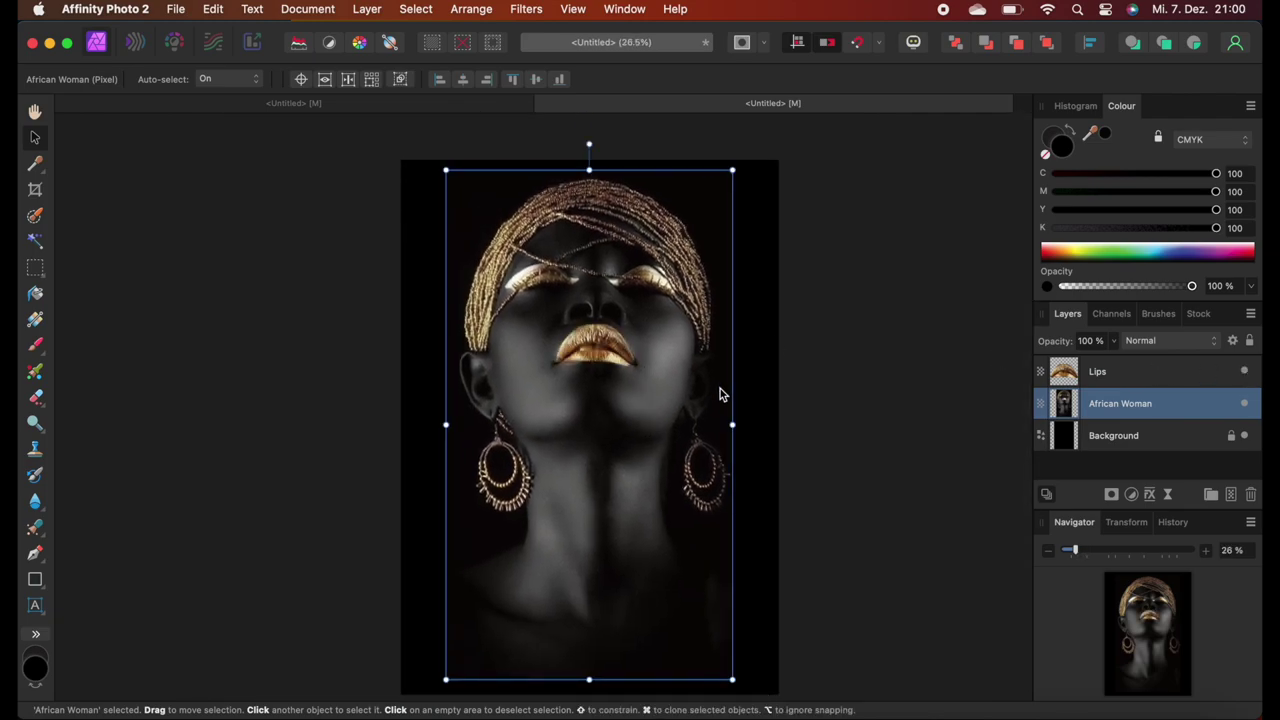
click(1097, 371)
scroll(643, 334, up, 8)
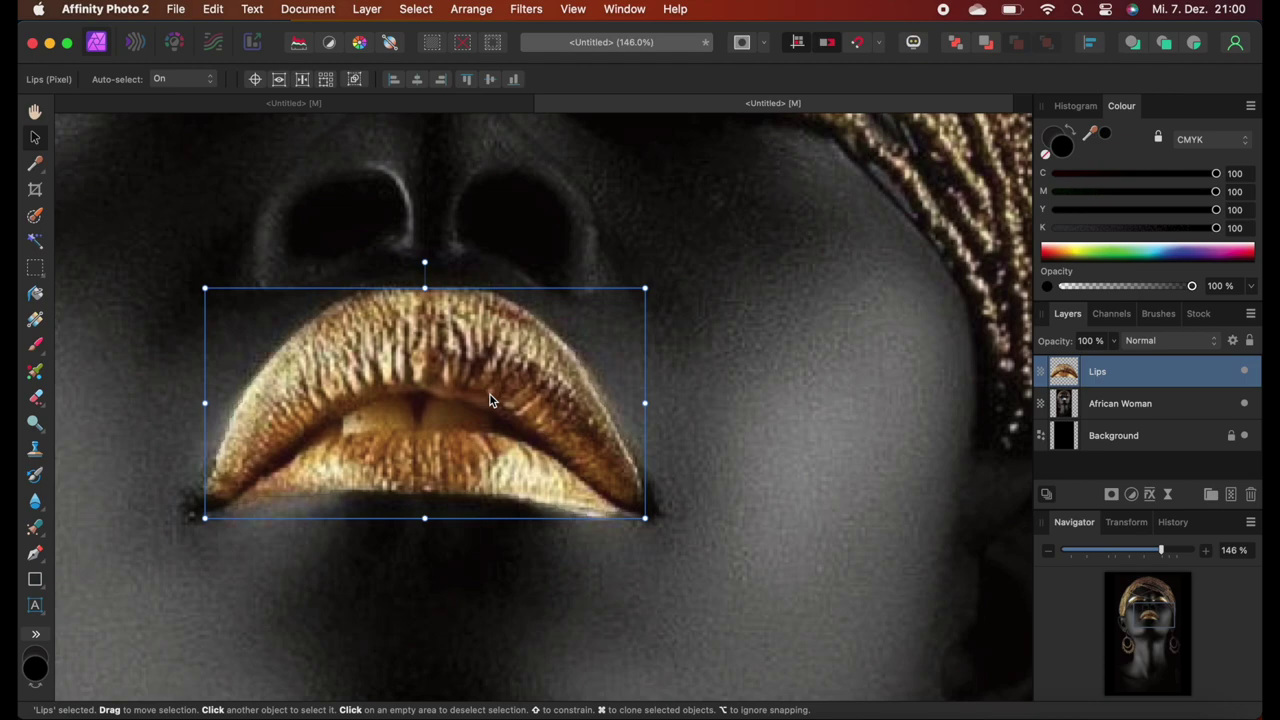
Add a Brightness / Contrast adjustment with contrast at 93%, then select it together with Lips.
scroll(489, 400, left, 2)
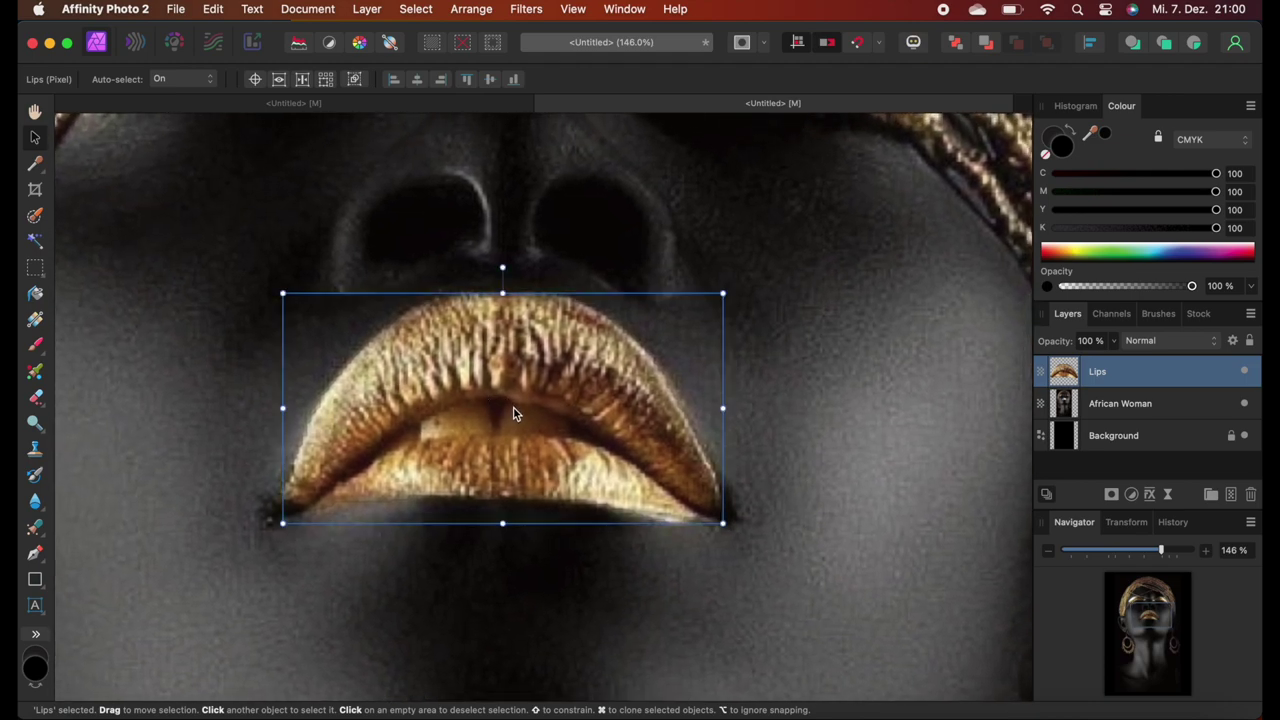
scroll(532, 417, down, 4)
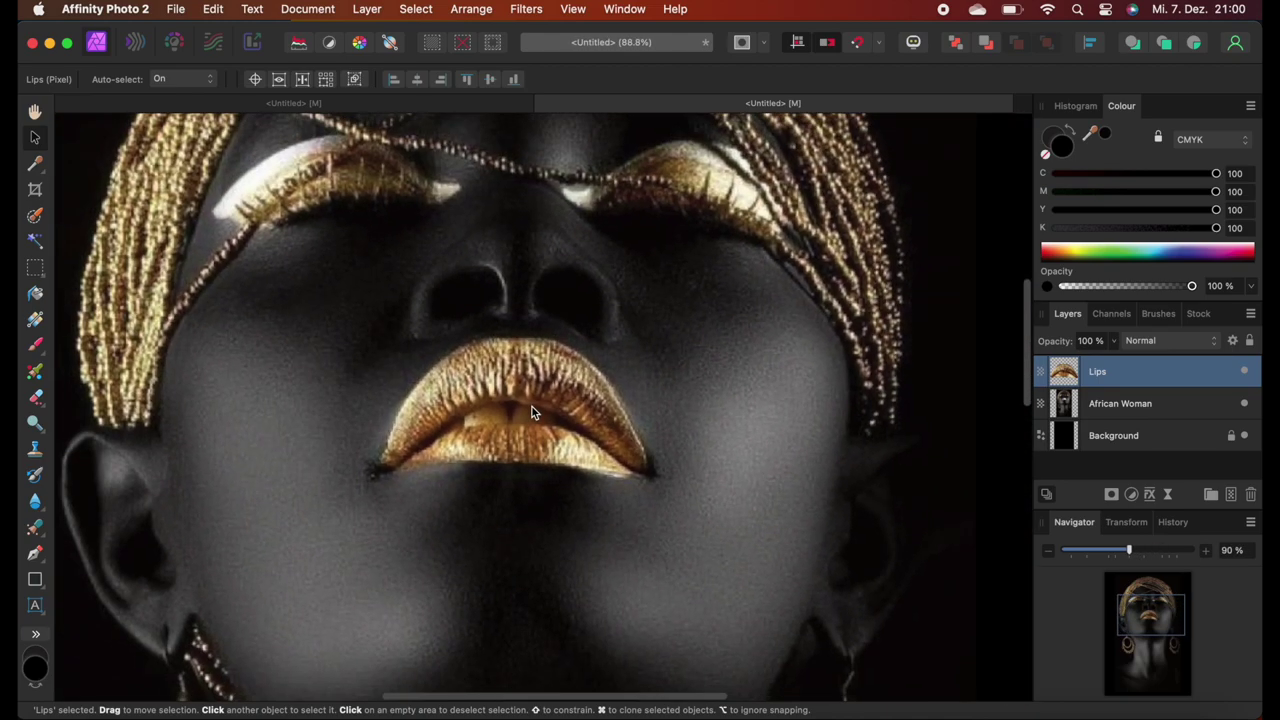
scroll(682, 390, down, 3)
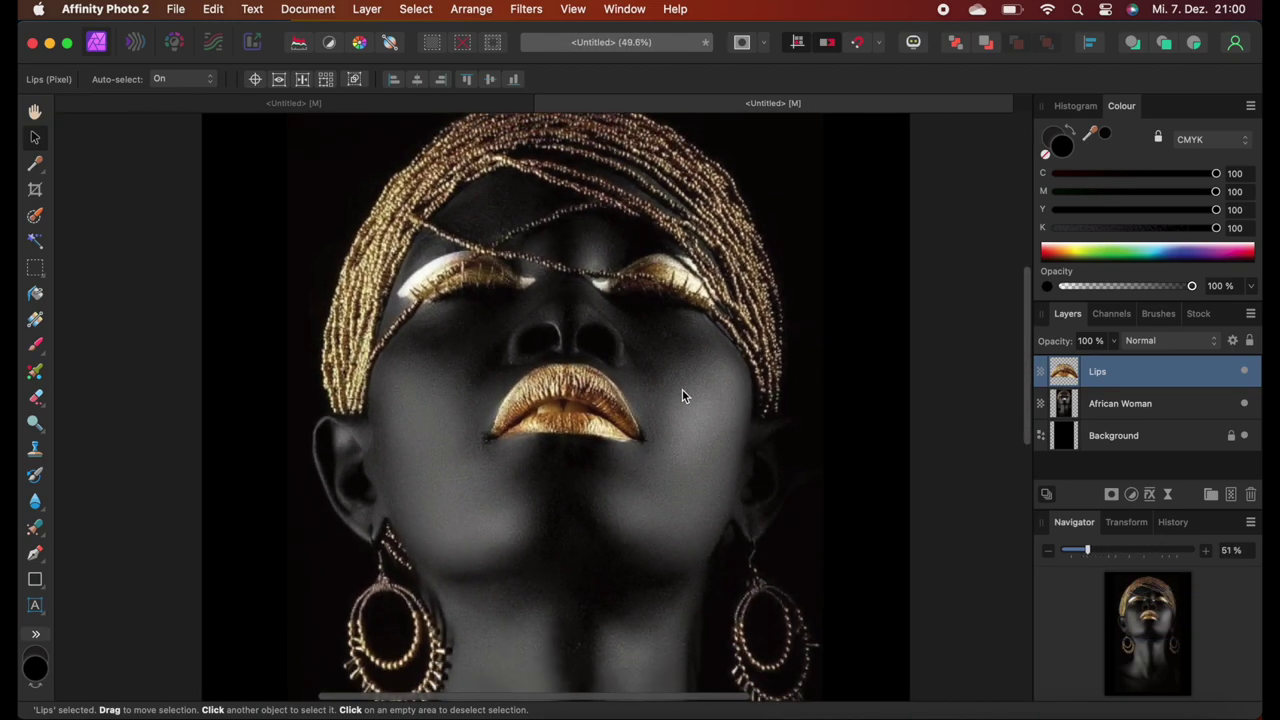
scroll(682, 395, down, 1)
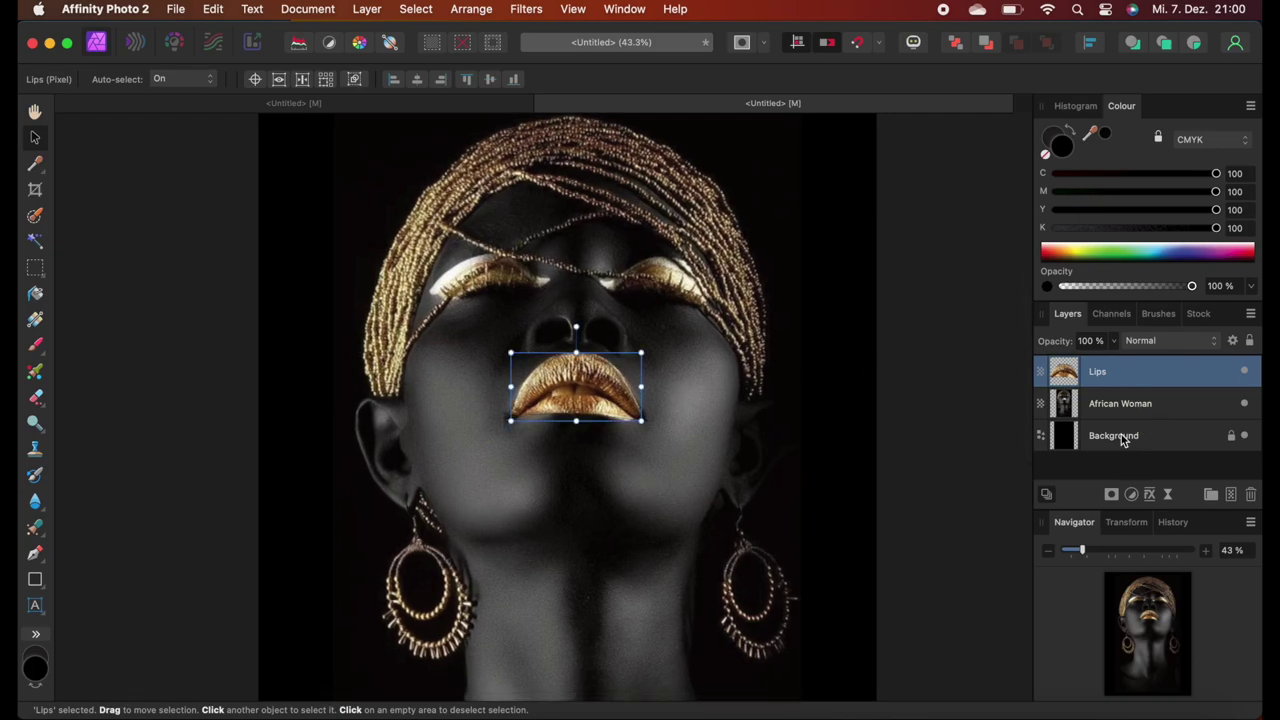
click(1133, 495)
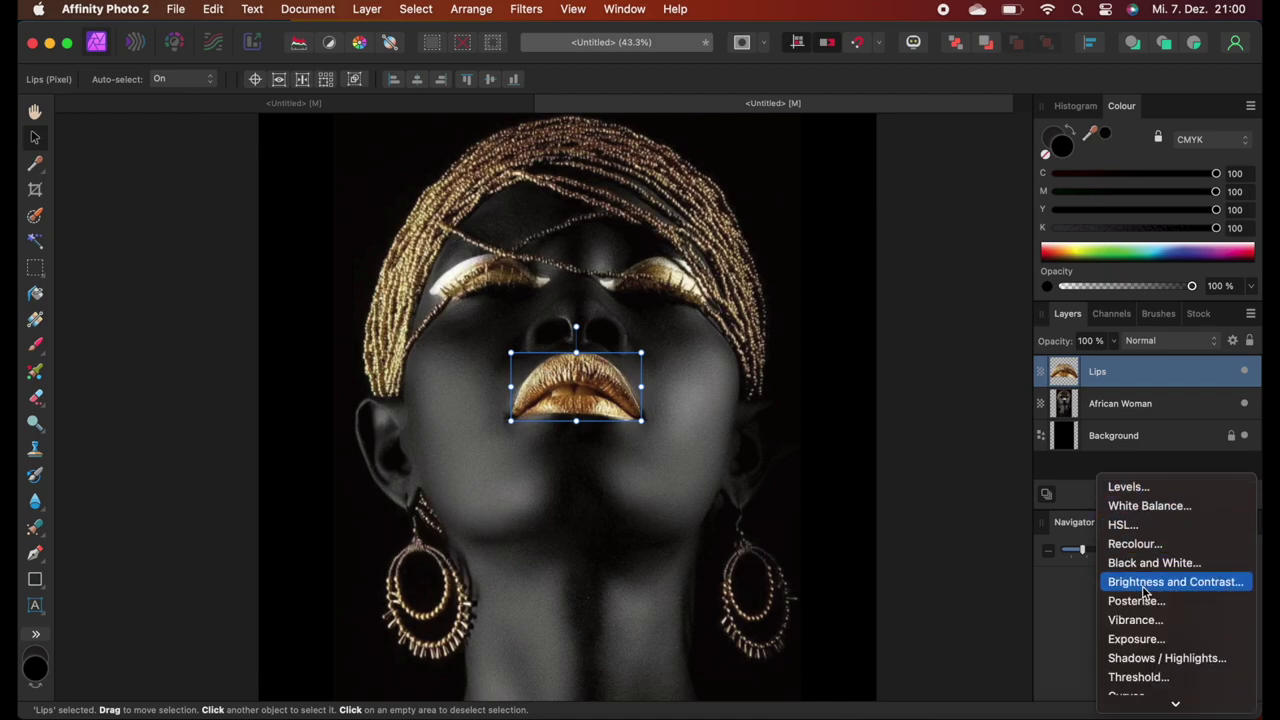
scroll(1145, 592, down, 2)
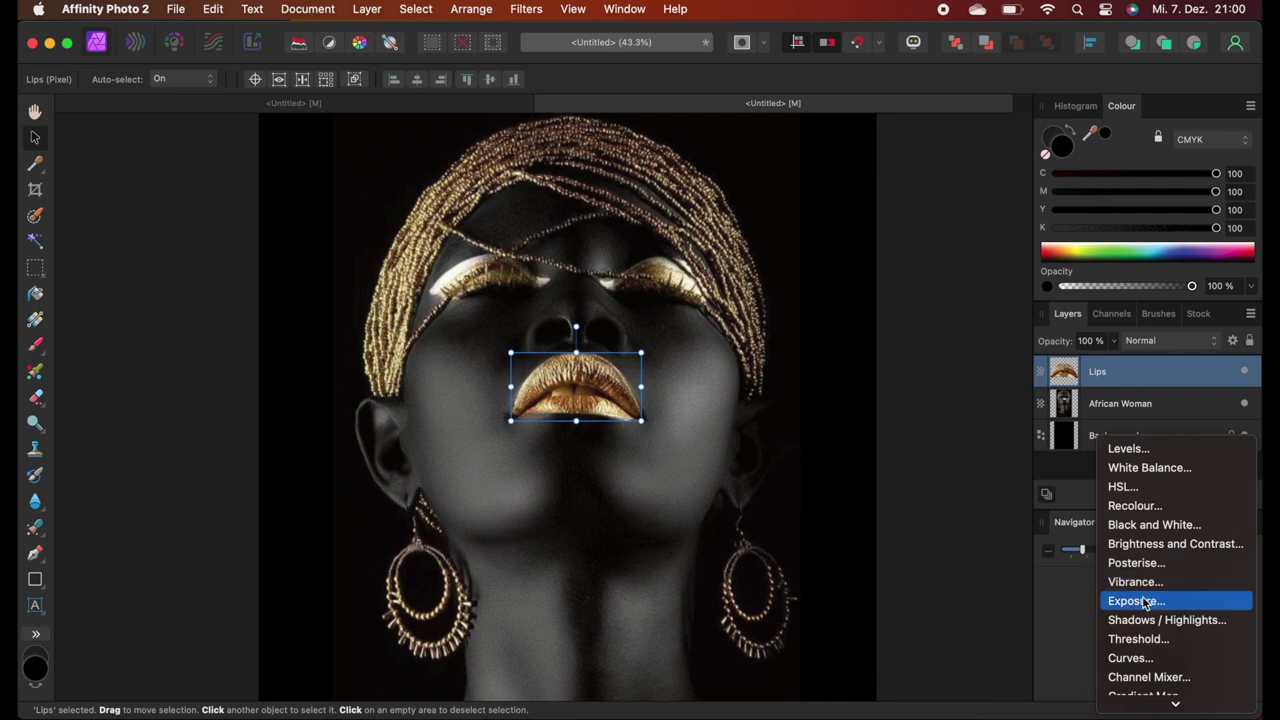
click(1161, 551)
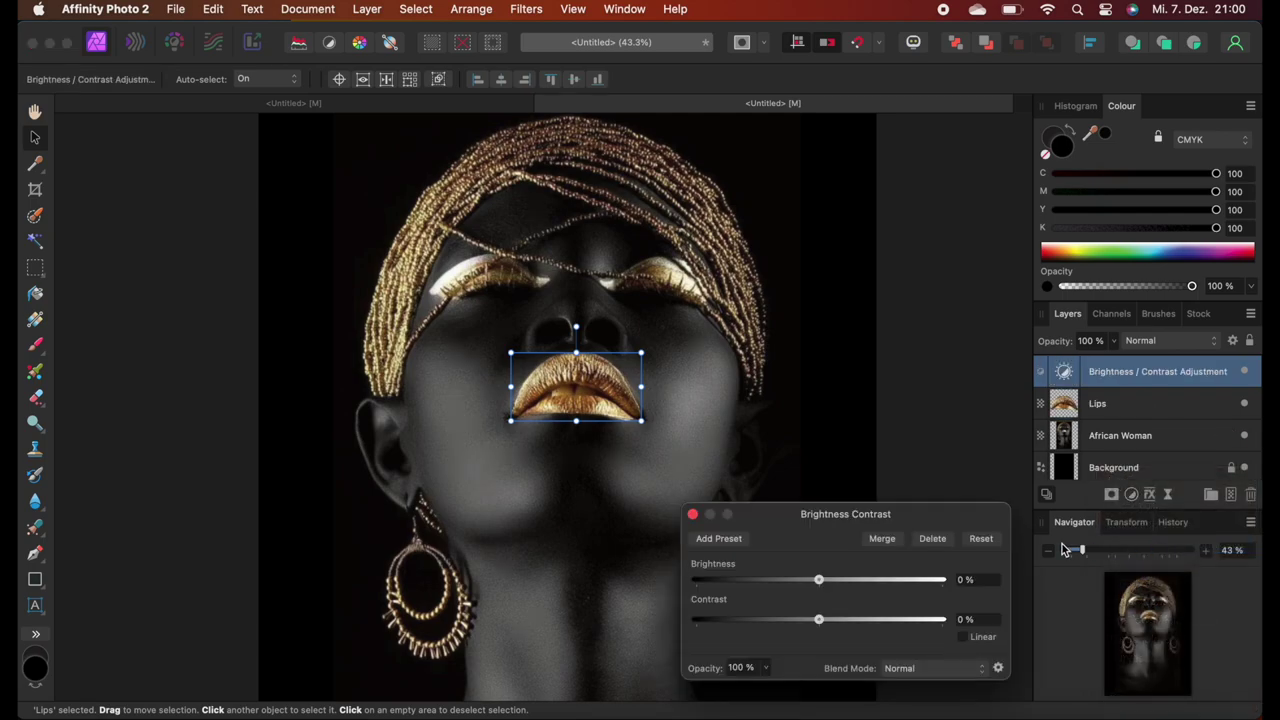
drag(829, 619, 934, 624)
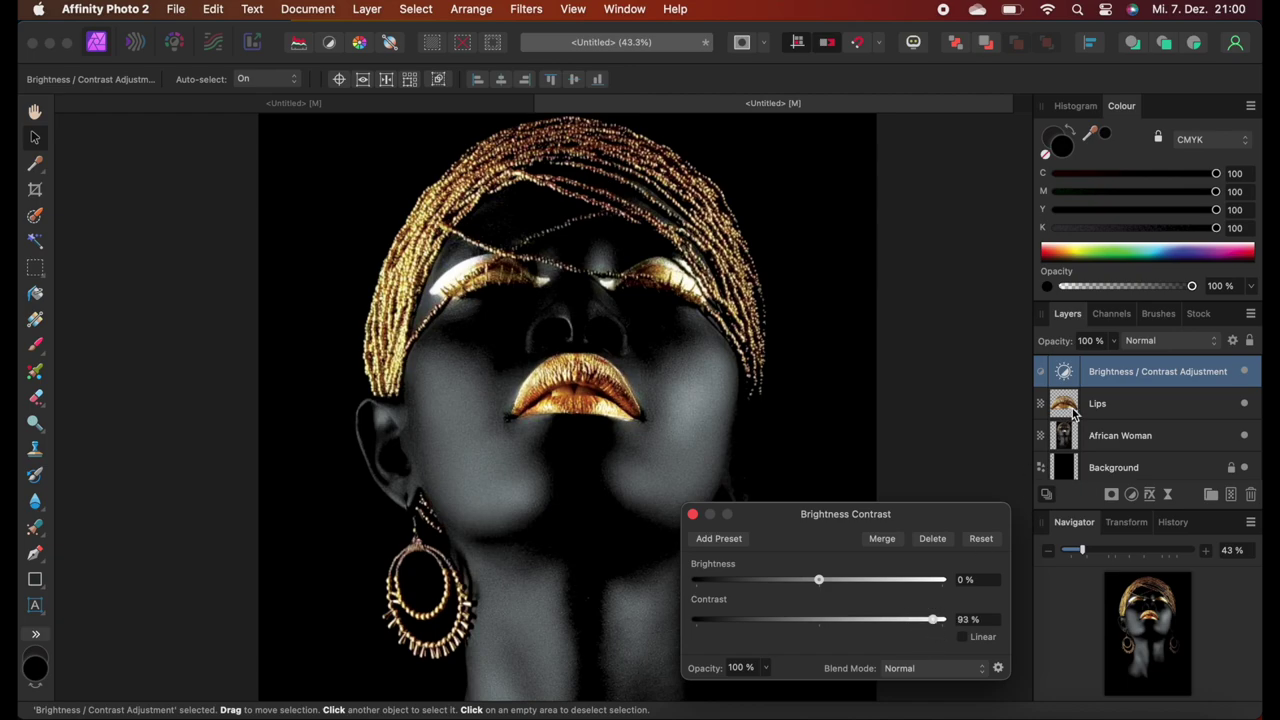
click(694, 516)
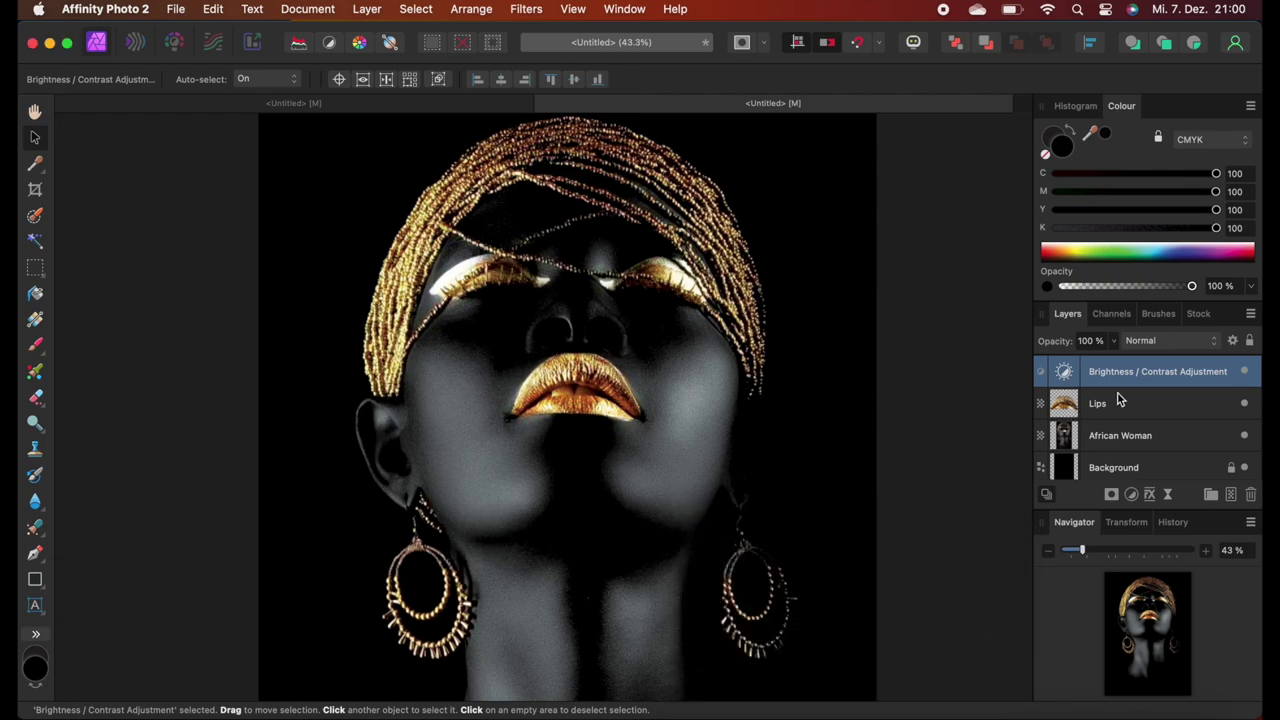
click(1119, 402)
shift+click(1125, 381)
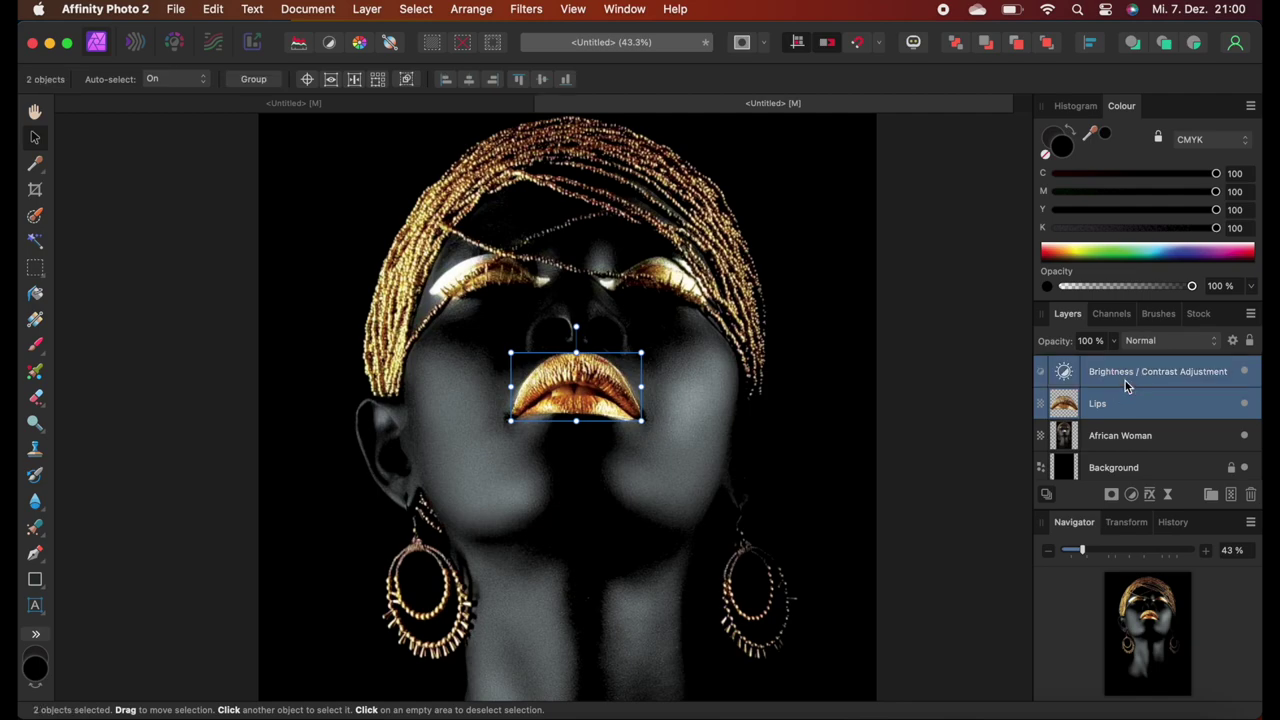
Group Lips with the Brightness / Contrast adjustment and add a Black & White adjustment.
right_click(1124, 379)
click(1075, 648)
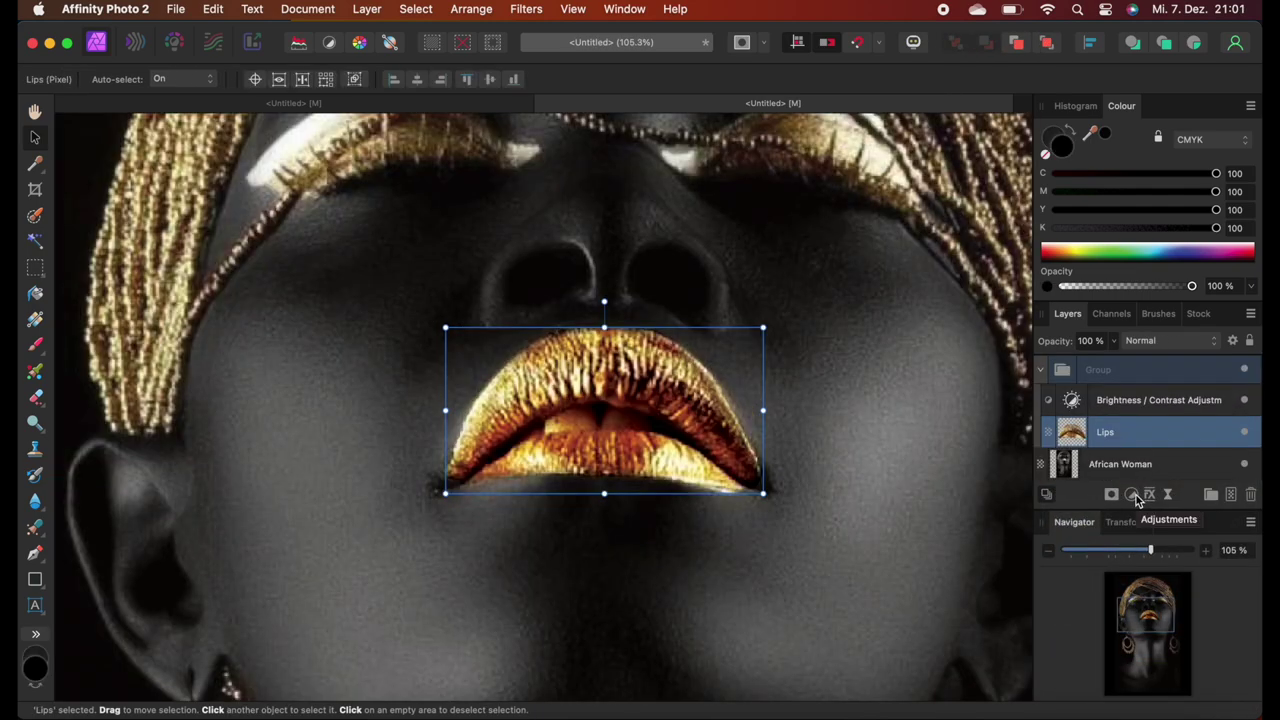
click(1131, 494)
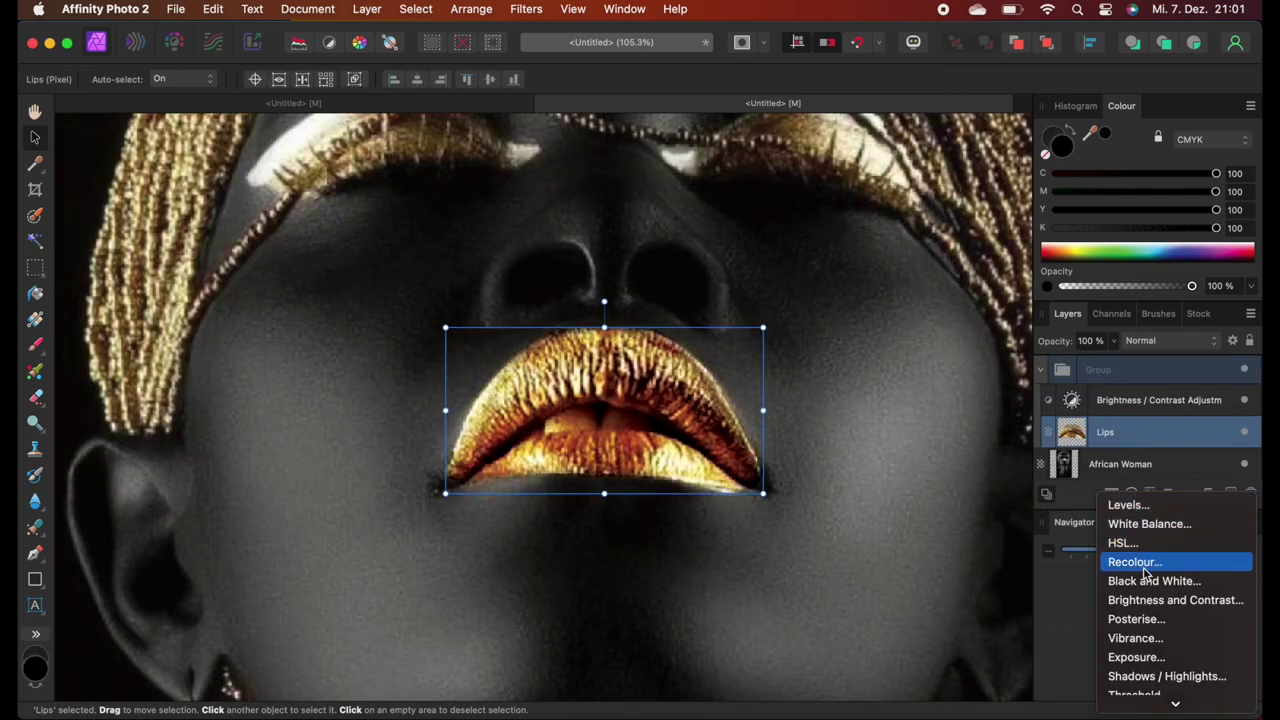
click(1147, 582)
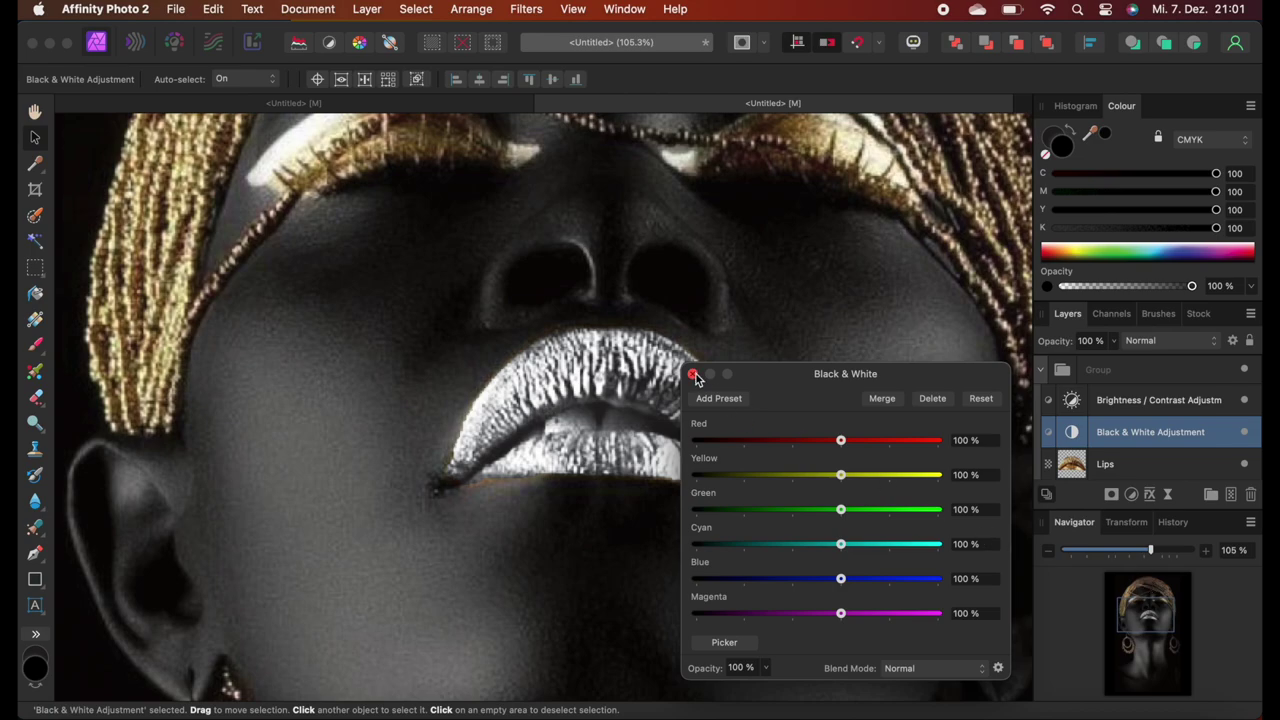
click(693, 375)
Hide the African Woman and Background layers to isolate the lips.
scroll(1200, 440, down, 2)
click(1246, 461)
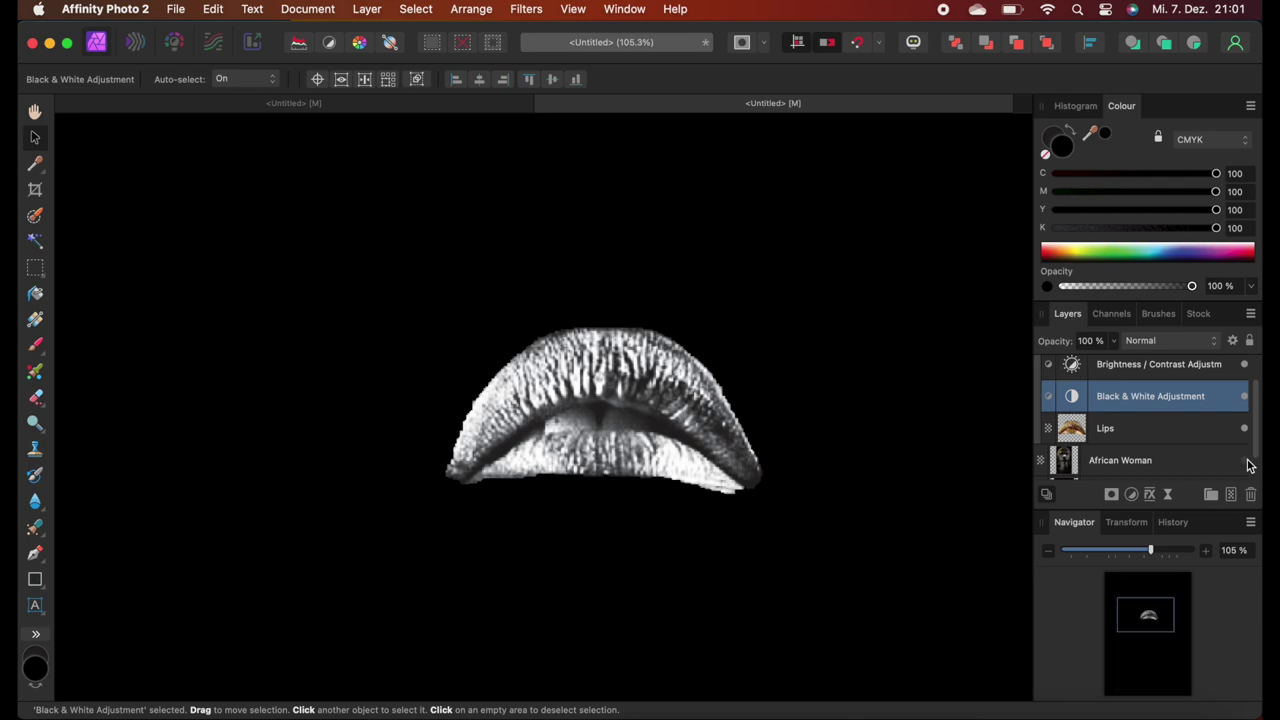
scroll(1168, 432, down, 1)
click(1242, 466)
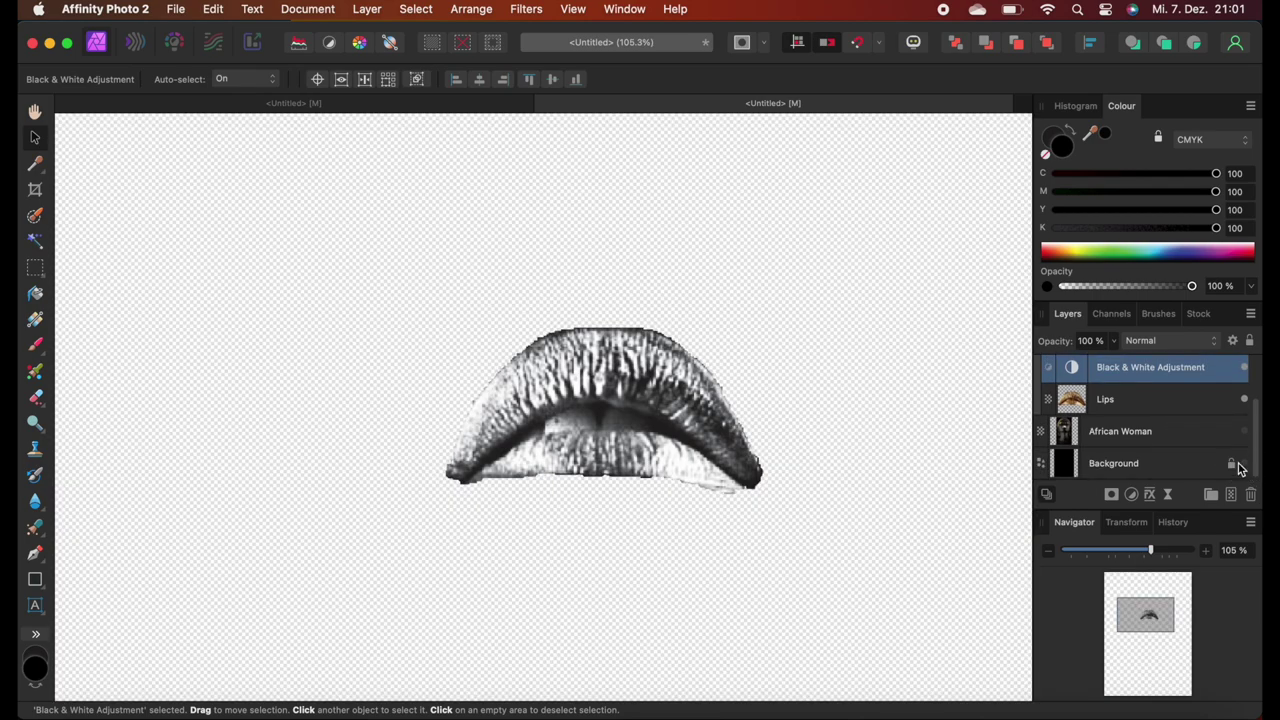
scroll(1146, 406, up, 2)
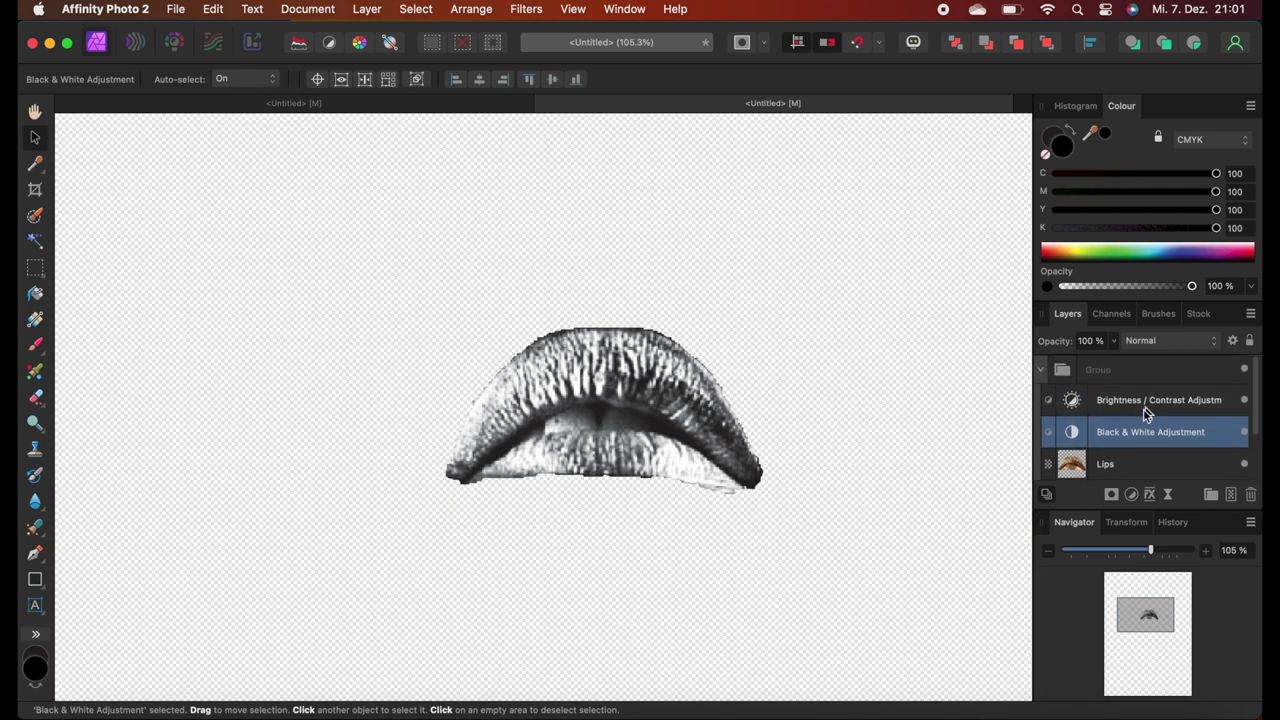
Merge the visible lips into a new Pixel layer with Merge Visible.
click(1118, 463)
right_click(1120, 462)
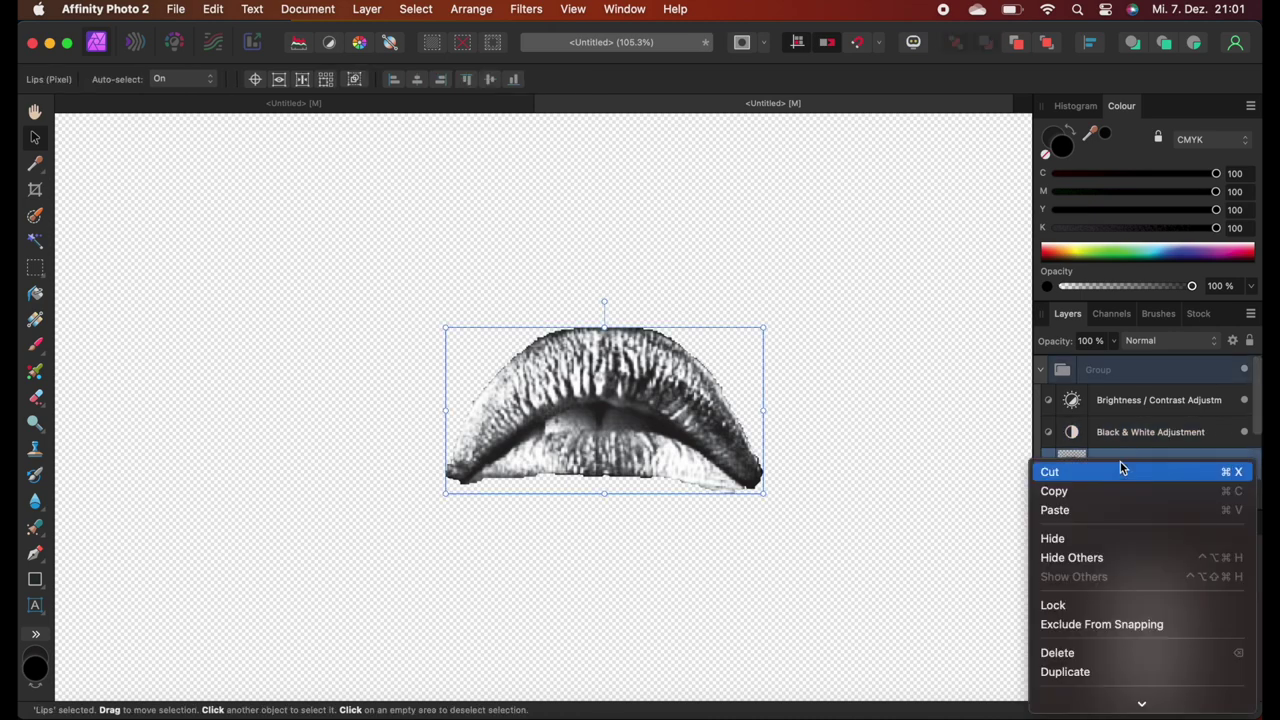
scroll(1126, 588, down, 1)
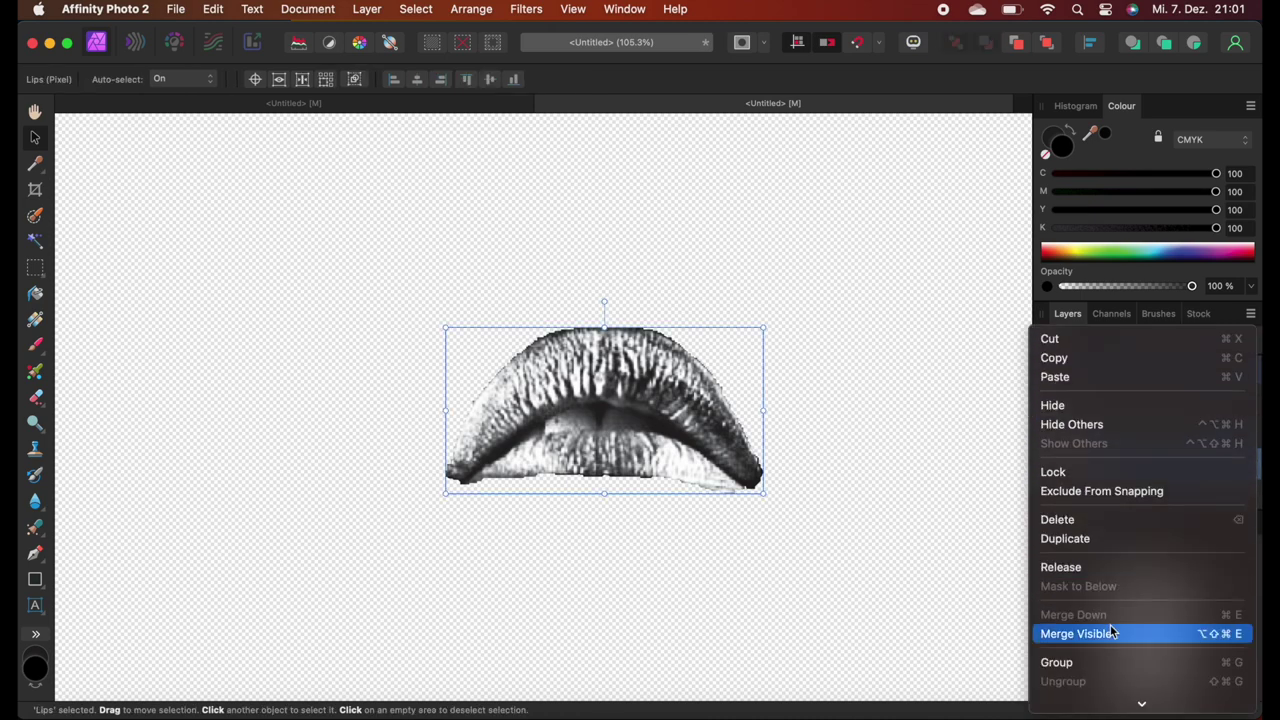
click(1112, 635)
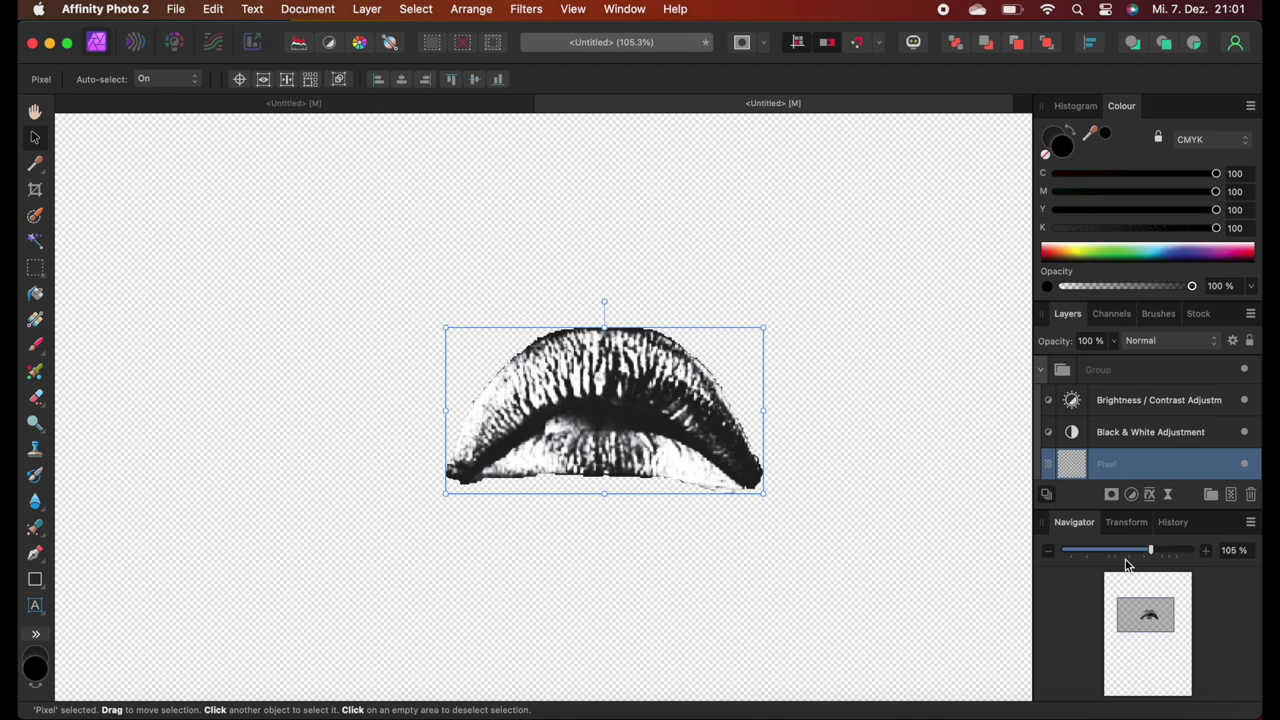
click(1159, 400)
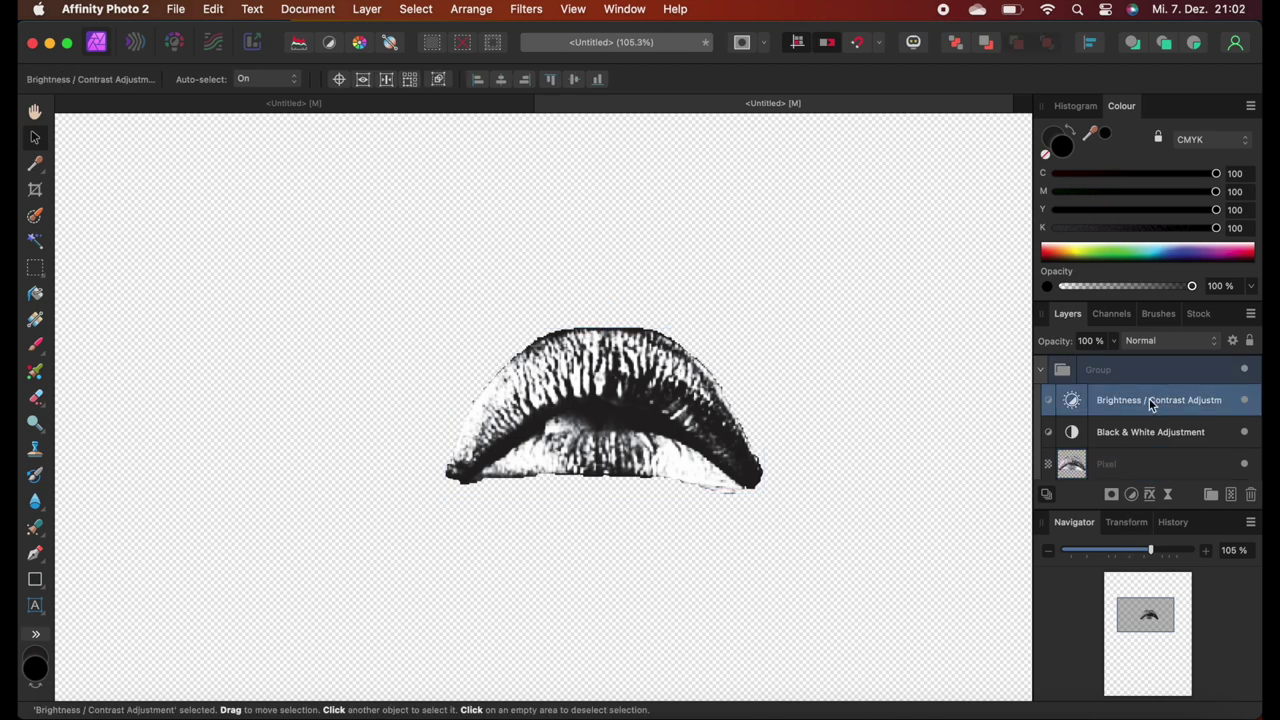
right_click(1150, 403)
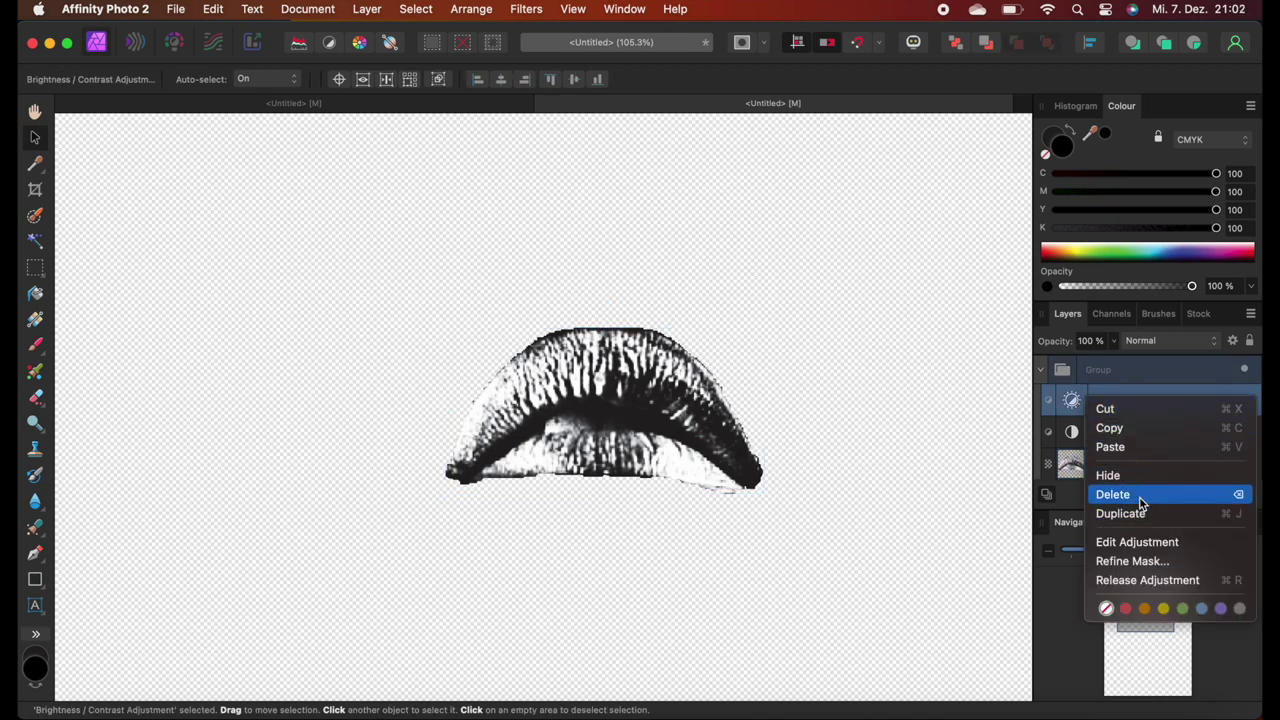
Delete the Brightness / Contrast and Black & White adjustment layers.
click(1140, 498)
right_click(1155, 402)
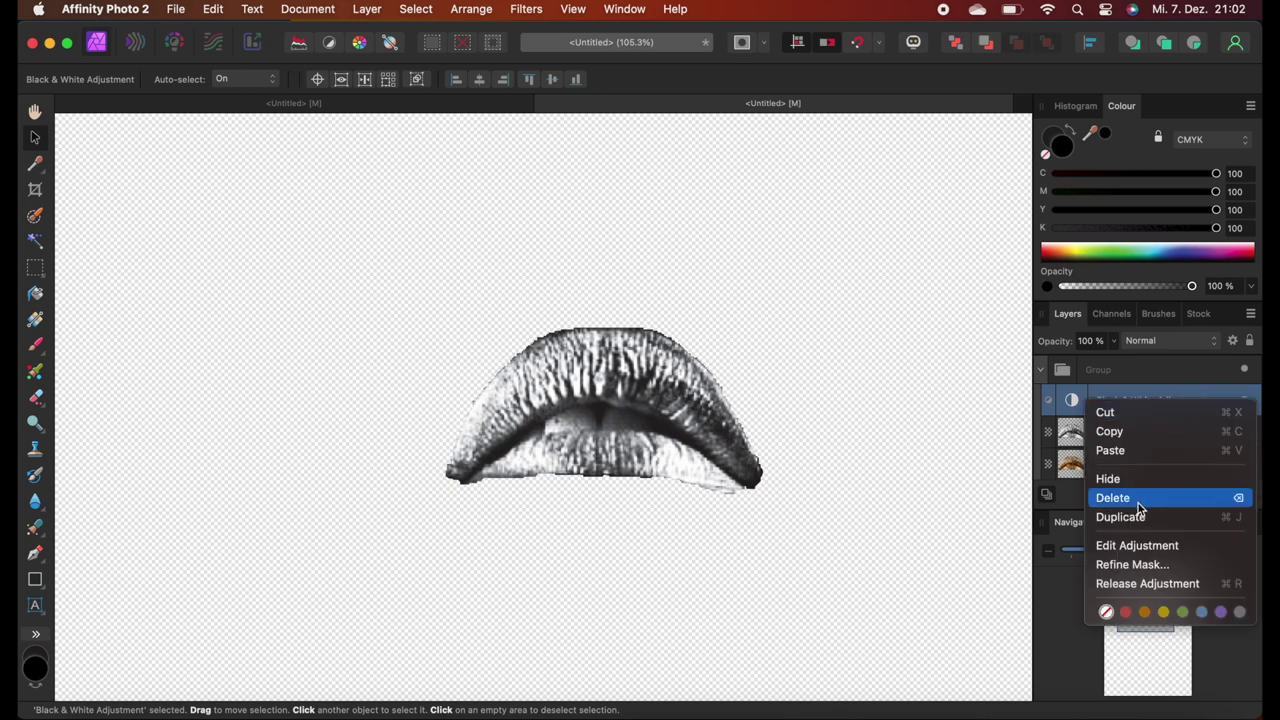
click(1135, 495)
click(1244, 400)
click(1244, 400)
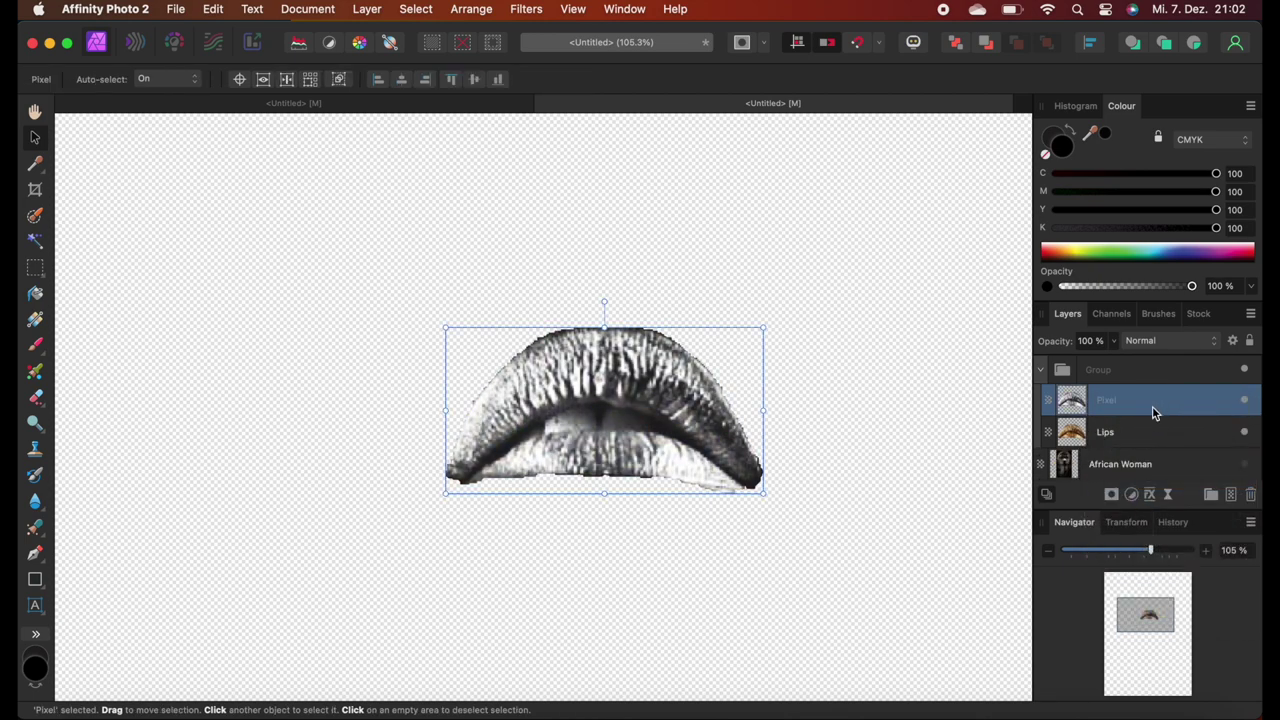
Apply a live Halftone filter to the lips with cell size 8,13 and 45° screen angle.
click(1167, 494)
scroll(1157, 630, down, 10)
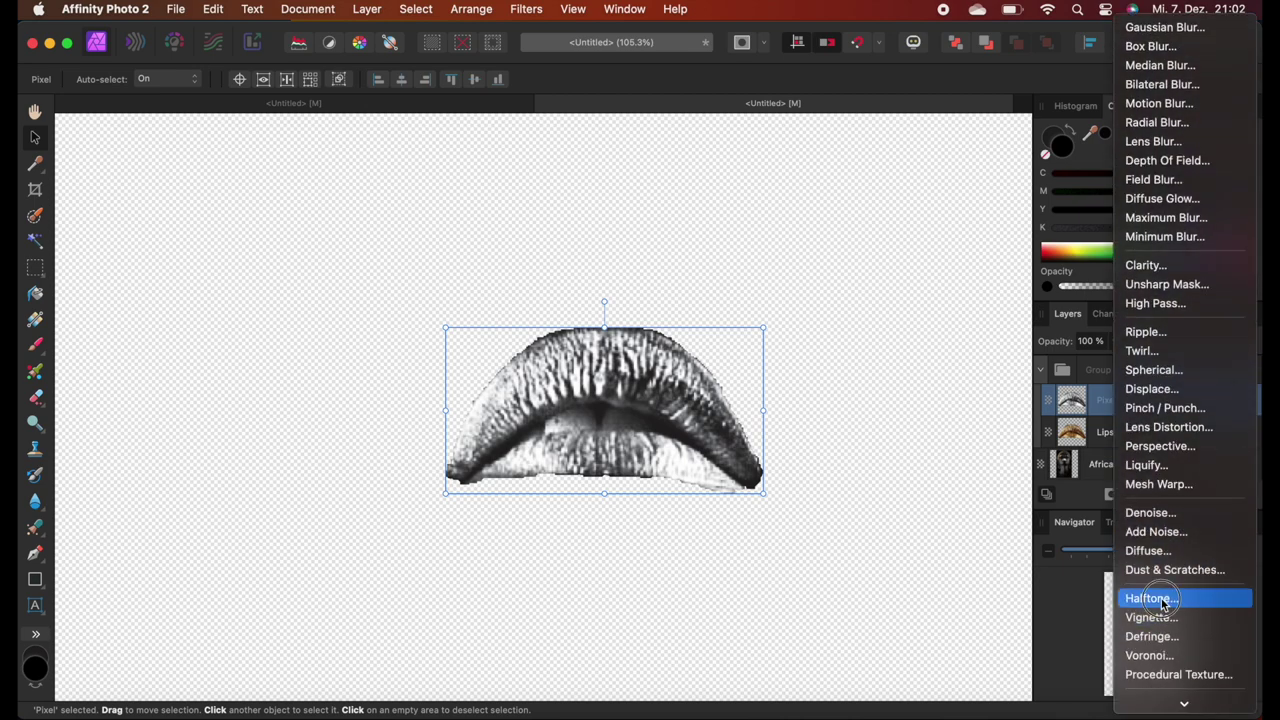
click(1155, 598)
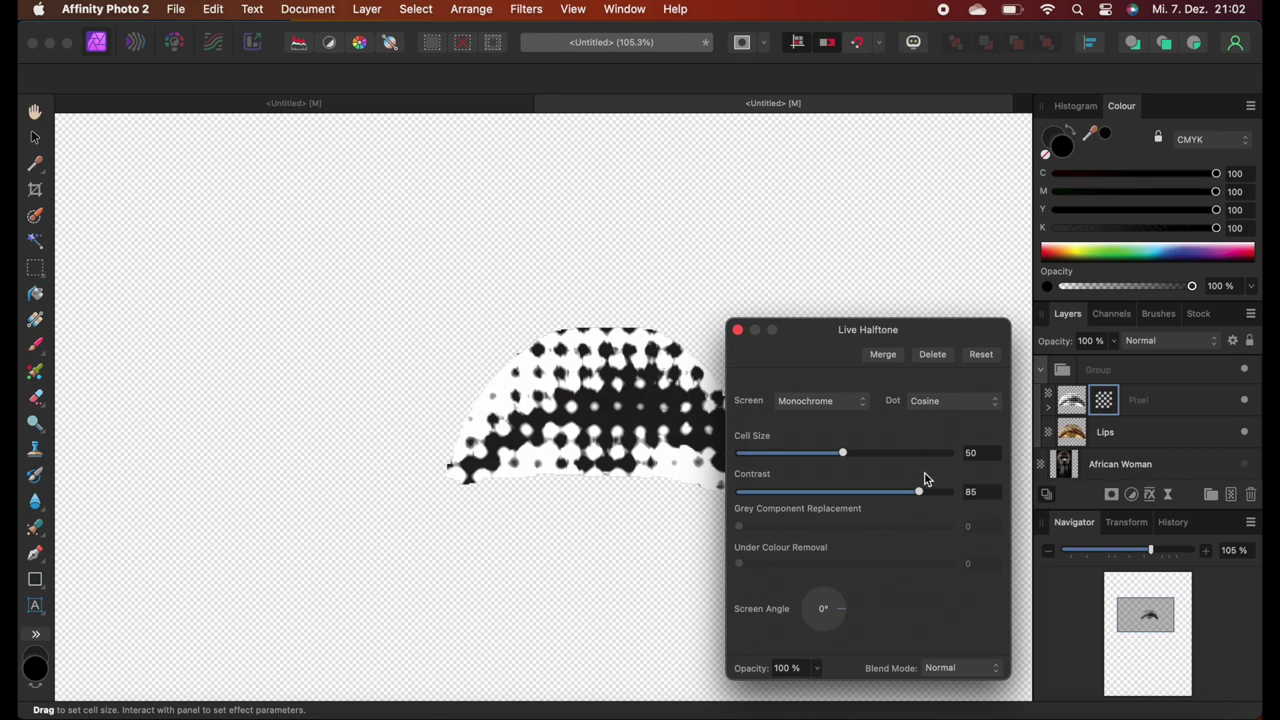
click(950, 401)
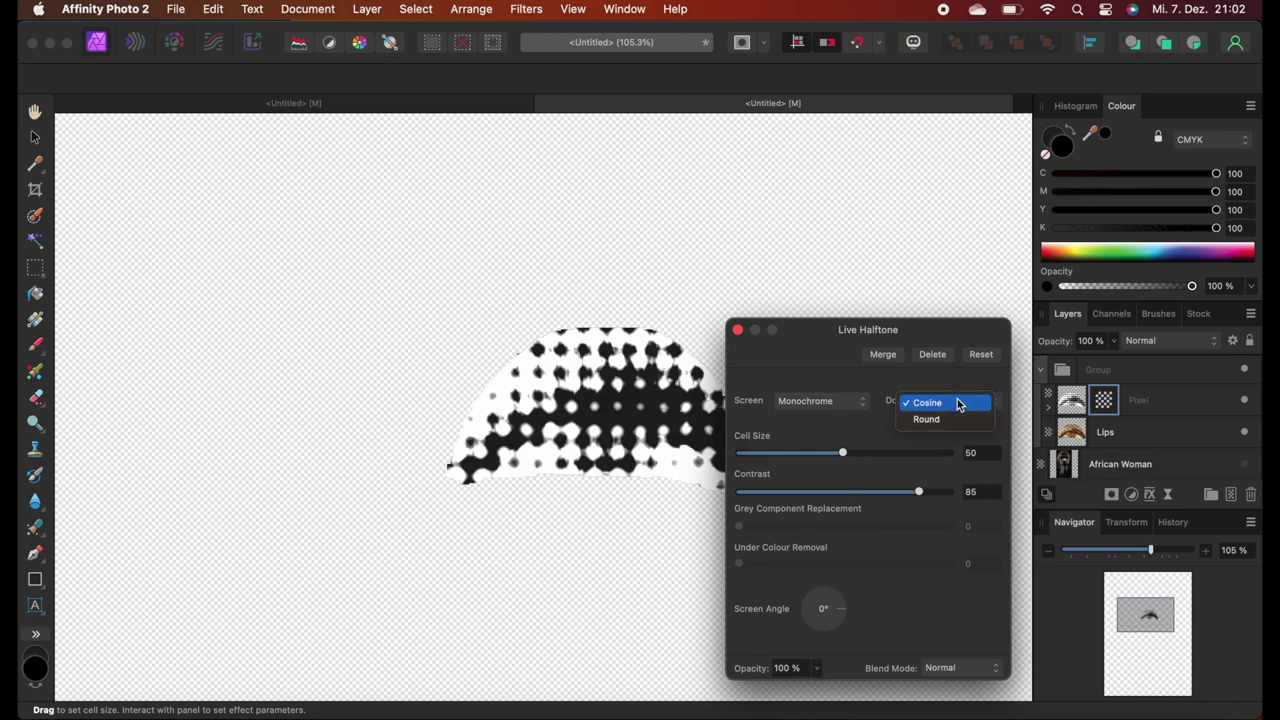
click(930, 420)
drag(840, 453, 754, 455)
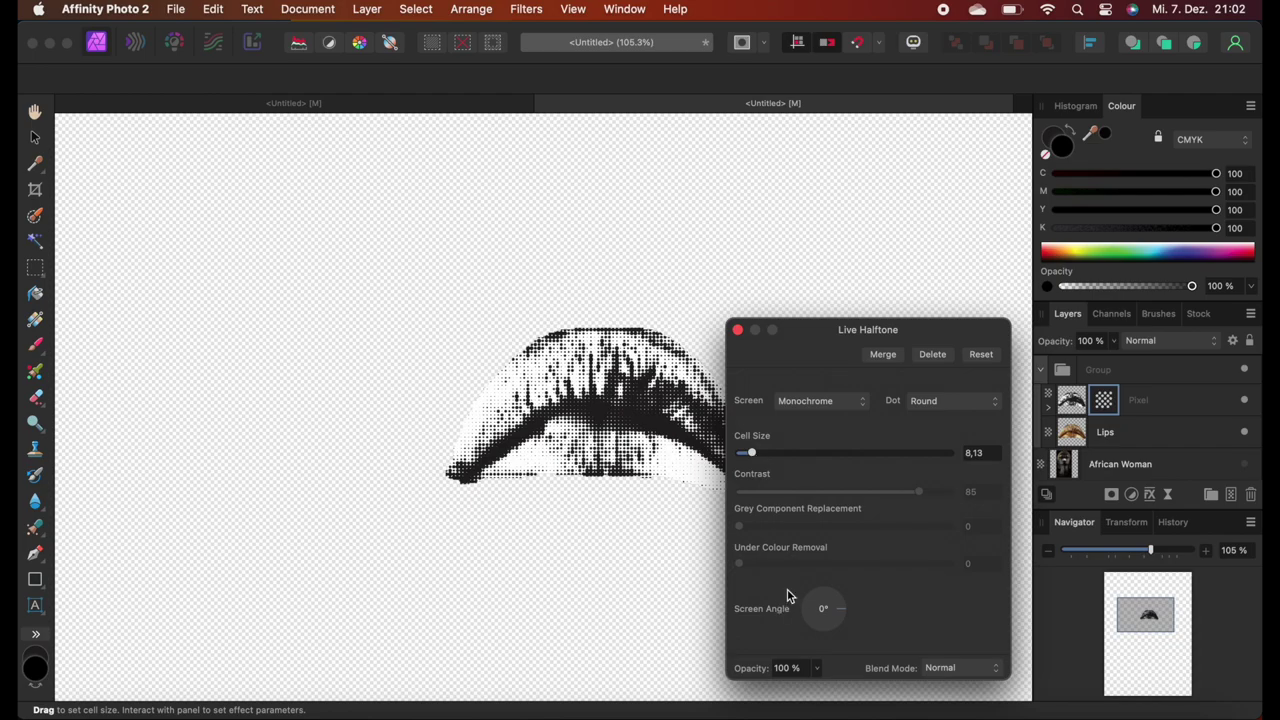
drag(789, 594, 840, 594)
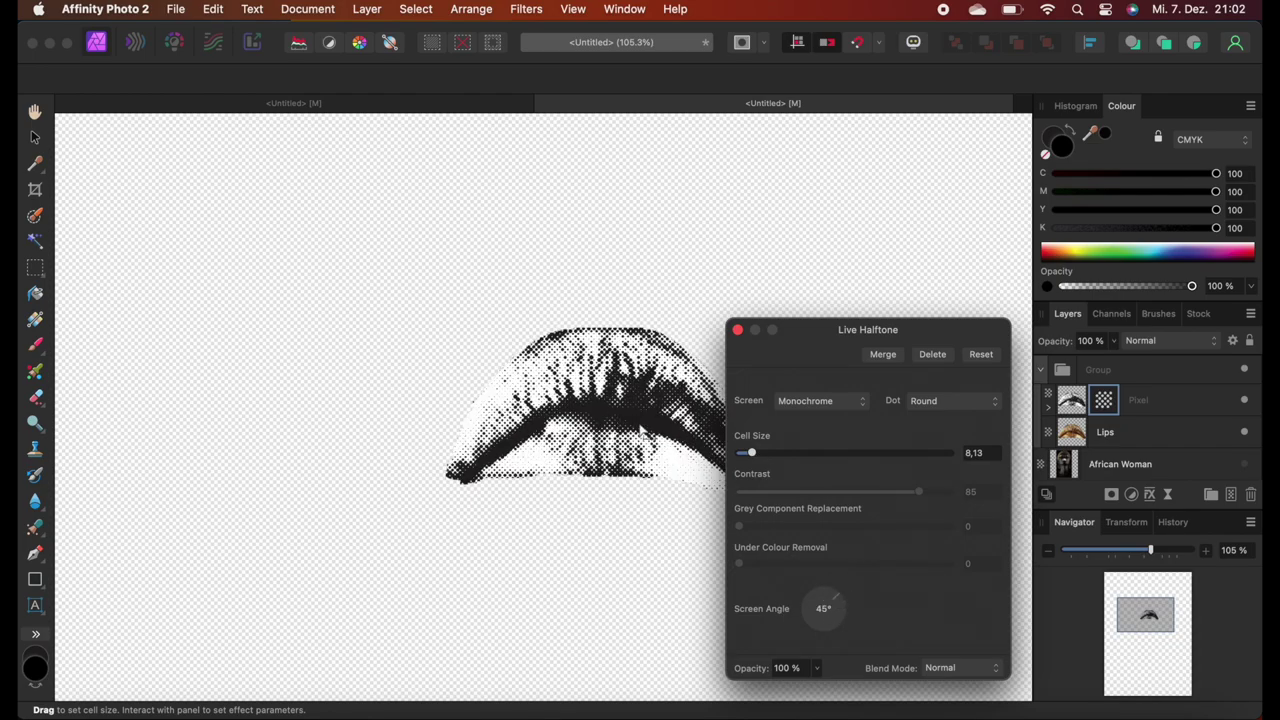
Adjust the halftone contrast, try a 90° Line screen, then settle on the Monochrome screen.
scroll(647, 425, up, 8)
scroll(647, 396, down, 5)
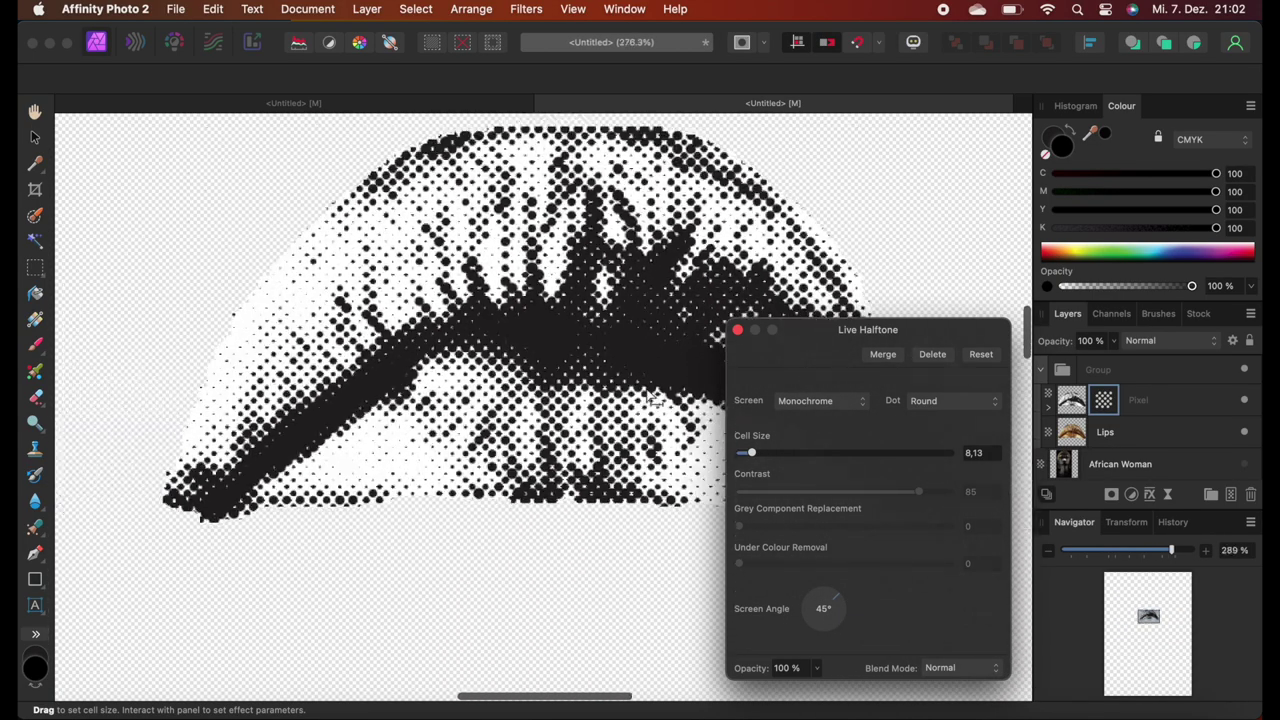
mouse_move(918, 491)
mouse_down()
mouse_move(971, 491)
mouse_move(890, 493)
mouse_move(924, 492)
mouse_up()
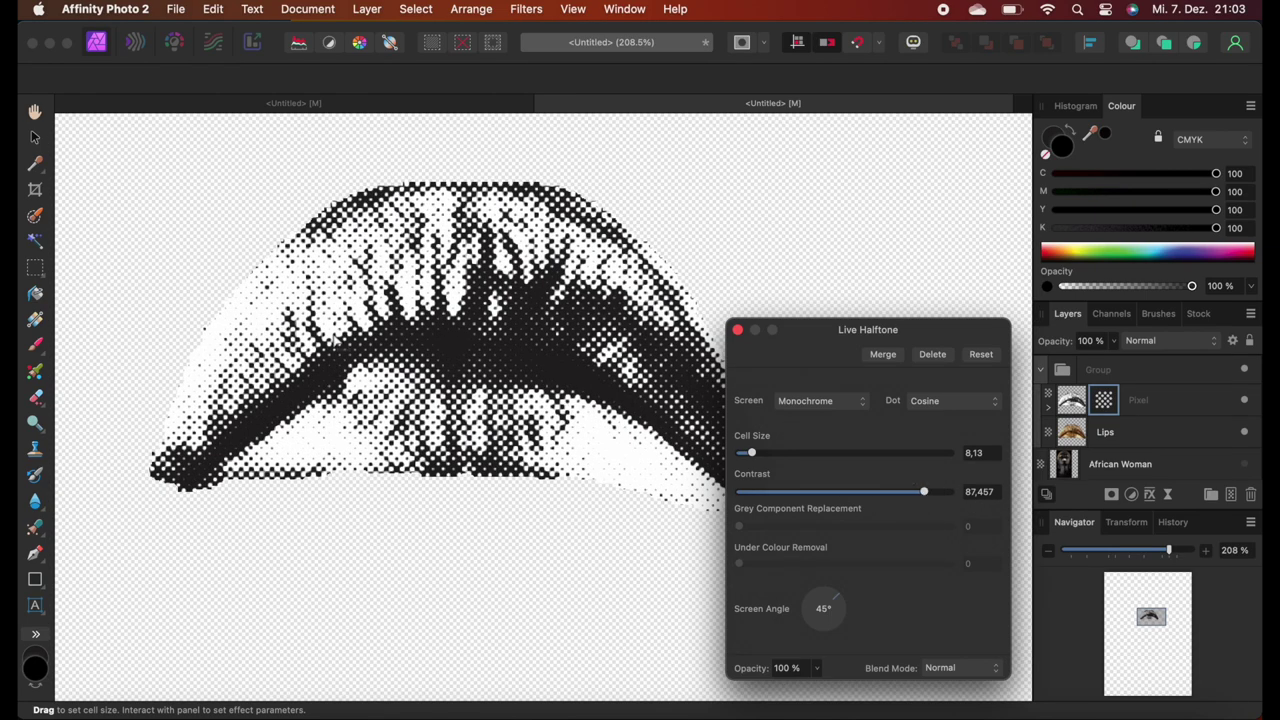
click(820, 400)
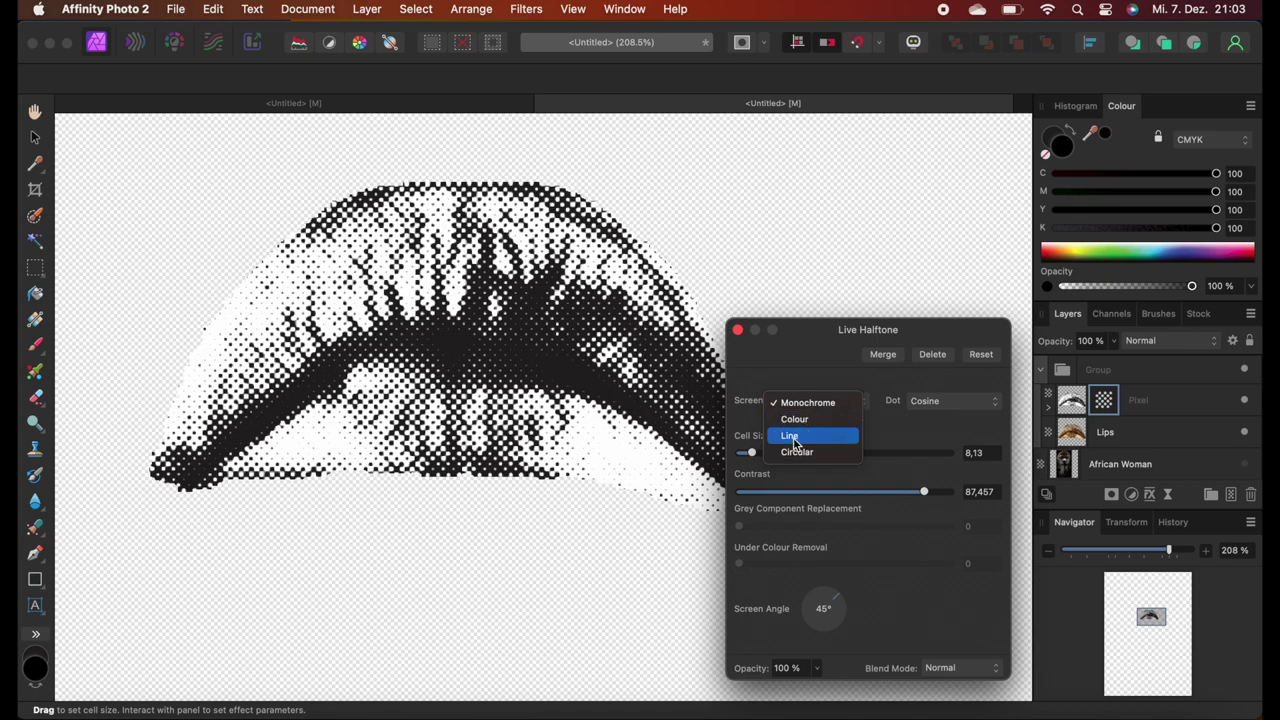
click(800, 437)
mouse_move(838, 600)
mouse_down()
mouse_move(823, 594)
mouse_move(843, 594)
mouse_up()
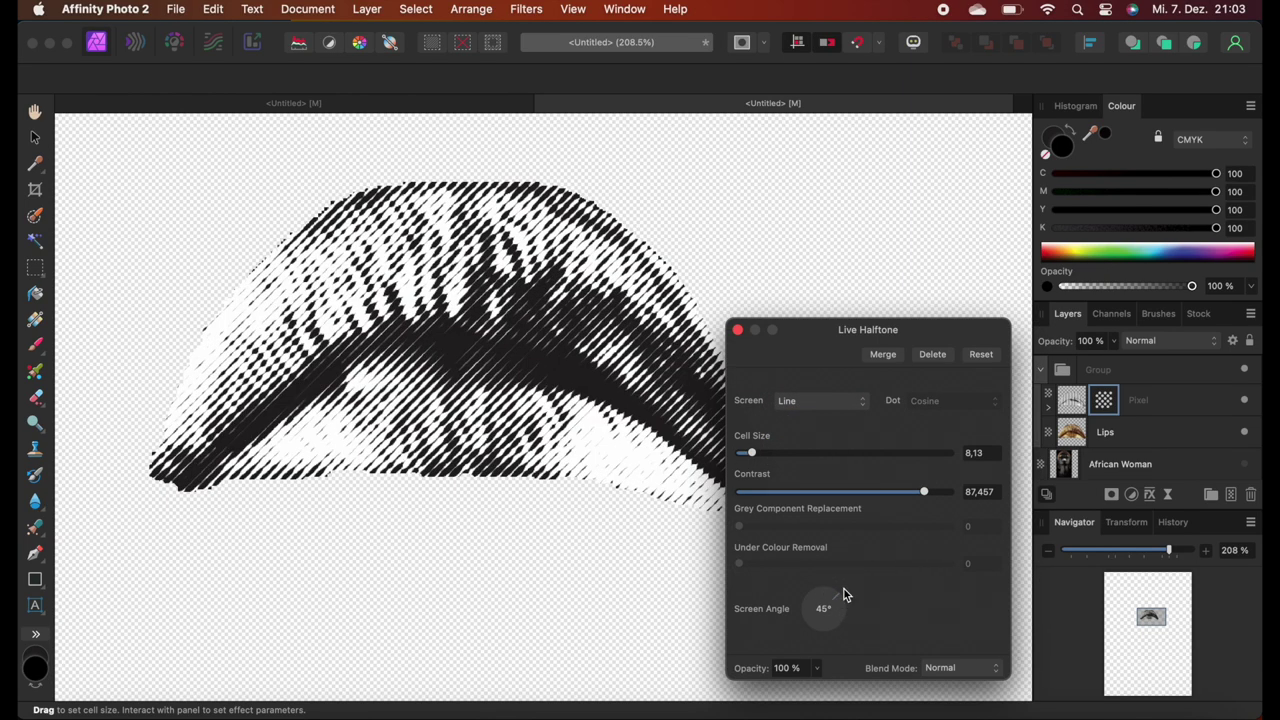
click(812, 400)
click(812, 370)
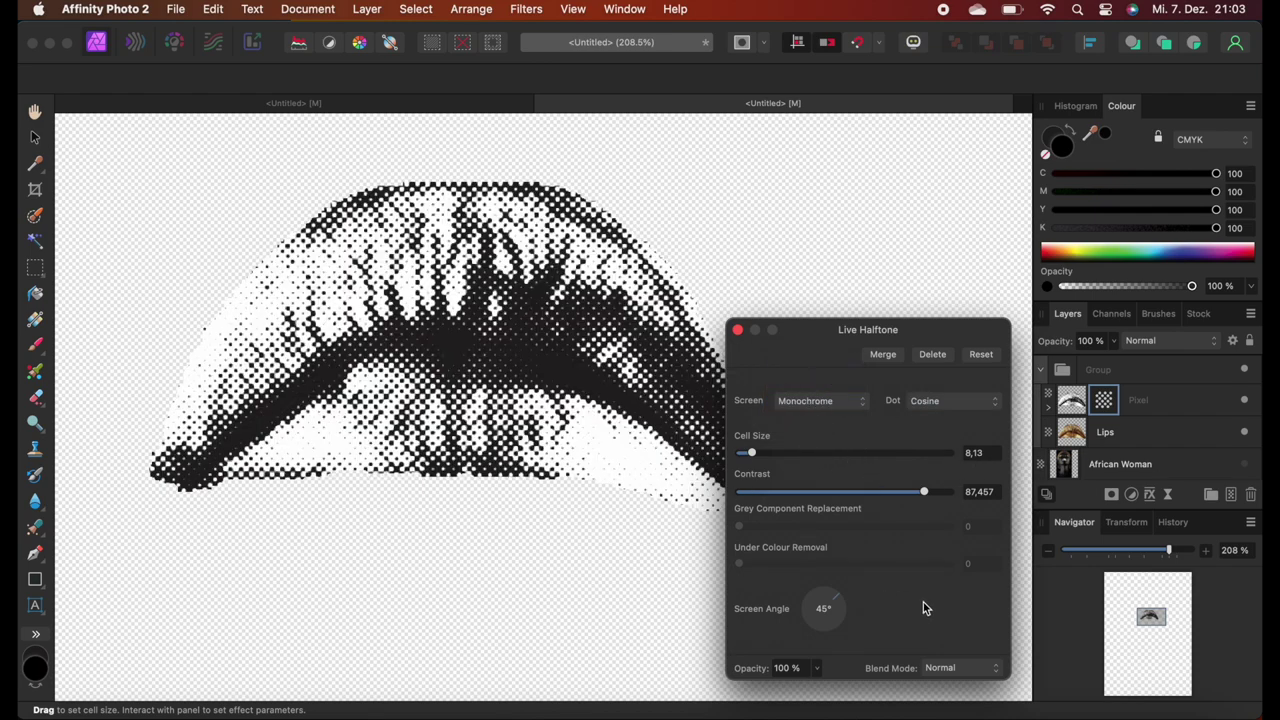
click(737, 330)
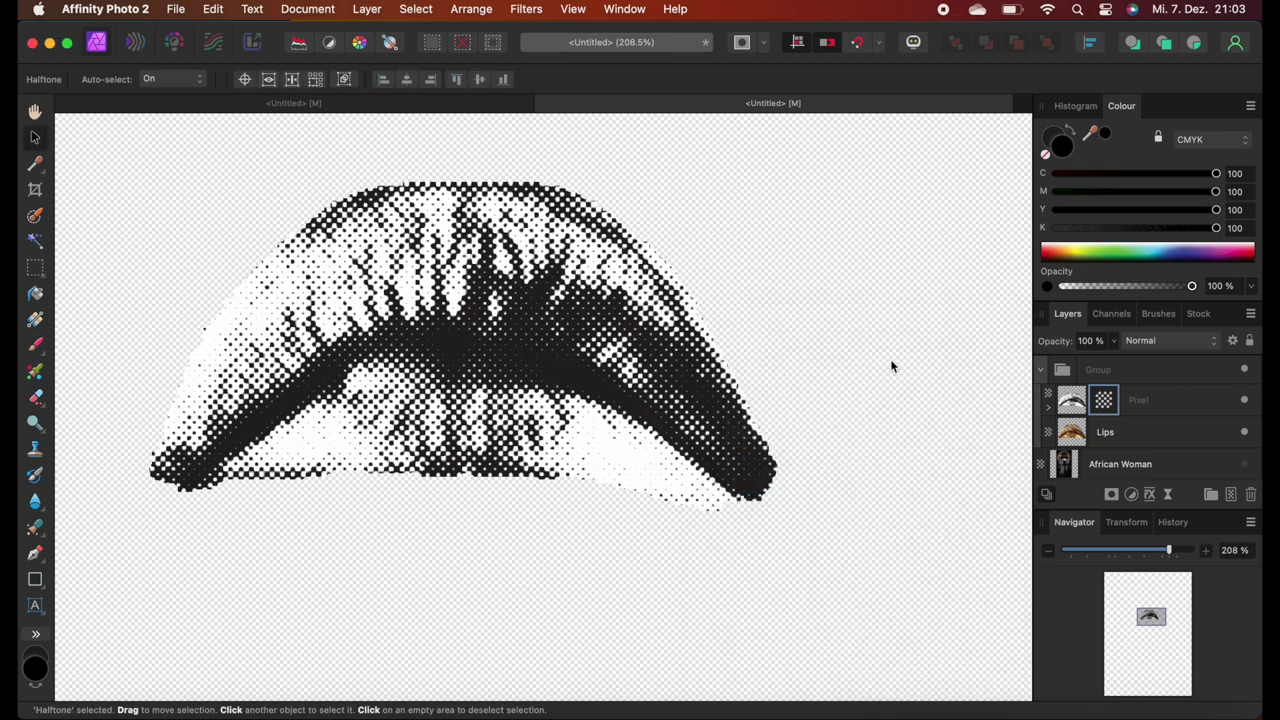
Rasterise the halftoned Pixel layer to a mask over the Lips.
right_click(1169, 400)
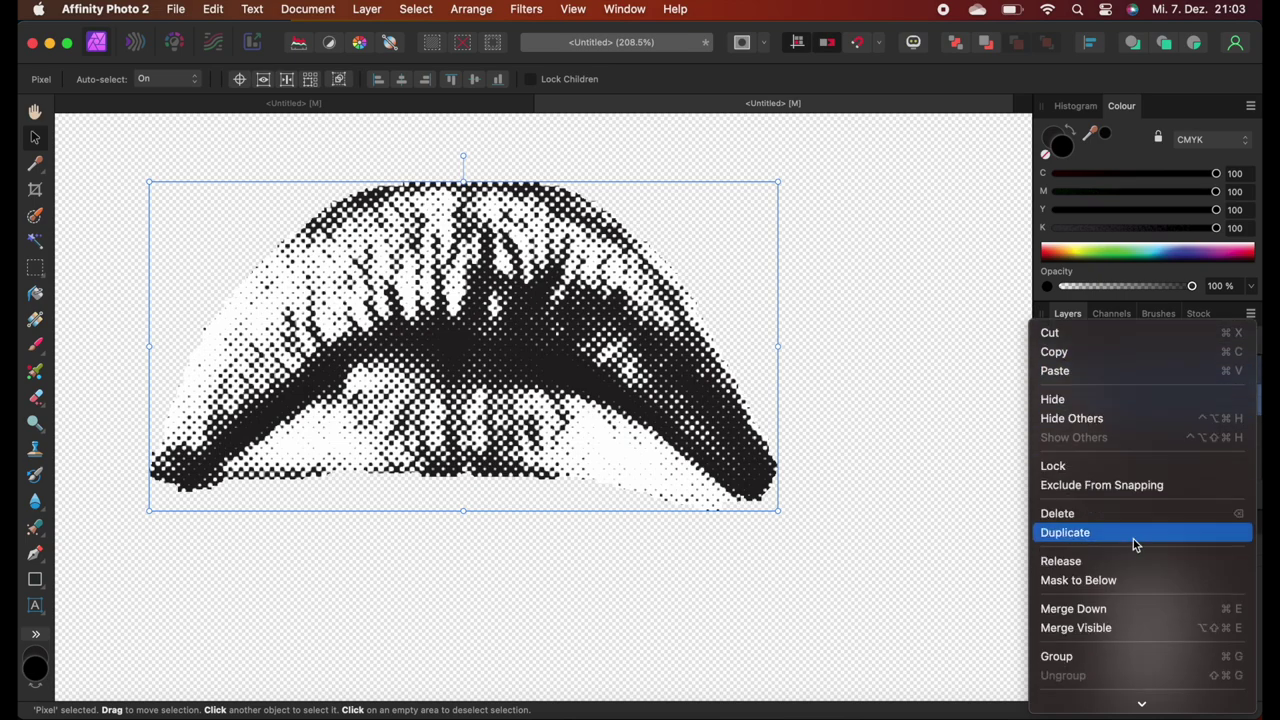
scroll(1135, 545, down, 2)
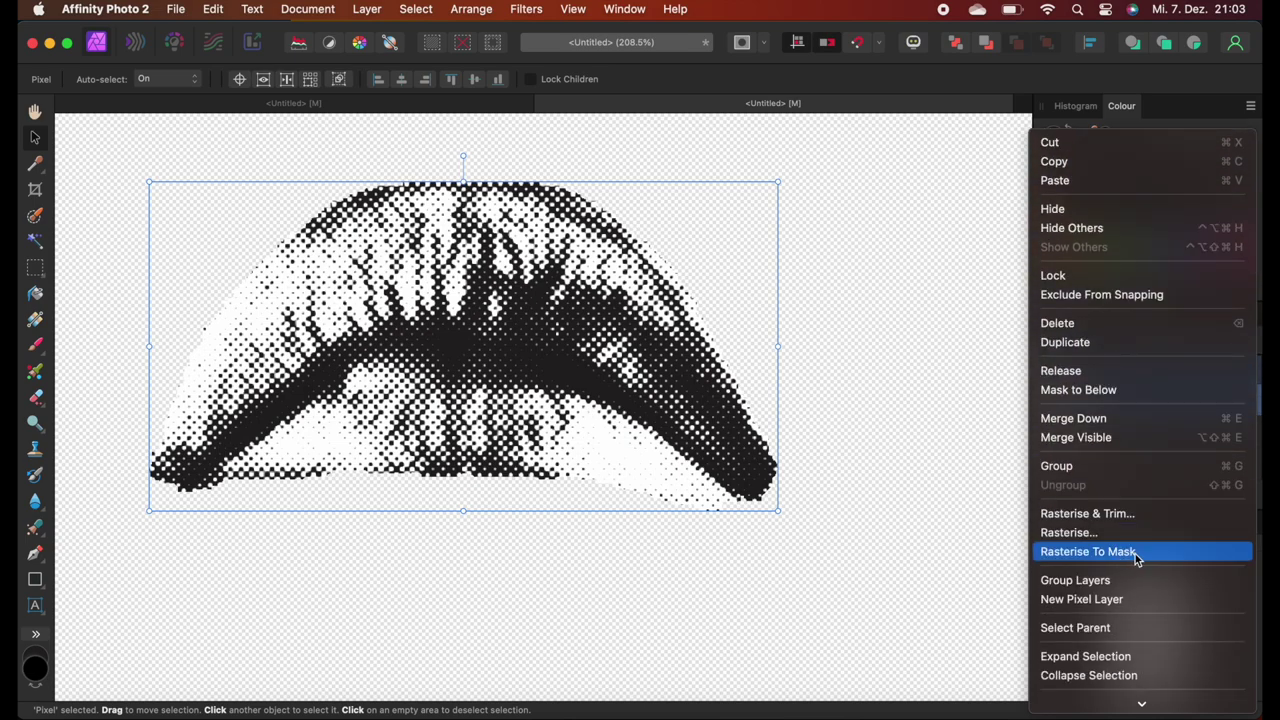
click(1135, 552)
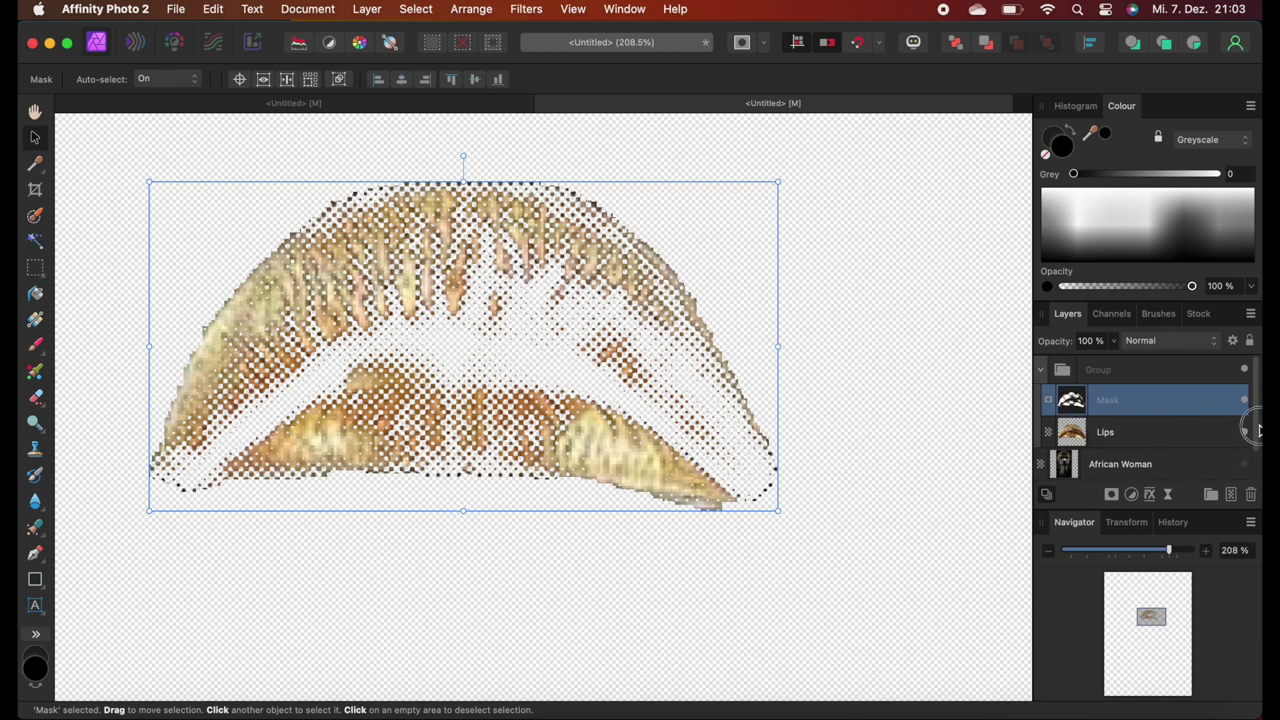
Make the black Background and African Woman layers visible again, then select the Lips layer.
drag(1258, 430, 1258, 473)
click(1245, 464)
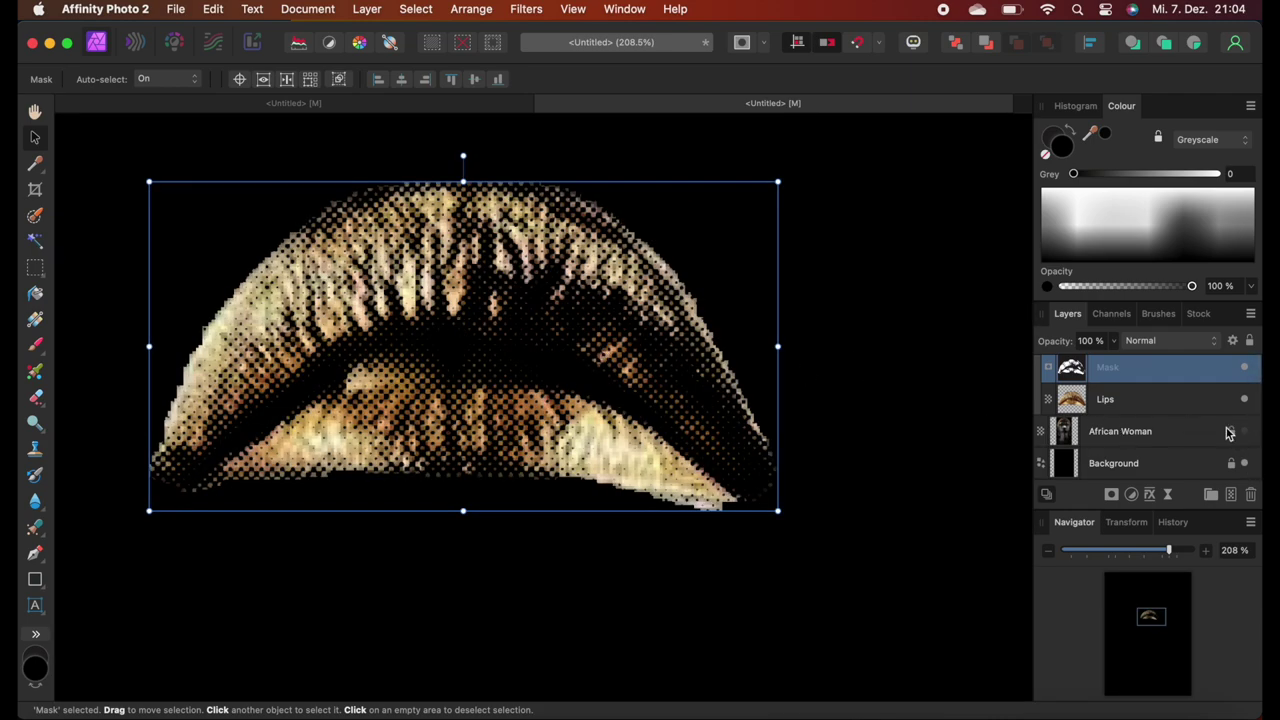
click(1245, 431)
scroll(660, 386, down, 5)
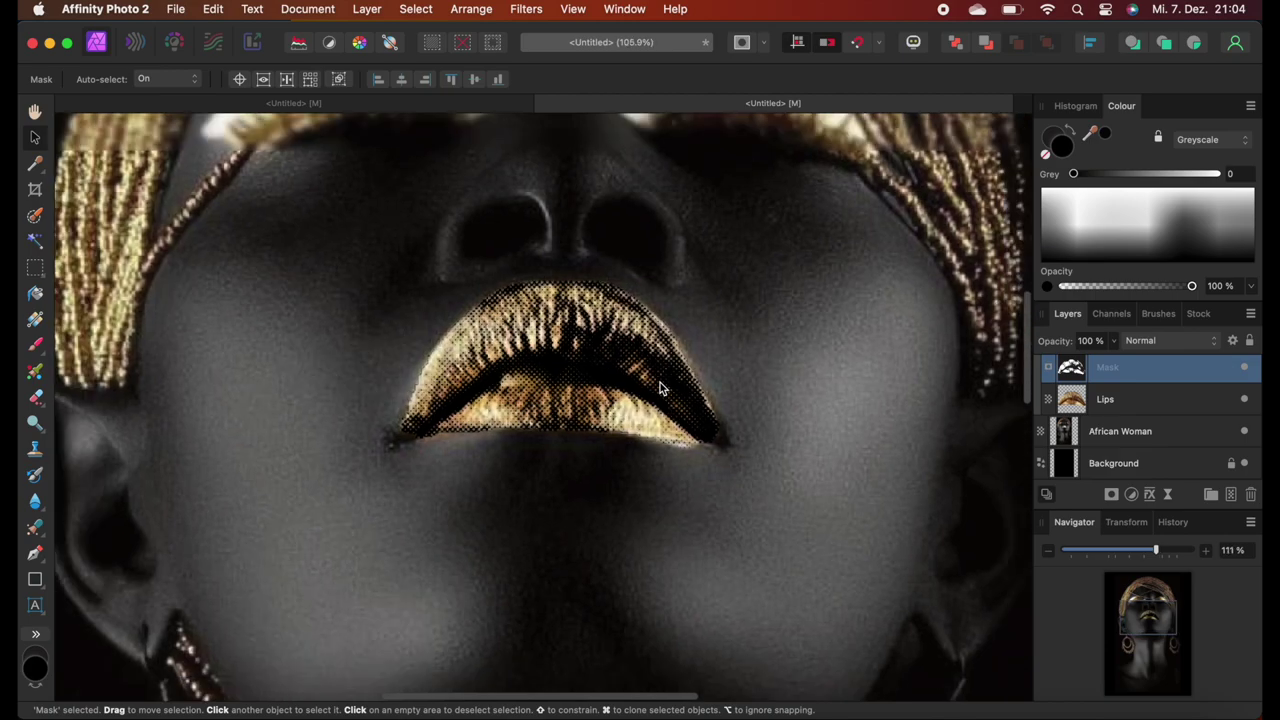
scroll(660, 388, down, 3)
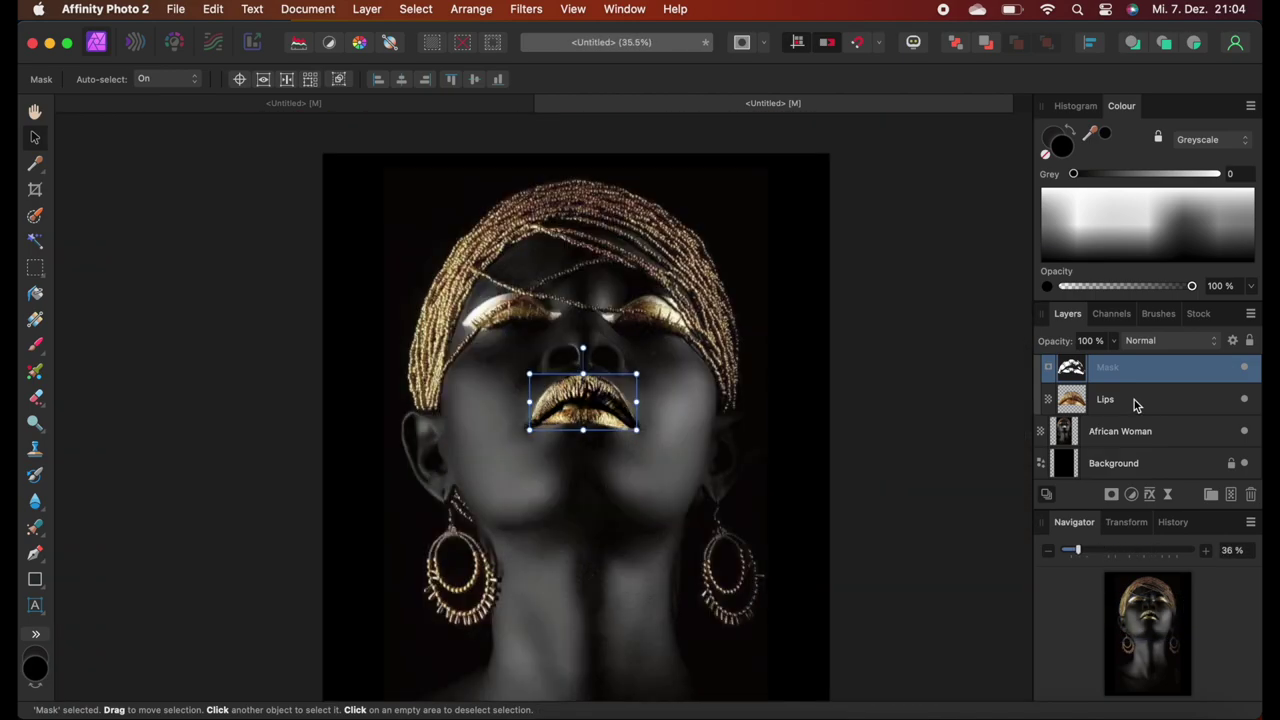
click(1134, 400)
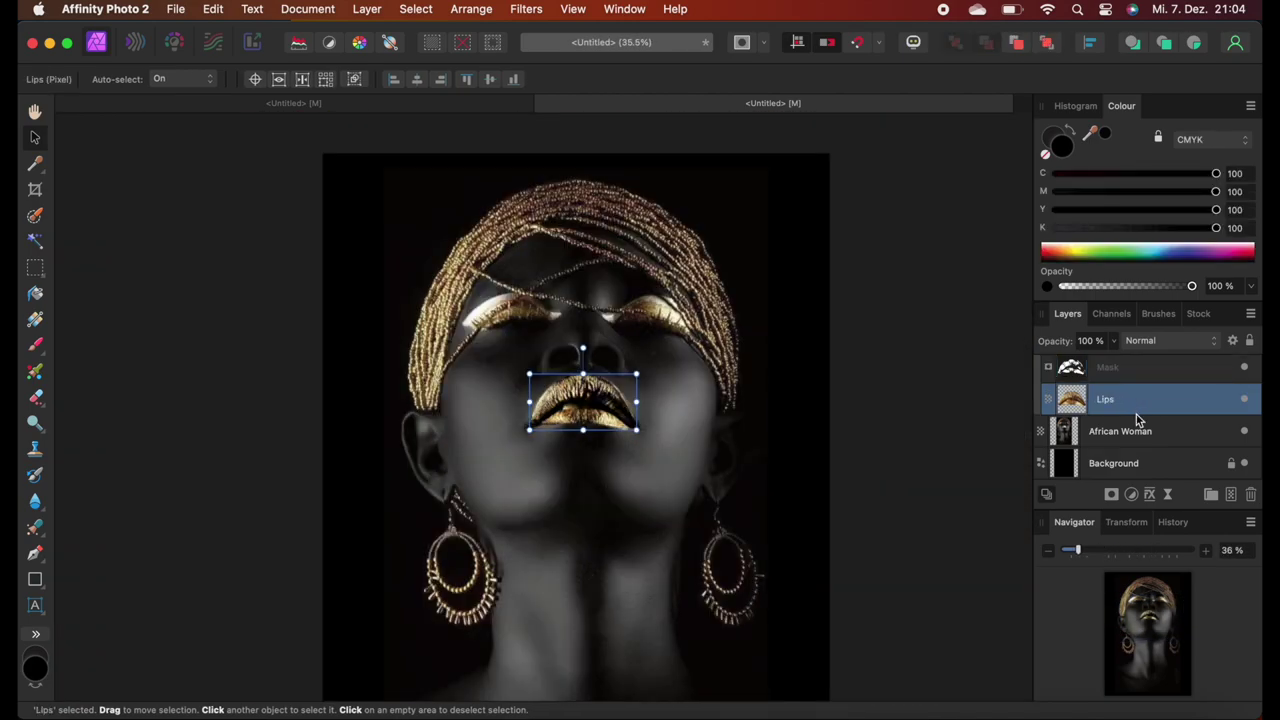
Add a Black & White adjustment to the lips, dragging each colour channel down to -200%.
click(1134, 496)
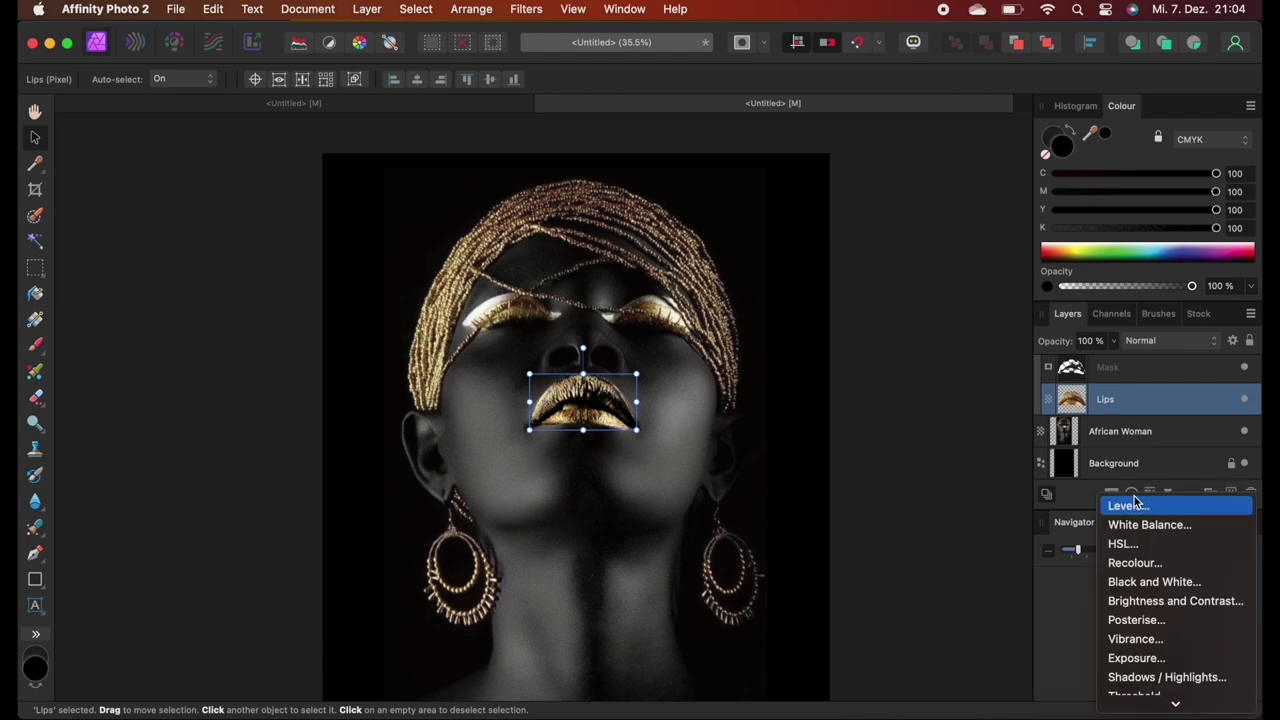
click(1150, 581)
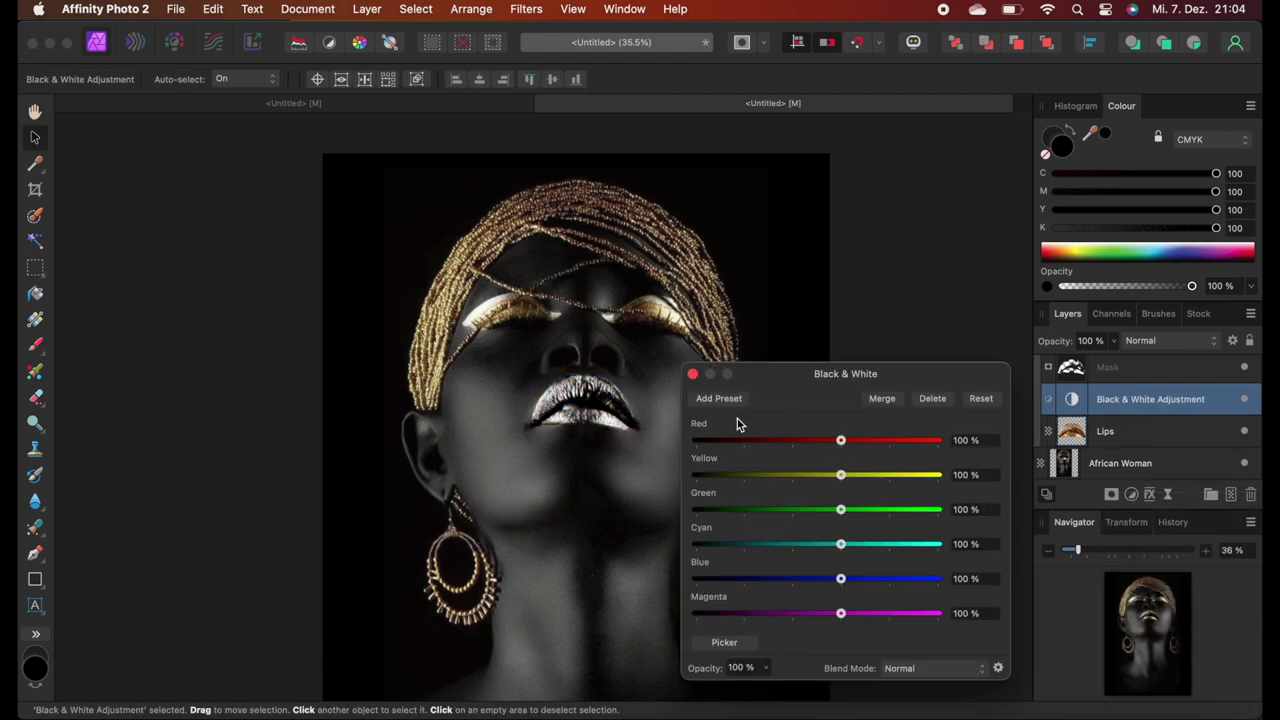
drag(731, 440, 696, 440)
click(719, 476)
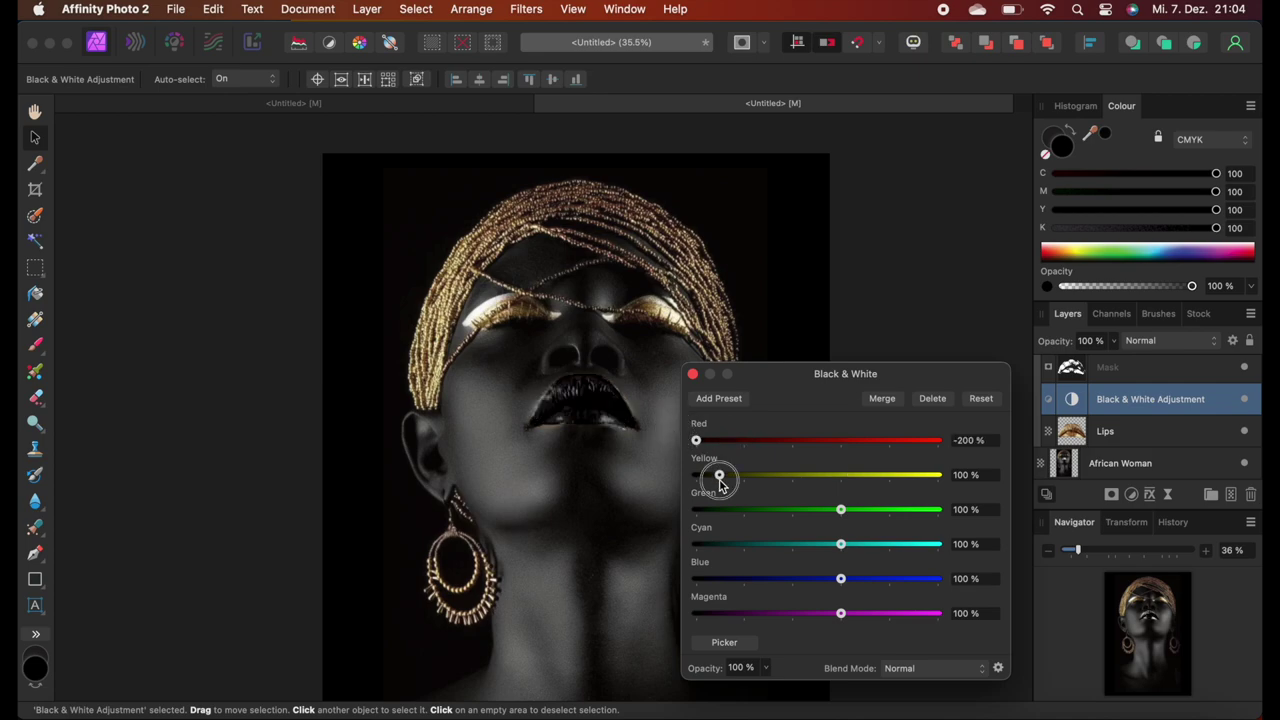
drag(719, 482, 688, 479)
click(695, 509)
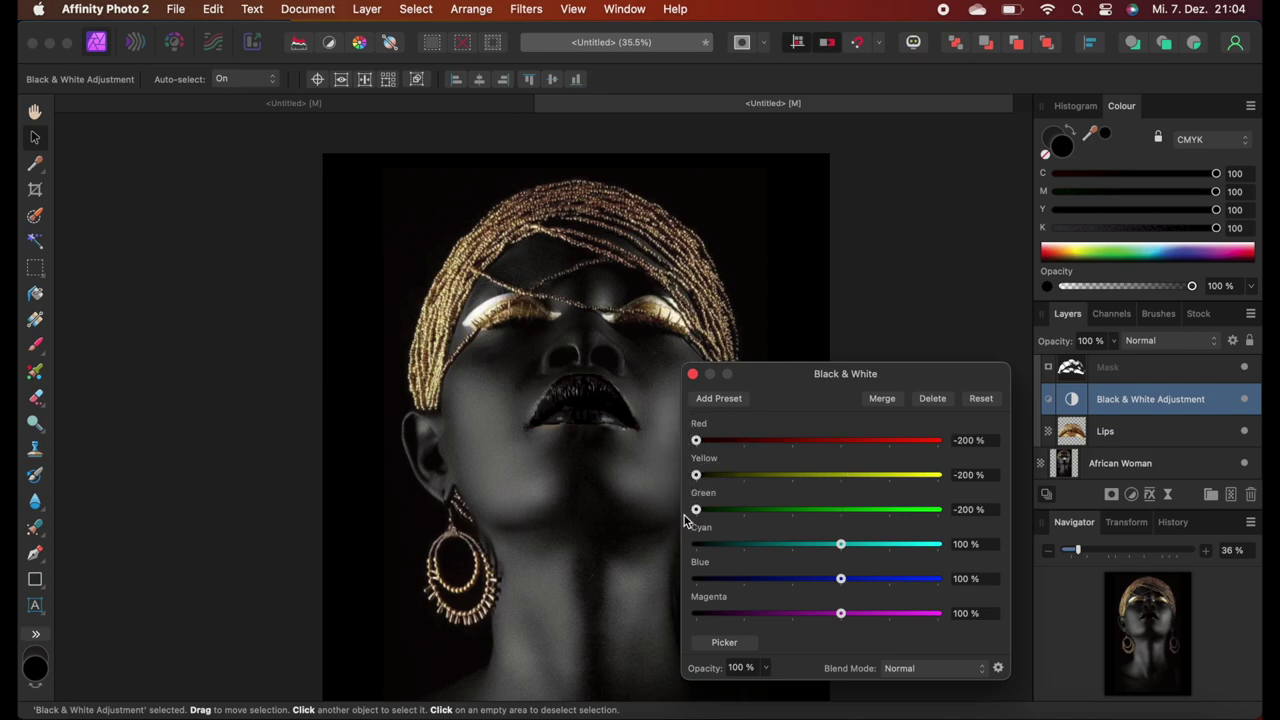
drag(712, 544, 696, 544)
click(705, 579)
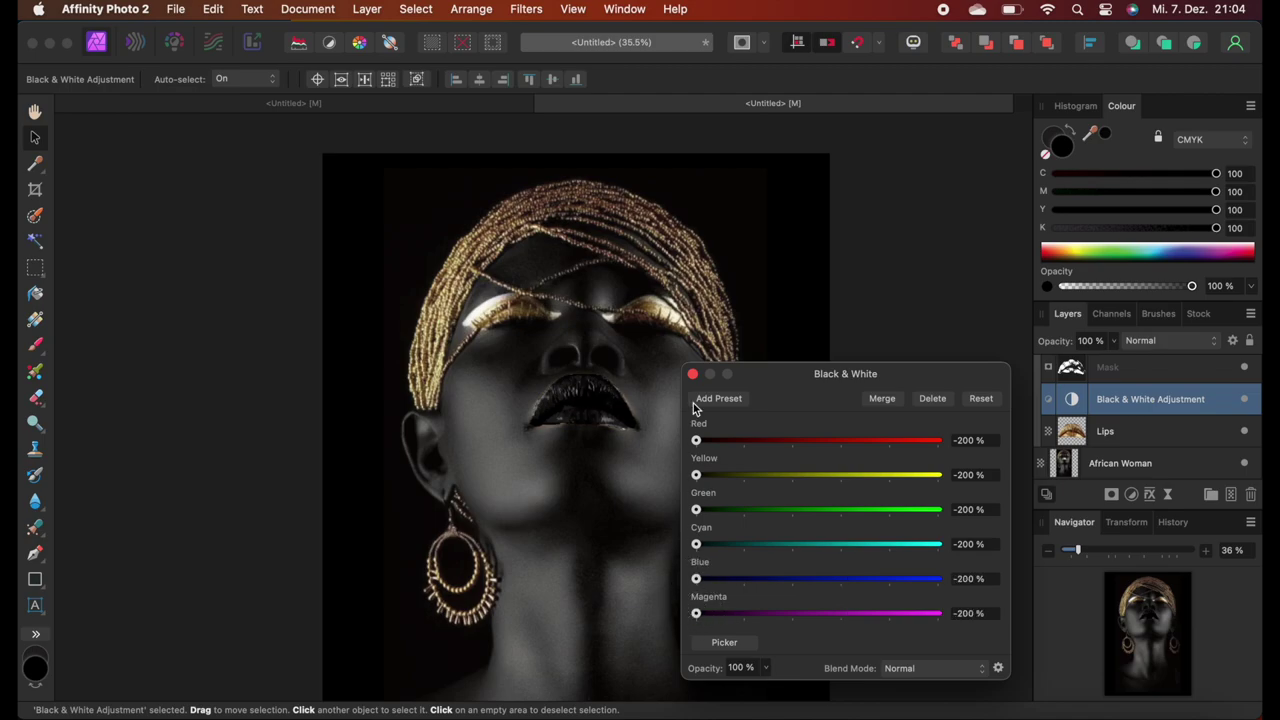
Close the Black & White settings and select the African Woman layer.
click(693, 376)
scroll(586, 407, up, 10)
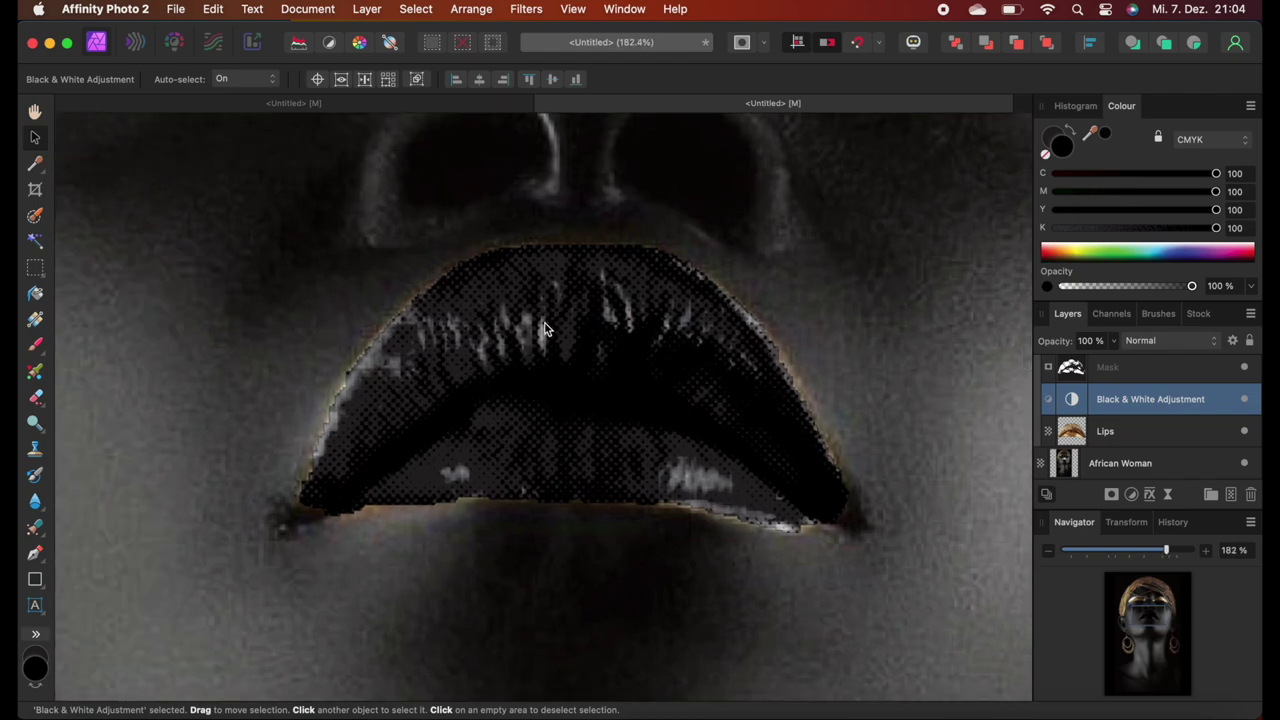
scroll(596, 444, down, 10)
click(1165, 453)
scroll(1165, 453, down, 1)
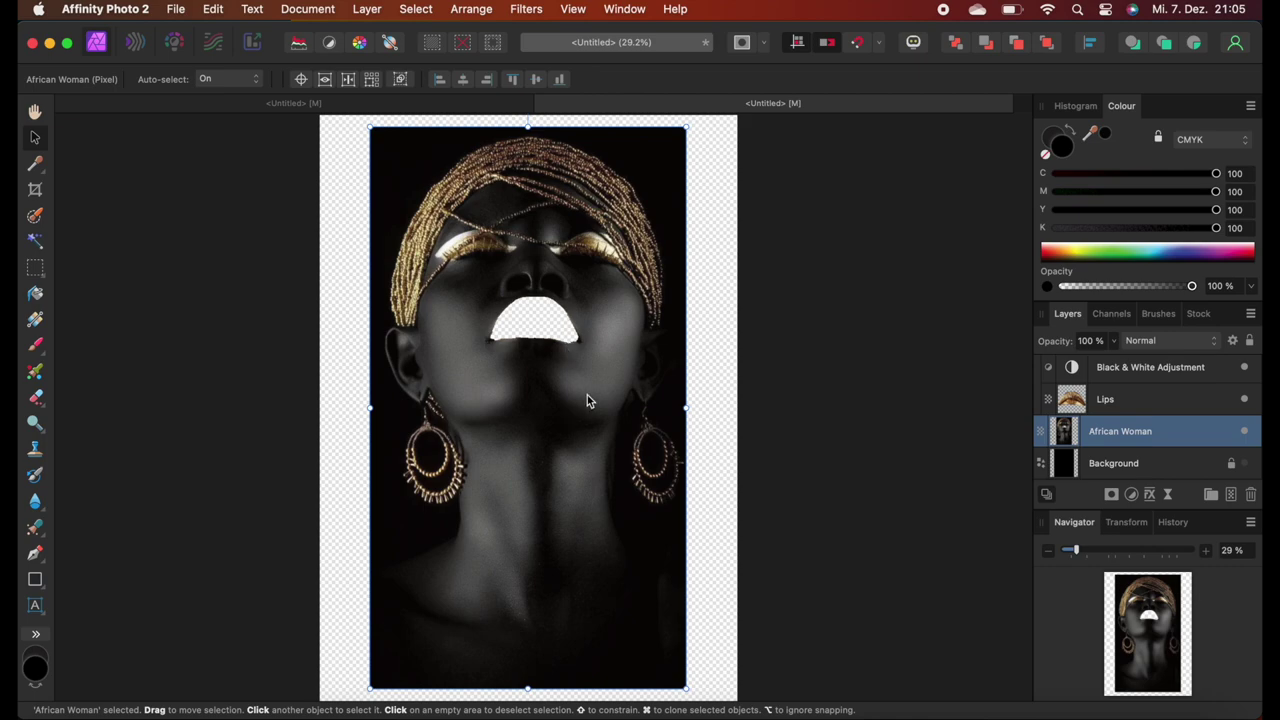
Add a Brightness / Contrast adjustment to the African Woman layer to darken the portrait.
right_click(1127, 433)
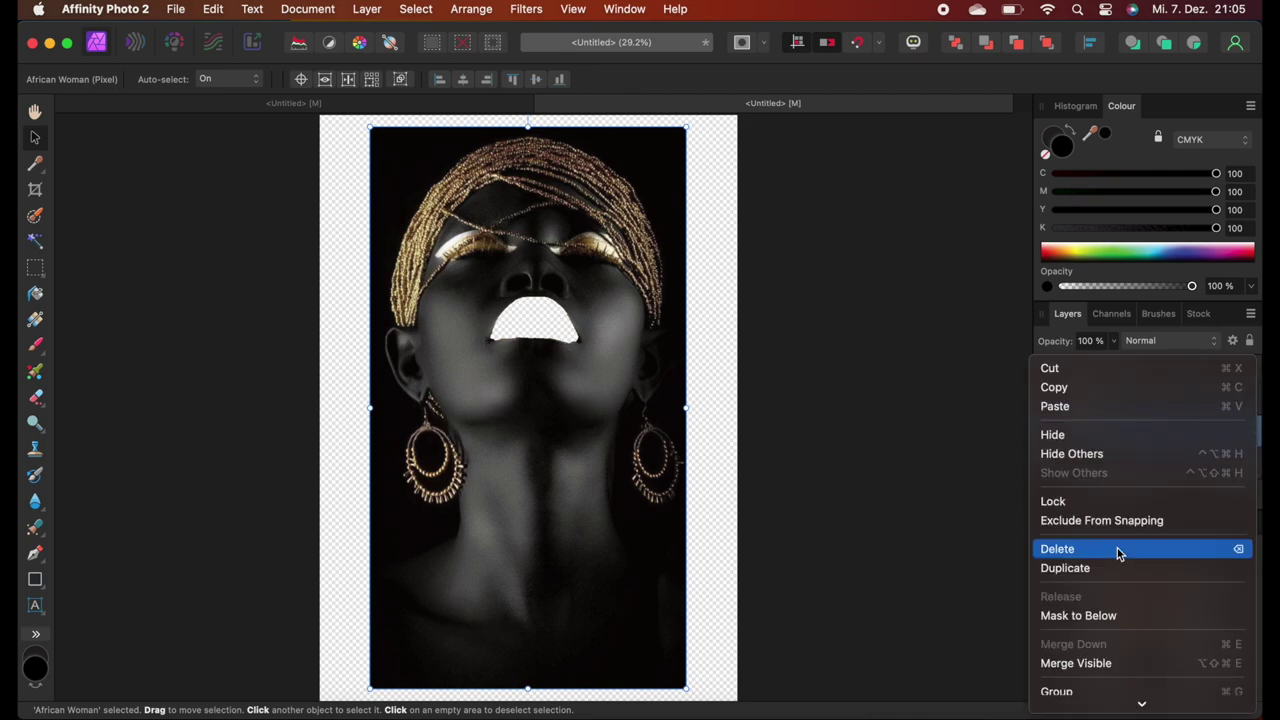
click(968, 437)
click(1138, 493)
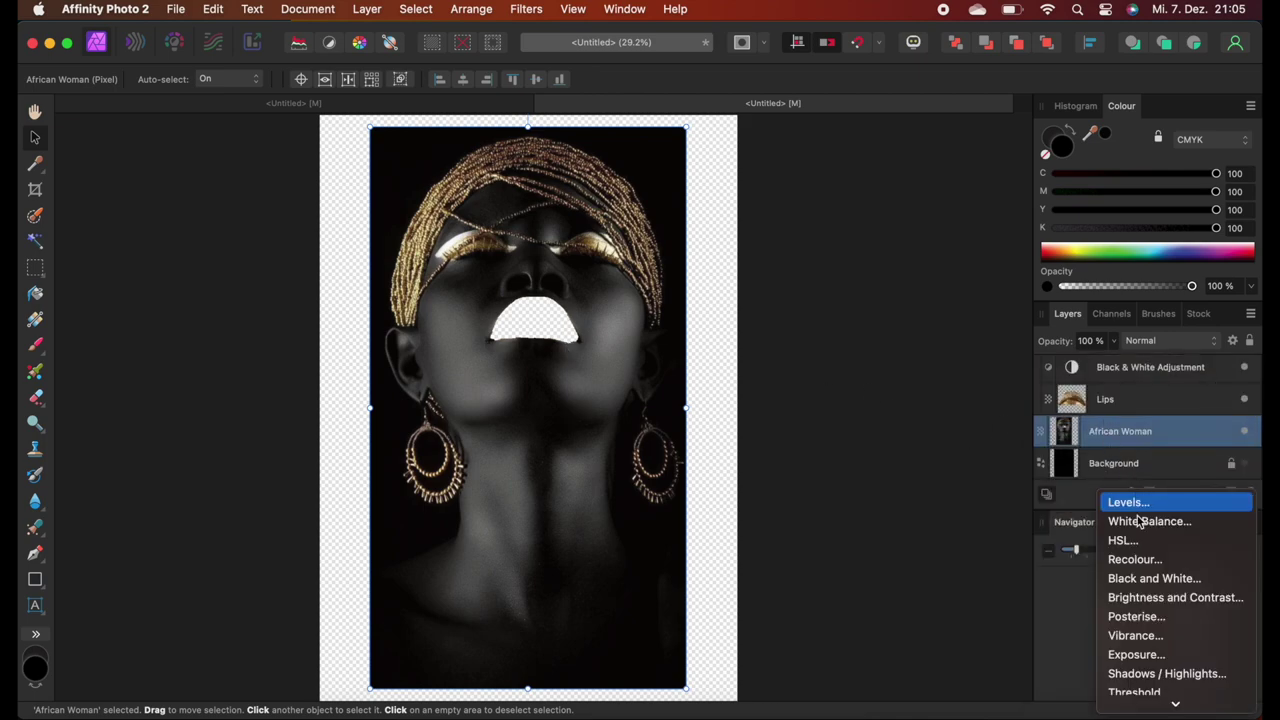
click(1140, 598)
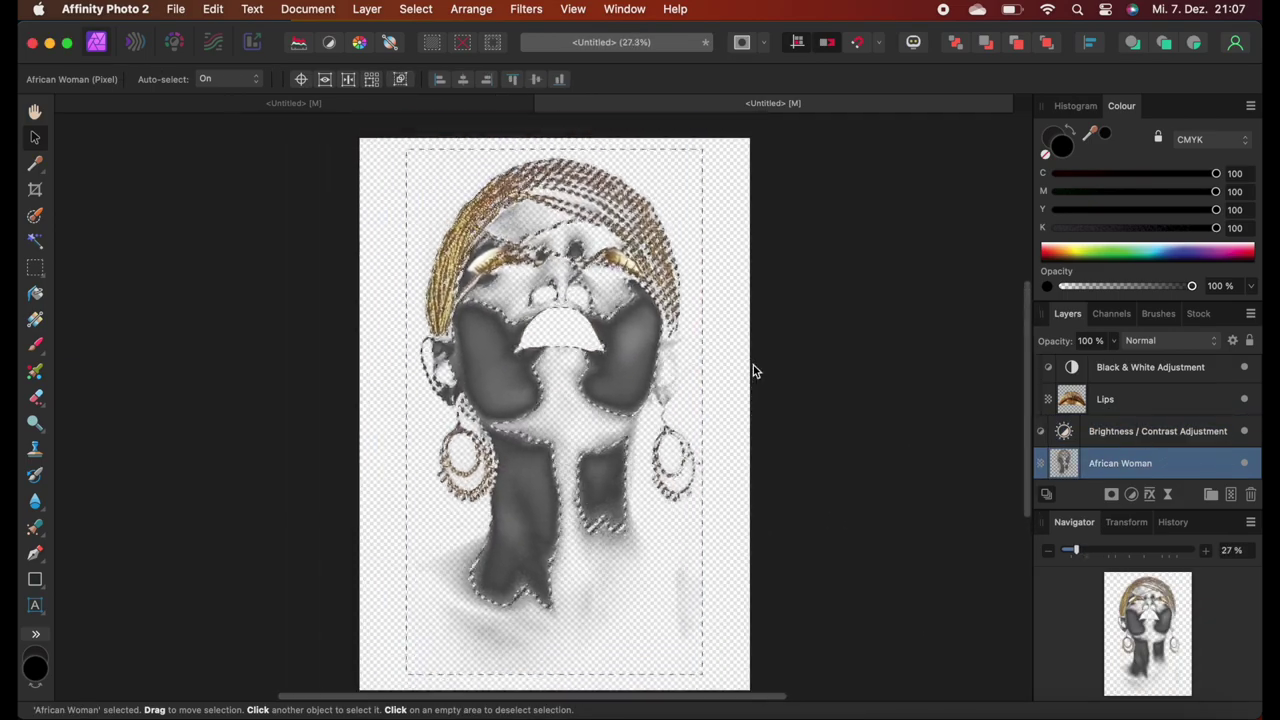
key(super+c)
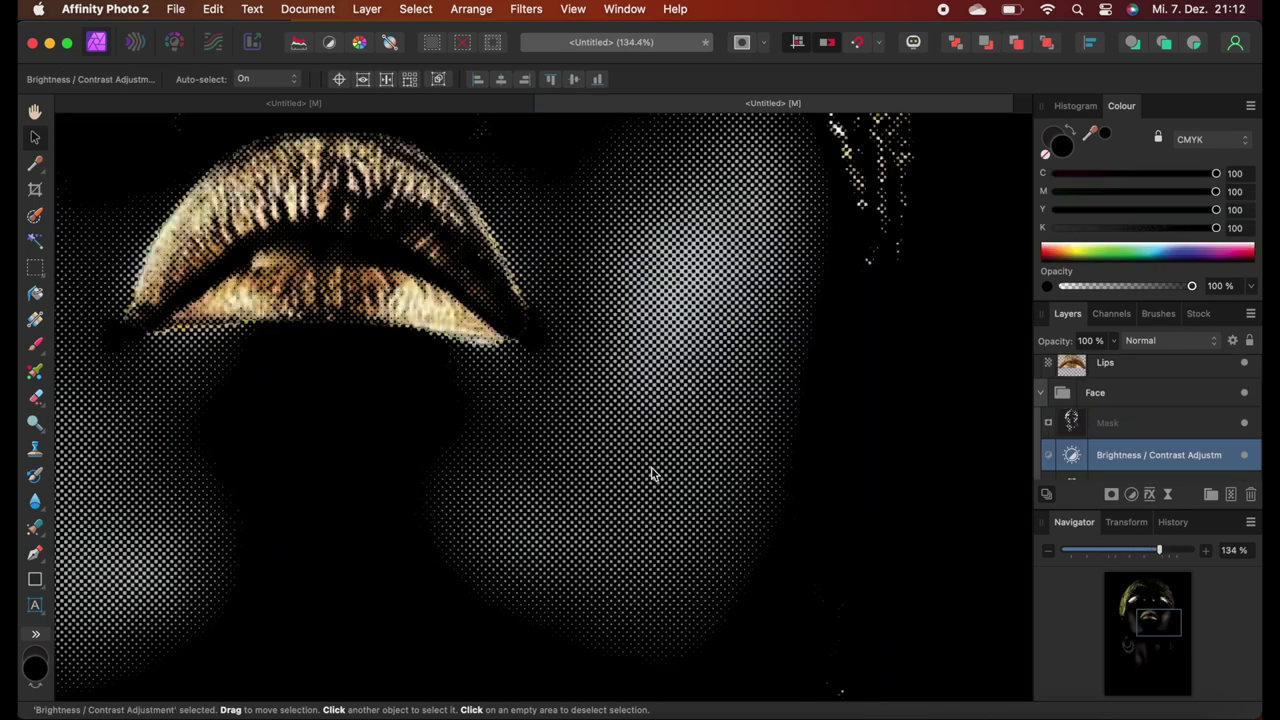
scroll(612, 265, down, 10)
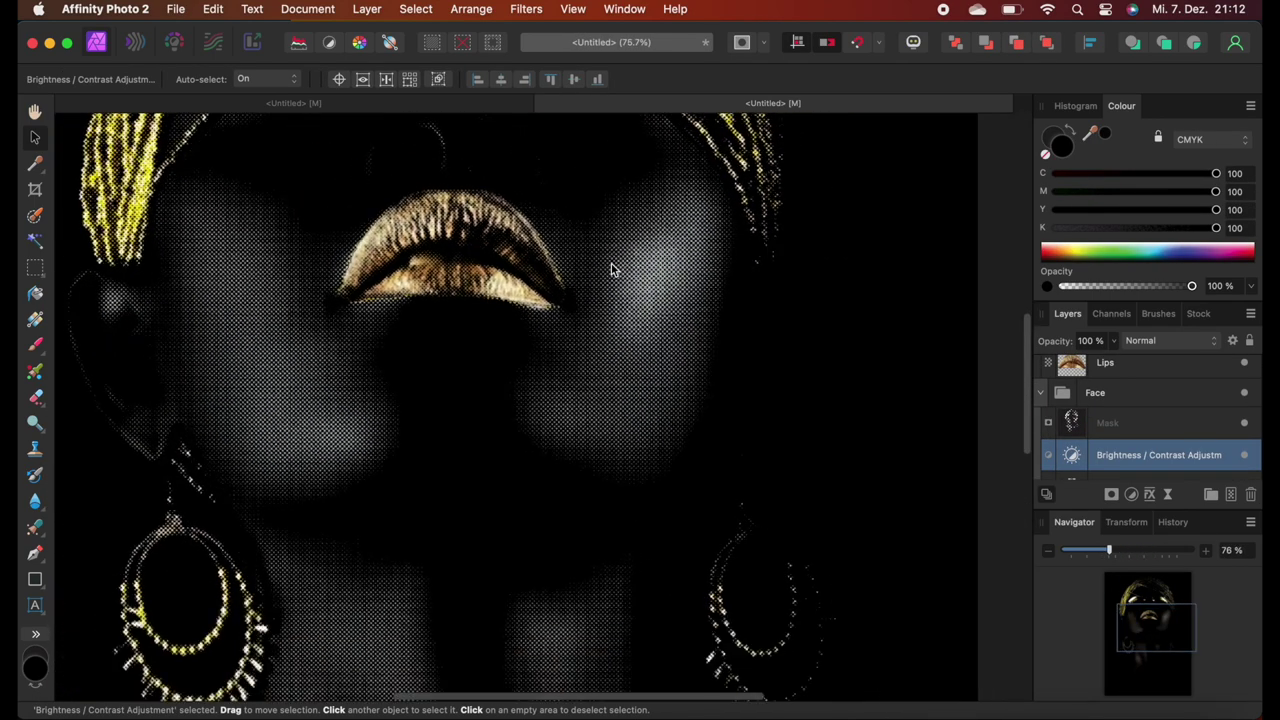
scroll(612, 270, up, 3)
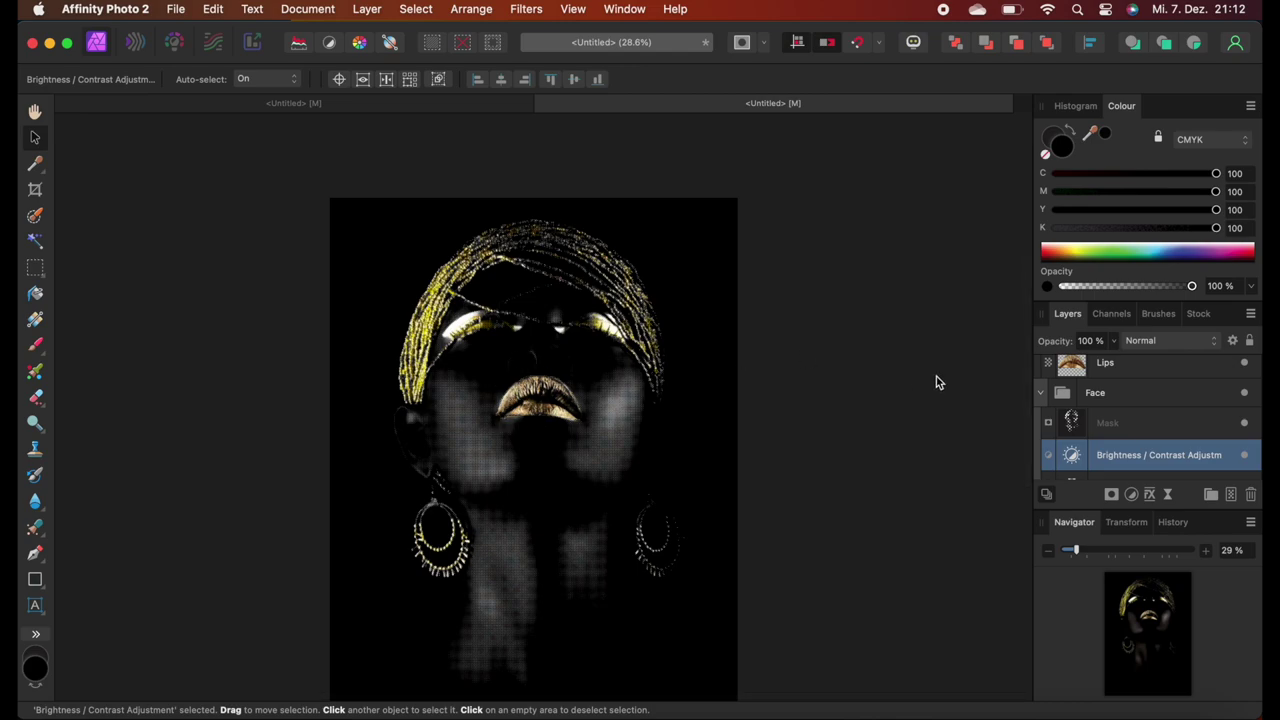
scroll(1110, 402, up, 3)
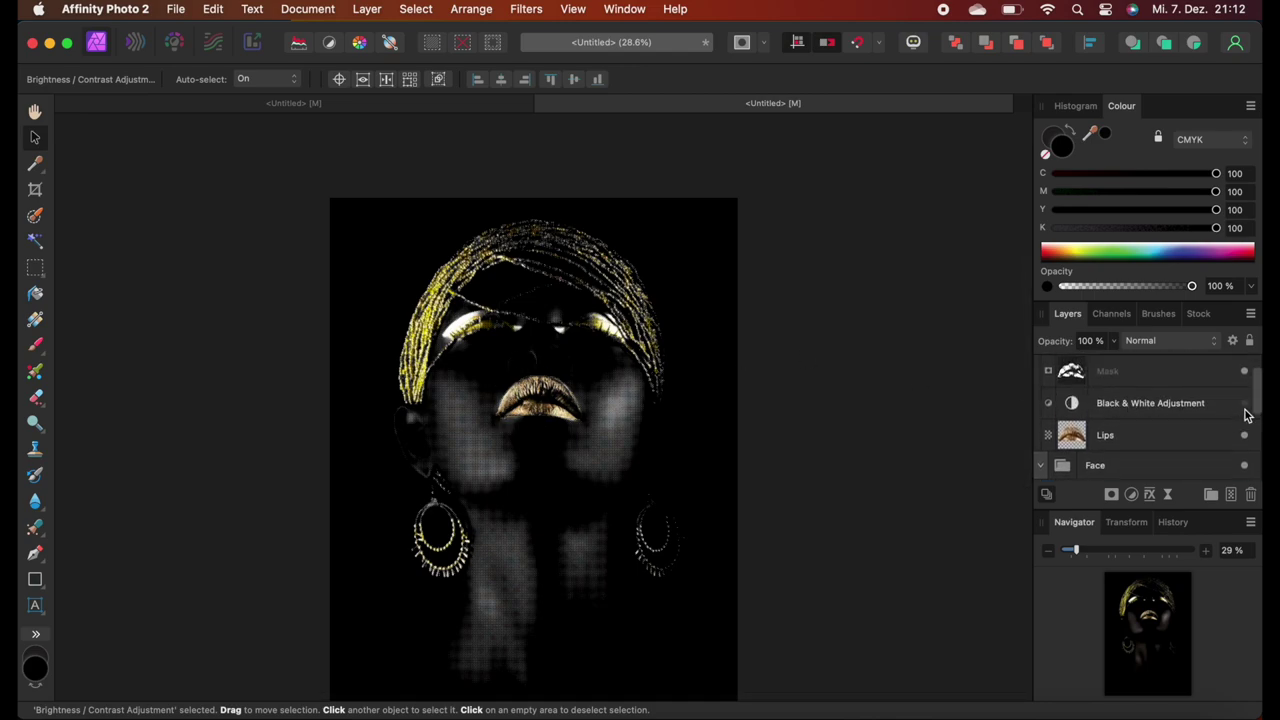
Move the Lips group to the lower left beside the neck and rotate it 90° left.
click(1146, 366)
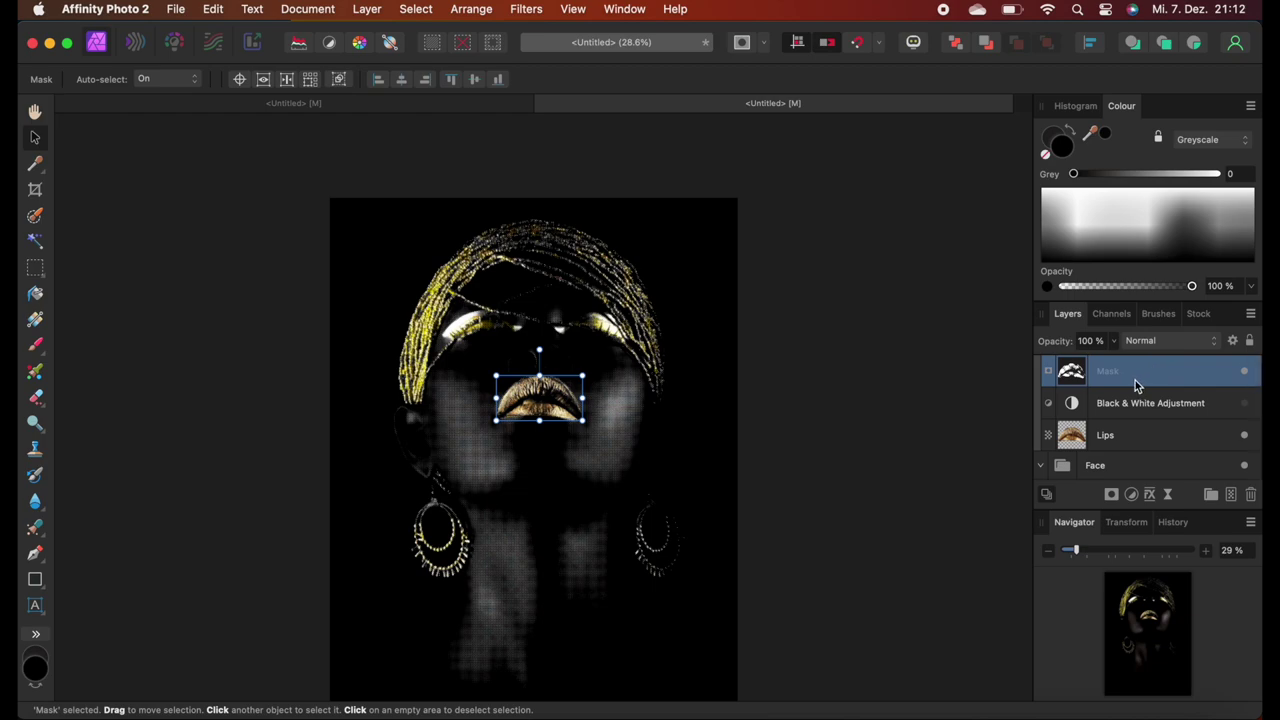
scroll(1128, 400, up, 1)
click(1128, 372)
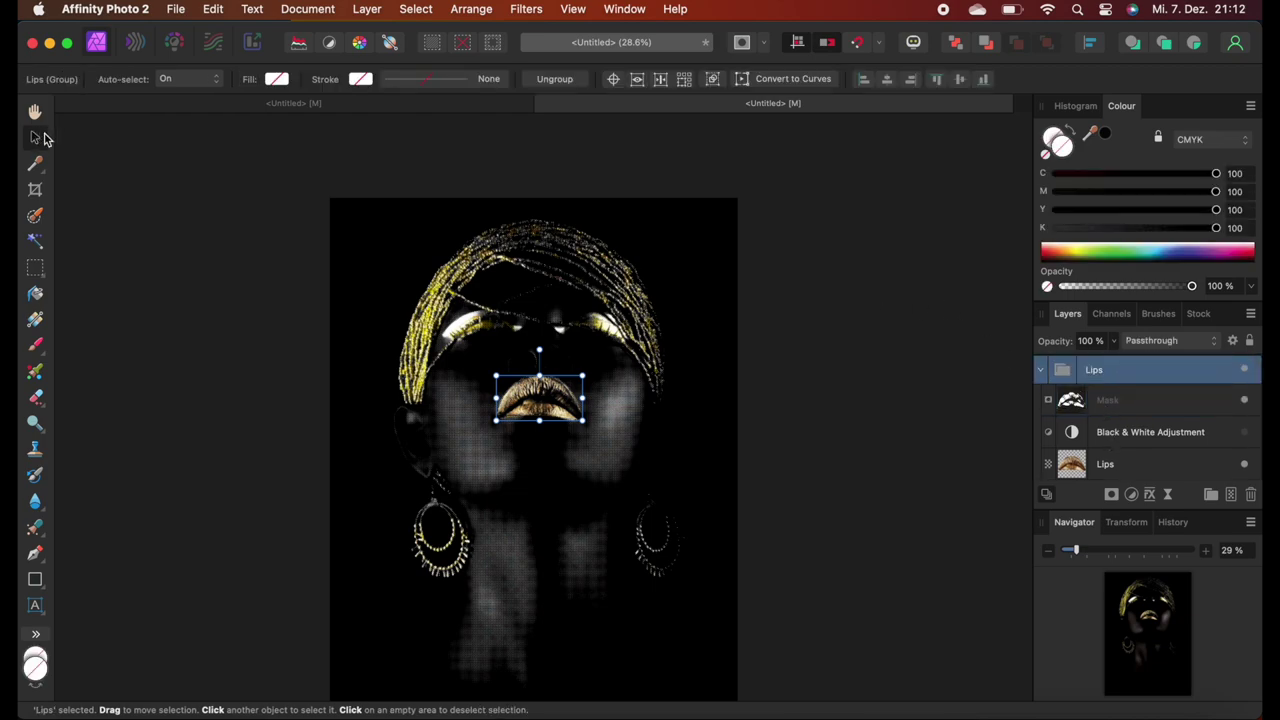
scroll(545, 400, down, 5)
drag(560, 145, 428, 400)
right_click(428, 400)
mouse_move(591, 511)
click(655, 506)
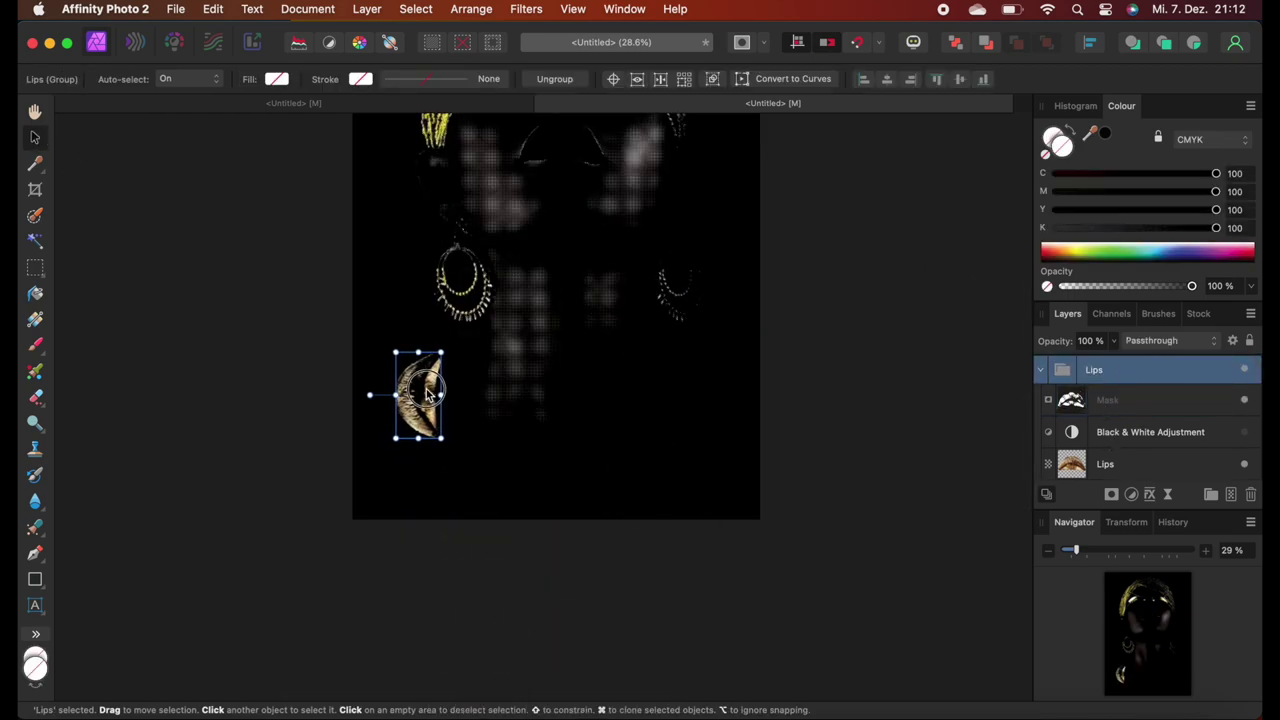
Turn on the lips' Black & White adjustment and hide the black Background layer.
scroll(430, 318, up, 5)
click(1245, 433)
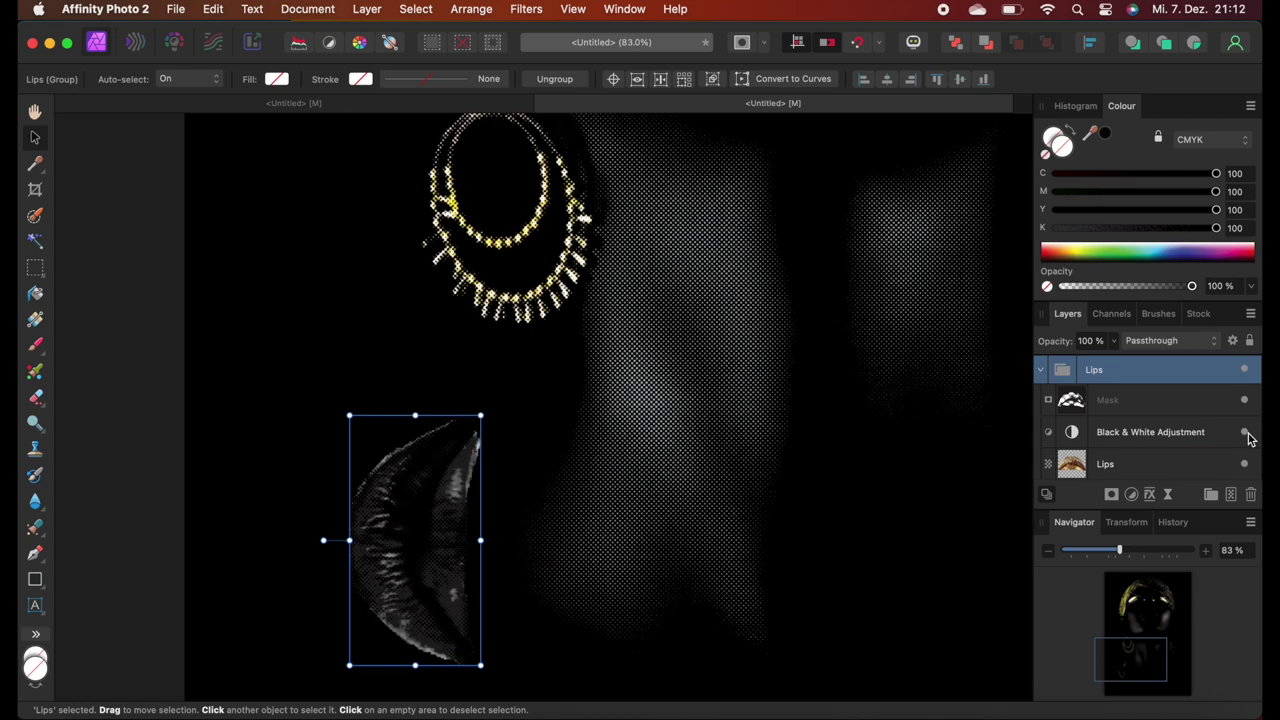
scroll(1188, 458, down, 5)
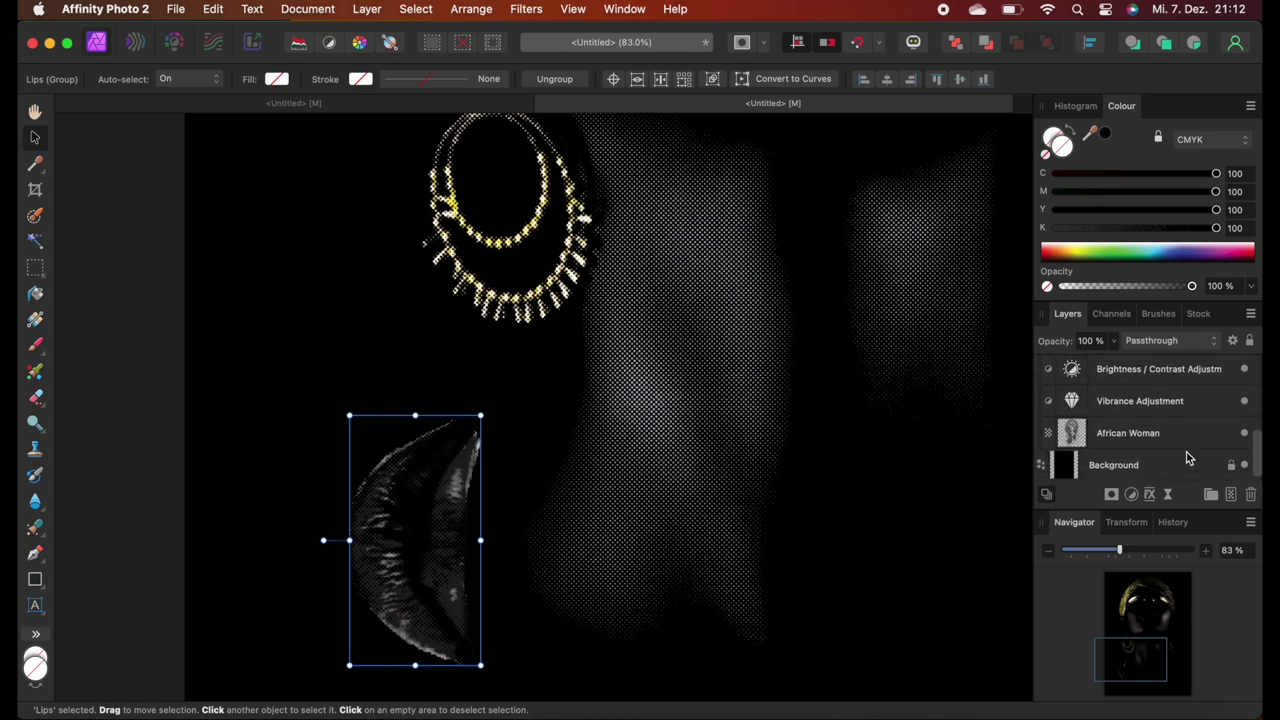
click(1245, 463)
scroll(612, 398, down, 10)
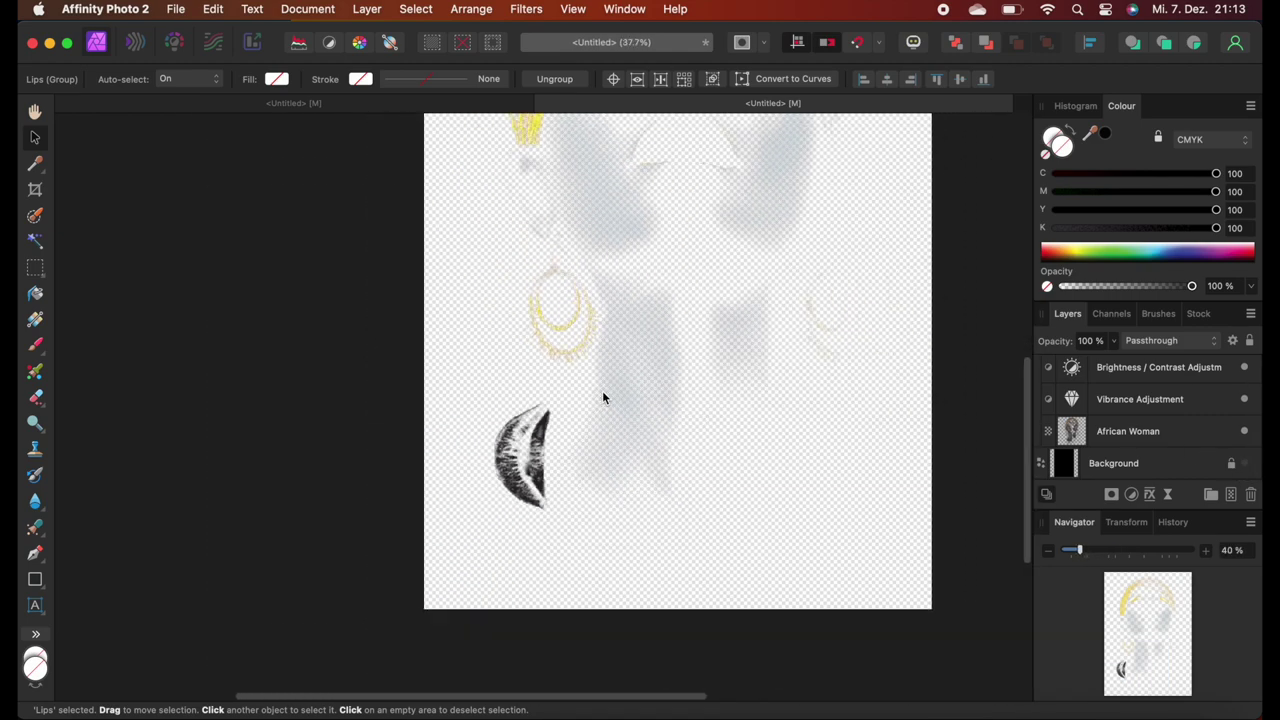
scroll(602, 397, up, 2)
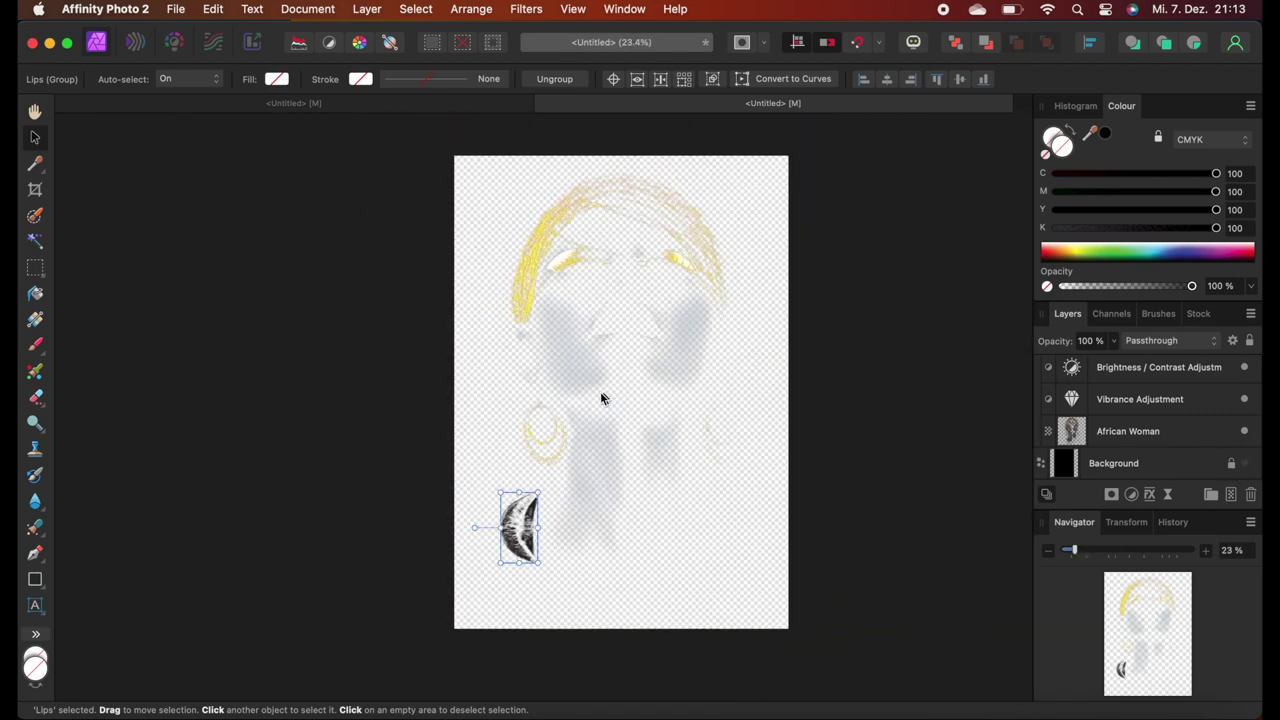
Open the Export dialog from the File menu and show its format list.
click(177, 10)
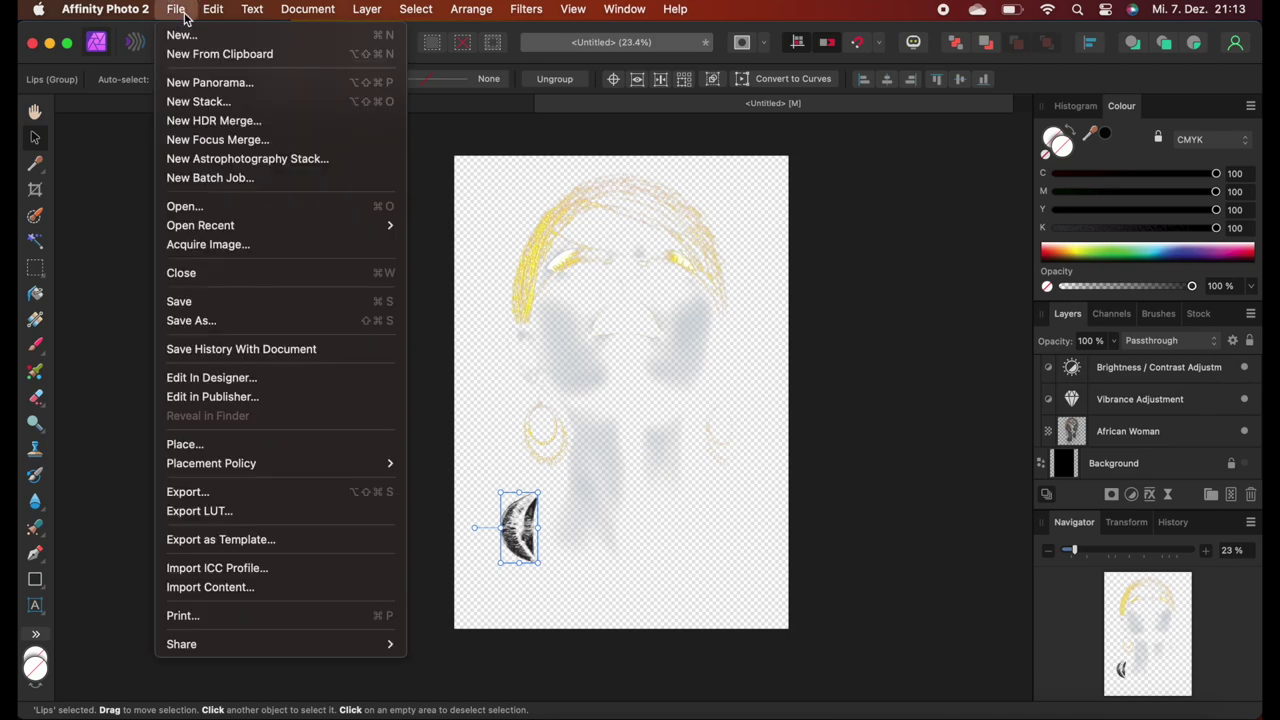
click(228, 493)
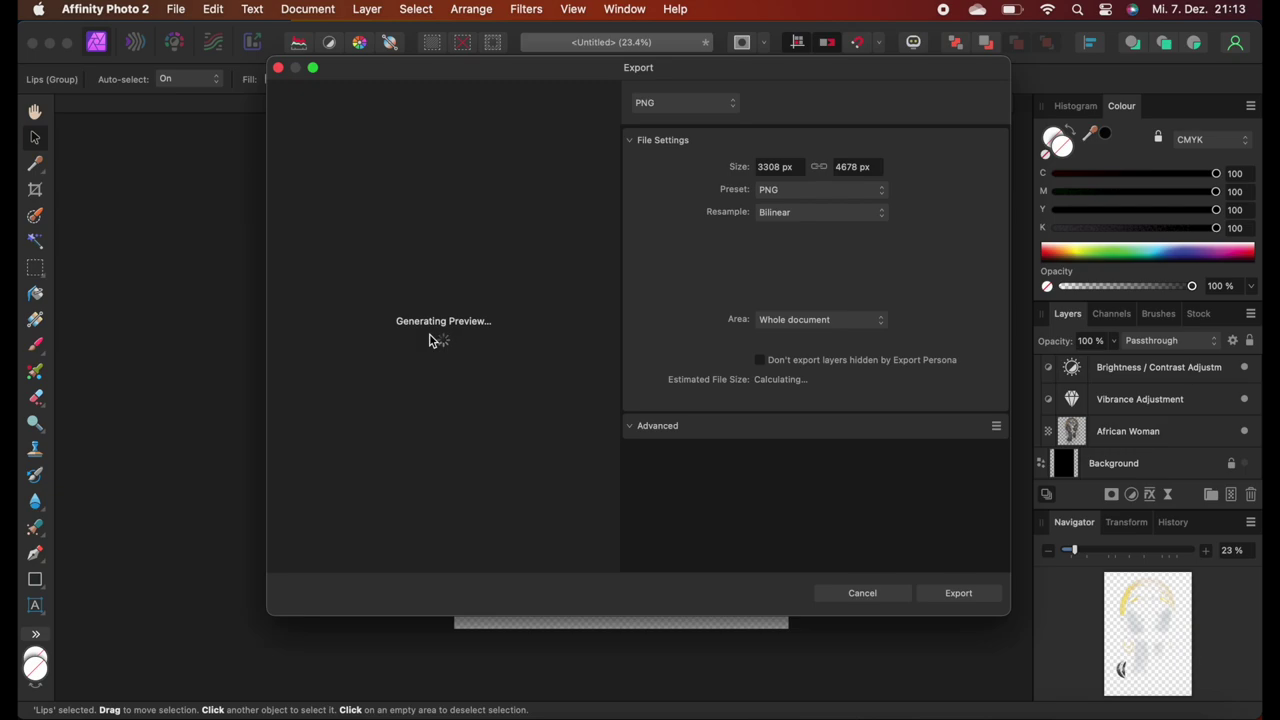
click(672, 103)
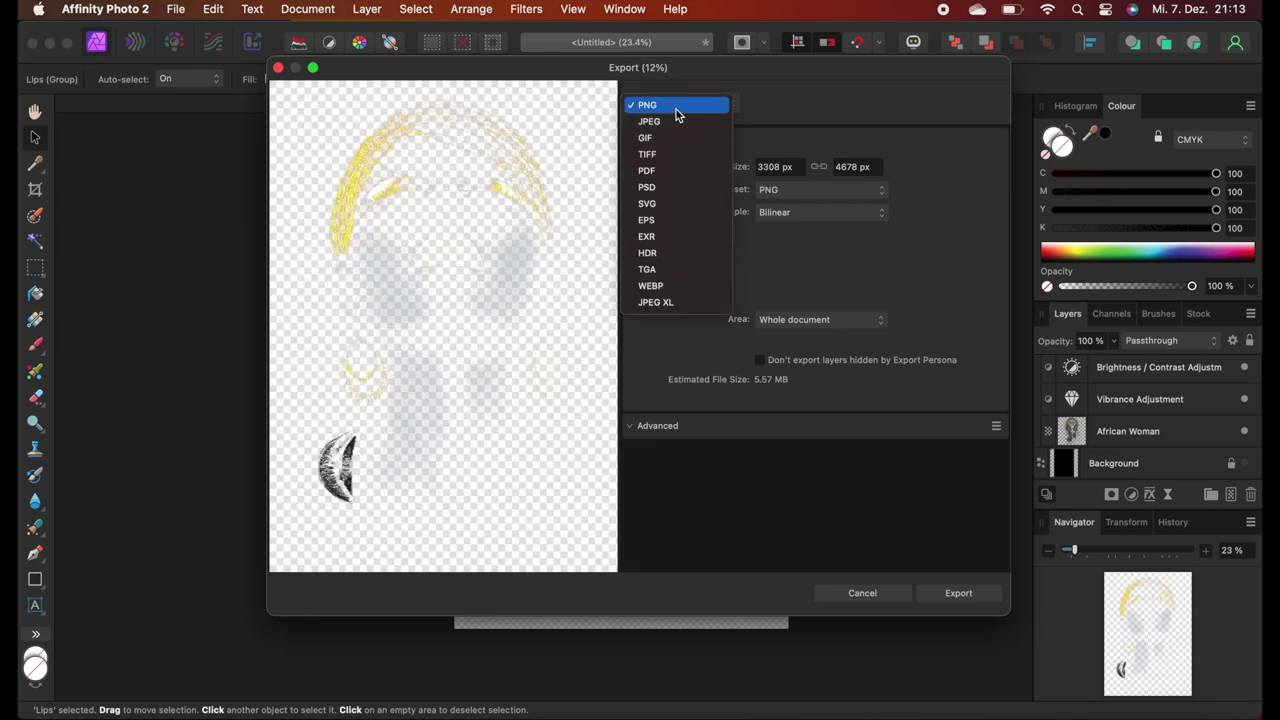